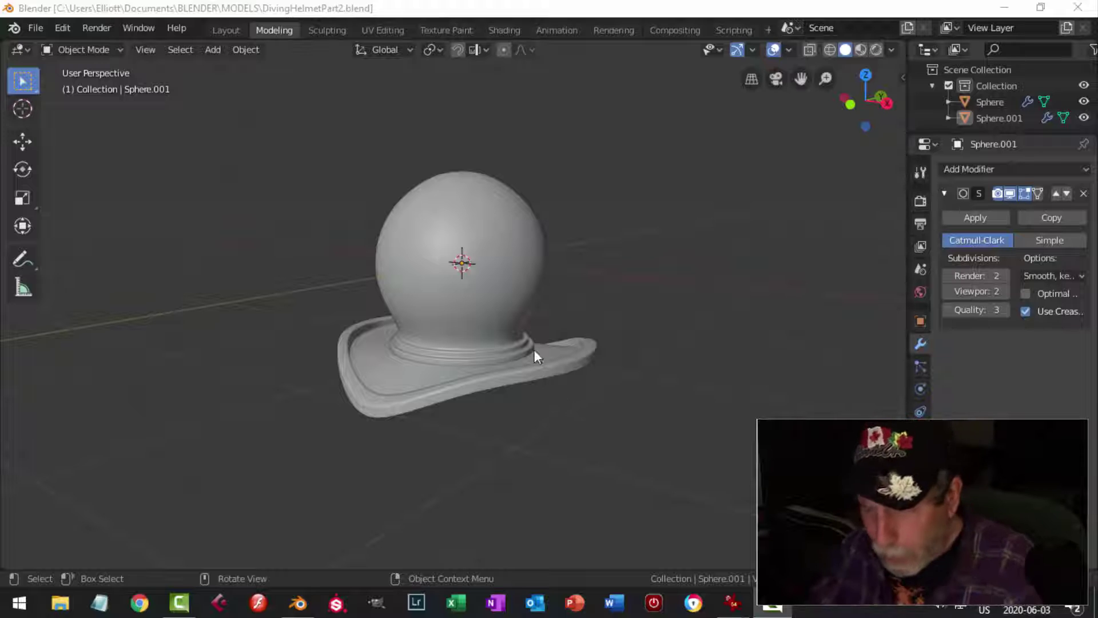
Step: Turn on the Screencast Keys display in the viewport
{"action": "middle_click_drag", "start_coordinate": [535, 358], "coordinate": [498, 295]}
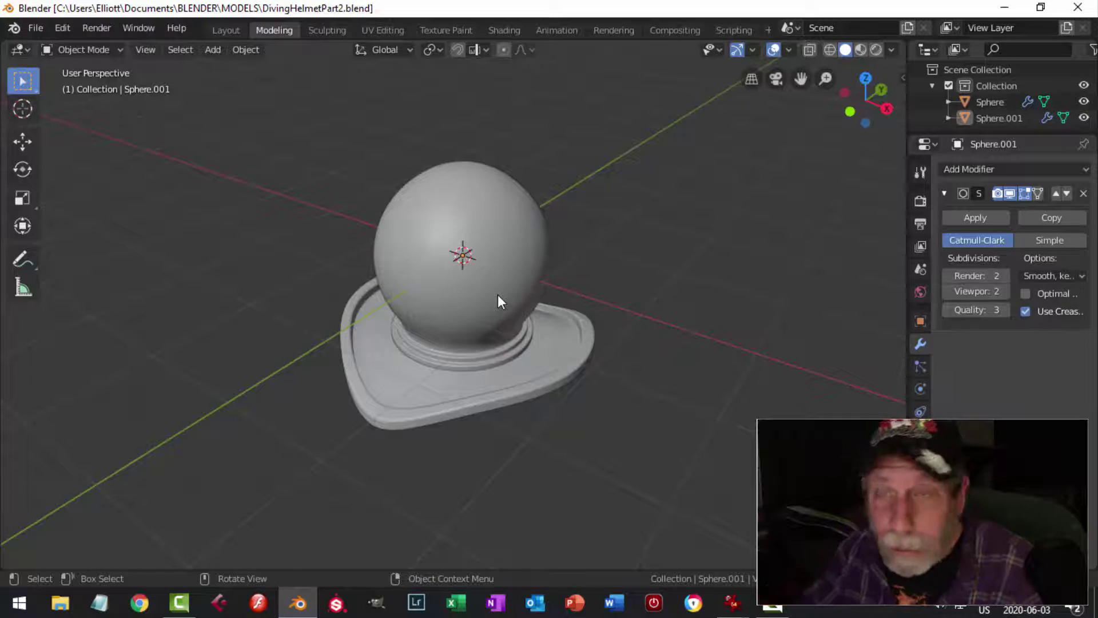
{"action": "middle_click_drag", "start_coordinate": [503, 302], "coordinate": [475, 289]}
{"action": "key", "text": "n"}
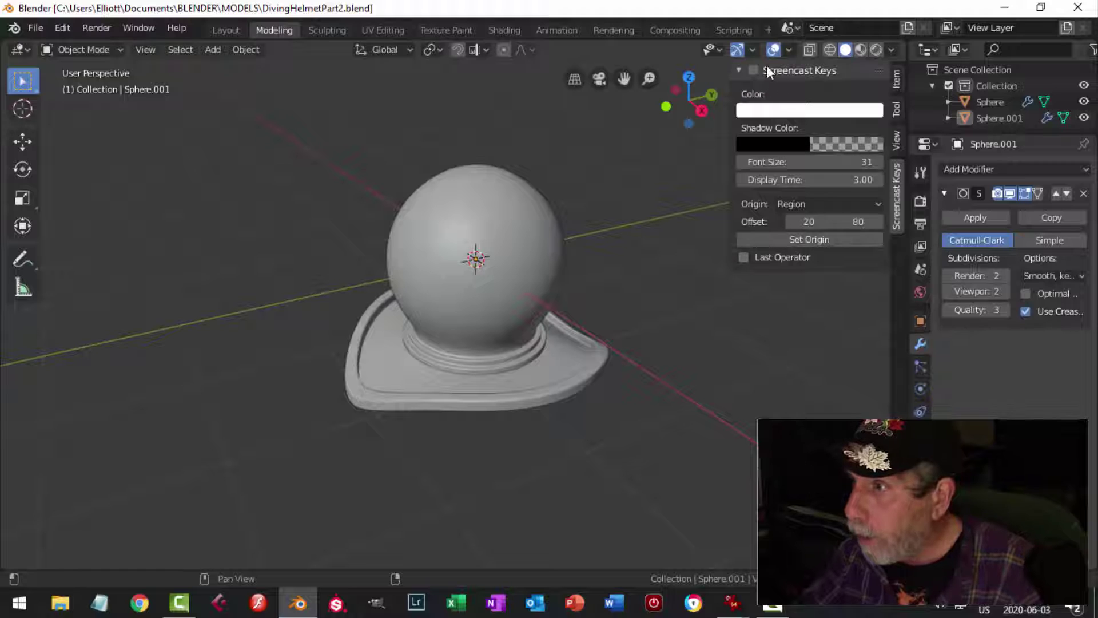
{"action": "key", "text": "n"}
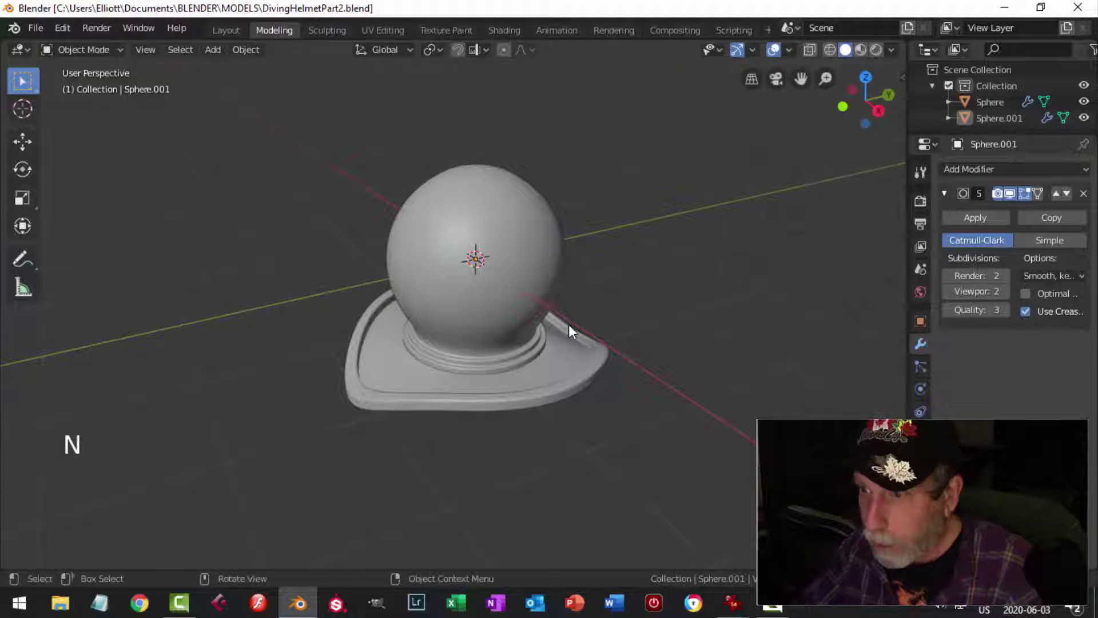
Step: Add a mesh circle with 16 vertices at the centre of the helmet sphere
{"action": "middle_click_drag", "start_coordinate": [568, 323], "coordinate": [566, 336]}
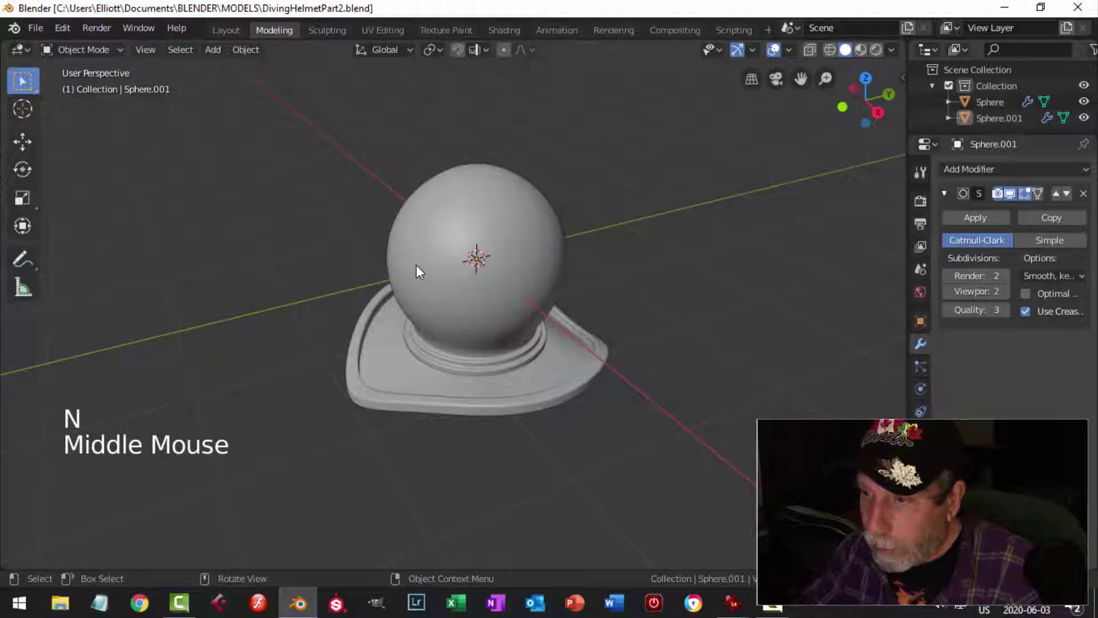
{"action": "middle_click_drag", "start_coordinate": [417, 266], "coordinate": [489, 295]}
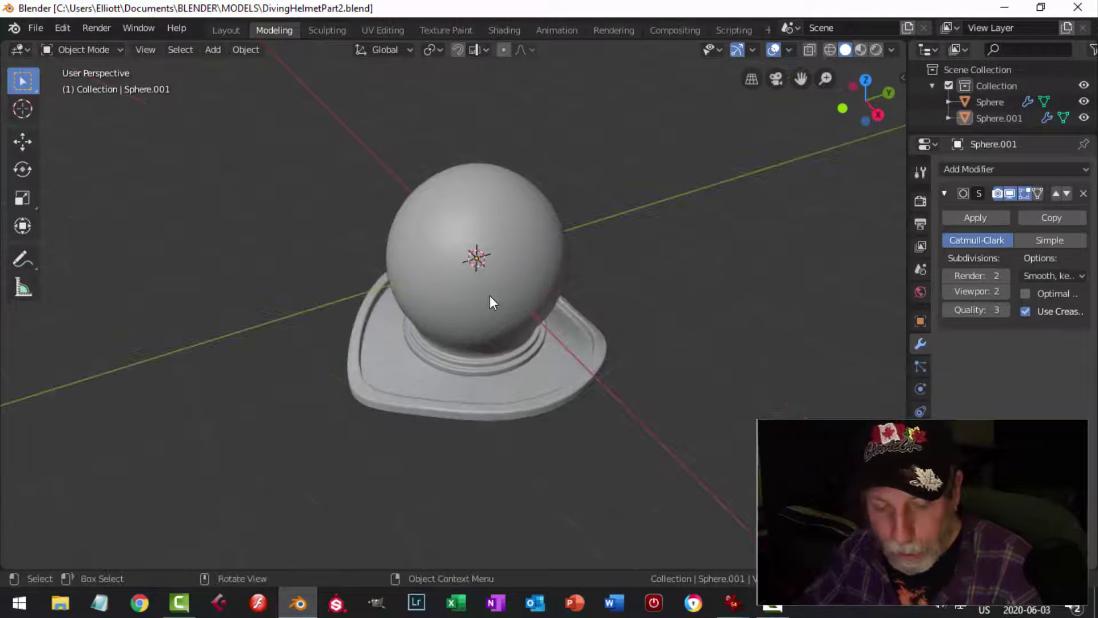
{"action": "key", "text": "shift+a"}
{"action": "mouse_move", "coordinate": [465, 274]}
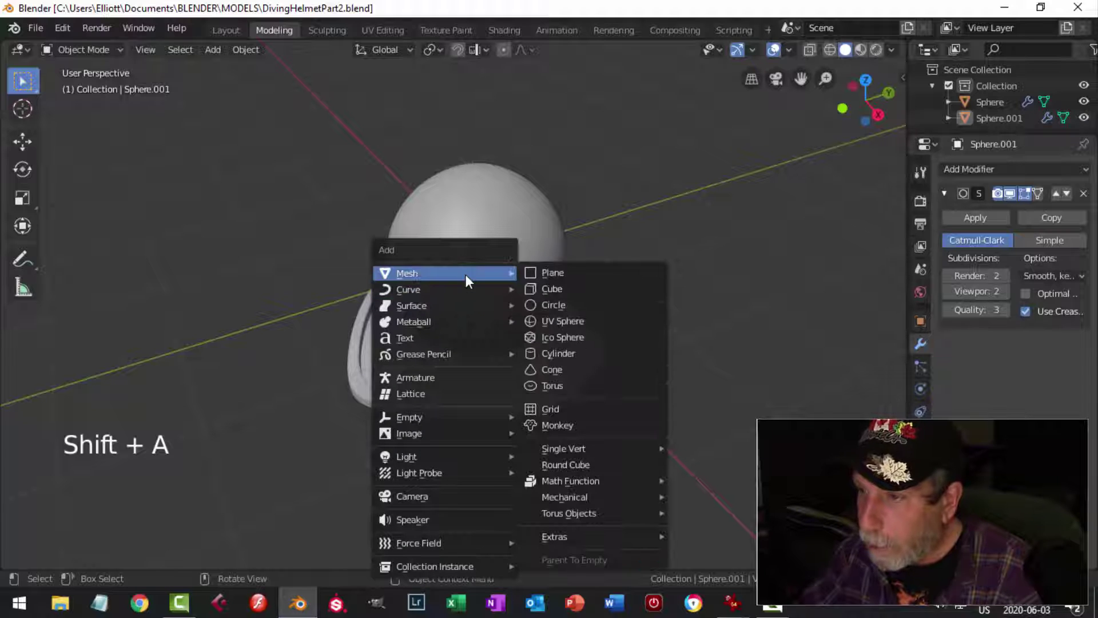
{"action": "left_click", "coordinate": [543, 302]}
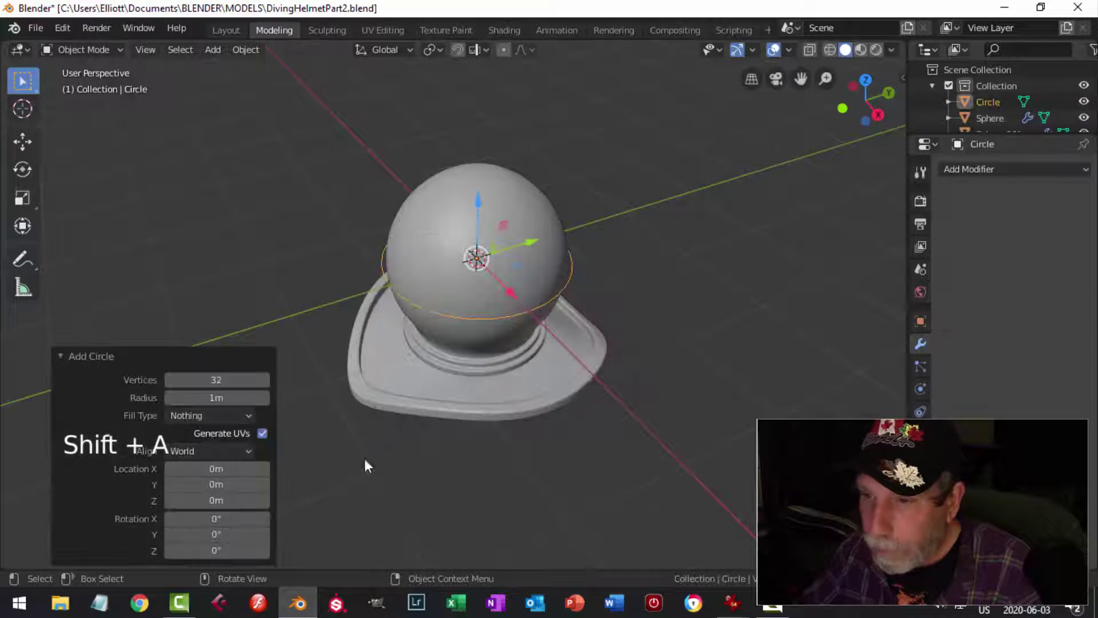
{"action": "left_click", "coordinate": [232, 380]}
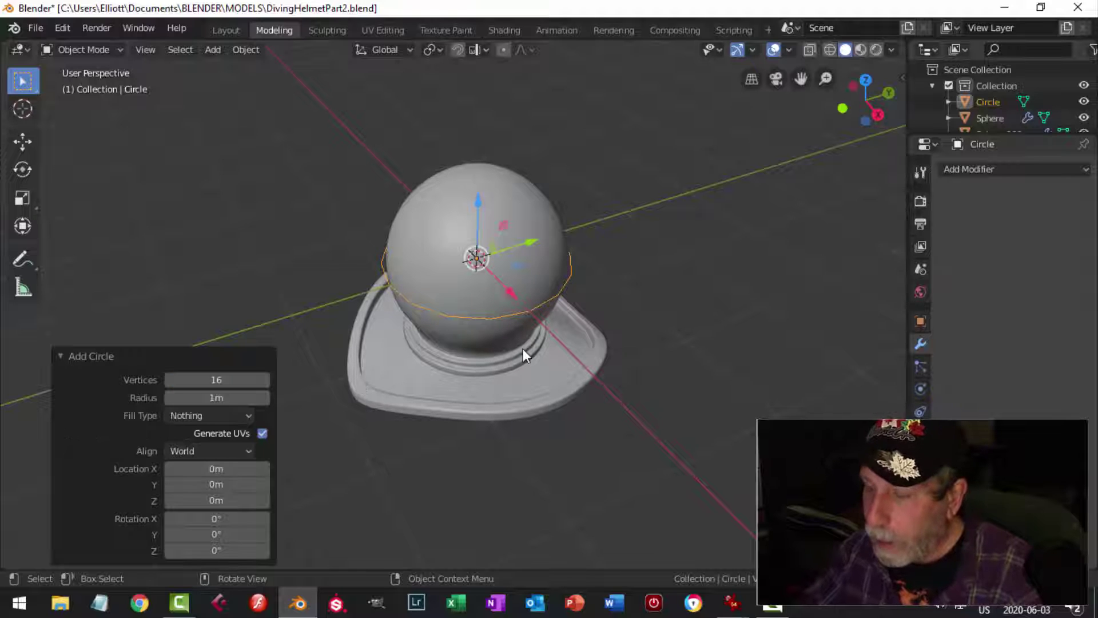
Step: In Edit Mode, rotate the circle 90° about the X axis and turn off proportional editing
{"action": "key", "text": "Tab"}
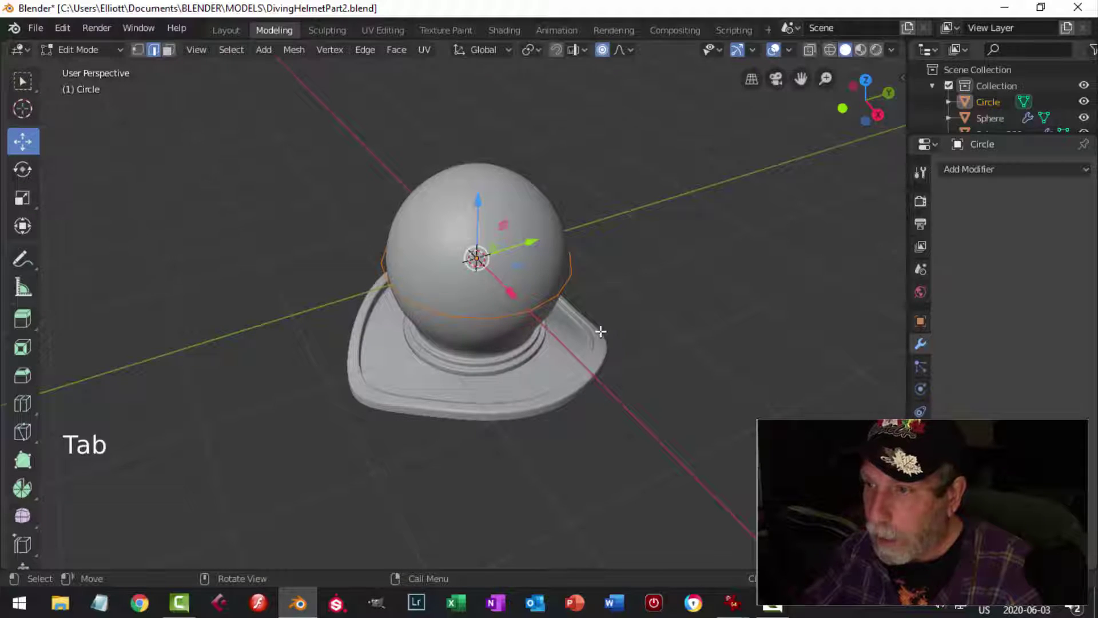
{"action": "middle_click_drag", "start_coordinate": [595, 327], "coordinate": [583, 329]}
{"action": "type", "text": "rx30"}
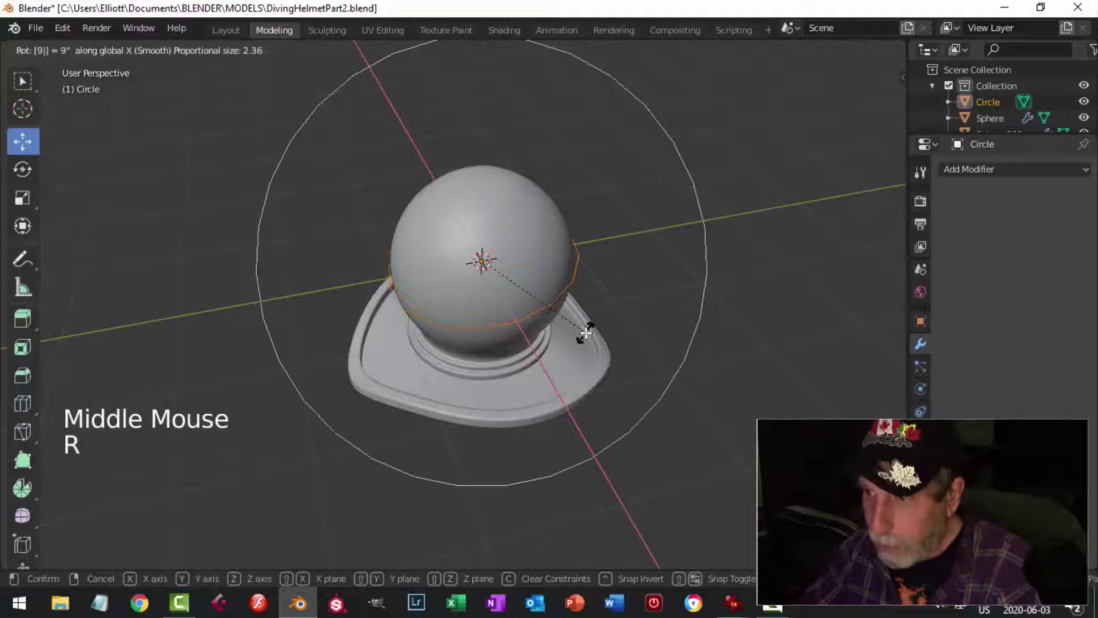
{"action": "key", "text": "Return"}
{"action": "left_click", "coordinate": [602, 50]}
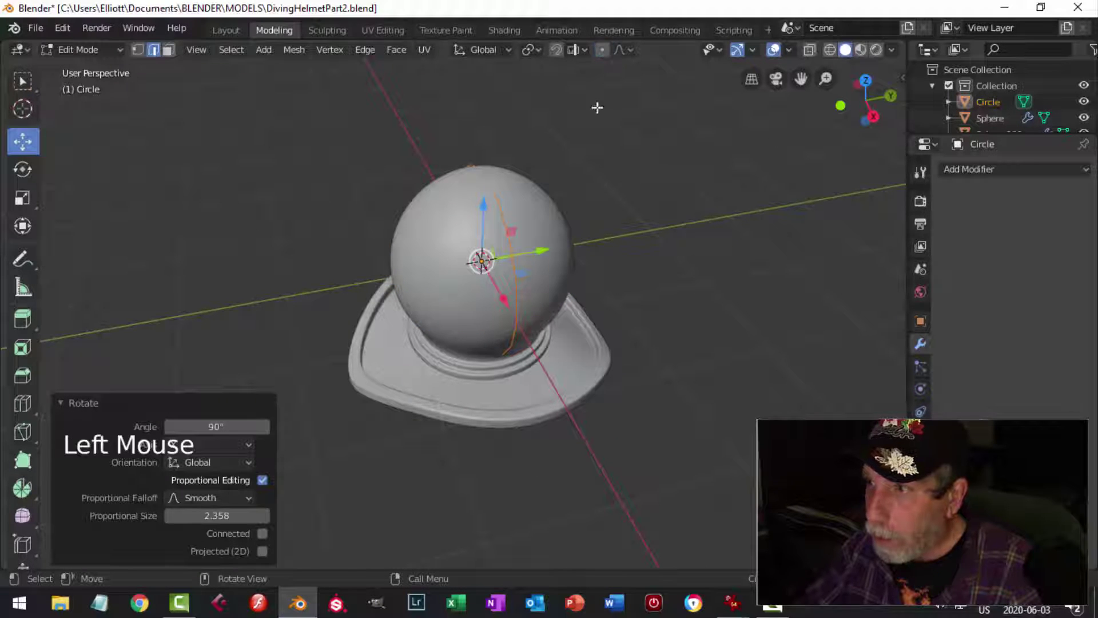
Step: Move the circle about -1.03 m along Y to the front of the helmet
{"action": "left_click_drag", "start_coordinate": [542, 253], "coordinate": [517, 257]}
{"action": "left_click_drag", "start_coordinate": [444, 265], "coordinate": [445, 266]}
{"action": "middle_click_drag", "start_coordinate": [518, 312], "coordinate": [628, 280]}
{"action": "key", "text": "KP_1"}
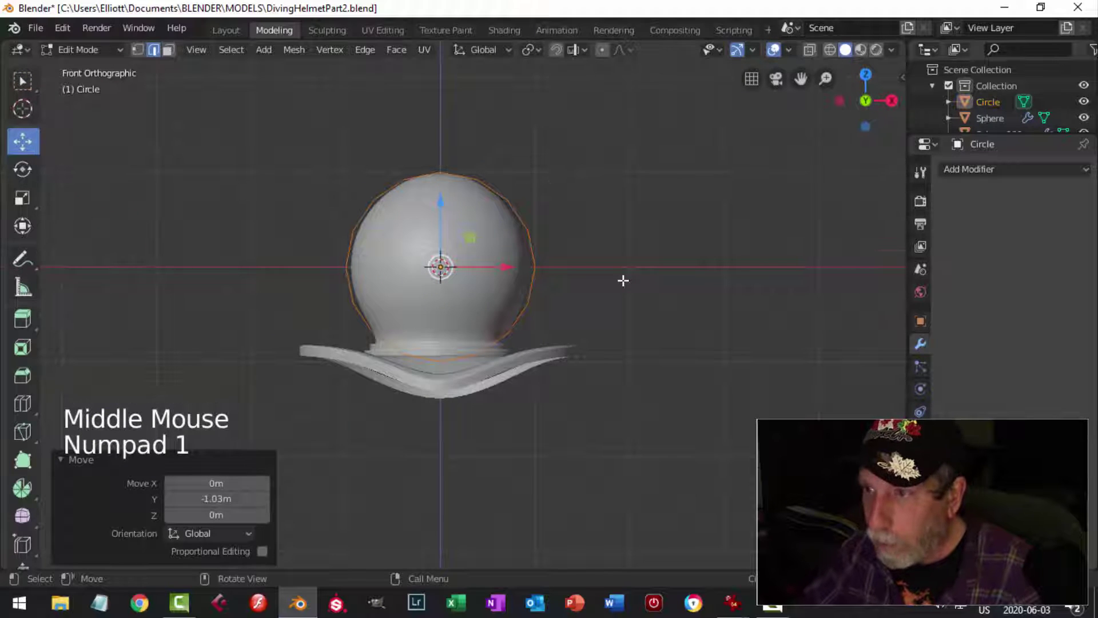
Step: Scale the circle down by a factor of about 0.42 to window size
{"action": "scroll", "coordinate": [623, 280], "scroll_direction": "up", "scroll_amount": 2}
{"action": "key", "text": "s"}
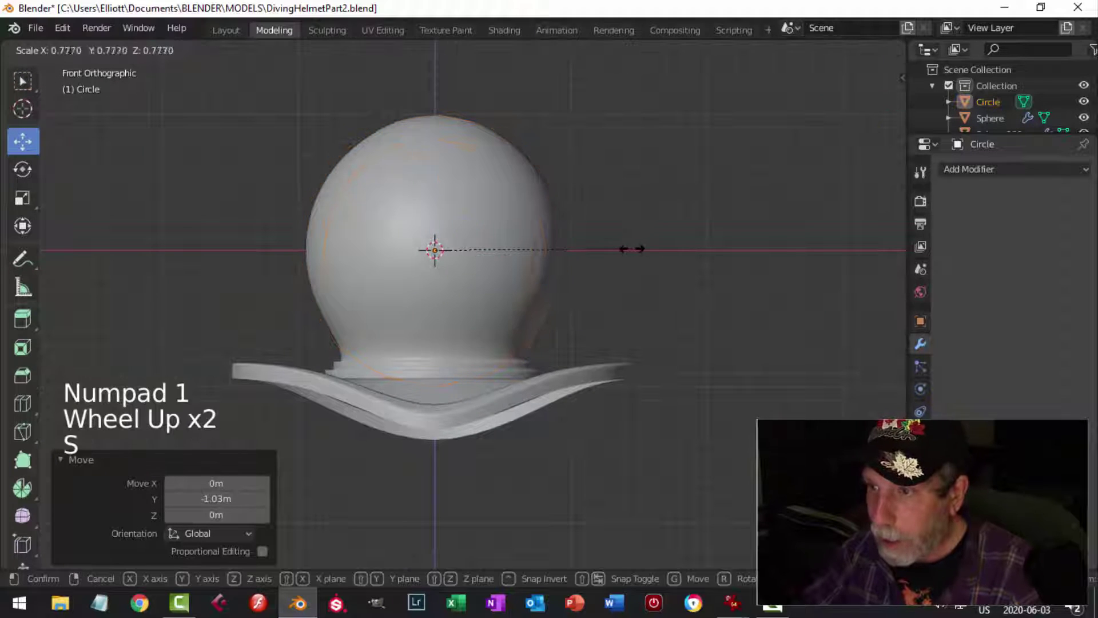
{"action": "left_click", "coordinate": [540, 257]}
{"action": "middle_click_drag", "start_coordinate": [549, 260], "coordinate": [663, 251]}
{"action": "key", "text": "KP_1"}
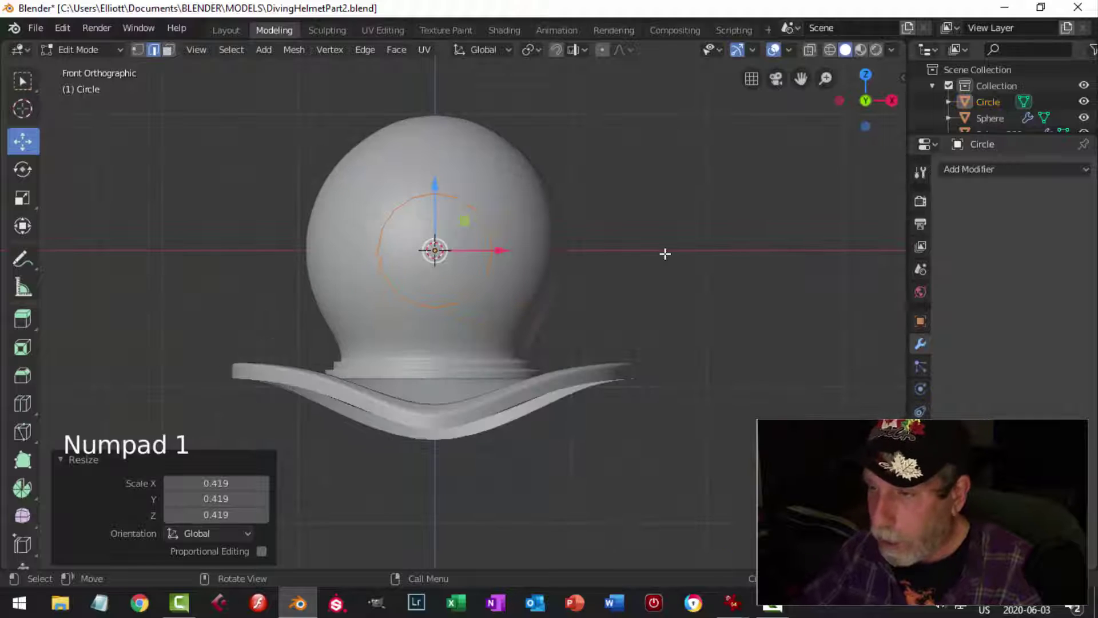
Step: Move the circle about 0.13 m along Y into the sphere's front and scale it by about 0.94
{"action": "key", "text": "KP_3"}
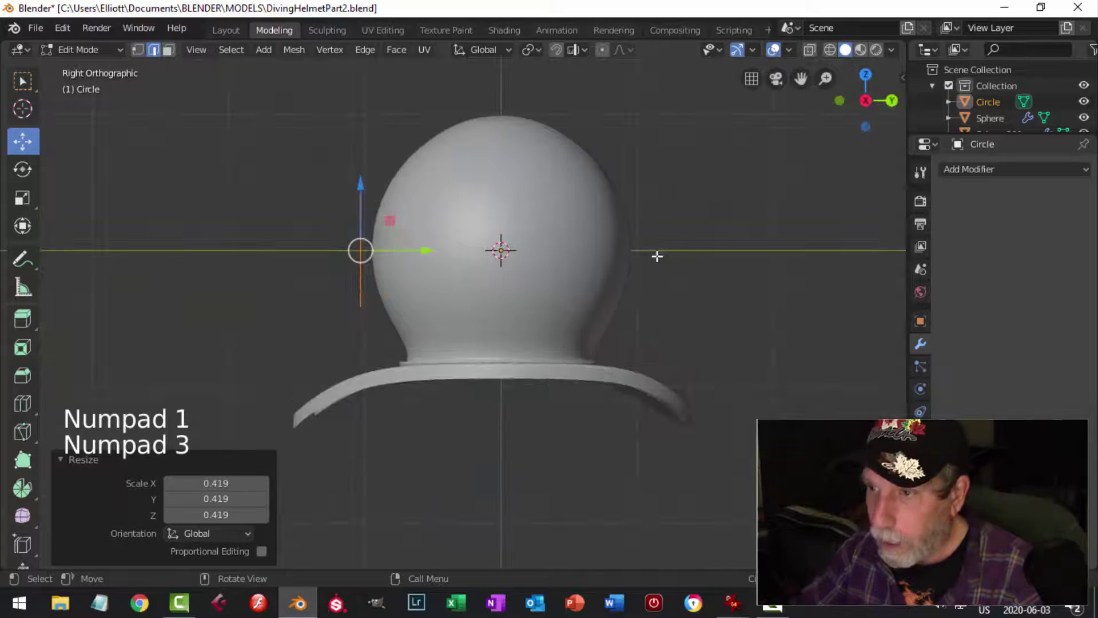
{"action": "left_click_drag", "start_coordinate": [410, 252], "coordinate": [439, 256]}
{"action": "middle_click_drag", "start_coordinate": [439, 257], "coordinate": [629, 315]}
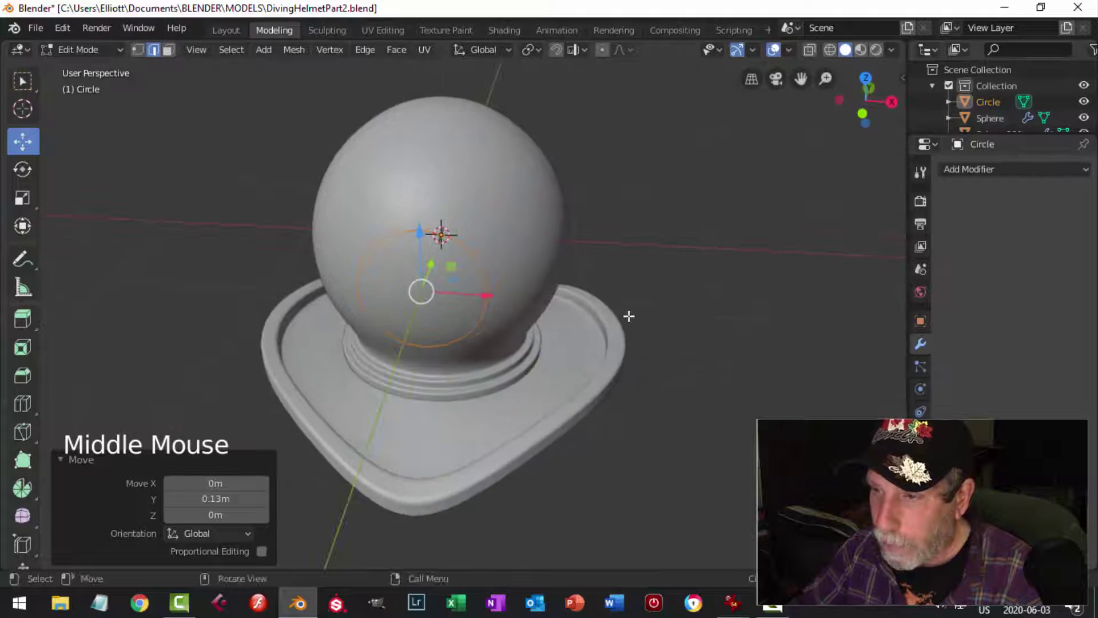
{"action": "key", "text": "s"}
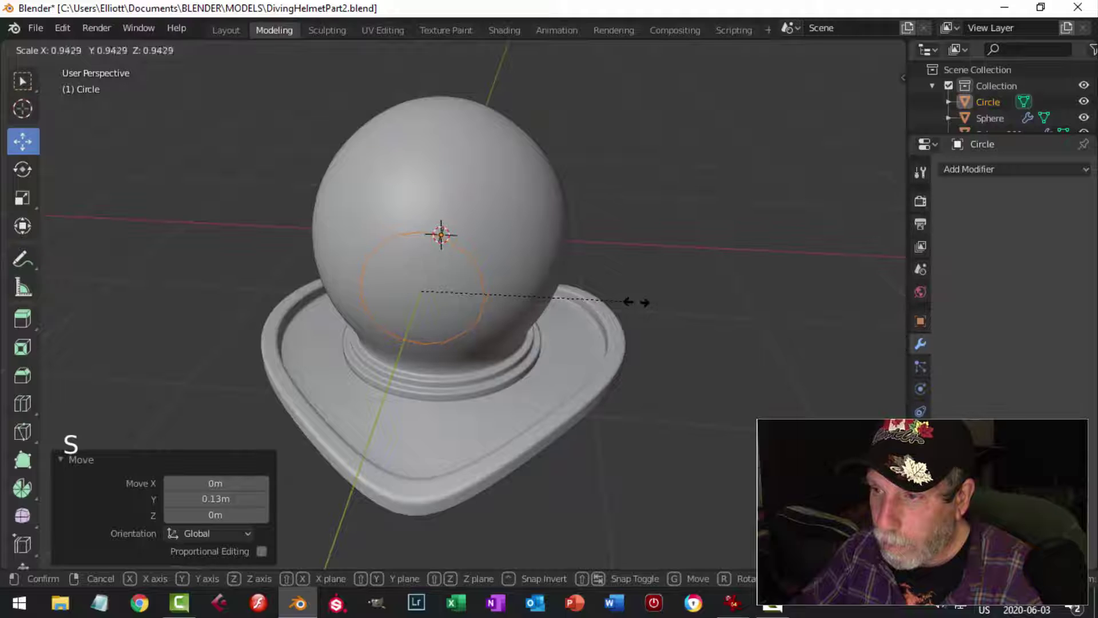
{"action": "left_click", "coordinate": [621, 304]}
Step: Extrude the circle about 0.118 m forward along negative Y to form the window ring
{"action": "middle_click_drag", "start_coordinate": [613, 307], "coordinate": [660, 304]}
{"action": "scroll", "coordinate": [595, 304], "scroll_direction": "up", "scroll_amount": 2}
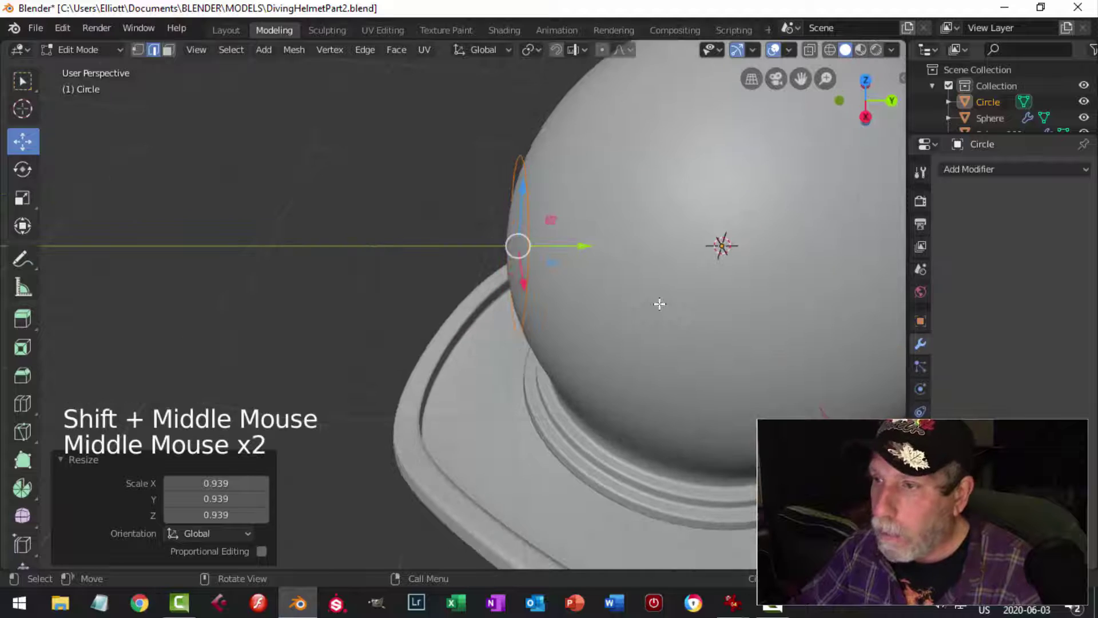
{"action": "key", "text": "e"}
{"action": "right_click", "coordinate": [657, 304]}
{"action": "left_click_drag", "start_coordinate": [592, 246], "coordinate": [562, 247]}
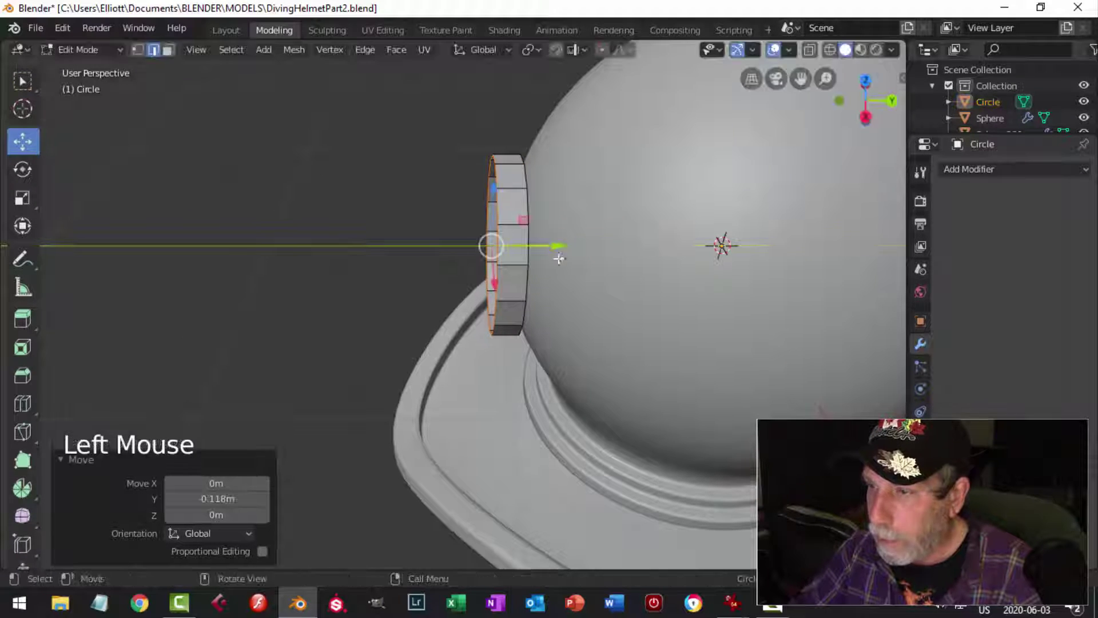
Step: Duplicate the ring's front edge loop, move the copy about -0.41 m along Y, and separate it into its own object
{"action": "middle_click_drag", "start_coordinate": [563, 247], "coordinate": [484, 272]}
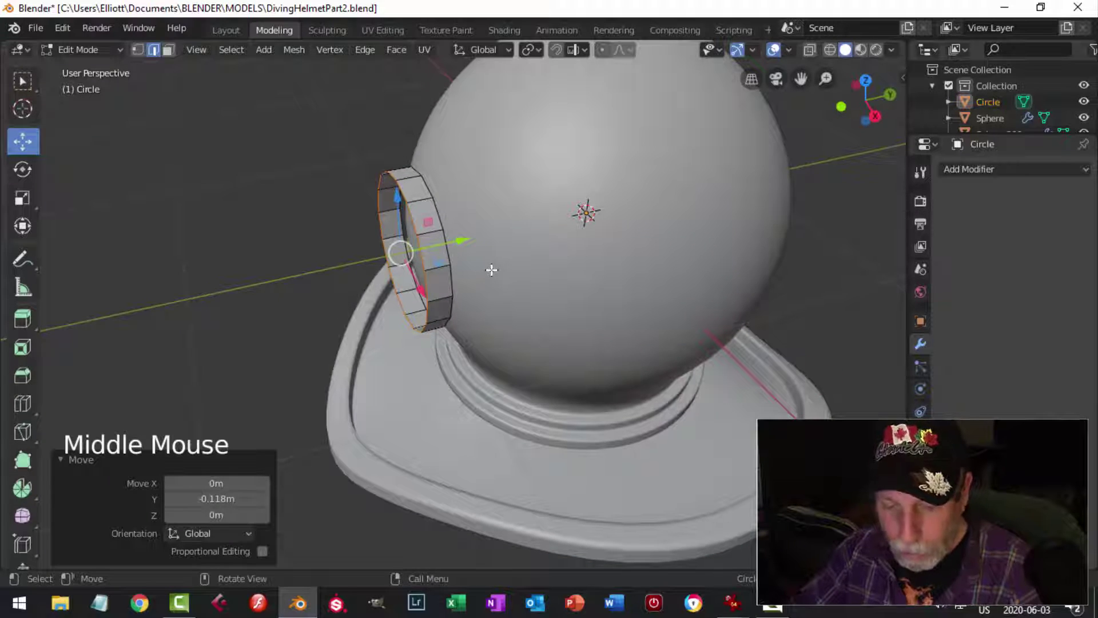
{"action": "key", "text": "shift+d"}
{"action": "left_click", "coordinate": [460, 257]}
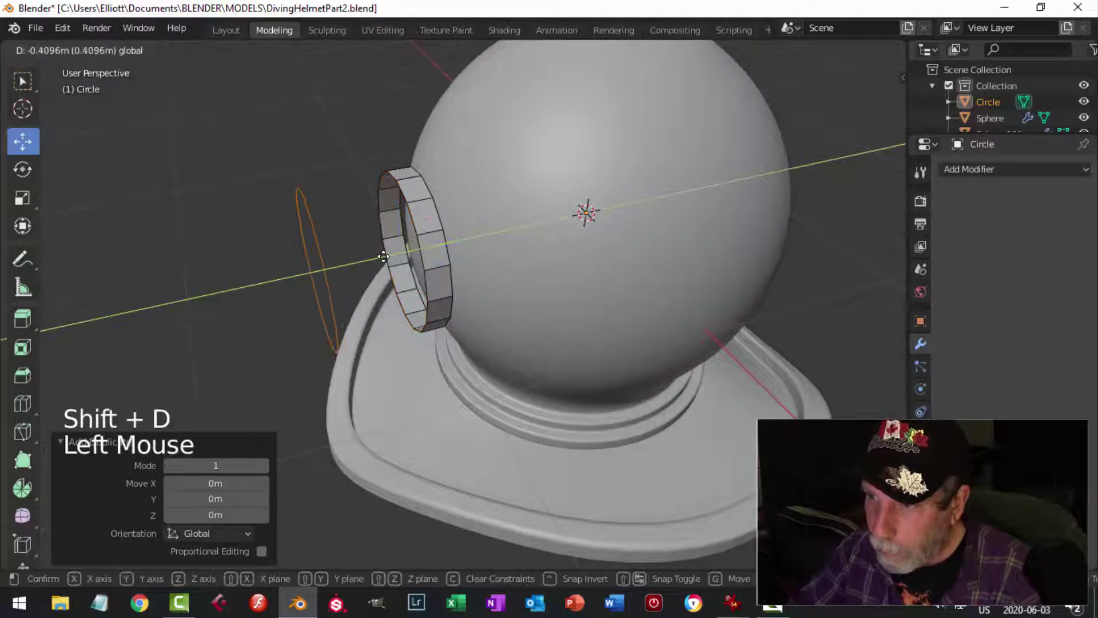
{"action": "key", "text": "p"}
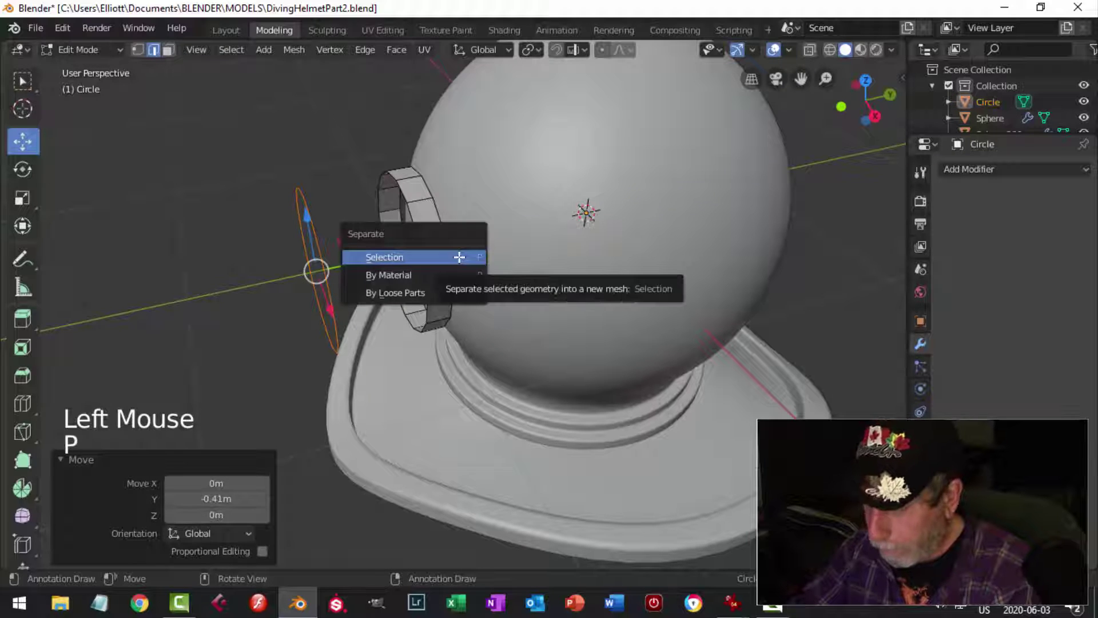
{"action": "left_click", "coordinate": [460, 258]}
{"action": "key", "text": "Tab"}
{"action": "left_click", "coordinate": [317, 238]}
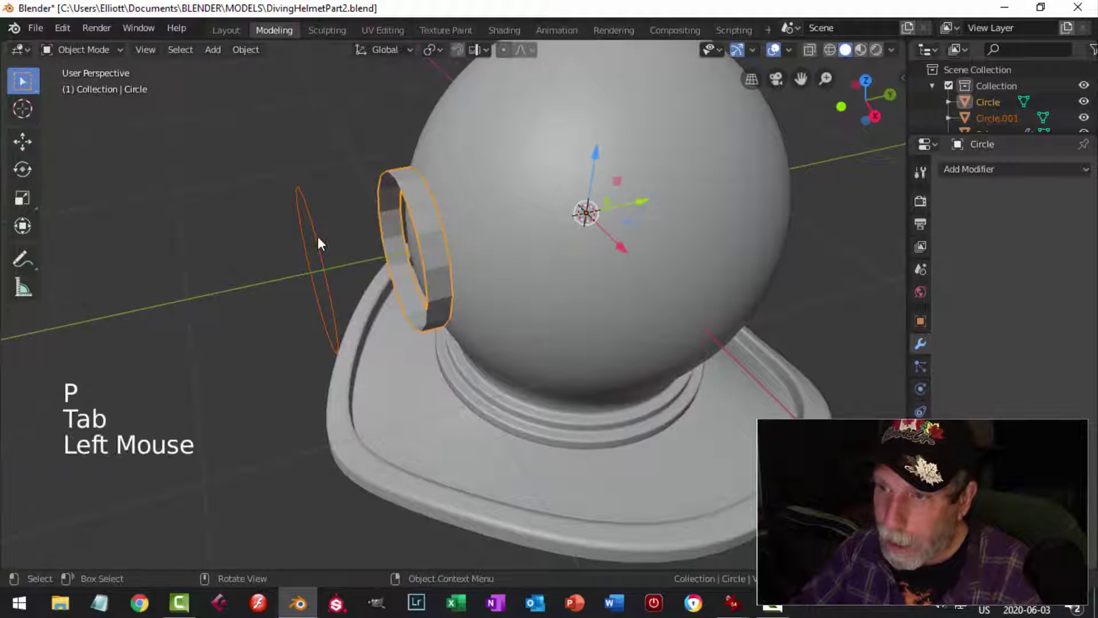
Step: Extrude all faces of the window ring and shrink them inward by about 0.062 to give it thickness
{"action": "middle_click_drag", "start_coordinate": [317, 236], "coordinate": [443, 232]}
{"action": "left_click", "coordinate": [444, 230]}
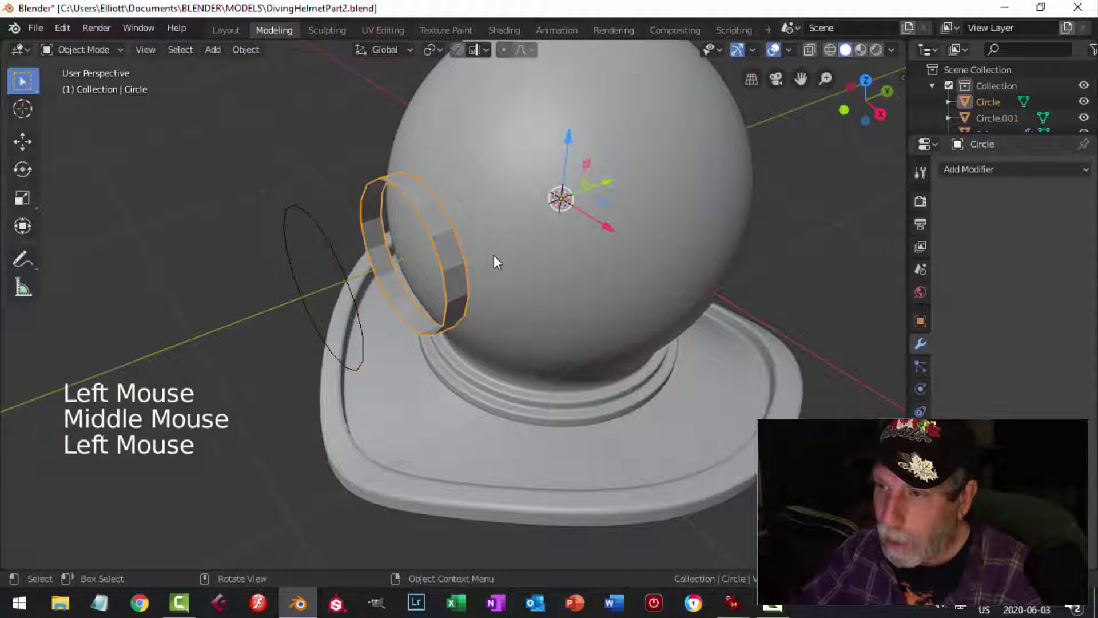
{"action": "key", "text": "Tab"}
{"action": "key", "text": "a"}
{"action": "middle_click_drag", "start_coordinate": [493, 257], "coordinate": [541, 284]}
{"action": "middle_click_drag", "start_coordinate": [541, 283], "coordinate": [533, 318]}
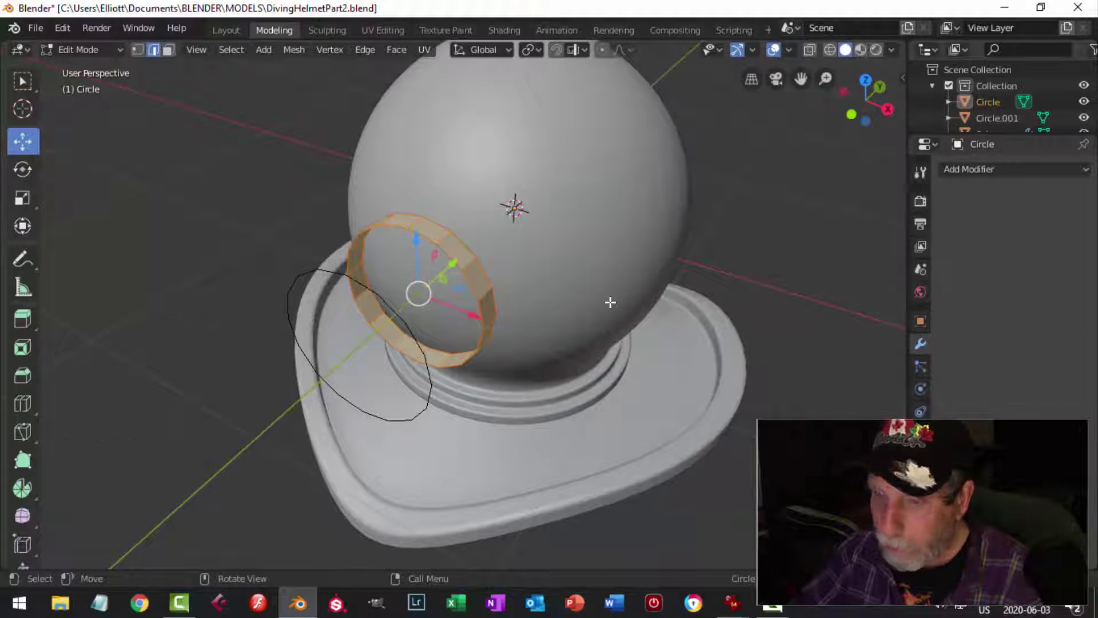
{"action": "key", "text": "e"}
{"action": "key", "text": "alt+s"}
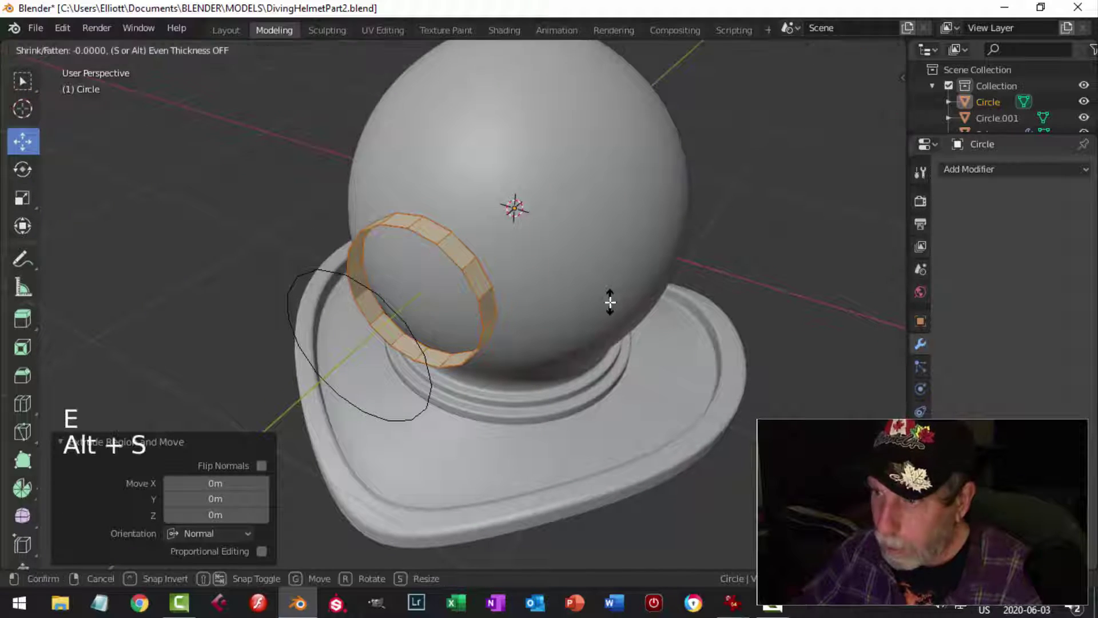
{"action": "key", "text": "shift"}
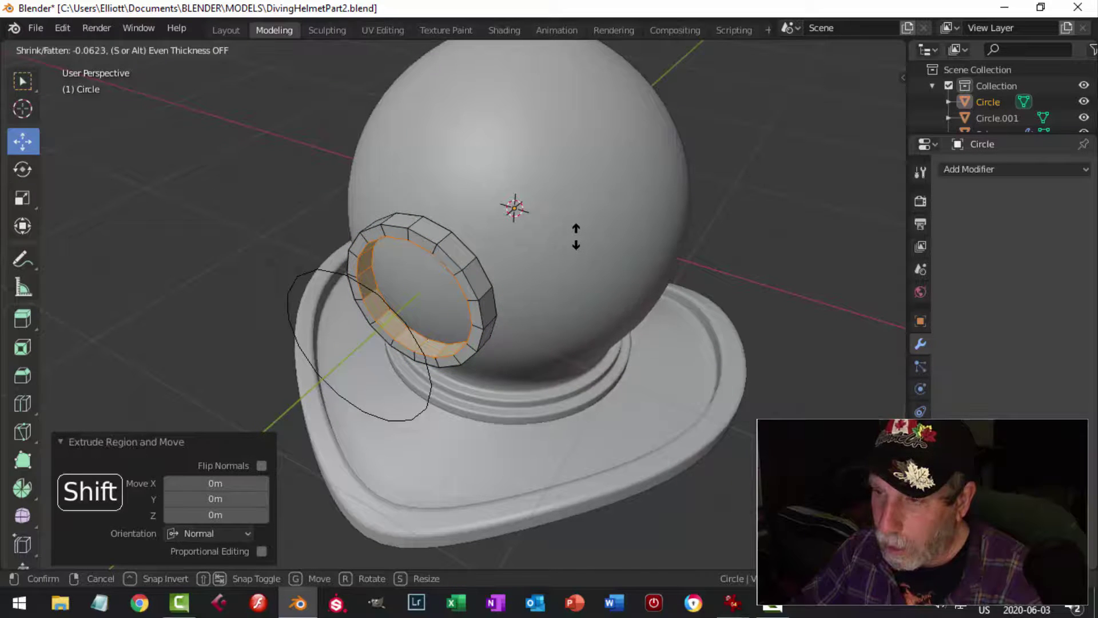
{"action": "left_click", "coordinate": [576, 237]}
{"action": "key", "text": "alt+a"}
{"action": "middle_click_drag", "start_coordinate": [576, 236], "coordinate": [470, 289]}
{"action": "scroll", "coordinate": [453, 296], "scroll_direction": "up", "scroll_amount": 1}
{"action": "middle_click_drag", "start_coordinate": [470, 289], "coordinate": [416, 296]}
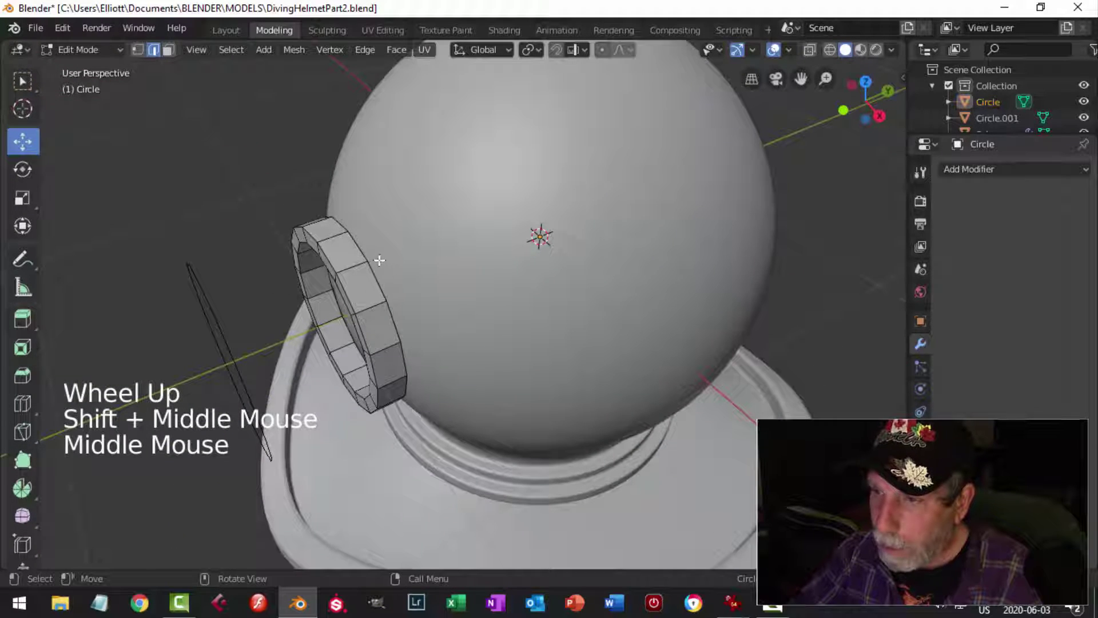
{"action": "key", "text": "Tab"}
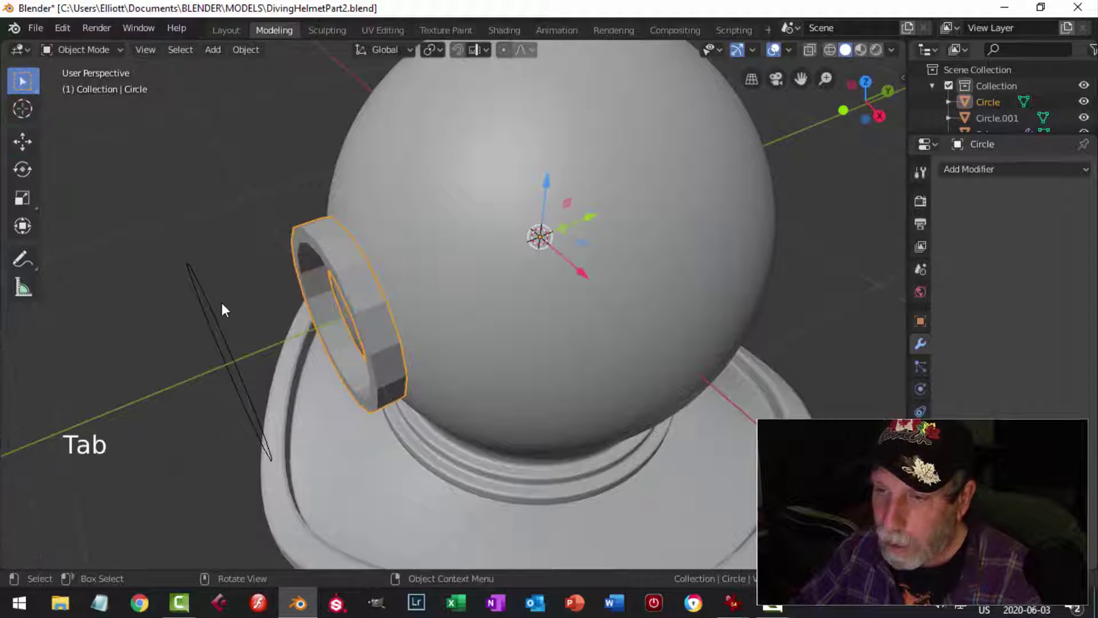
Step: Duplicate the detached circle and move the copy about 0.549 m along Y to behind the window ring
{"action": "left_click", "coordinate": [213, 303]}
{"action": "middle_click_drag", "start_coordinate": [213, 303], "coordinate": [265, 294]}
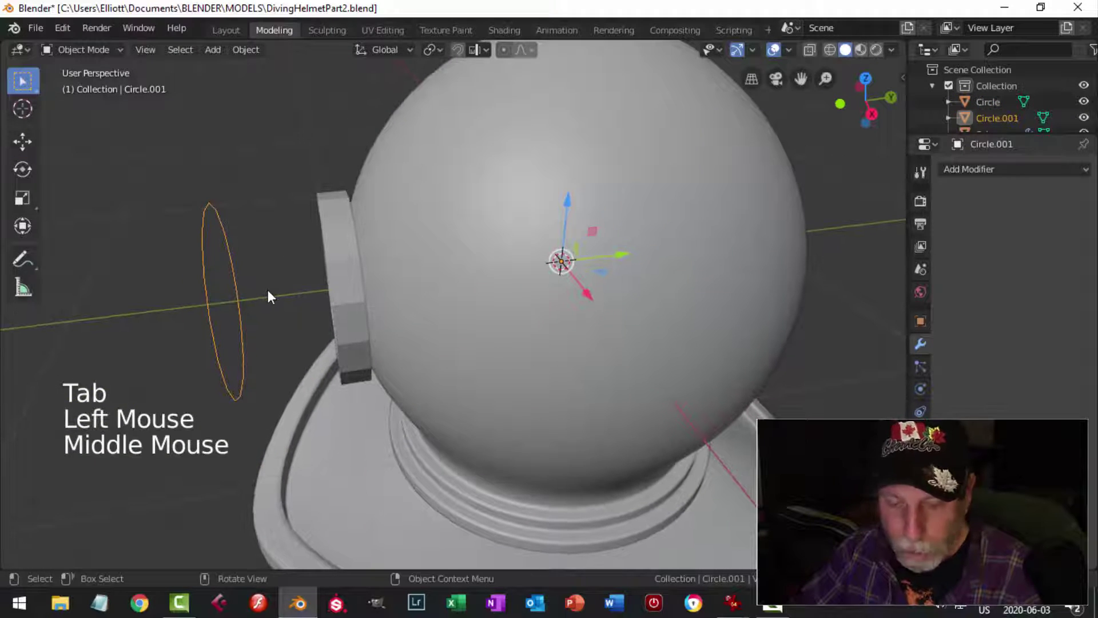
{"action": "key", "text": "shift+d"}
{"action": "key", "text": "Escape"}
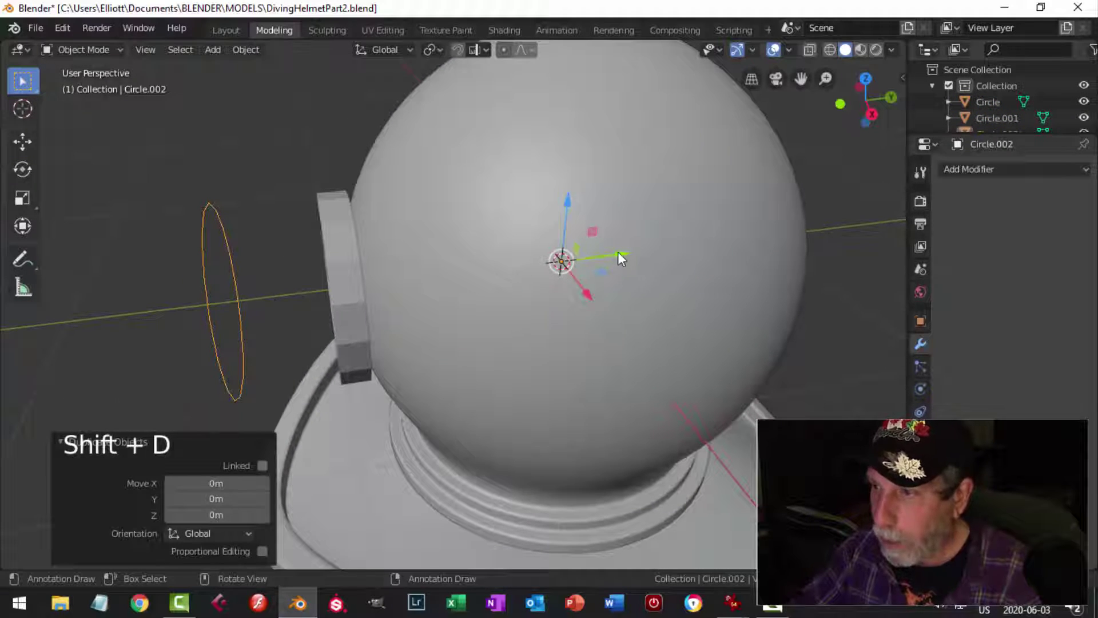
{"action": "left_click_drag", "start_coordinate": [620, 255], "coordinate": [730, 235]}
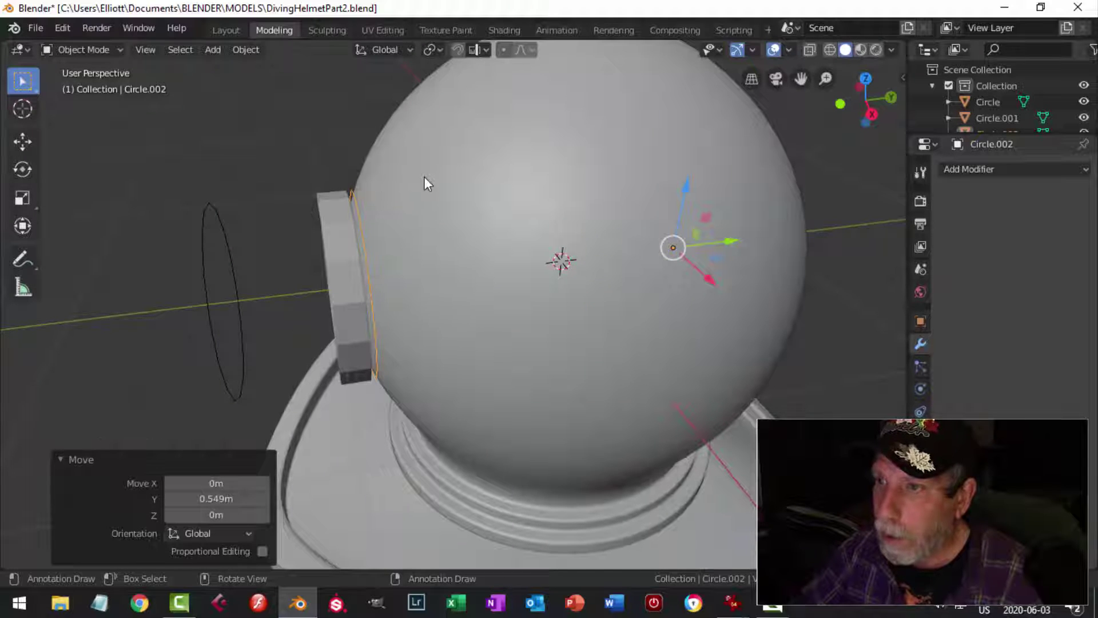
{"action": "key", "text": "Tab"}
{"action": "key", "text": "Tab"}
{"action": "left_click", "coordinate": [432, 49]}
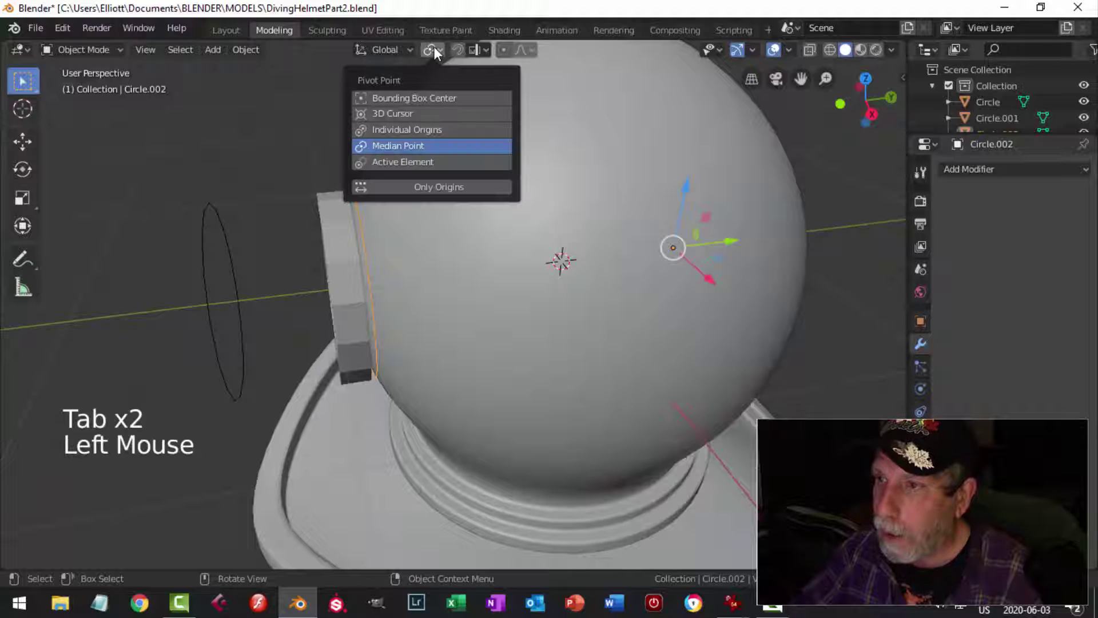
{"action": "left_click", "coordinate": [362, 234]}
Step: Set the origin of the circle behind the window ring to its geometry
{"action": "middle_click_drag", "start_coordinate": [397, 252], "coordinate": [396, 211]}
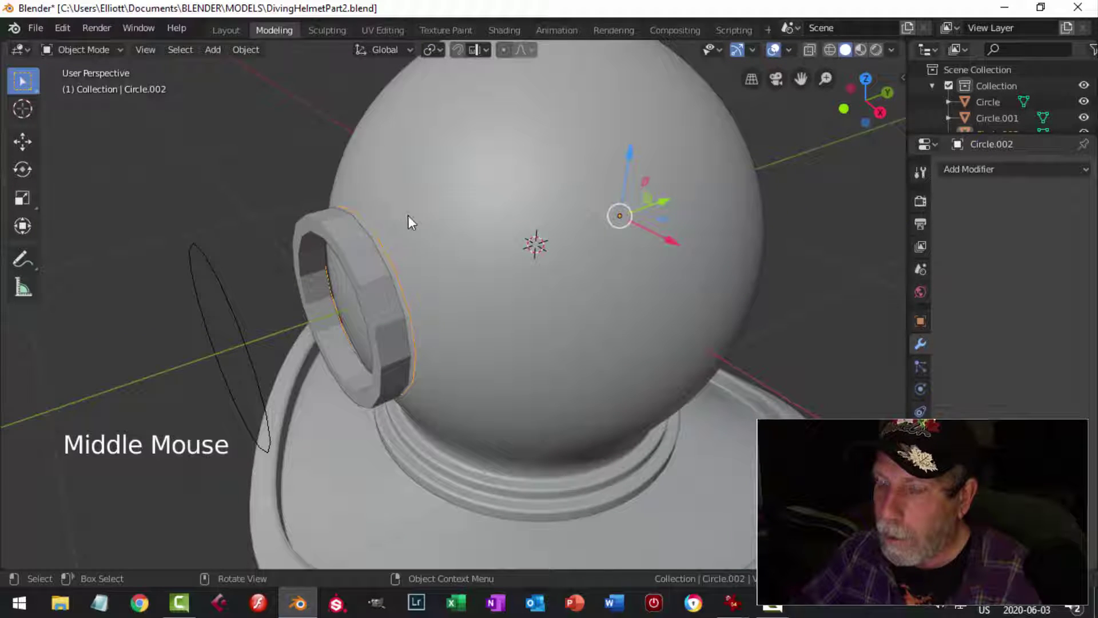
{"action": "left_click", "coordinate": [245, 50]}
{"action": "mouse_move", "coordinate": [280, 80]}
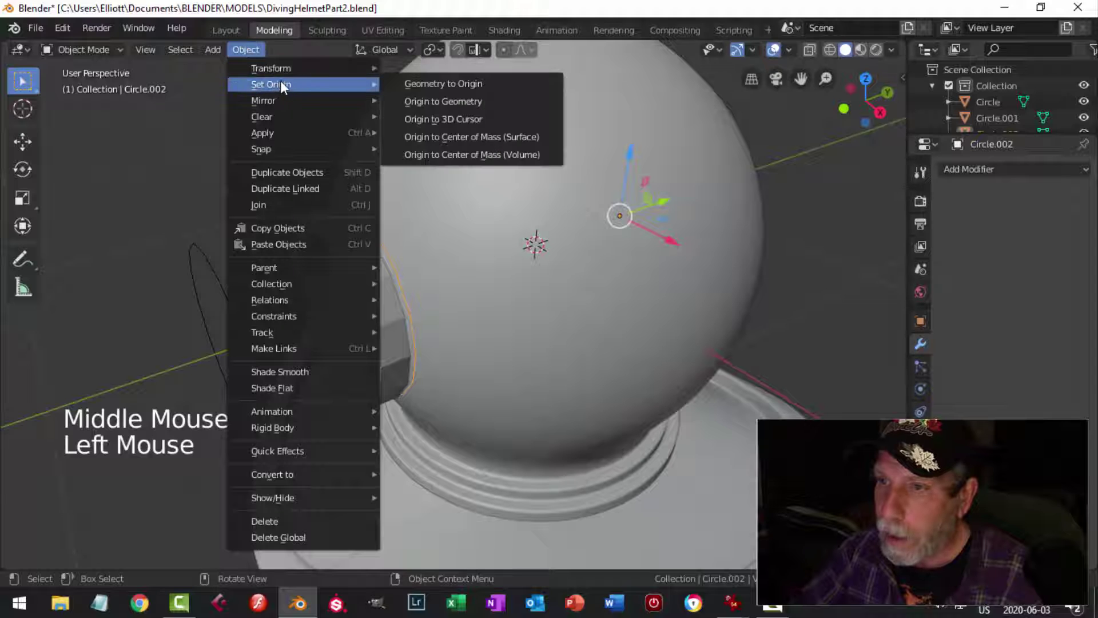
{"action": "left_click", "coordinate": [399, 99]}
Step: Scale all of the rear circle's geometry up by about 1.174 in the front view so it extends beyond the window ring
{"action": "middle_click_drag", "start_coordinate": [451, 203], "coordinate": [544, 214]}
{"action": "key", "text": "Tab"}
{"action": "key", "text": "a"}
{"action": "key", "text": "KP_1"}
{"action": "key", "text": "s"}
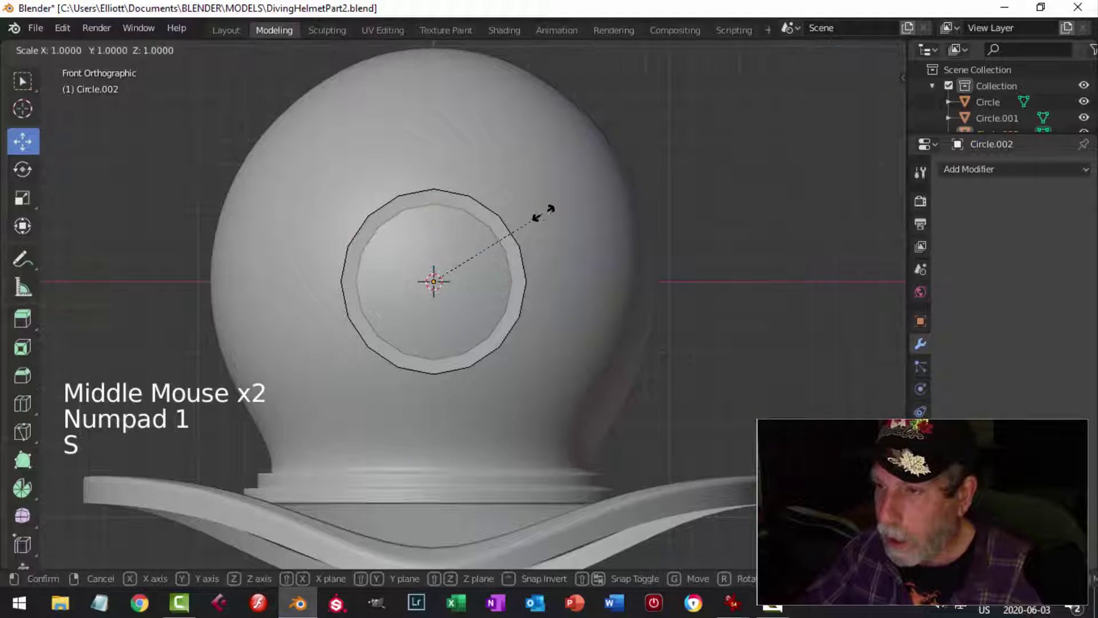
{"action": "left_click", "coordinate": [575, 226]}
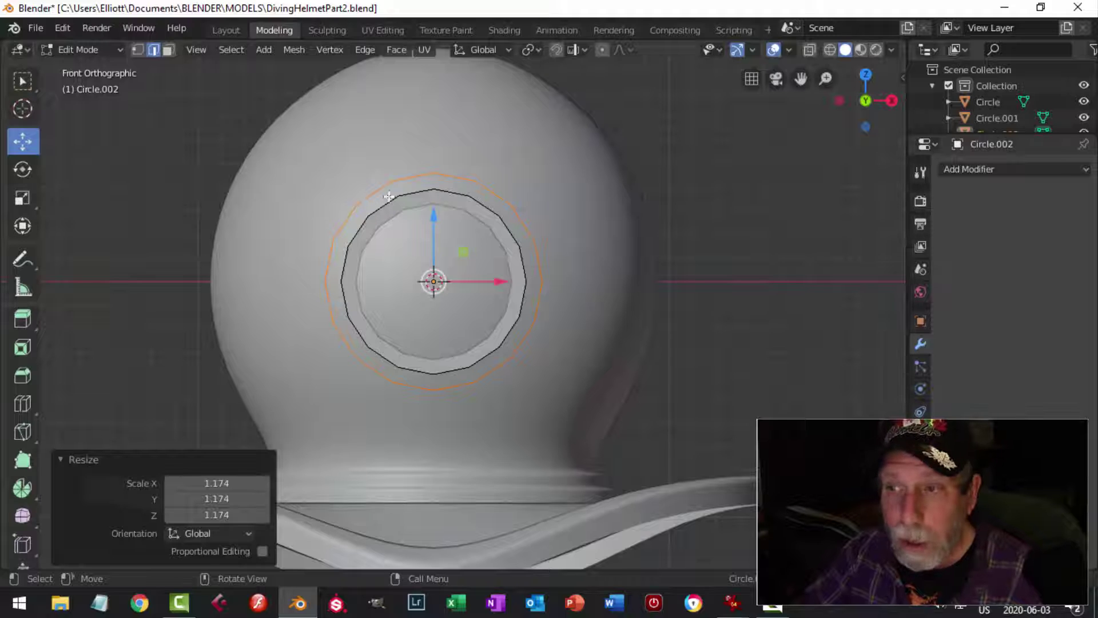
{"action": "middle_click_drag", "start_coordinate": [389, 196], "coordinate": [538, 243]}
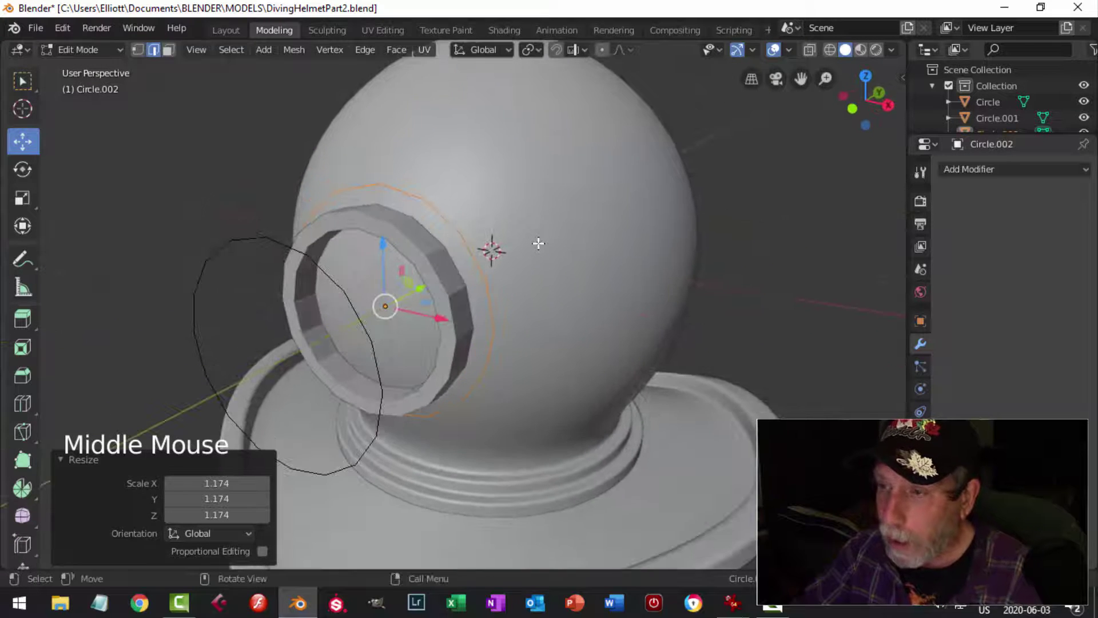
{"action": "key", "text": "Tab"}
{"action": "key", "text": "a"}
{"action": "key", "text": "Tab"}
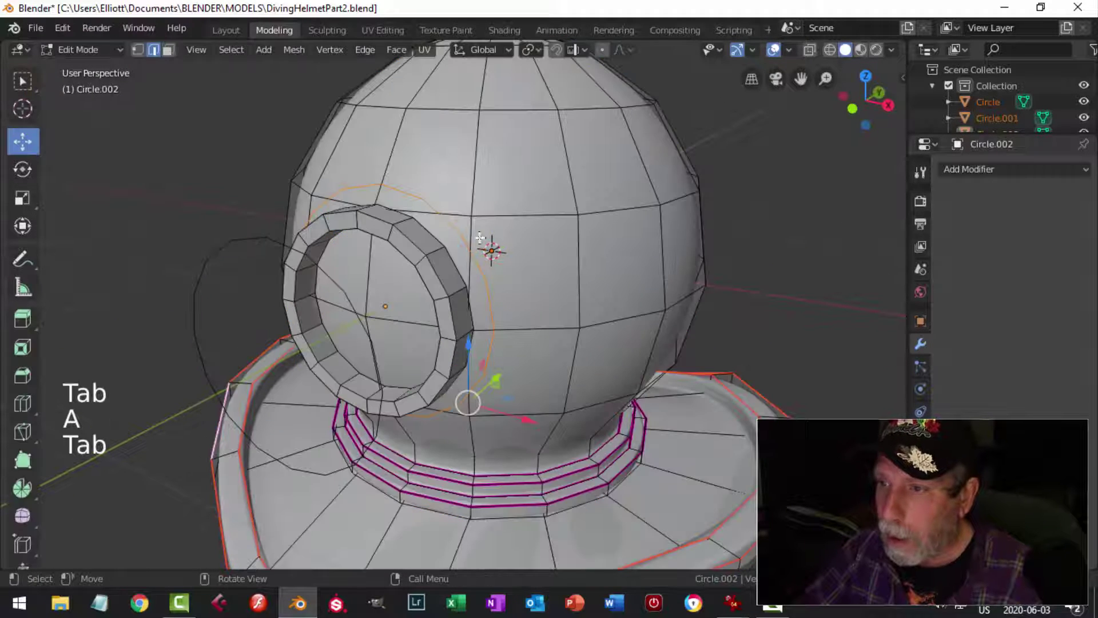
{"action": "key", "text": "Tab"}
{"action": "left_click", "coordinate": [465, 220]}
{"action": "key", "text": "Tab"}
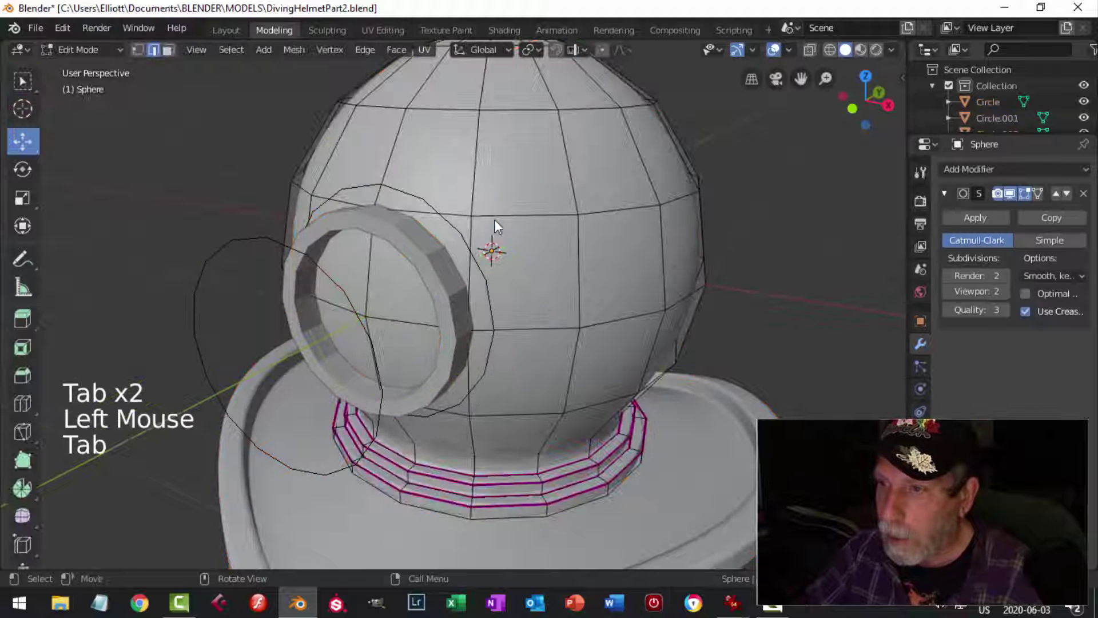
{"action": "key", "text": "Tab"}
{"action": "left_click", "coordinate": [458, 235]}
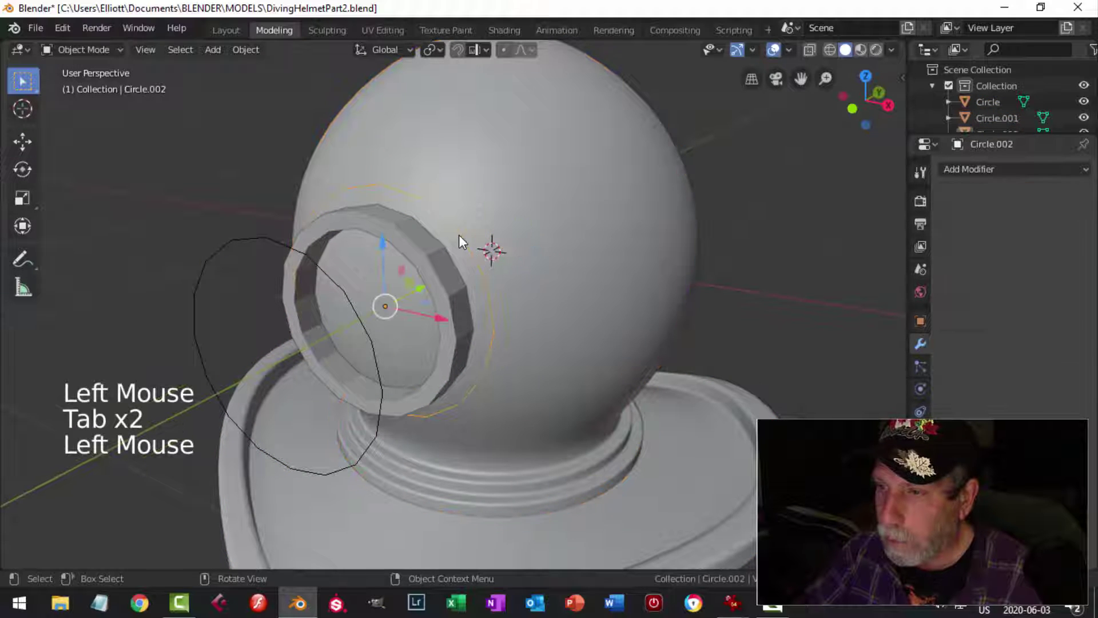
{"action": "key", "text": "Tab"}
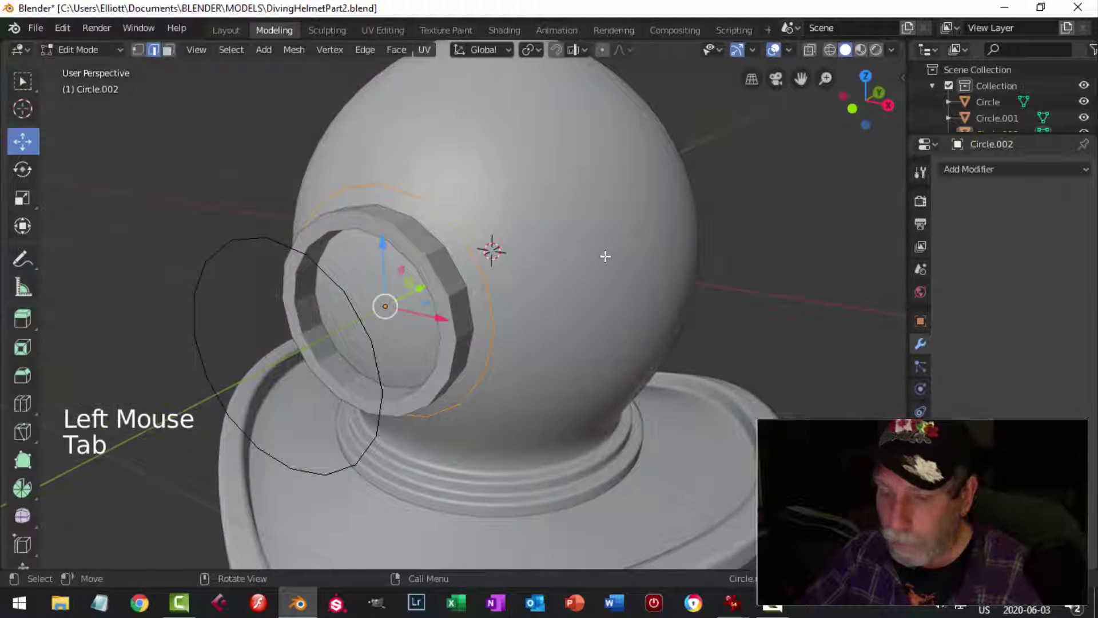
Step: Extrude the enlarged rear circle and scale the new edges inward to form a flat flange ring
{"action": "middle_click_drag", "start_coordinate": [647, 246], "coordinate": [675, 233]}
{"action": "key", "text": "e"}
{"action": "key", "text": "s"}
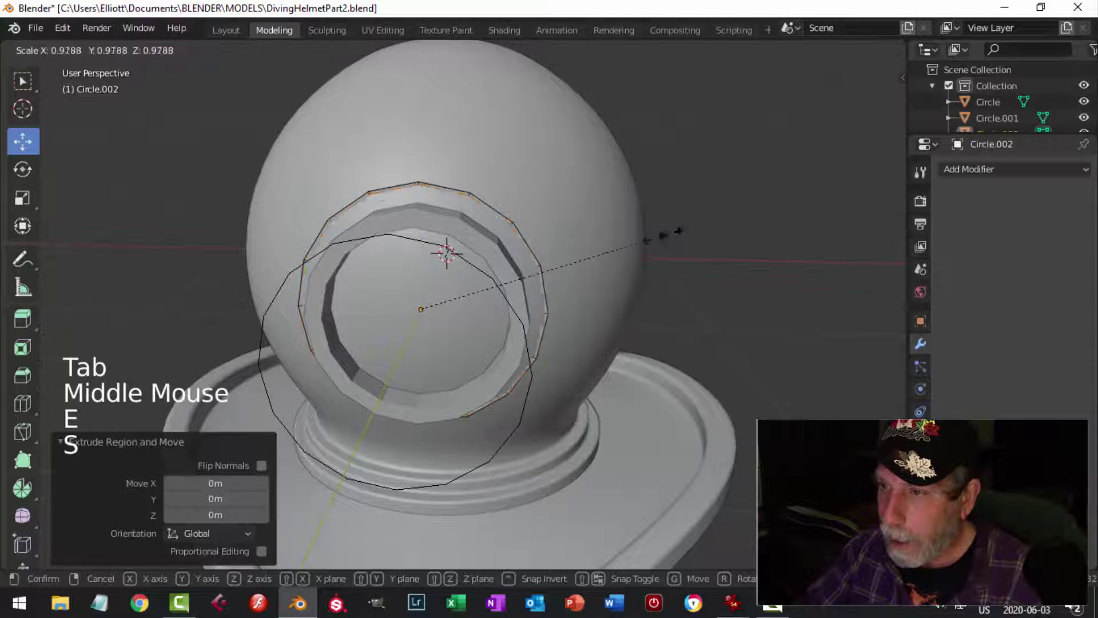
{"action": "key", "text": "Return"}
Step: Extrude the whole flat flange ring about 0.047 m along Y toward the helmet to give it thickness
{"action": "middle_click_drag", "start_coordinate": [618, 248], "coordinate": [485, 278]}
{"action": "key", "text": "a"}
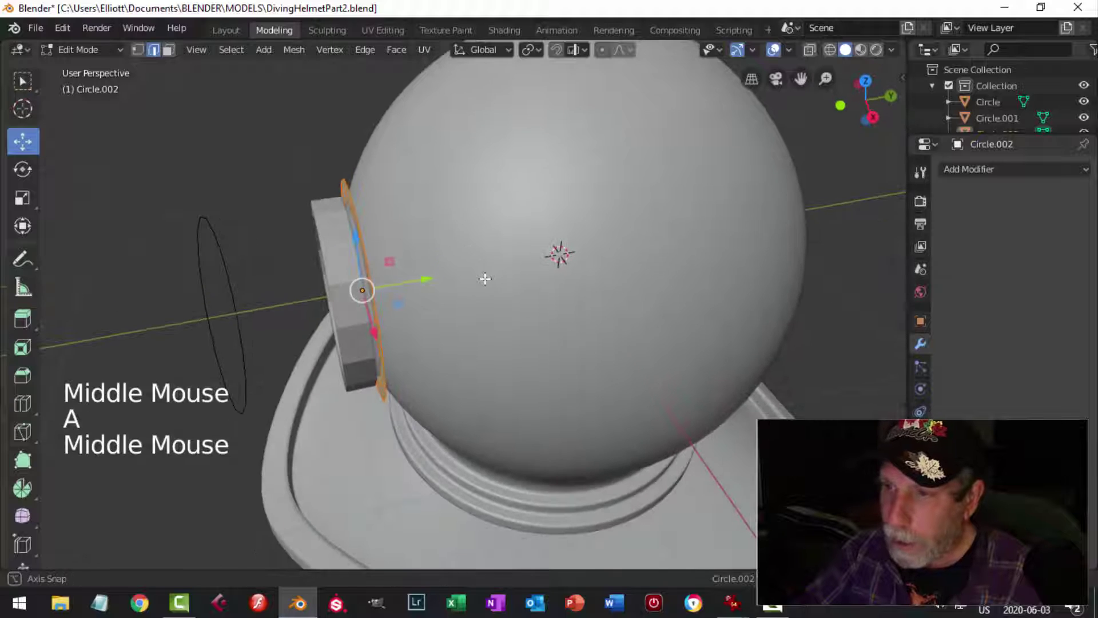
{"action": "key", "text": "e"}
{"action": "left_click", "coordinate": [433, 277]}
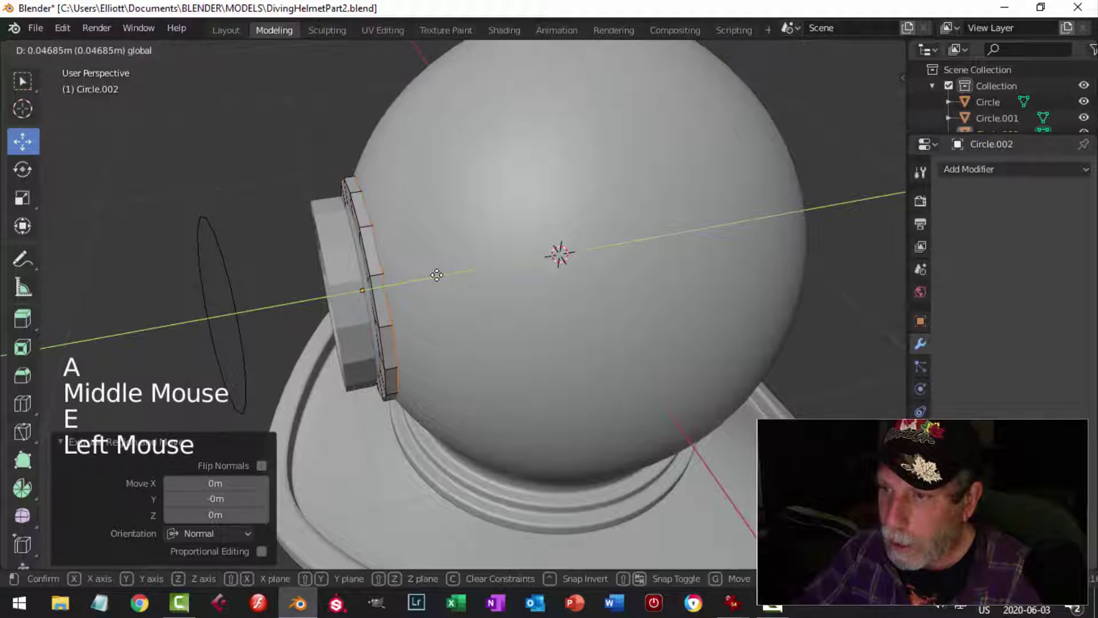
{"action": "key", "text": "alt+a"}
{"action": "key", "text": "Tab"}
{"action": "key", "text": "alt+a"}
Step: Set the window ring's origin to its geometry and move the ring about 0.0245 m along Y toward the flange
{"action": "middle_click_drag", "start_coordinate": [414, 258], "coordinate": [259, 246]}
{"action": "scroll", "coordinate": [441, 255], "scroll_direction": "up", "scroll_amount": 1}
{"action": "scroll", "coordinate": [372, 293], "scroll_direction": "up", "scroll_amount": 2}
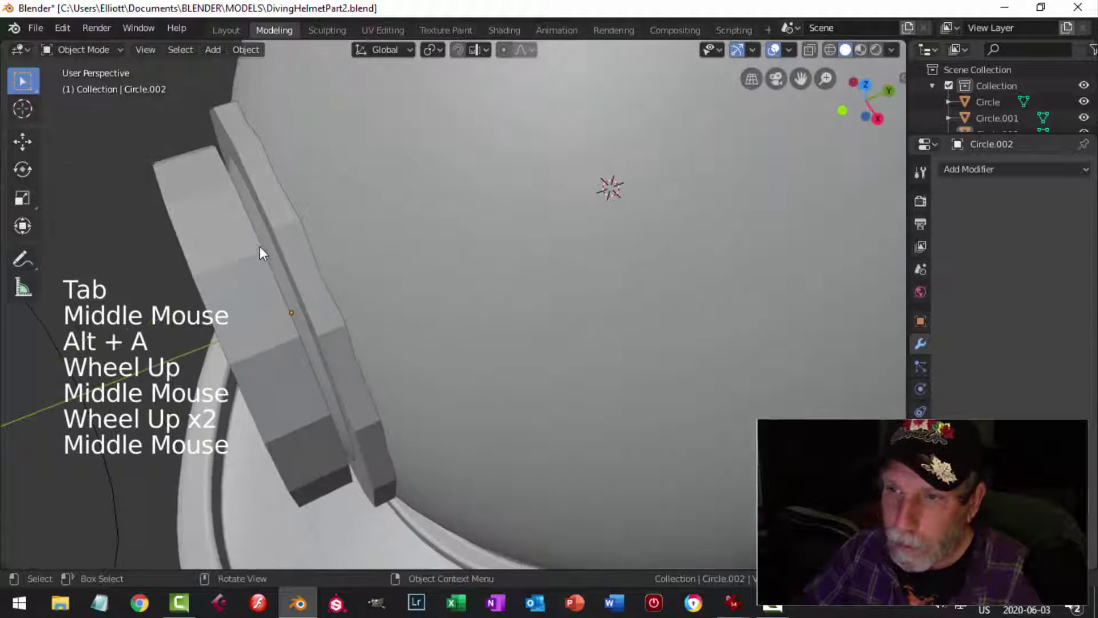
{"action": "left_click", "coordinate": [255, 252]}
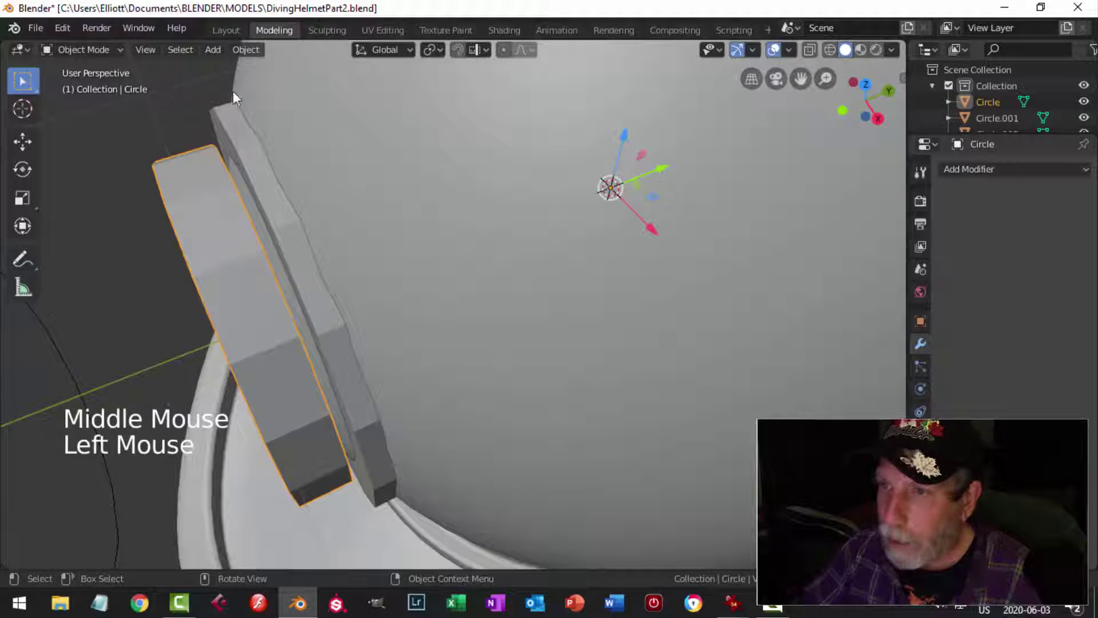
{"action": "left_click", "coordinate": [245, 50]}
{"action": "mouse_move", "coordinate": [259, 81]}
{"action": "left_click", "coordinate": [400, 101]}
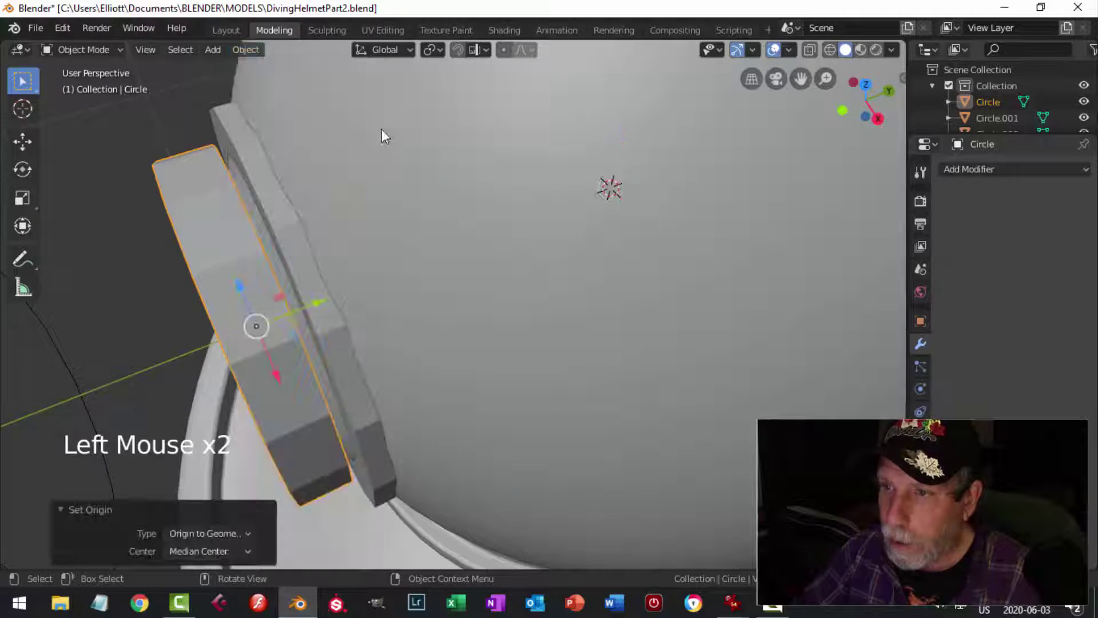
{"action": "left_click_drag", "start_coordinate": [314, 302], "coordinate": [323, 305]}
{"action": "middle_click_drag", "start_coordinate": [323, 305], "coordinate": [385, 229]}
{"action": "scroll", "coordinate": [424, 189], "scroll_direction": "down", "scroll_amount": 4}
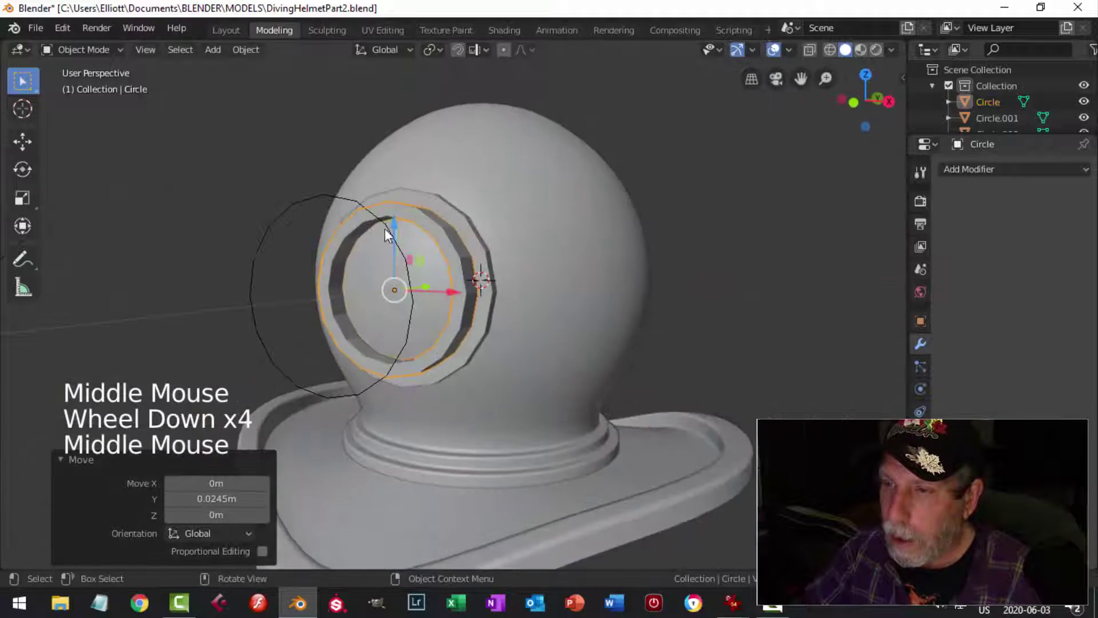
{"action": "key", "text": "alt+a"}
Step: Isolate the flange and window ring by hiding all other objects, and give both a level 2 Subdivision Surface modifier
{"action": "middle_click_drag", "start_coordinate": [488, 236], "coordinate": [450, 284]}
{"action": "left_click", "coordinate": [417, 250]}
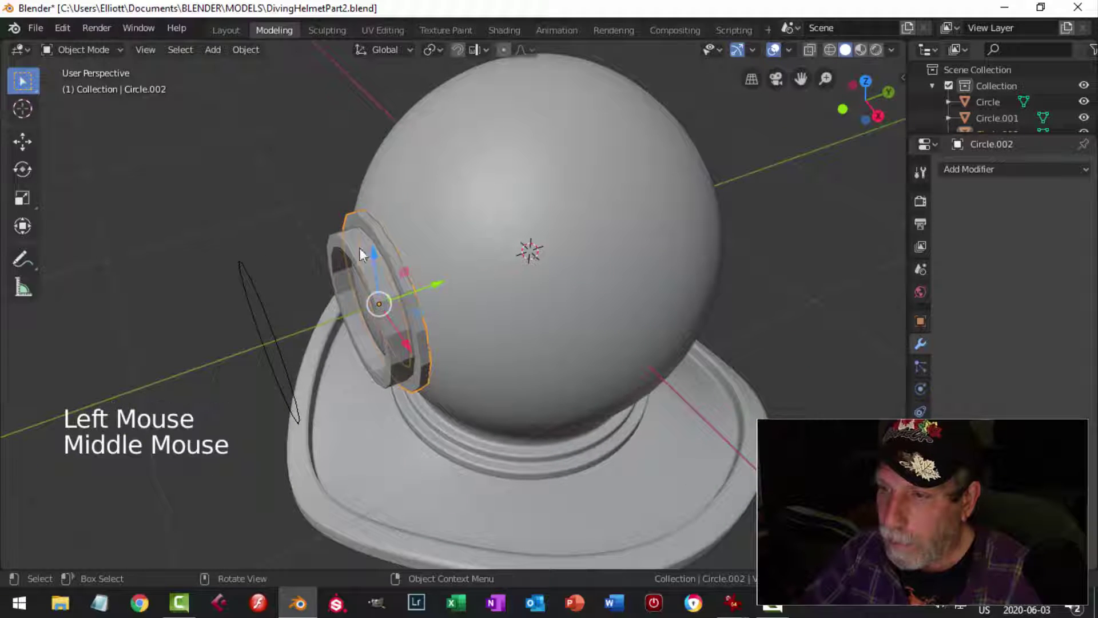
{"action": "left_click", "coordinate": [333, 232], "text": "shift"}
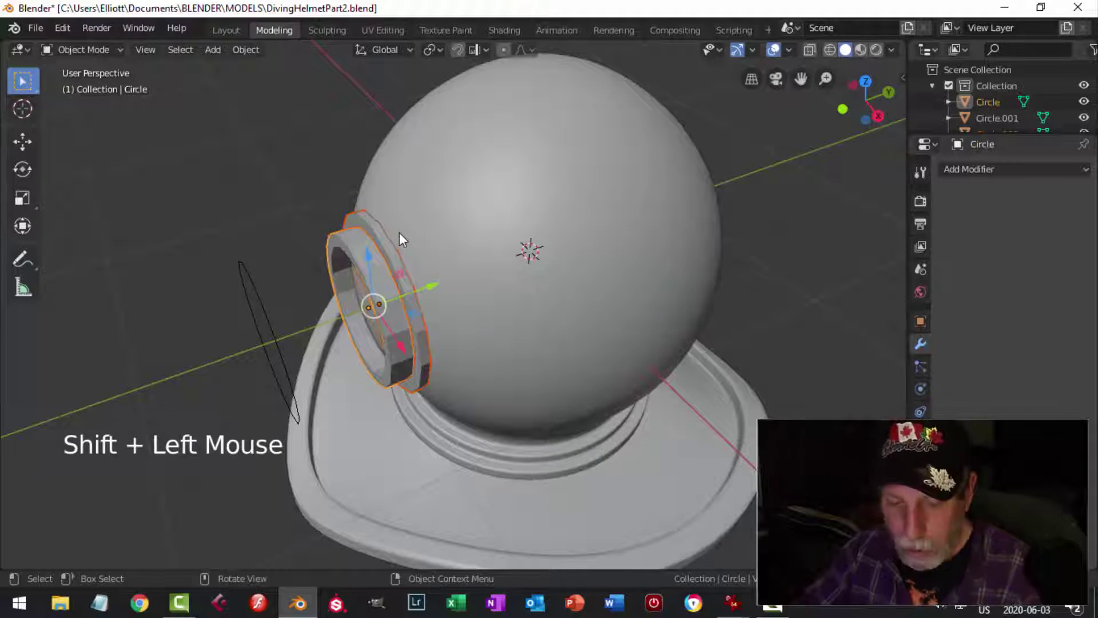
{"action": "key", "text": "shift+h"}
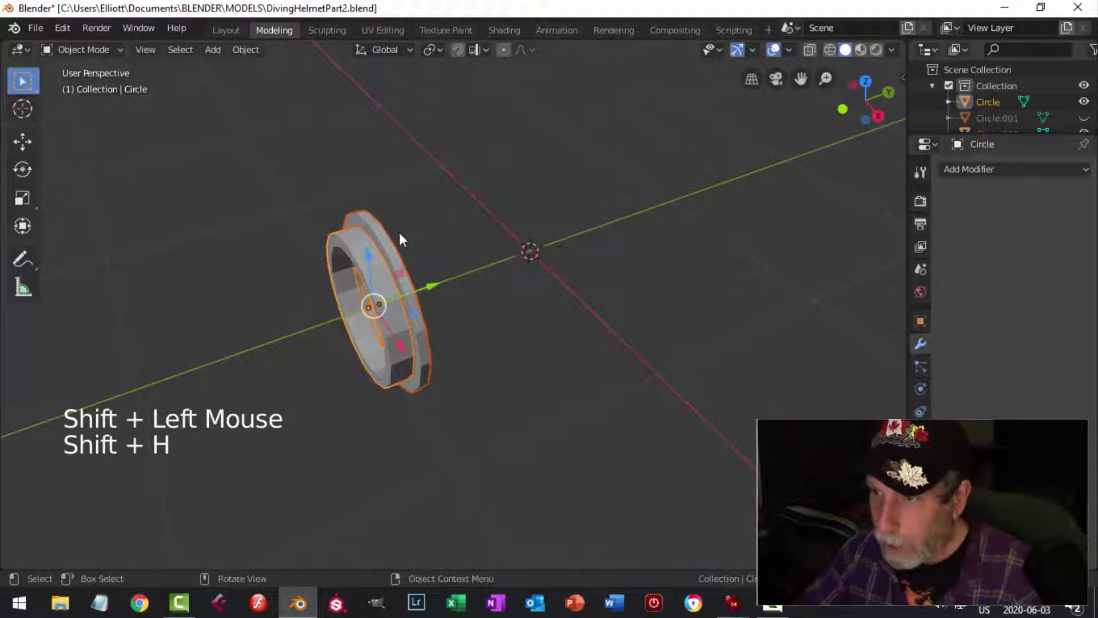
{"action": "scroll", "coordinate": [363, 252], "scroll_direction": "up", "scroll_amount": 2}
{"action": "middle_click_drag", "start_coordinate": [396, 221], "coordinate": [355, 208], "text": "shift"}
{"action": "key", "text": "ctrl+2"}
Step: Add two supporting loop cuts around the flange's outer rim, near its front and back edges, with slide factors about 0.796 and -0.356
{"action": "scroll", "coordinate": [407, 229], "scroll_direction": "up", "scroll_amount": 2}
{"action": "key", "text": "Tab"}
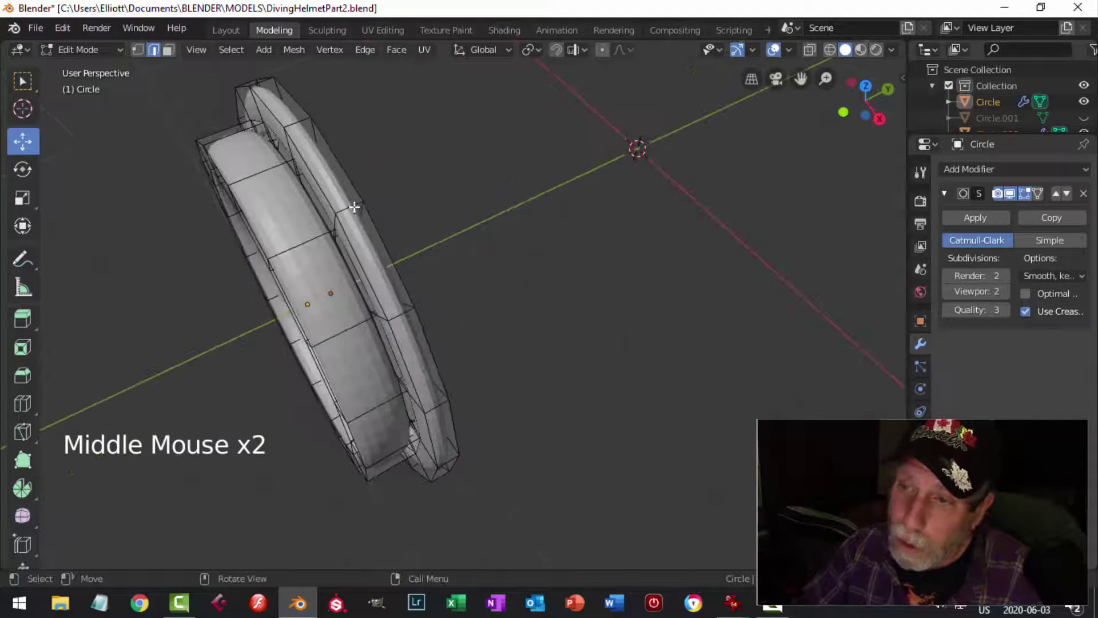
{"action": "key", "text": "ctrl+r"}
{"action": "left_click", "coordinate": [350, 207]}
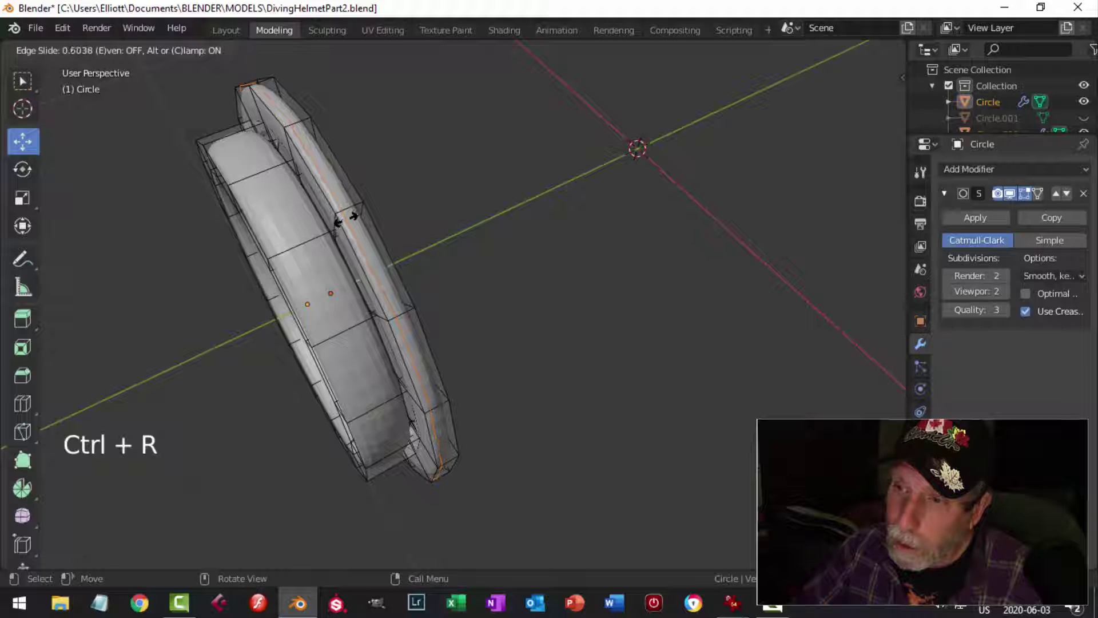
{"action": "left_click", "coordinate": [344, 221]}
{"action": "key", "text": "ctrl+r"}
{"action": "left_click", "coordinate": [347, 212]}
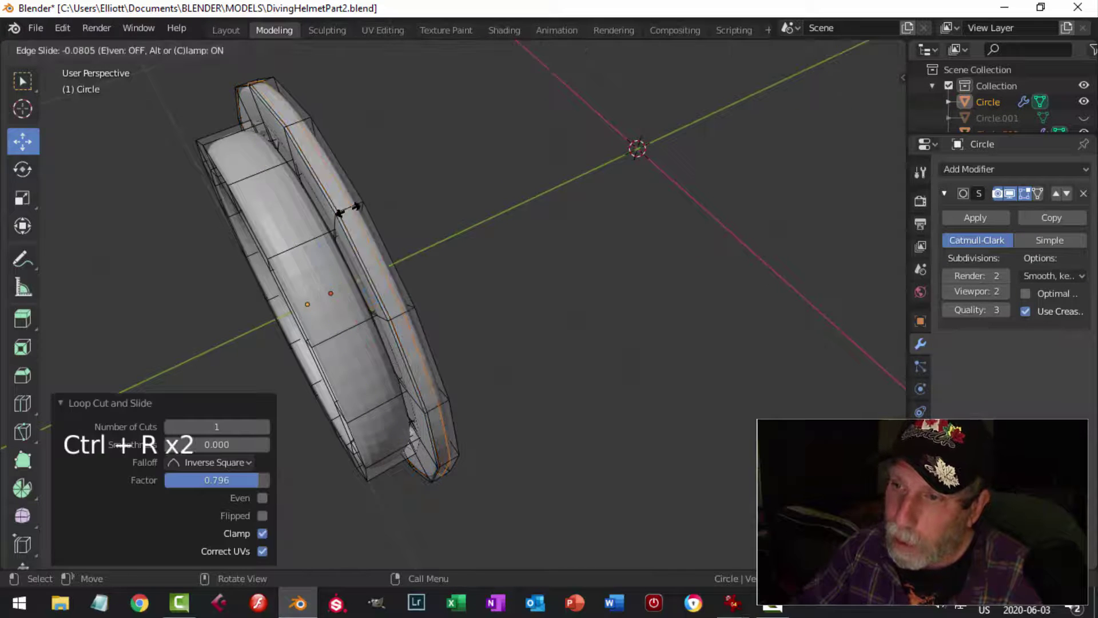
{"action": "left_click", "coordinate": [350, 209]}
Step: Add two supporting loop cuts on the flange's front face, one near the outer edge at factor about 0.673 and one near the inner edge
{"action": "middle_click_drag", "start_coordinate": [350, 209], "coordinate": [395, 221]}
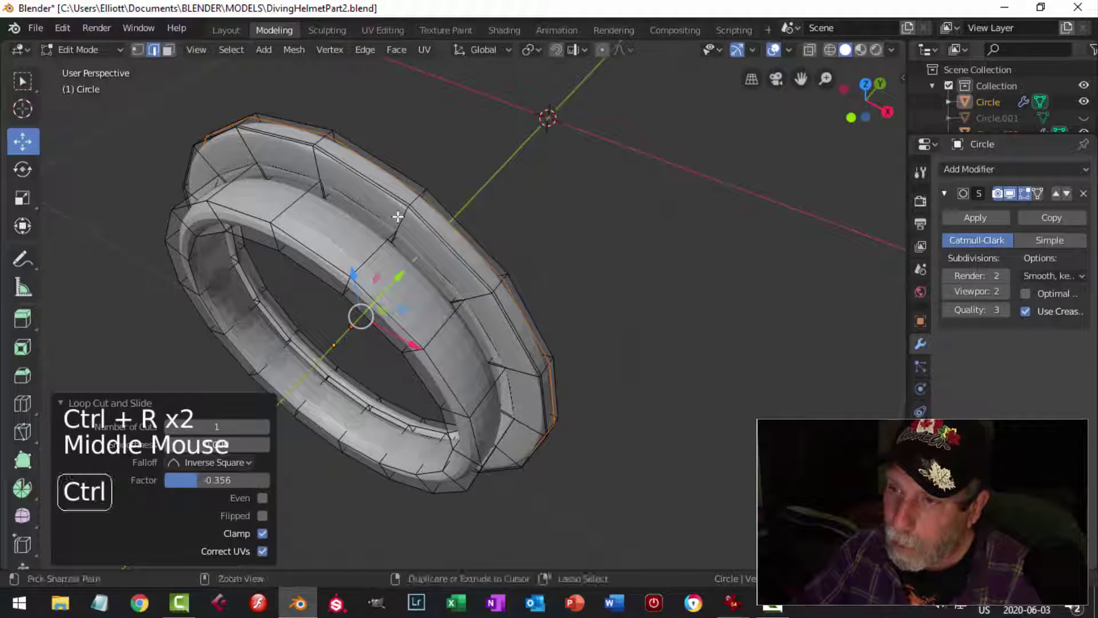
{"action": "key", "text": "ctrl+r"}
{"action": "left_click", "coordinate": [399, 216]}
{"action": "left_click", "coordinate": [399, 201]}
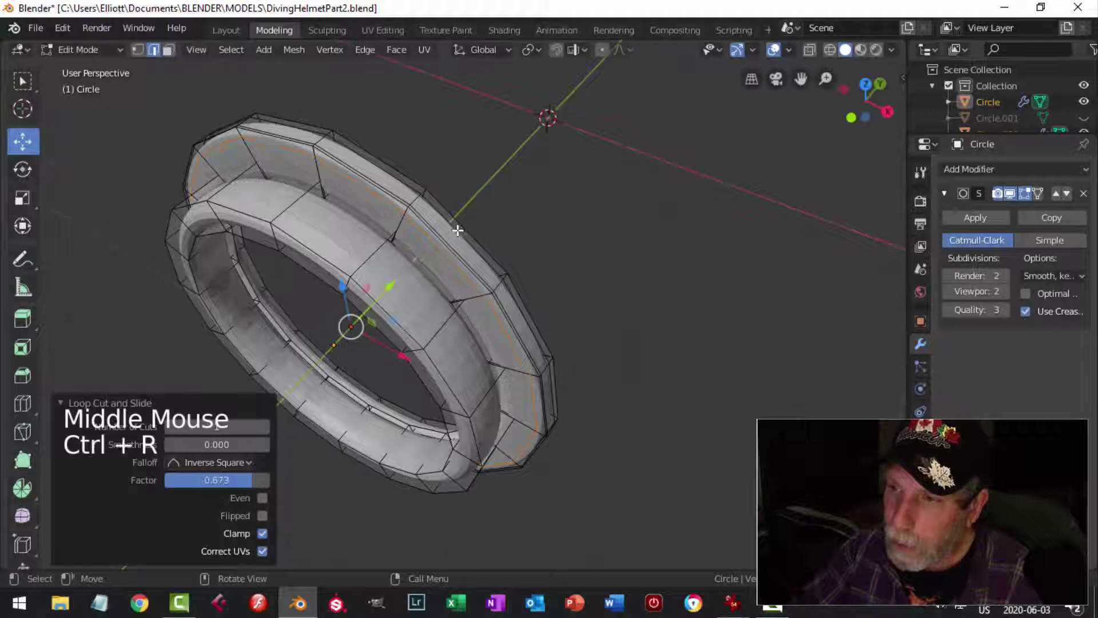
{"action": "key", "text": "ctrl+r"}
{"action": "left_click", "coordinate": [400, 227]}
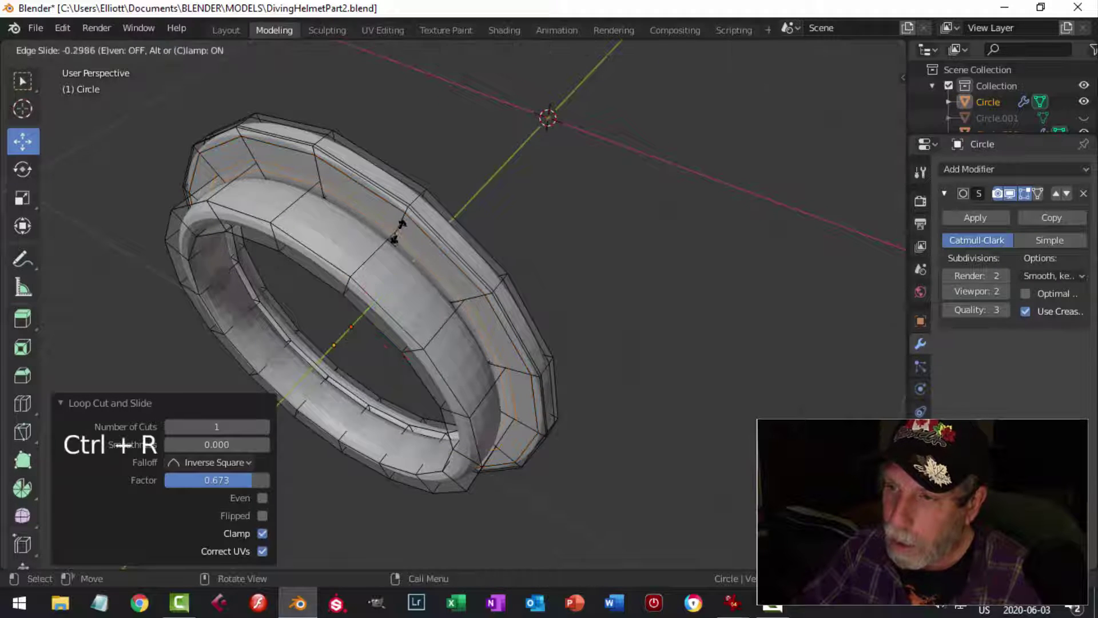
{"action": "left_click", "coordinate": [396, 235]}
{"action": "middle_click_drag", "start_coordinate": [396, 236], "coordinate": [433, 226]}
{"action": "key", "text": "Tab"}
{"action": "key", "text": "Tab"}
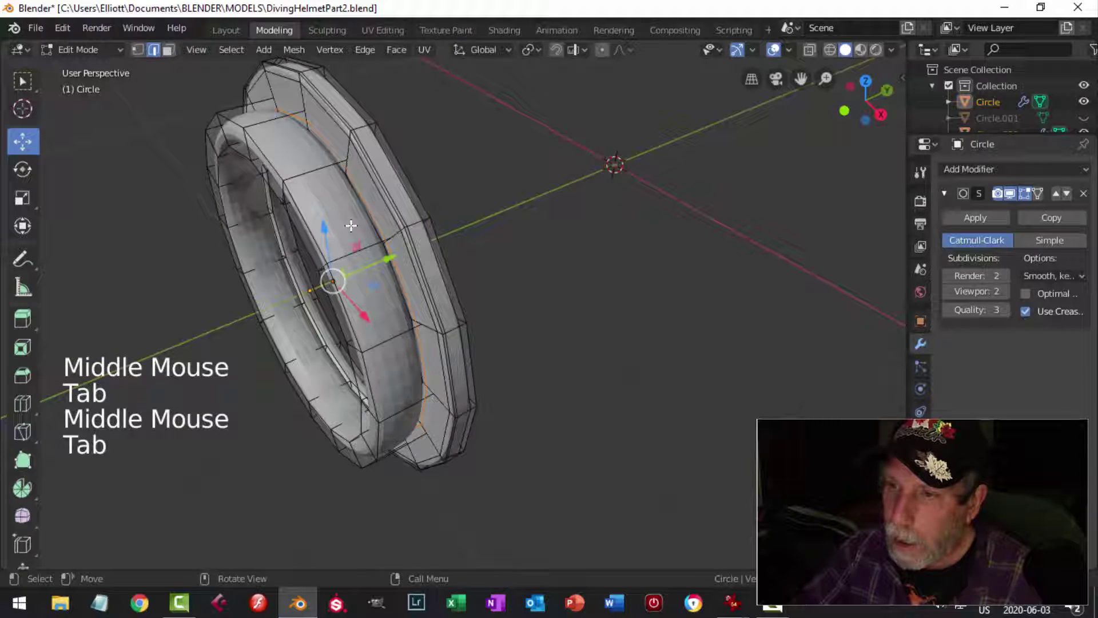
Step: Add two supporting loop cuts around the window ring's outer wall, near its front and rear edges, at factors about -0.864 and 0.670
{"action": "key", "text": "ctrl+r"}
{"action": "left_click", "coordinate": [293, 184]}
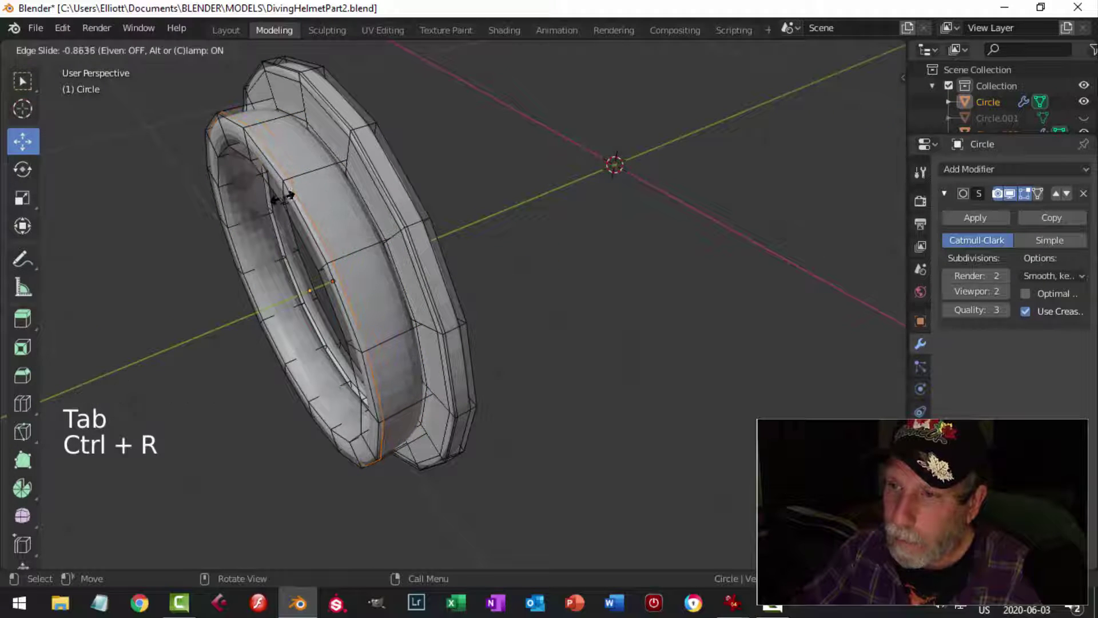
{"action": "left_click", "coordinate": [282, 196]}
{"action": "key", "text": "ctrl+r"}
{"action": "left_click", "coordinate": [330, 176]}
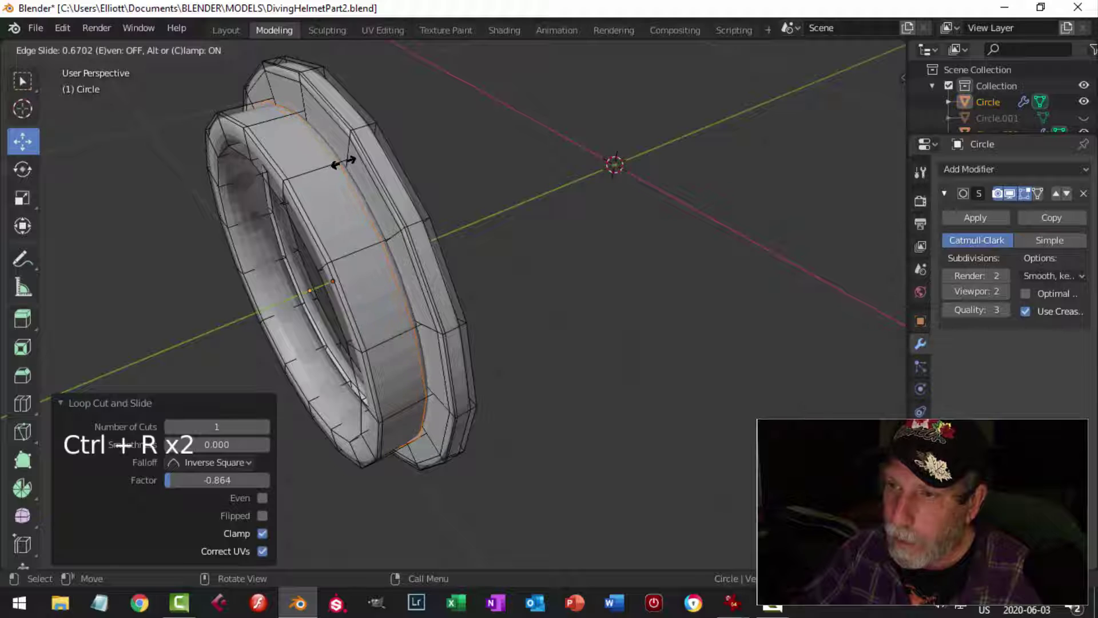
{"action": "left_click", "coordinate": [343, 163]}
Step: Add two supporting loop cuts on the window ring's front face, near its outer and inner edges, at factors about 0.576 and -0.723
{"action": "middle_click_drag", "start_coordinate": [343, 163], "coordinate": [319, 147]}
{"action": "key", "text": "ctrl+r"}
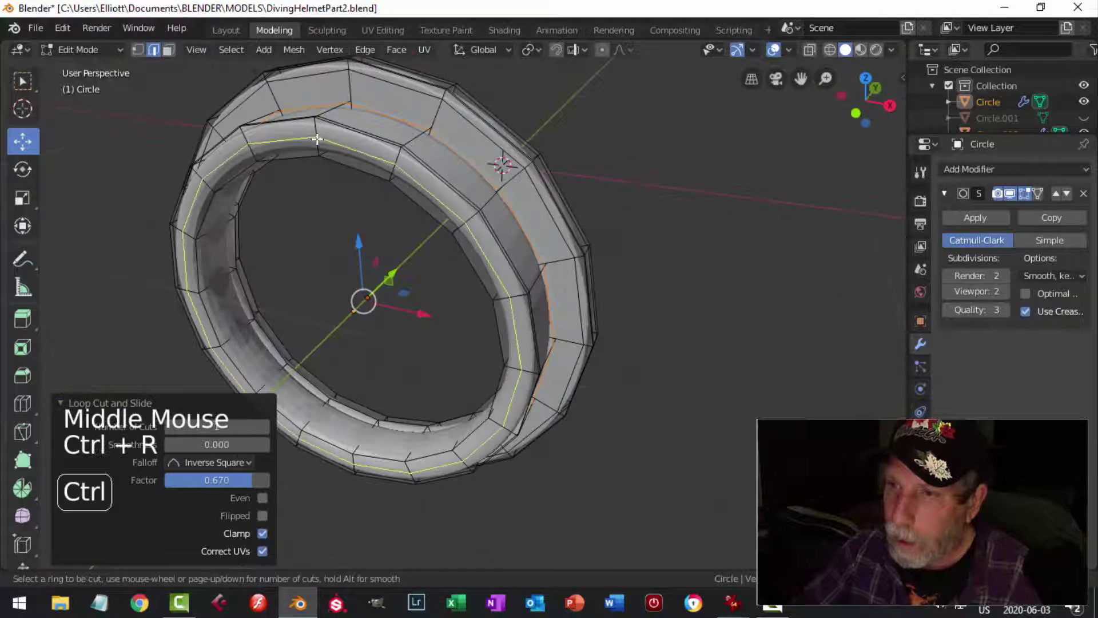
{"action": "left_click", "coordinate": [317, 133]}
{"action": "left_click", "coordinate": [318, 127]}
{"action": "key", "text": "ctrl+r"}
{"action": "left_click", "coordinate": [318, 129]}
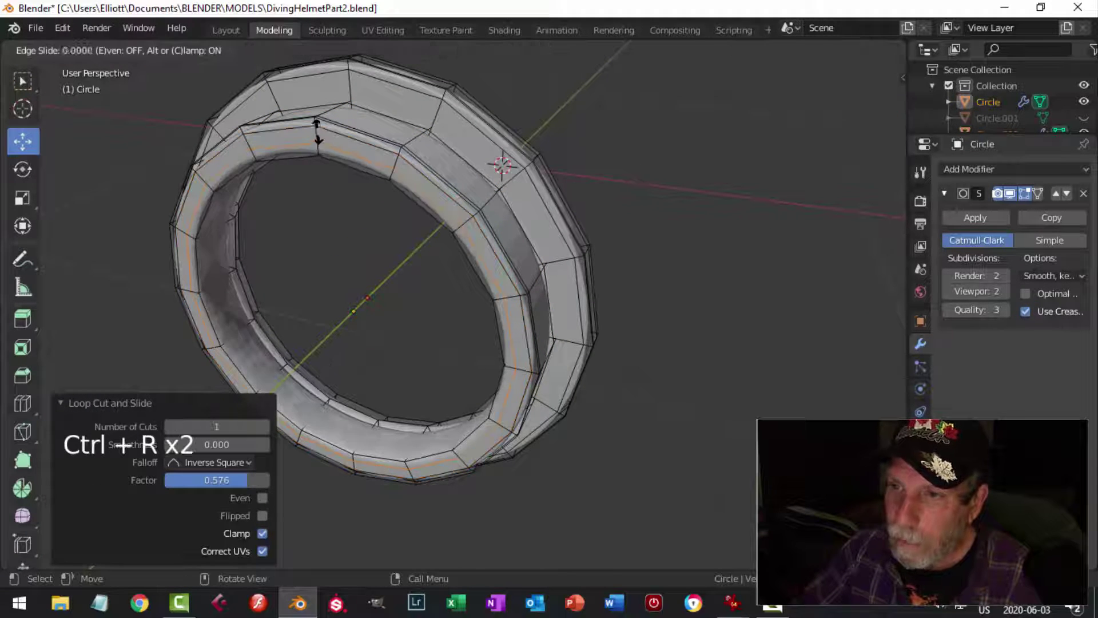
{"action": "left_click", "coordinate": [317, 143]}
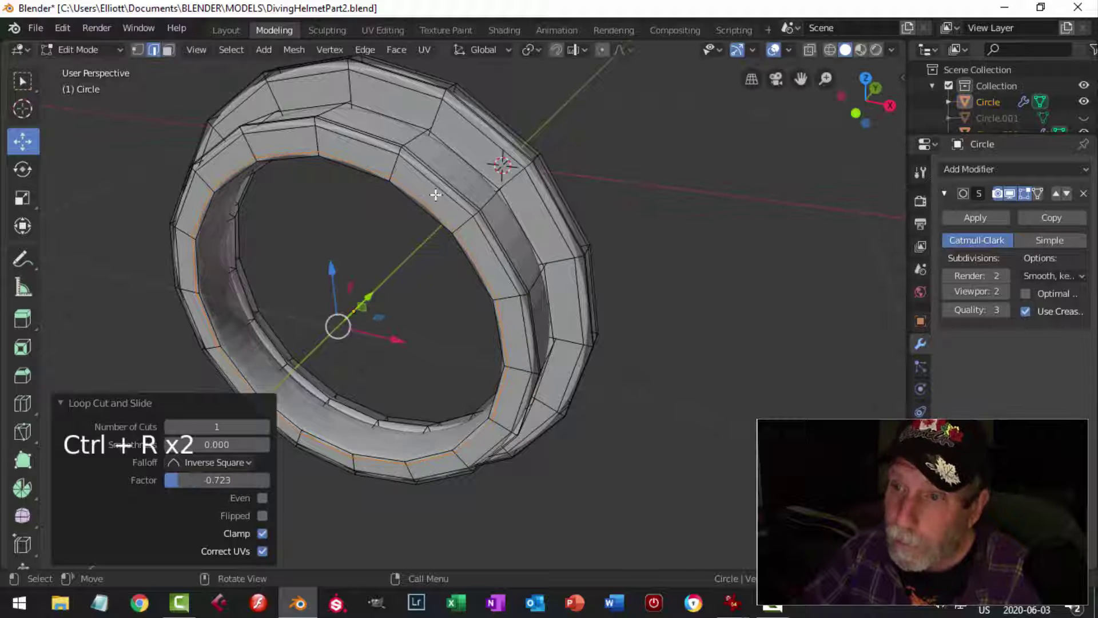
Step: Apply smooth shading to the window ring and the flange
{"action": "key", "text": "Tab"}
{"action": "scroll", "coordinate": [465, 204], "scroll_direction": "down", "scroll_amount": 3}
{"action": "right_click", "coordinate": [433, 229]}
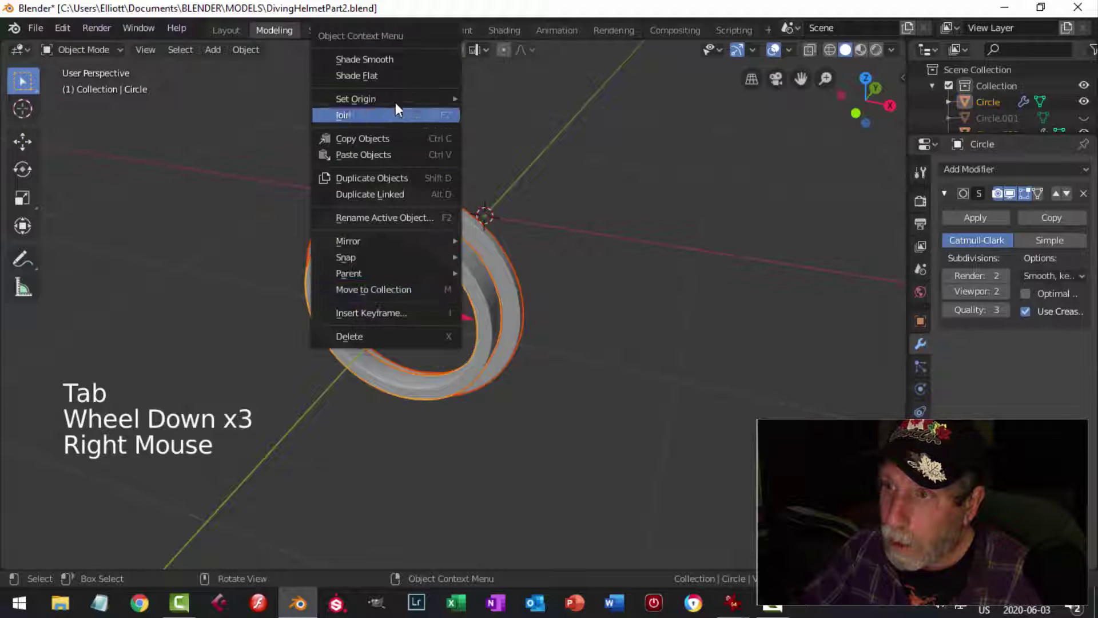
{"action": "left_click", "coordinate": [384, 58]}
{"action": "key", "text": "alt+a"}
Step: Delete the ring of faces on the rear side of the flange facing the helmet
{"action": "middle_click_drag", "start_coordinate": [554, 242], "coordinate": [292, 204]}
{"action": "scroll", "coordinate": [517, 249], "scroll_direction": "up", "scroll_amount": 3}
{"action": "left_click", "coordinate": [291, 201]}
{"action": "key", "text": "Tab"}
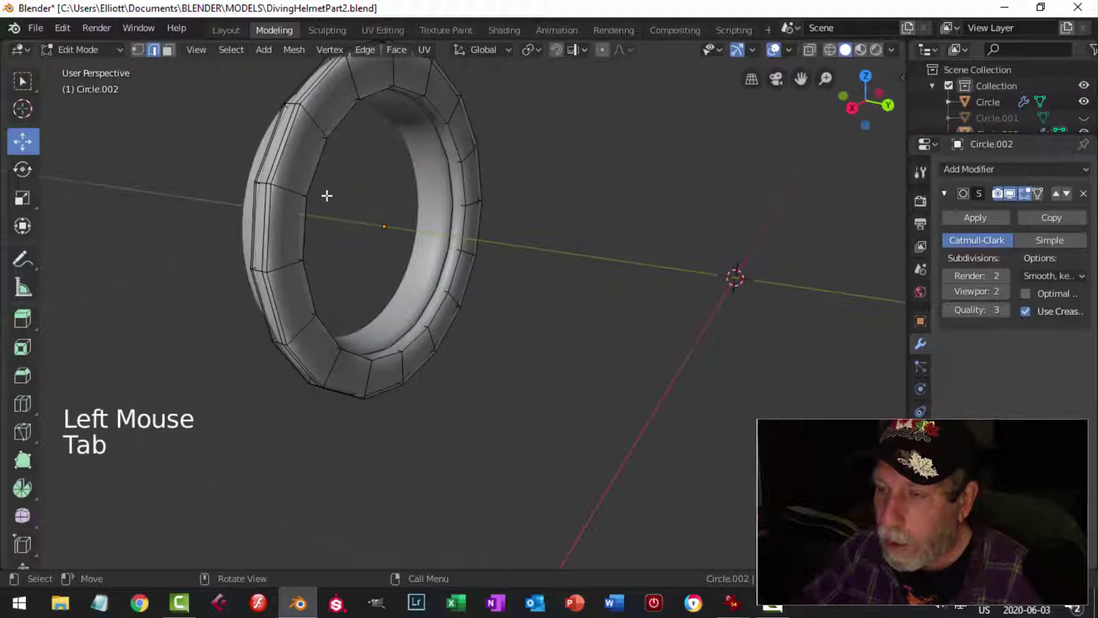
{"action": "key", "text": "3"}
{"action": "left_click", "coordinate": [293, 190], "text": "alt+shift"}
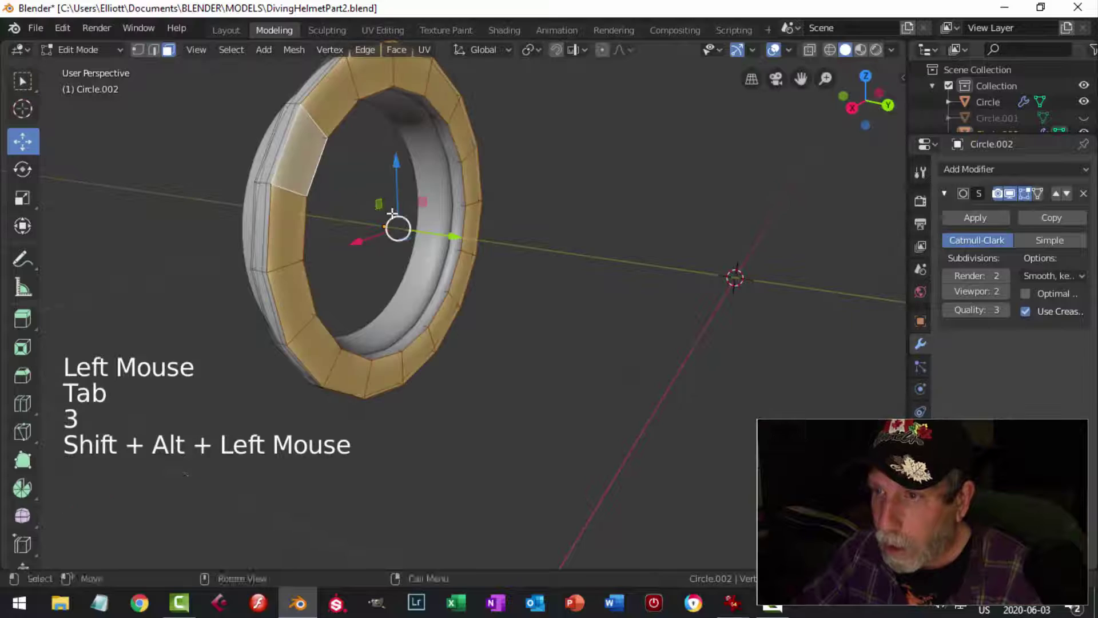
{"action": "middle_click_drag", "start_coordinate": [309, 198], "coordinate": [455, 248]}
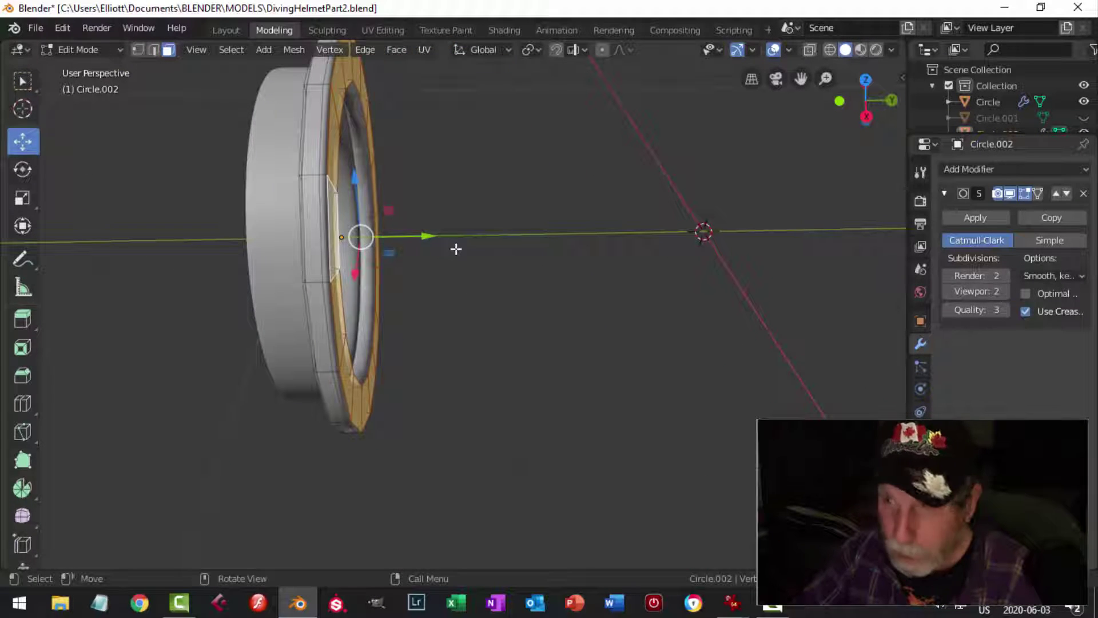
{"action": "key", "text": "x"}
{"action": "left_click", "coordinate": [433, 282]}
{"action": "middle_click_drag", "start_coordinate": [394, 171], "coordinate": [376, 214]}
{"action": "key", "text": "Tab"}
{"action": "key", "text": "alt+a"}
Step: Reveal all hidden helmet objects and clear the selection
{"action": "scroll", "coordinate": [417, 176], "scroll_direction": "down", "scroll_amount": 2}
{"action": "key", "text": "alt+h"}
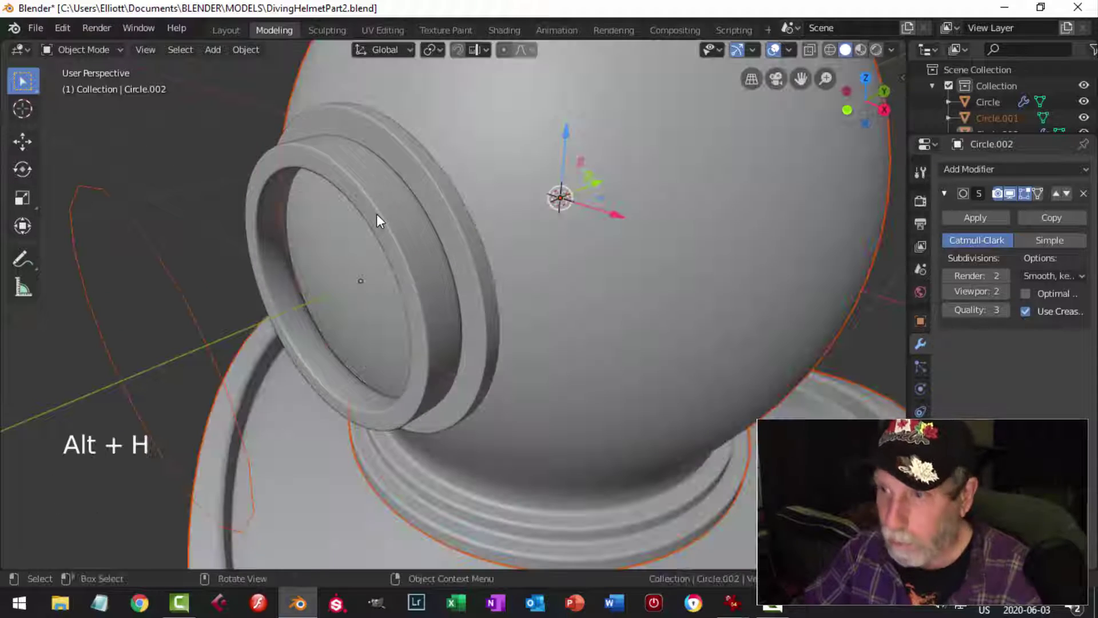
{"action": "key", "text": "alt+a"}
{"action": "scroll", "coordinate": [378, 214], "scroll_direction": "down", "scroll_amount": 2}
{"action": "middle_click_drag", "start_coordinate": [451, 246], "coordinate": [299, 279]}
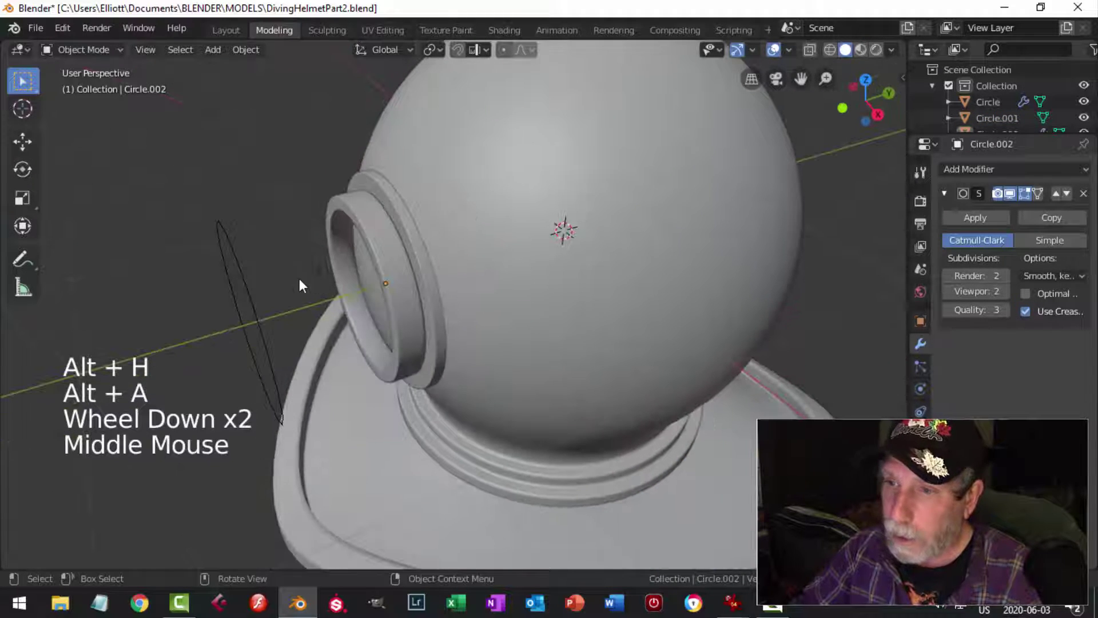
Step: Set the spare circle's origin to its geometry and move it about 0.41 m along Y to the window ring
{"action": "left_click", "coordinate": [252, 281]}
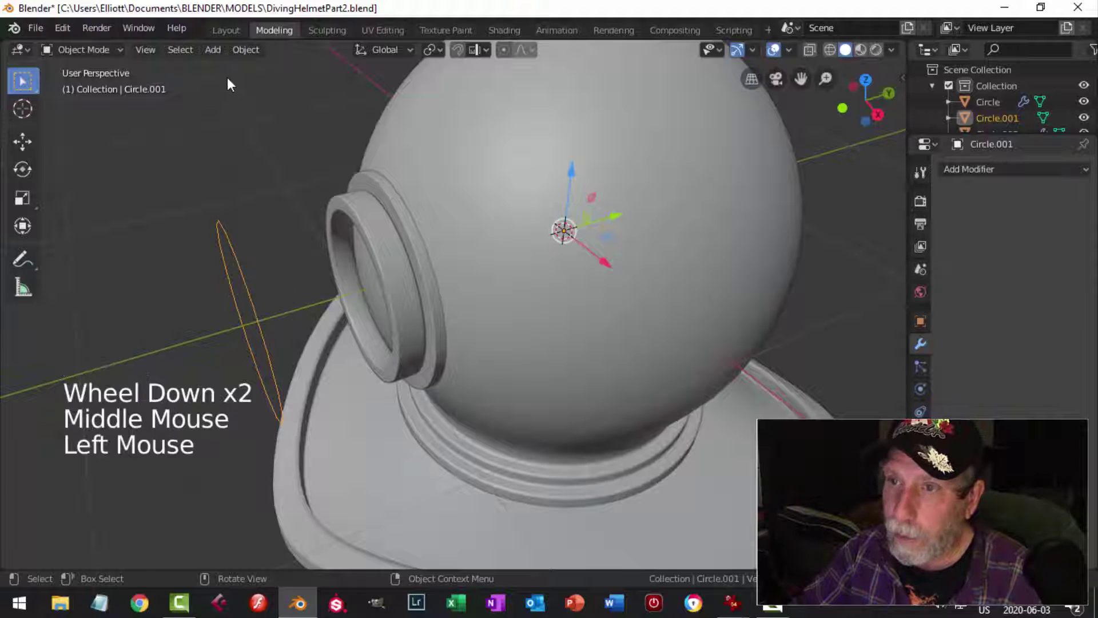
{"action": "left_click", "coordinate": [246, 51]}
{"action": "mouse_move", "coordinate": [266, 84]}
{"action": "left_click", "coordinate": [401, 101]}
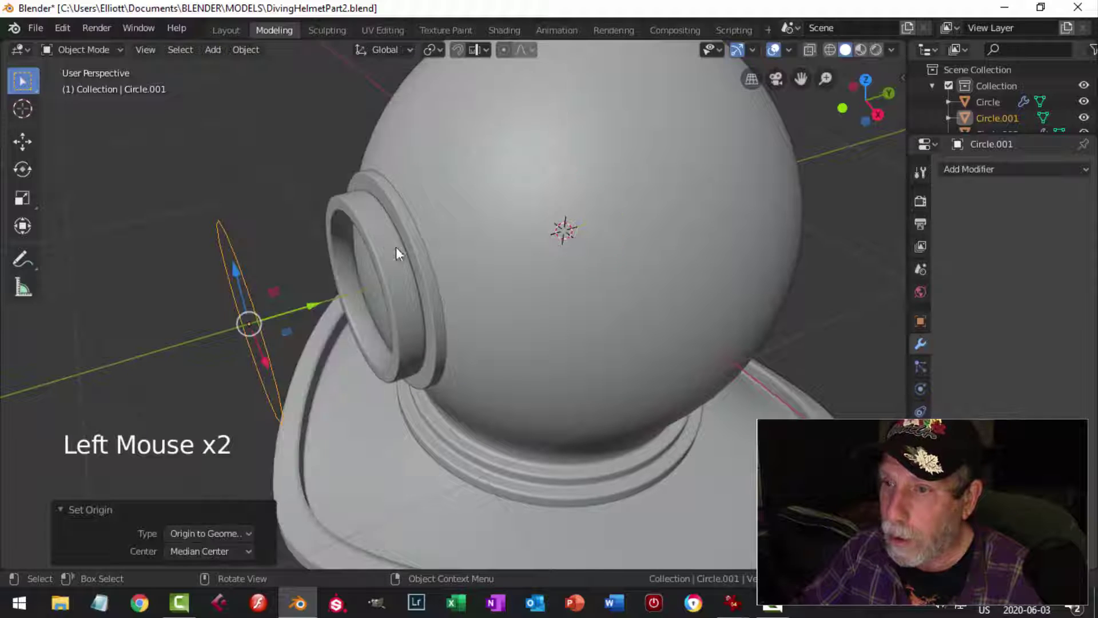
{"action": "left_click_drag", "start_coordinate": [310, 303], "coordinate": [435, 272]}
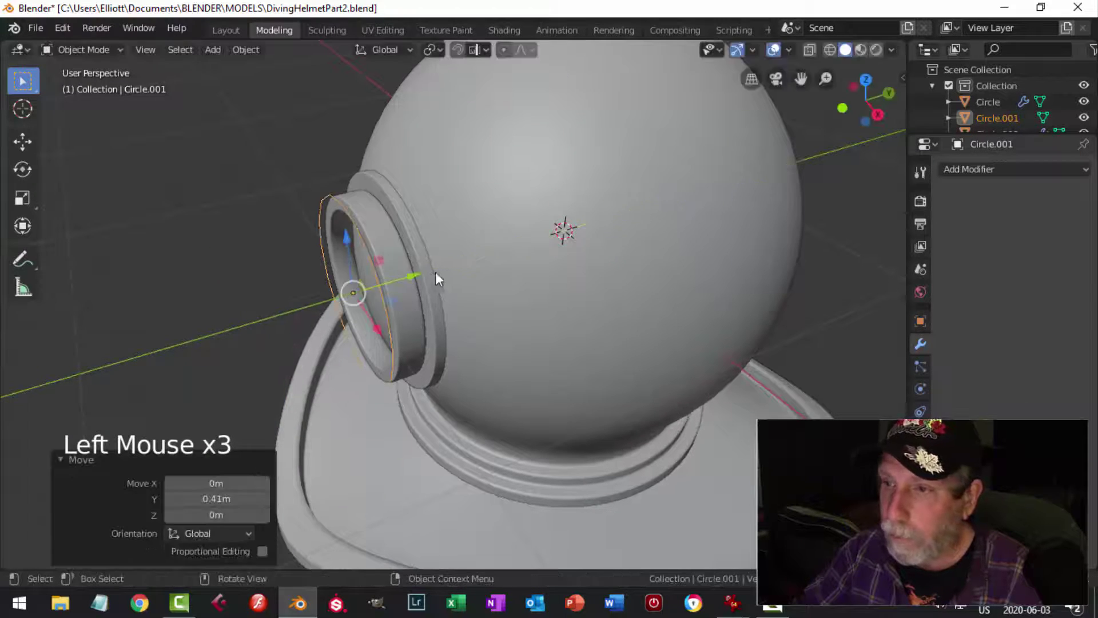
{"action": "middle_click_drag", "start_coordinate": [435, 273], "coordinate": [531, 238]}
{"action": "scroll", "coordinate": [575, 221], "scroll_direction": "down", "scroll_amount": 2}
{"action": "scroll", "coordinate": [509, 250], "scroll_direction": "up", "scroll_amount": 3}
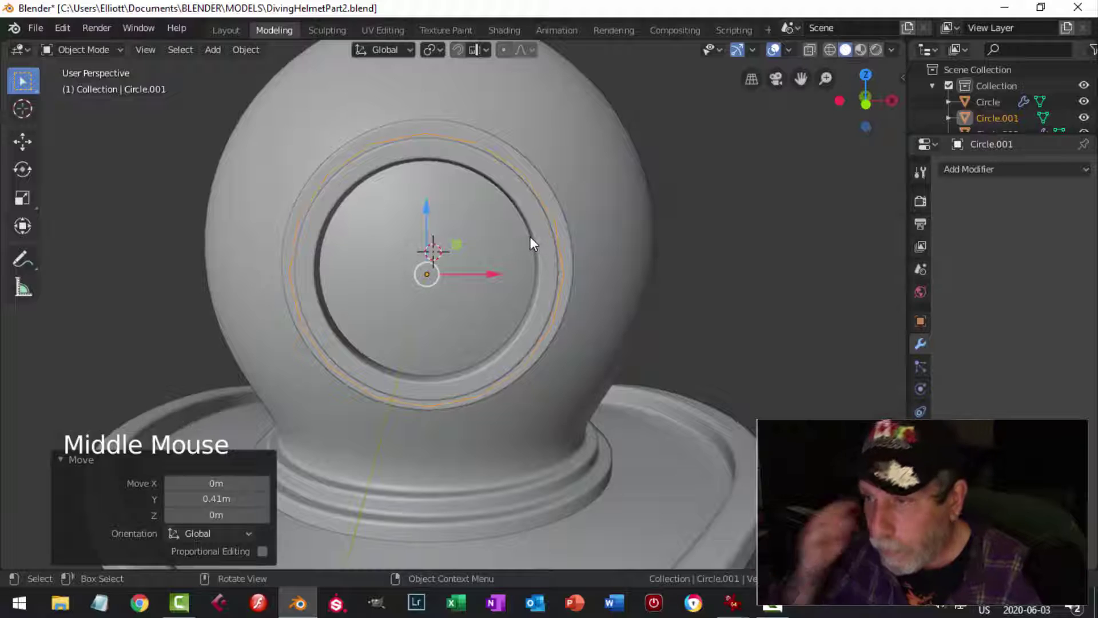
Step: Extrude the circle's three outermost vertices on the +X side about 0.083 m along X to form a side tab
{"action": "key", "text": "Tab"}
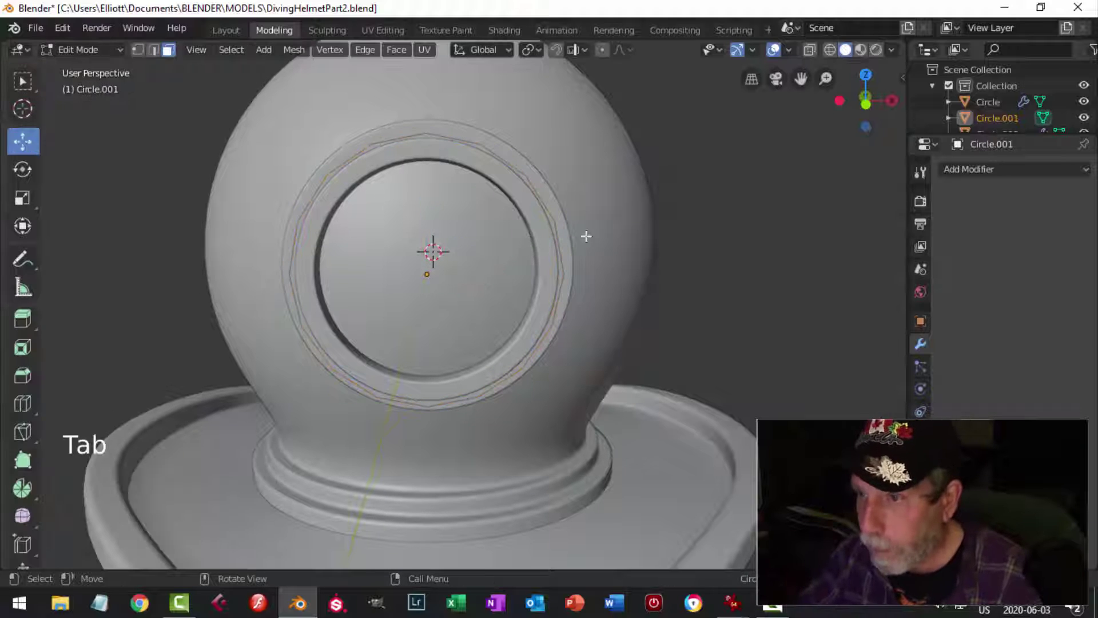
{"action": "key", "text": "KP_1"}
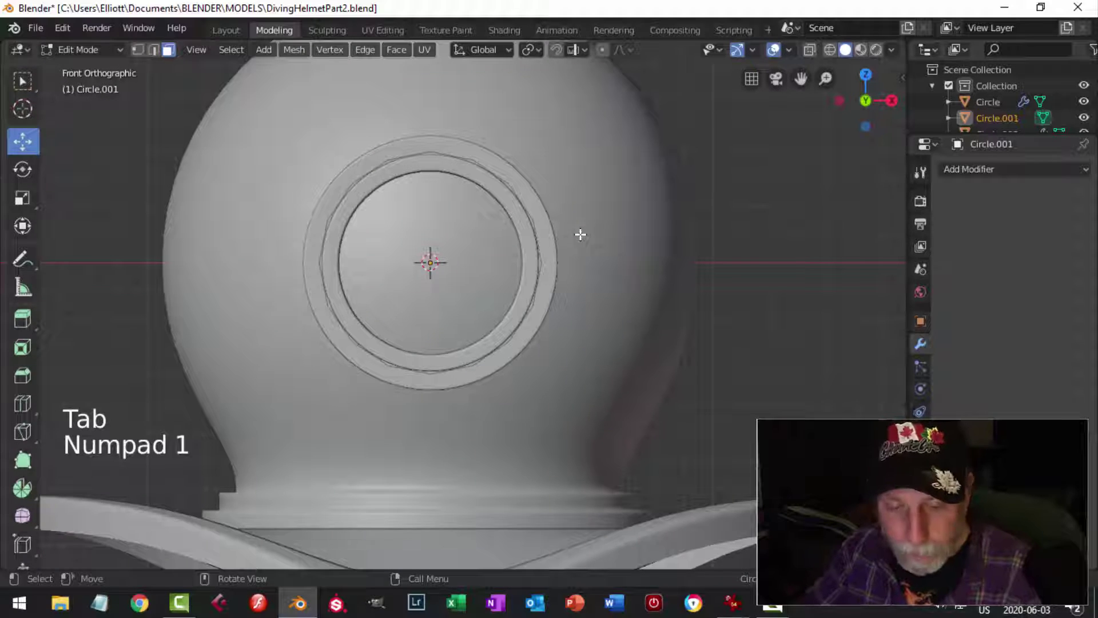
{"action": "key", "text": "1"}
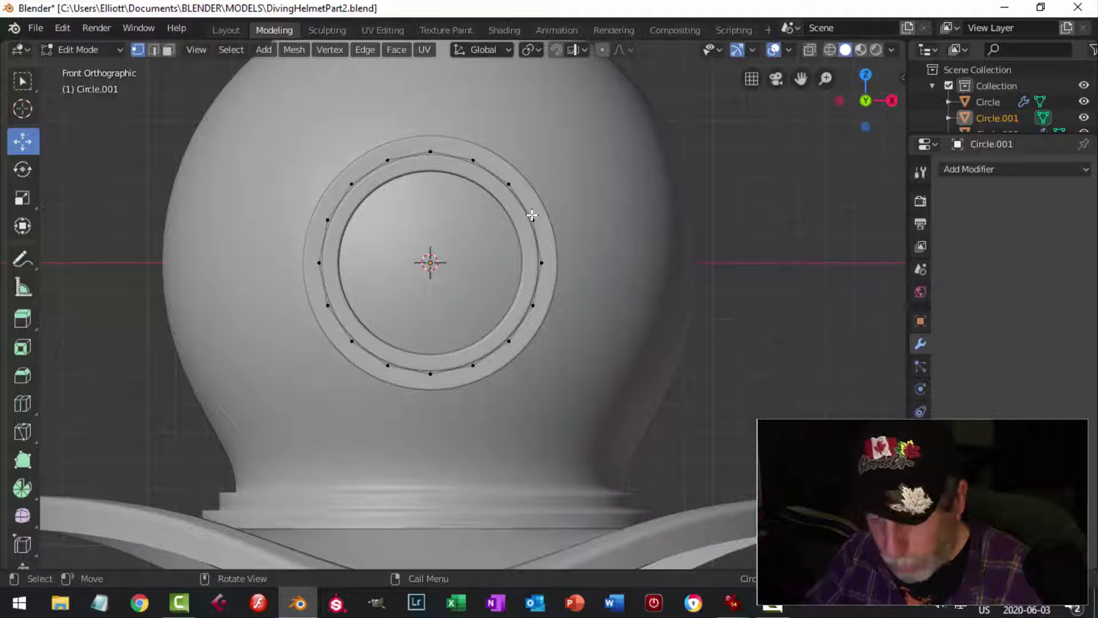
{"action": "key", "text": "b"}
{"action": "left_click_drag", "start_coordinate": [563, 310], "coordinate": [565, 311]}
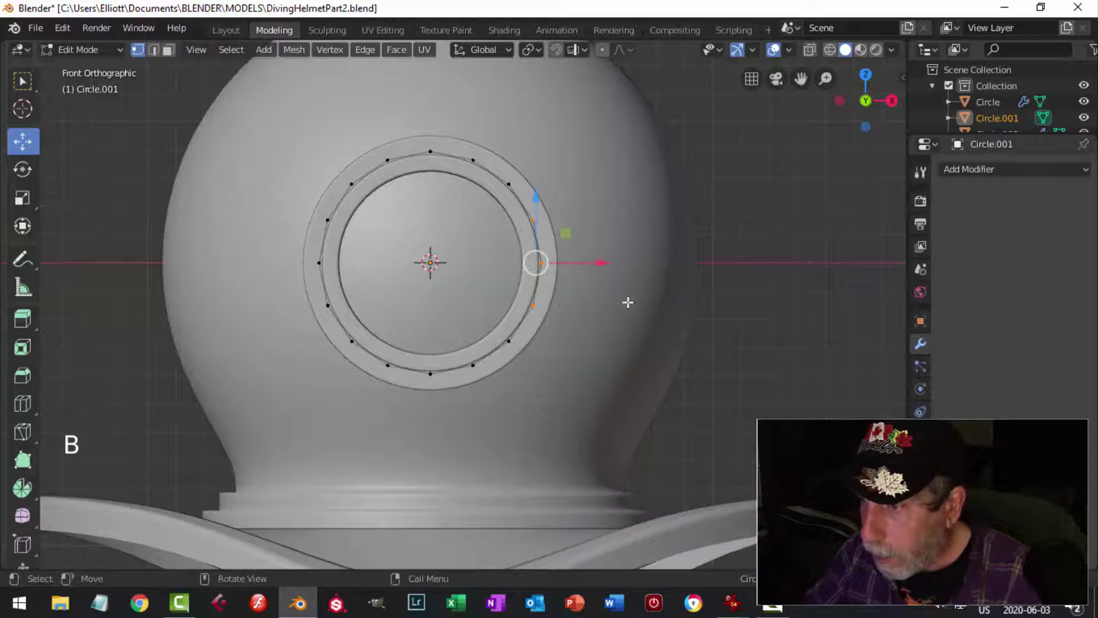
{"action": "middle_click_drag", "start_coordinate": [628, 301], "coordinate": [528, 288], "text": "shift"}
{"action": "scroll", "coordinate": [539, 297], "scroll_direction": "up", "scroll_amount": 2}
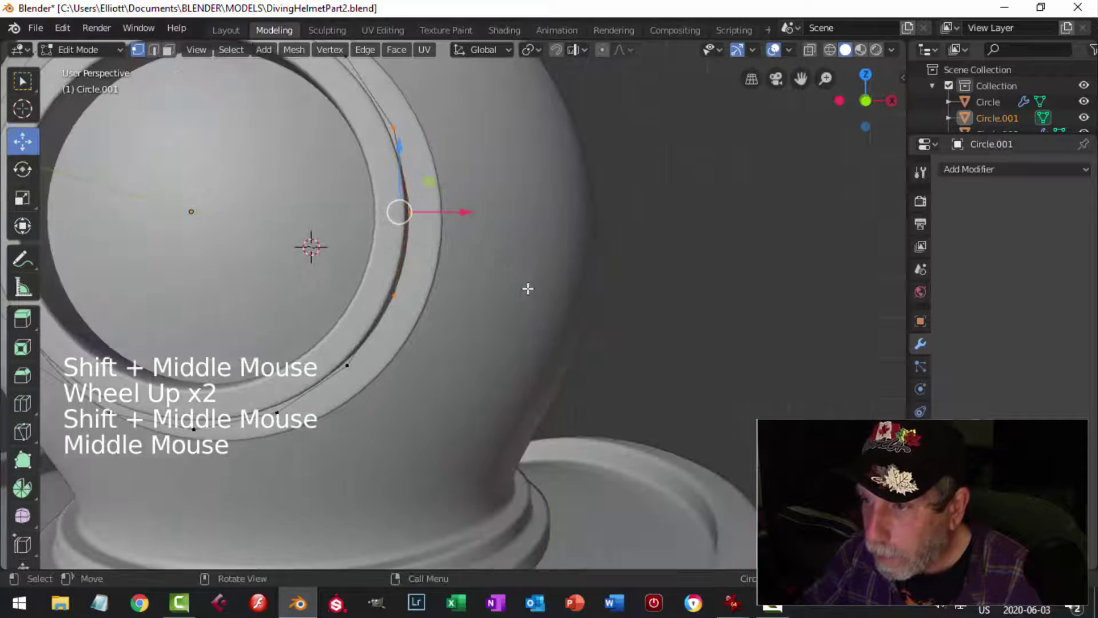
{"action": "key", "text": "KP_1"}
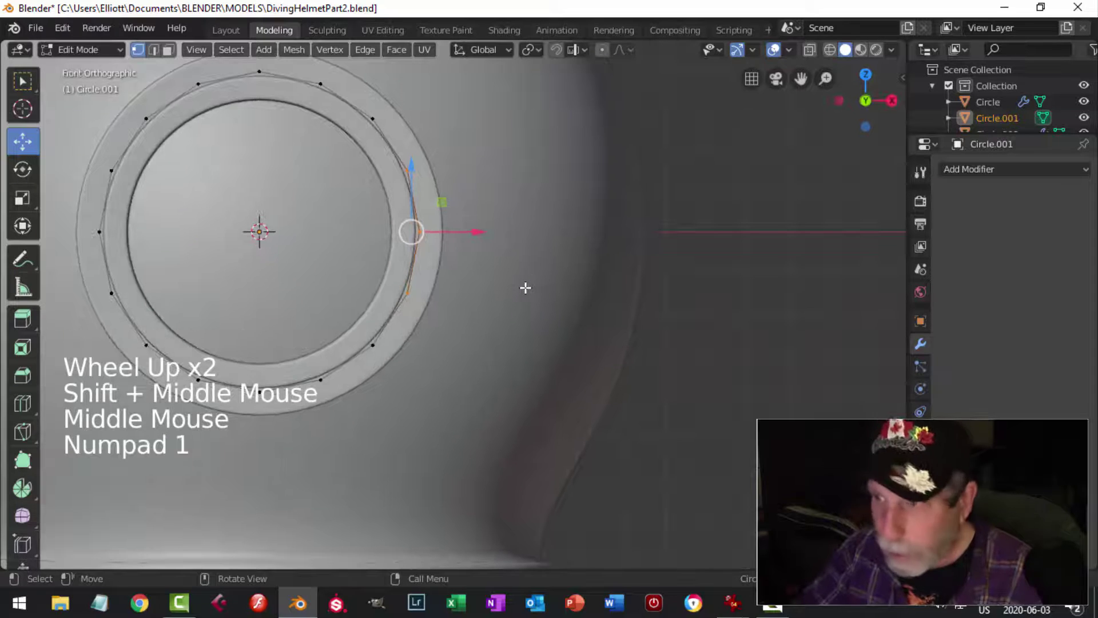
{"action": "key", "text": "e"}
{"action": "left_click_drag", "start_coordinate": [480, 230], "coordinate": [514, 231]}
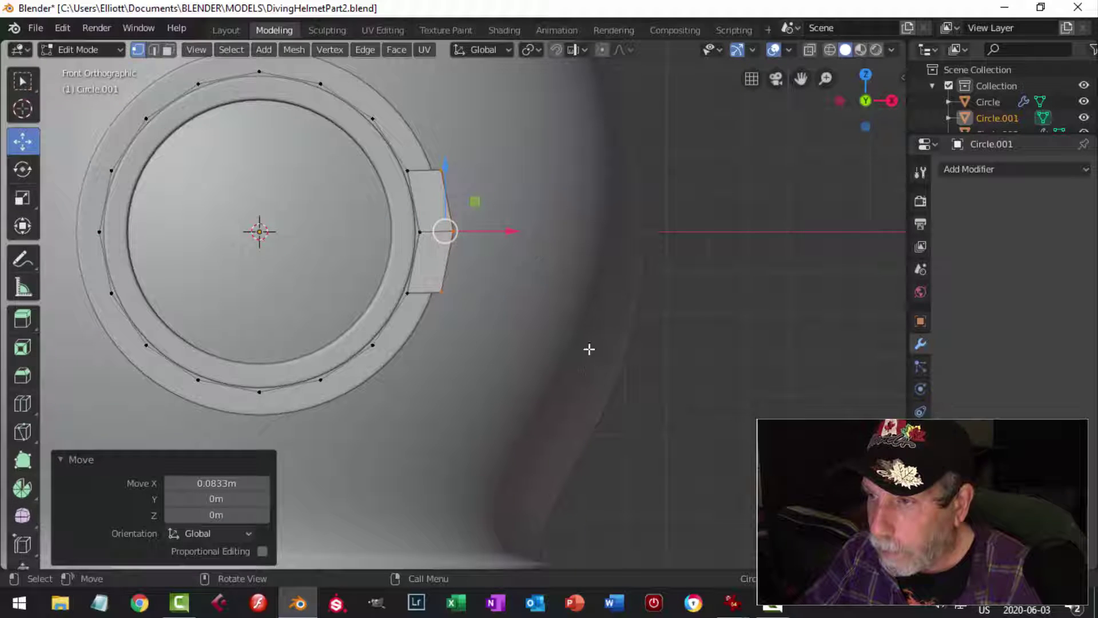
Step: Scale the tab's outer edge along Z to about 0.5 and move it about 0.014 m outward along X
{"action": "key", "text": "s"}
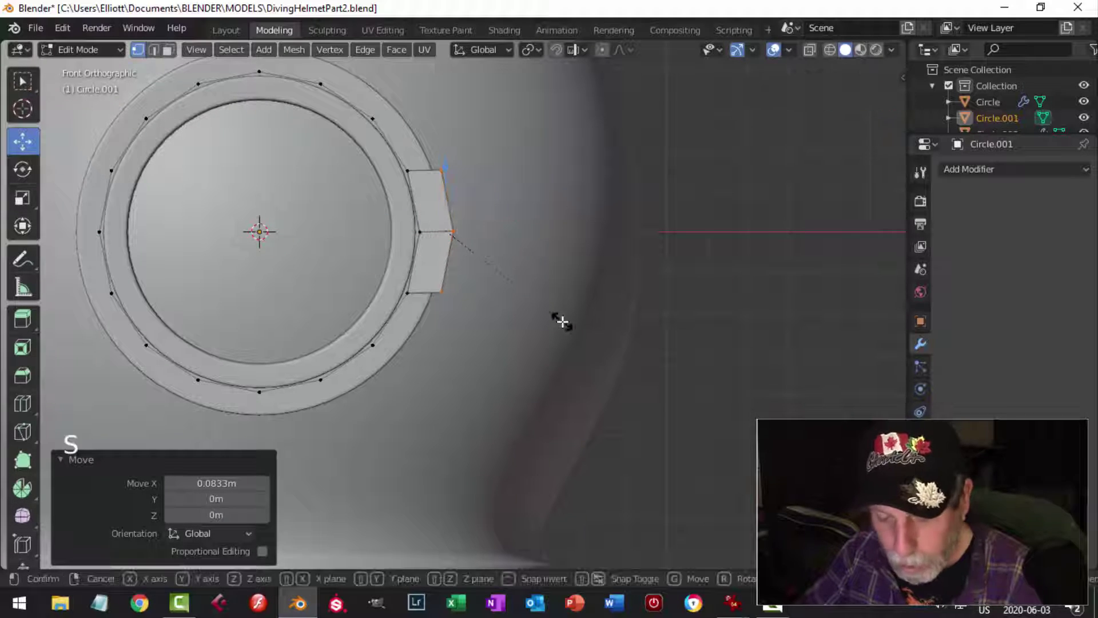
{"action": "key", "text": "z"}
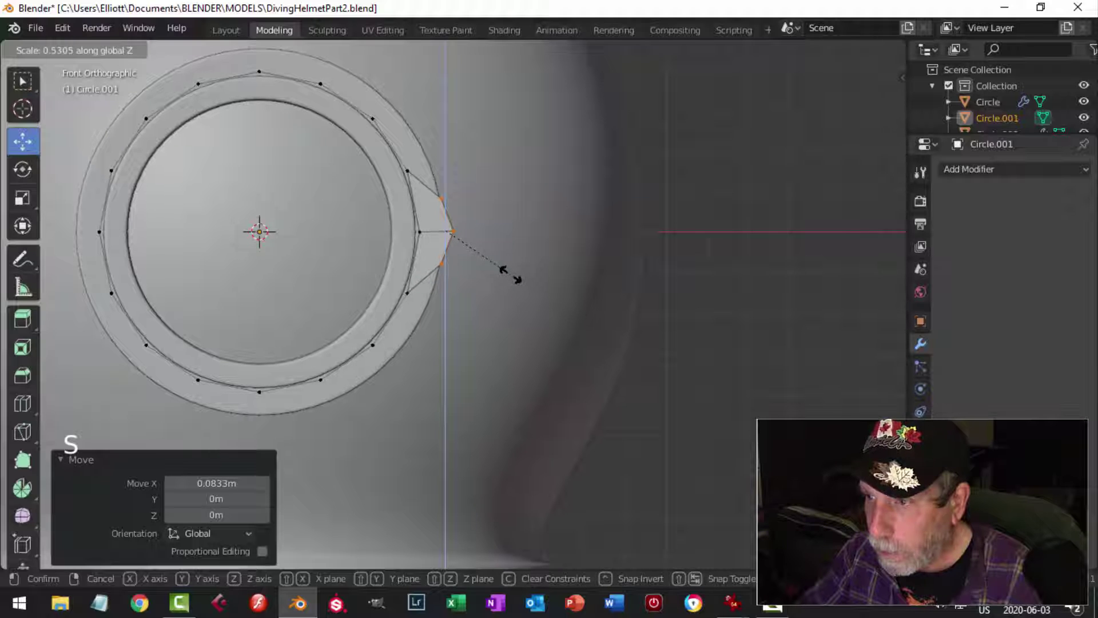
{"action": "left_click", "coordinate": [503, 258]}
{"action": "left_click_drag", "start_coordinate": [512, 232], "coordinate": [509, 234]}
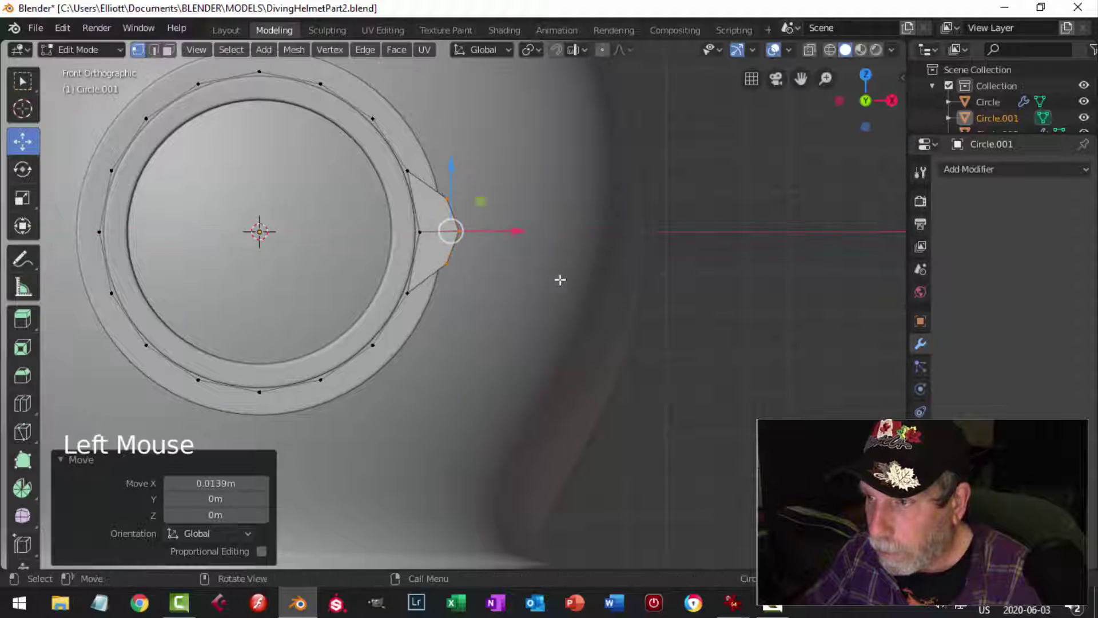
Step: Flatten the tab's outer edge slightly by scaling it along X, and nudge it a little farther outward
{"action": "key", "text": "s"}
{"action": "key", "text": "x"}
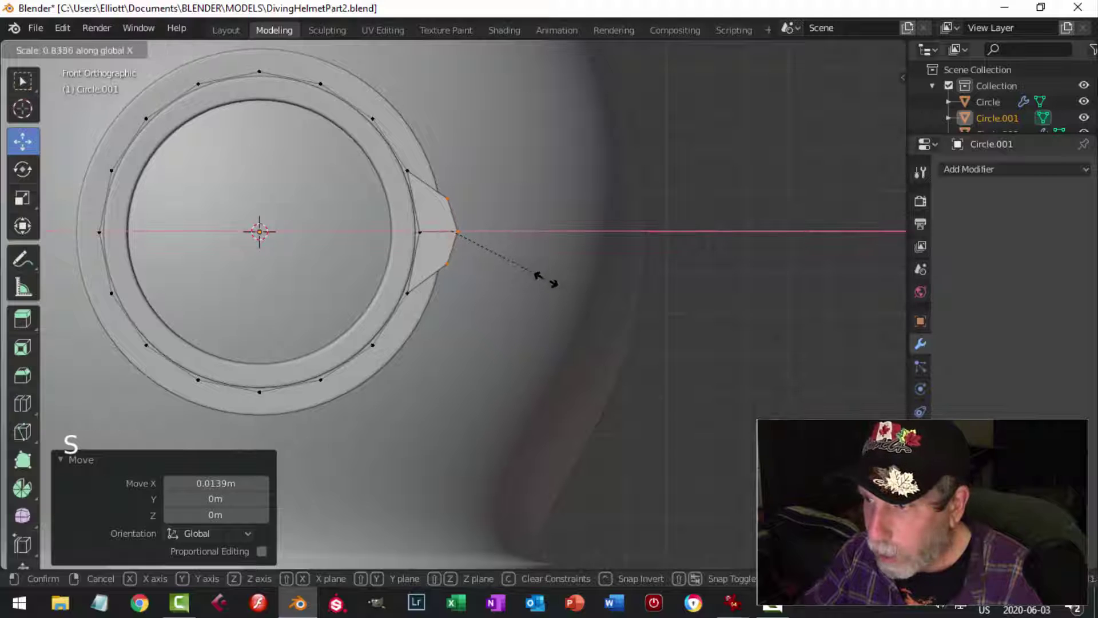
{"action": "left_click", "coordinate": [523, 264]}
{"action": "middle_click_drag", "start_coordinate": [522, 263], "coordinate": [476, 296]}
{"action": "left_click_drag", "start_coordinate": [455, 269], "coordinate": [466, 269]}
{"action": "key", "text": "alt+a"}
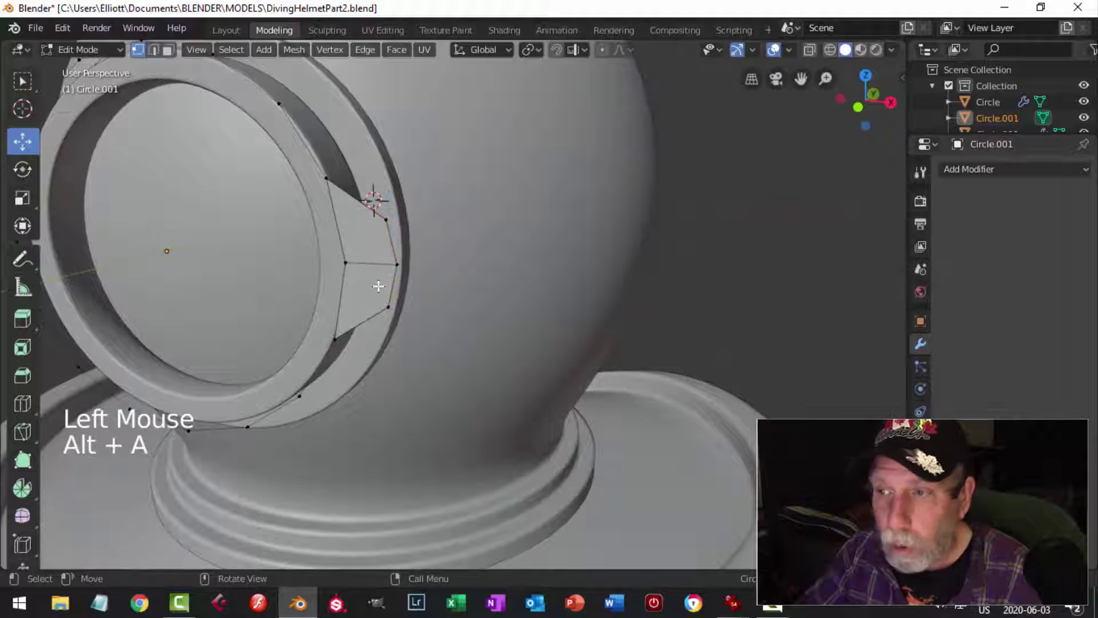
Step: Delete the vertices of the circle's half opposite the tab, keeping the top and bottom centre vertices
{"action": "key", "text": "Tab"}
{"action": "middle_click_drag", "start_coordinate": [487, 282], "coordinate": [460, 294]}
{"action": "scroll", "coordinate": [505, 303], "scroll_direction": "down", "scroll_amount": 2}
{"action": "key", "text": "Tab"}
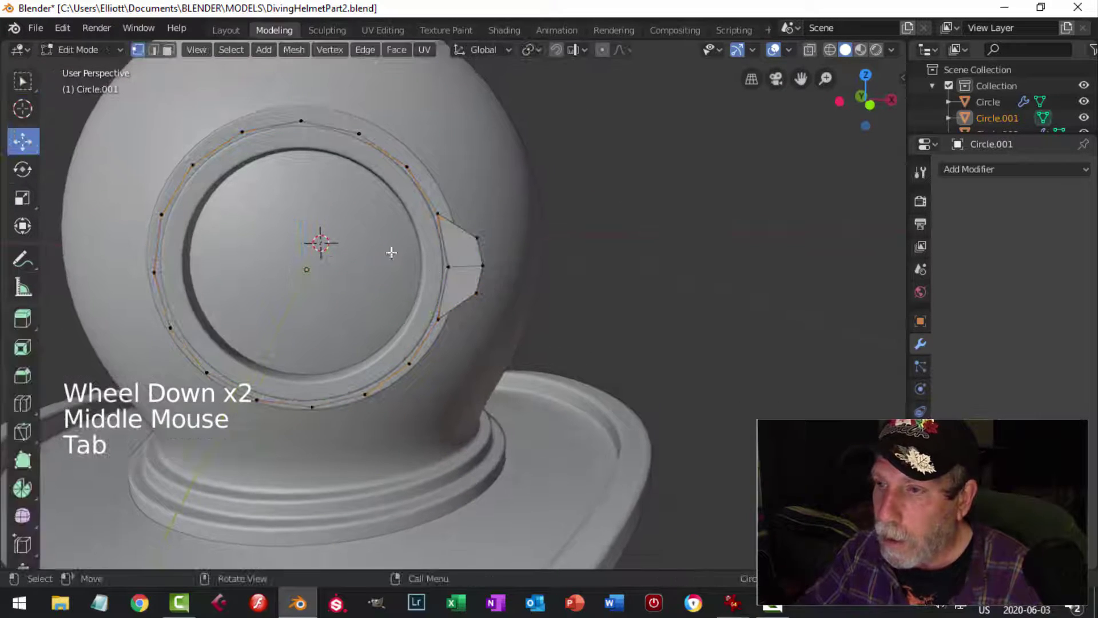
{"action": "key", "text": "alt+a"}
{"action": "key", "text": "KP_1"}
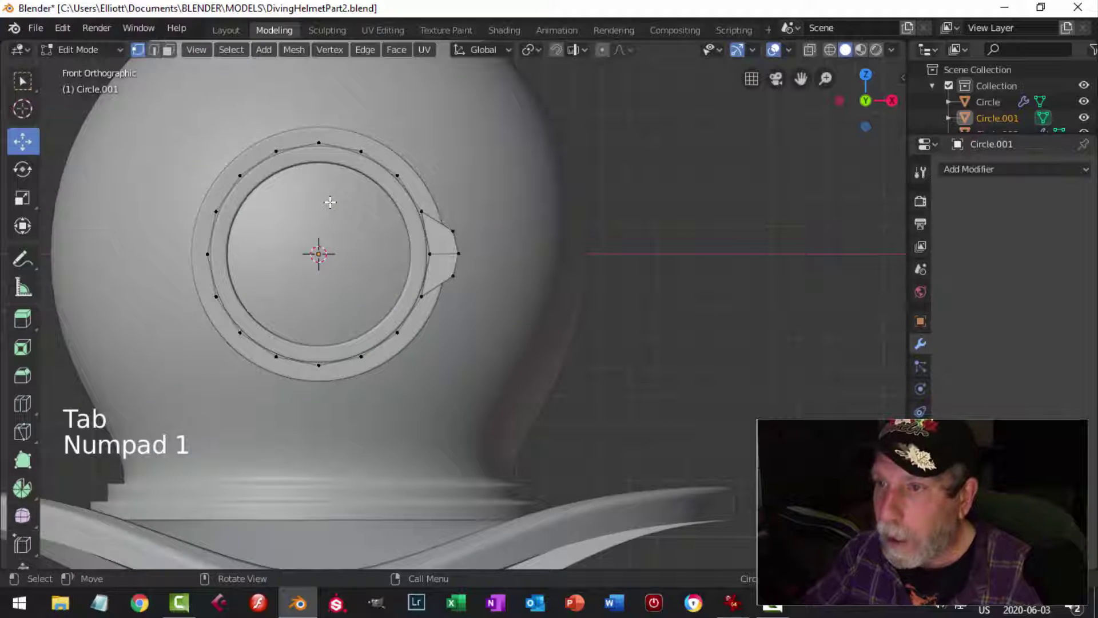
{"action": "scroll", "coordinate": [330, 202], "scroll_direction": "down", "scroll_amount": 2}
{"action": "key", "text": "b"}
{"action": "left_click_drag", "start_coordinate": [320, 376], "coordinate": [321, 376]}
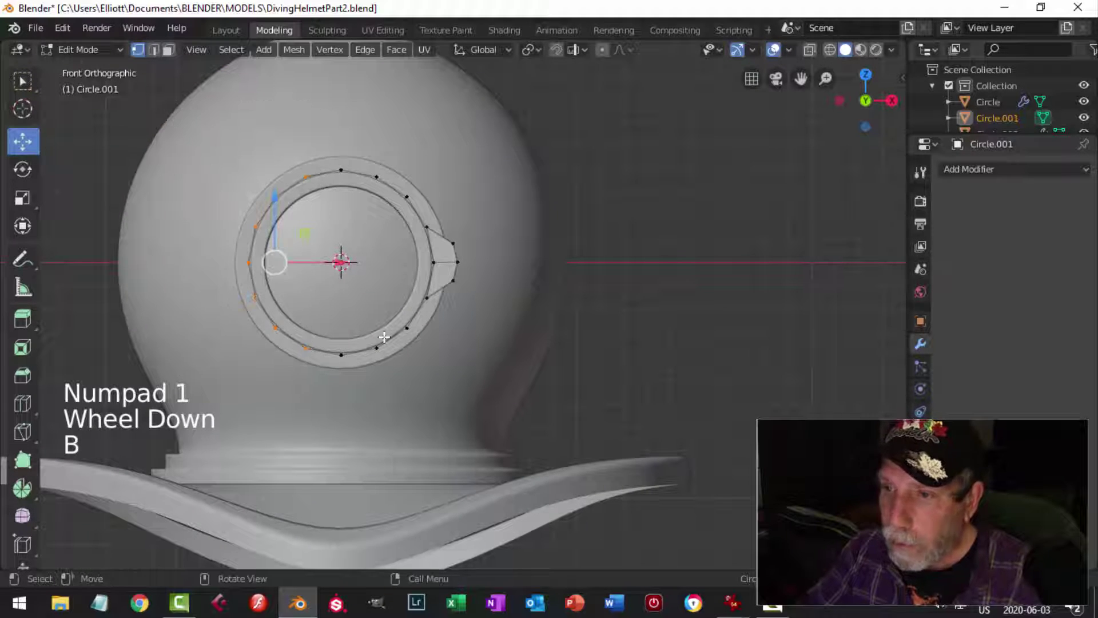
{"action": "key", "text": "x"}
{"action": "left_click", "coordinate": [340, 306]}
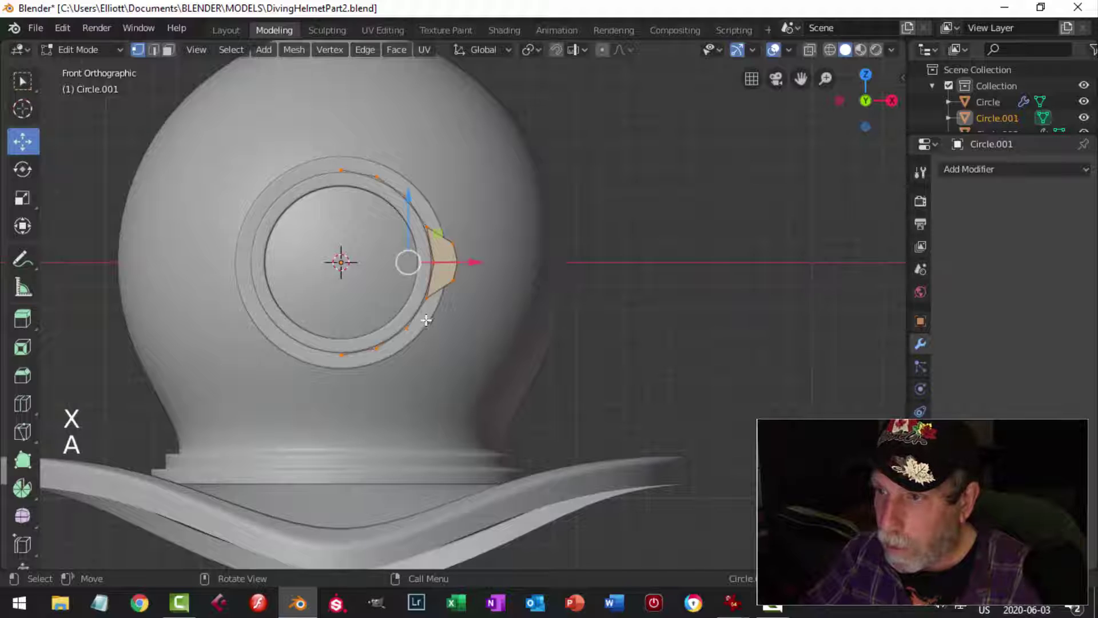
Step: Add a Mirror modifier on the X axis to the half circle, with Clipping enabled
{"action": "key", "text": "Tab"}
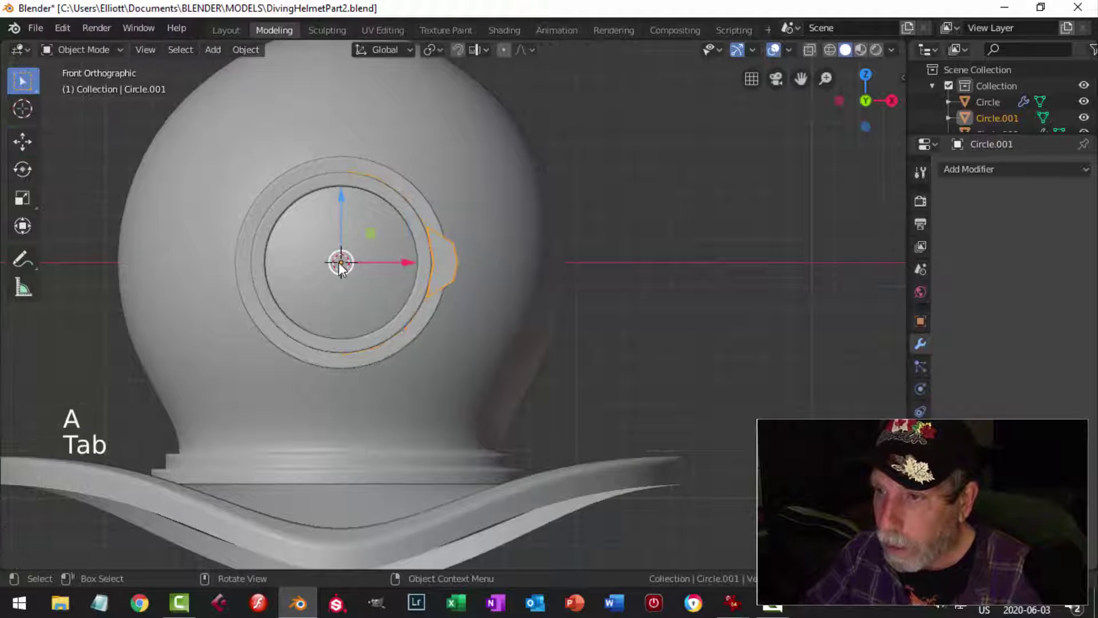
{"action": "middle_click_drag", "start_coordinate": [452, 242], "coordinate": [400, 309]}
{"action": "left_click", "coordinate": [1007, 169]}
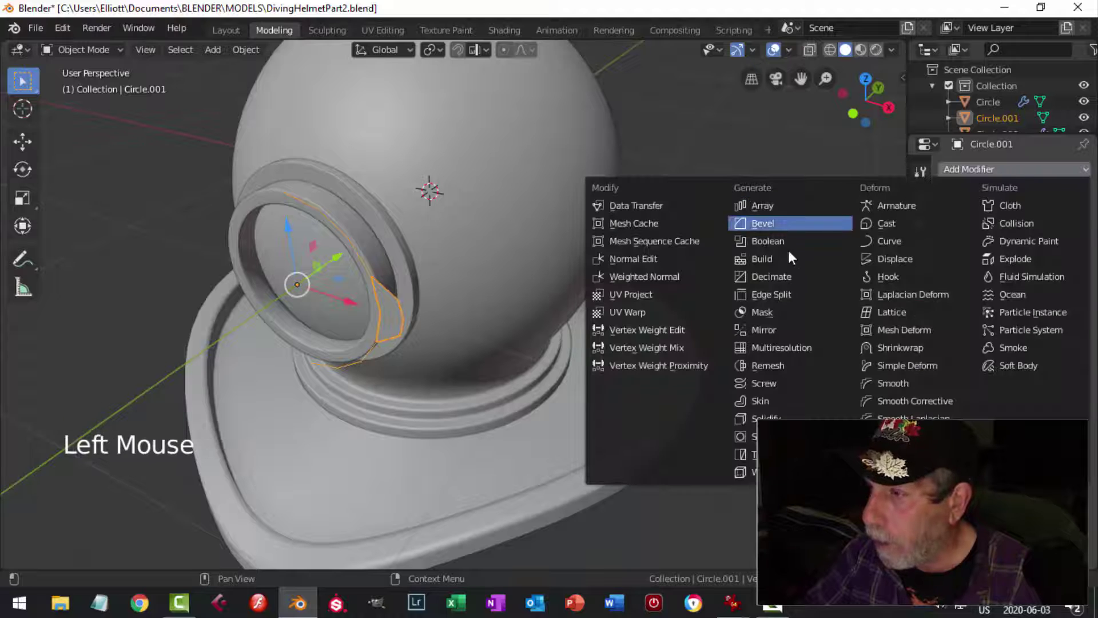
{"action": "left_click", "coordinate": [776, 326]}
{"action": "middle_click_drag", "start_coordinate": [733, 301], "coordinate": [1027, 365]}
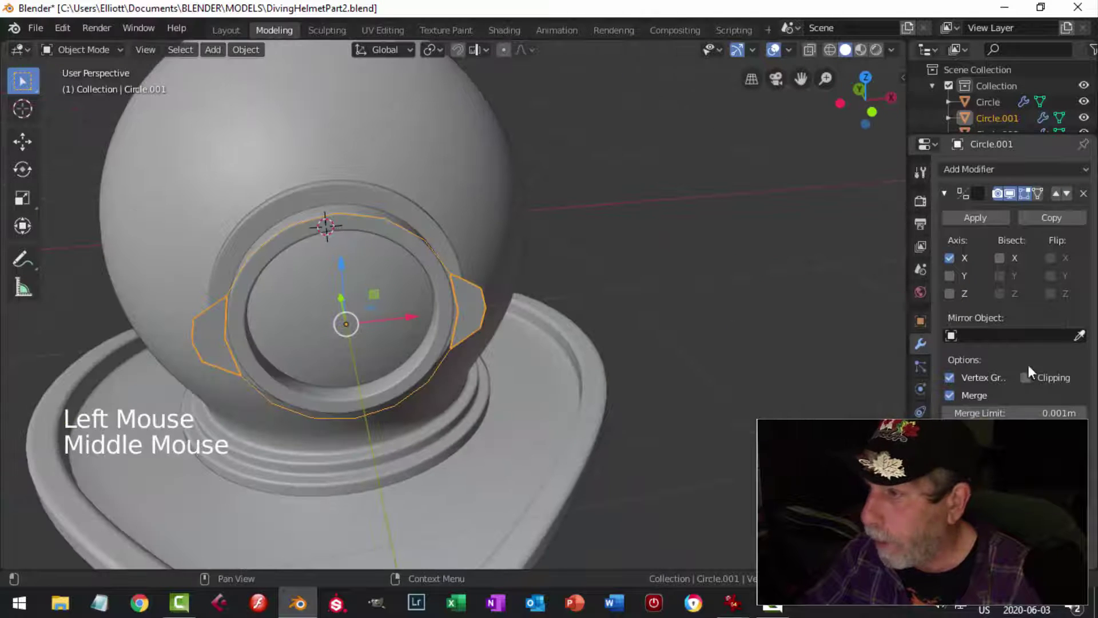
{"action": "left_click", "coordinate": [1026, 378]}
{"action": "scroll", "coordinate": [568, 299], "scroll_direction": "up", "scroll_amount": 3}
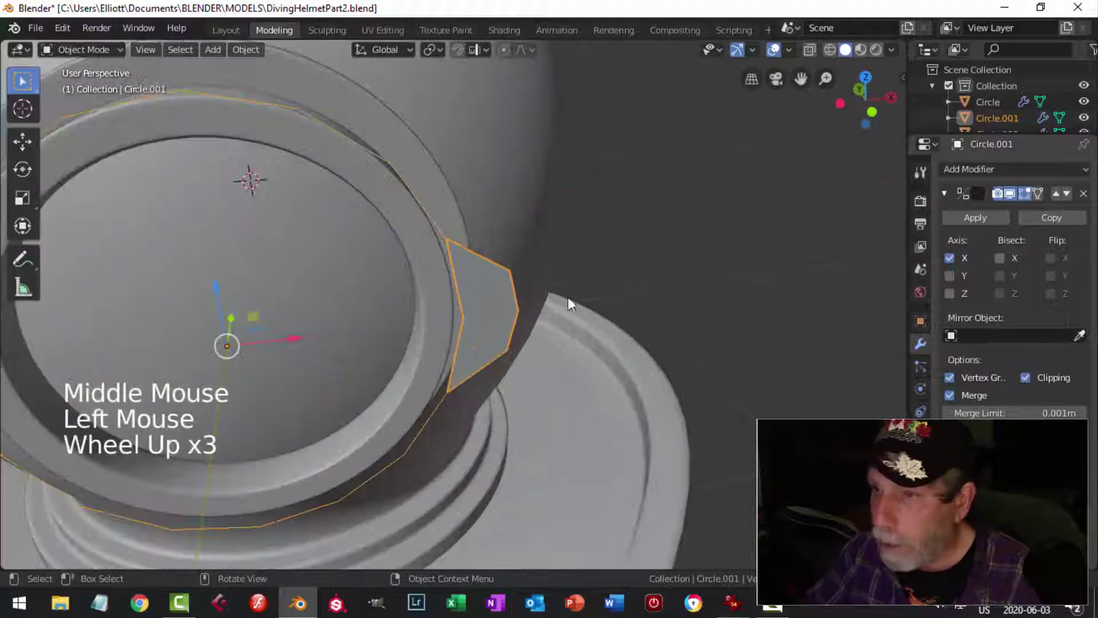
Step: Apply the Mirror modifier to make both tabbed halves of the circle real geometry
{"action": "middle_click_drag", "start_coordinate": [569, 299], "coordinate": [561, 270]}
{"action": "key", "text": "Tab"}
{"action": "scroll", "coordinate": [536, 285], "scroll_direction": "down", "scroll_amount": 4}
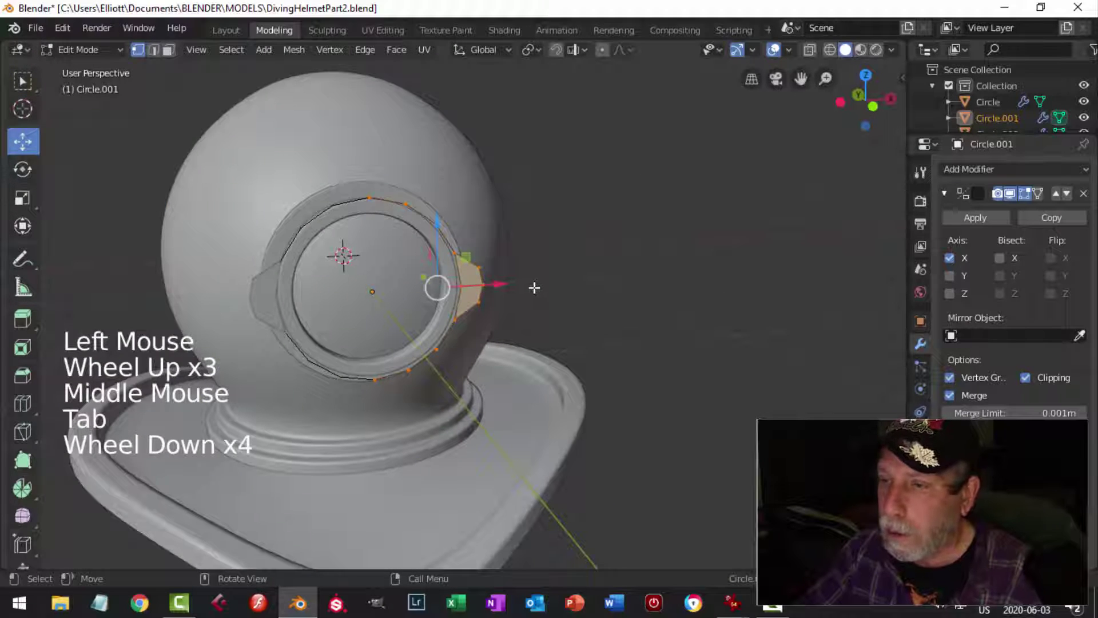
{"action": "key", "text": "Tab"}
{"action": "left_click", "coordinate": [976, 218]}
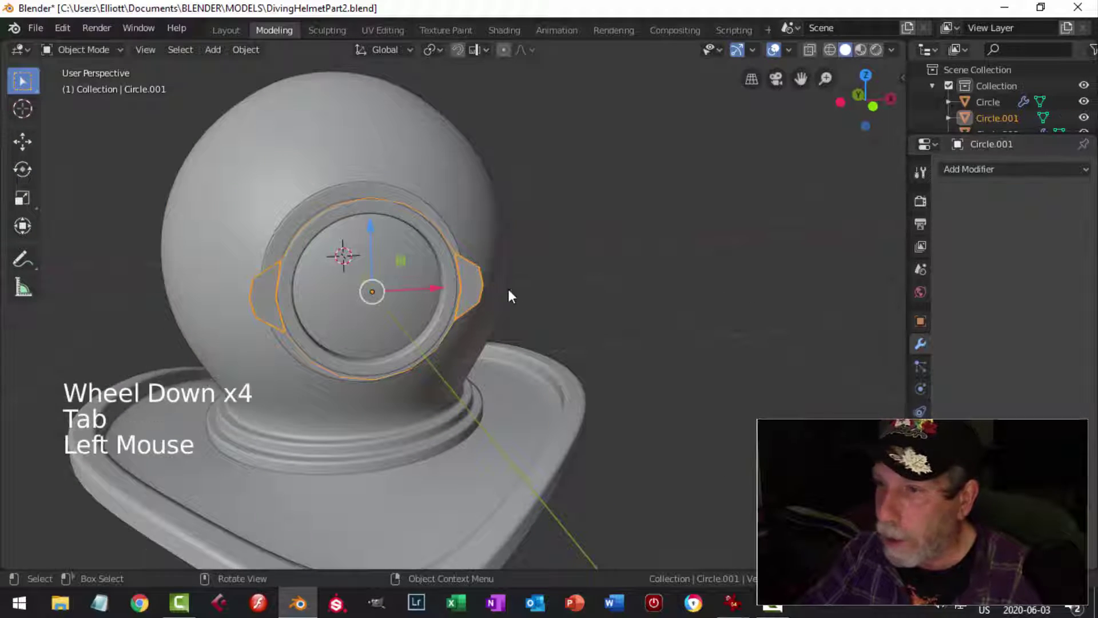
Step: Extrude the complete inner edge loop of the tabbed circle and scale it inward to about 0.84 to form a flat ring
{"action": "key", "text": "Tab"}
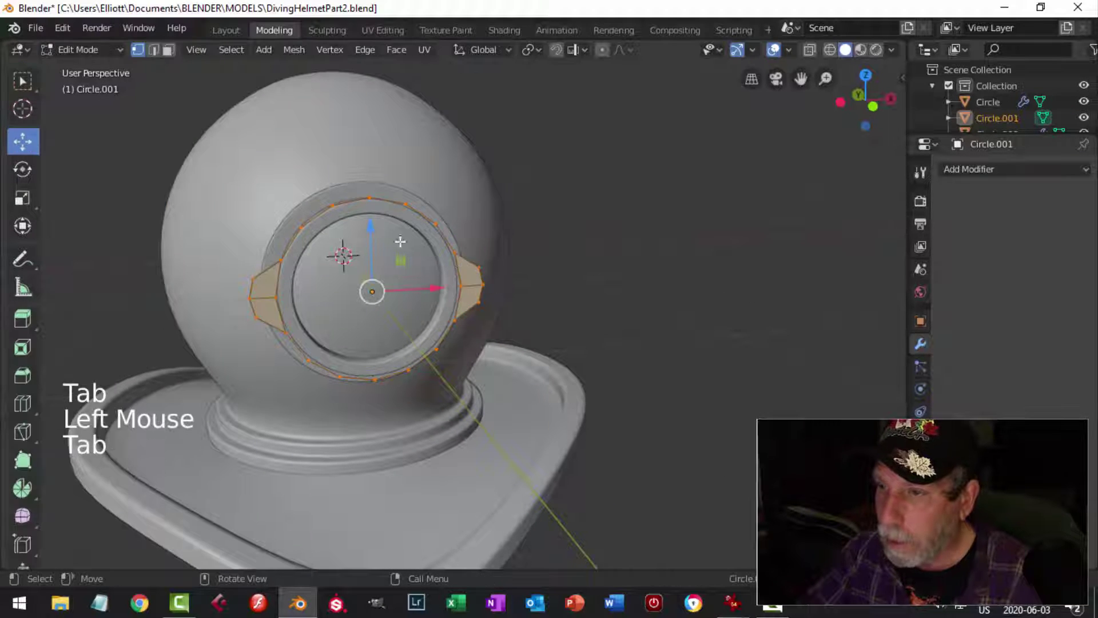
{"action": "key", "text": "alt+a"}
{"action": "left_click", "coordinate": [407, 207], "text": "alt+shift"}
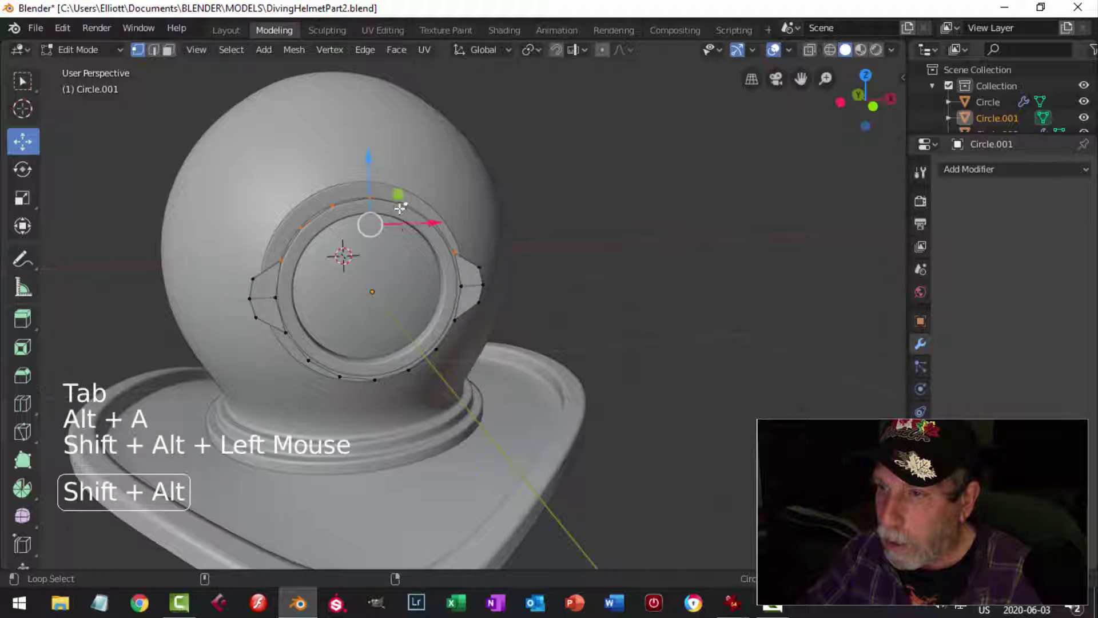
{"action": "left_click", "coordinate": [279, 284], "text": "alt+shift"}
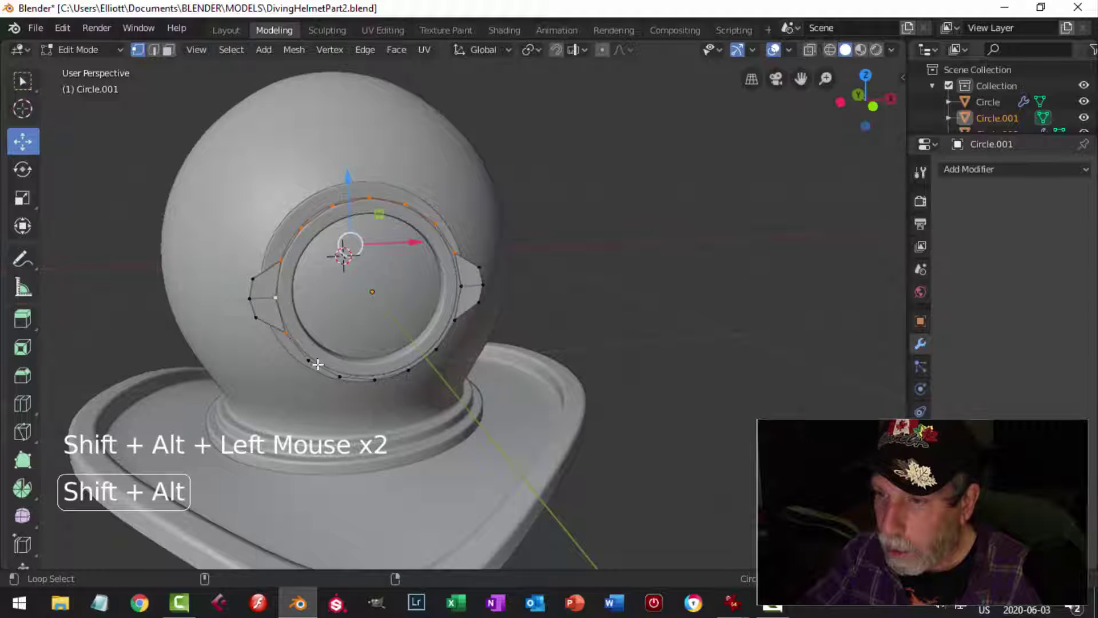
{"action": "middle_click_drag", "start_coordinate": [554, 293], "coordinate": [637, 314]}
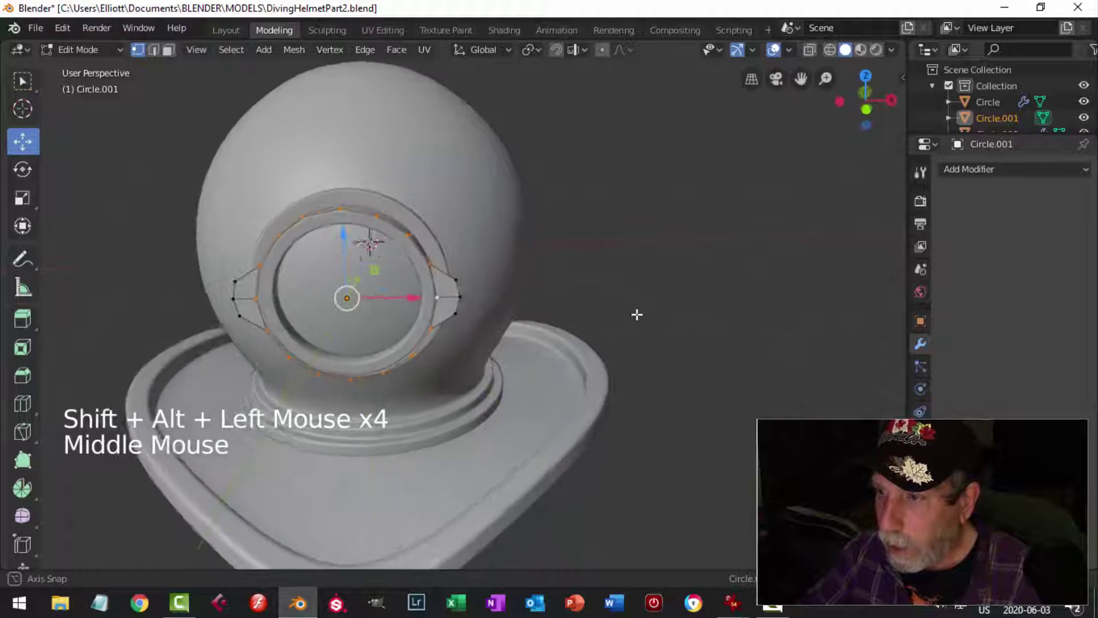
{"action": "key", "text": "e"}
{"action": "key", "text": "s"}
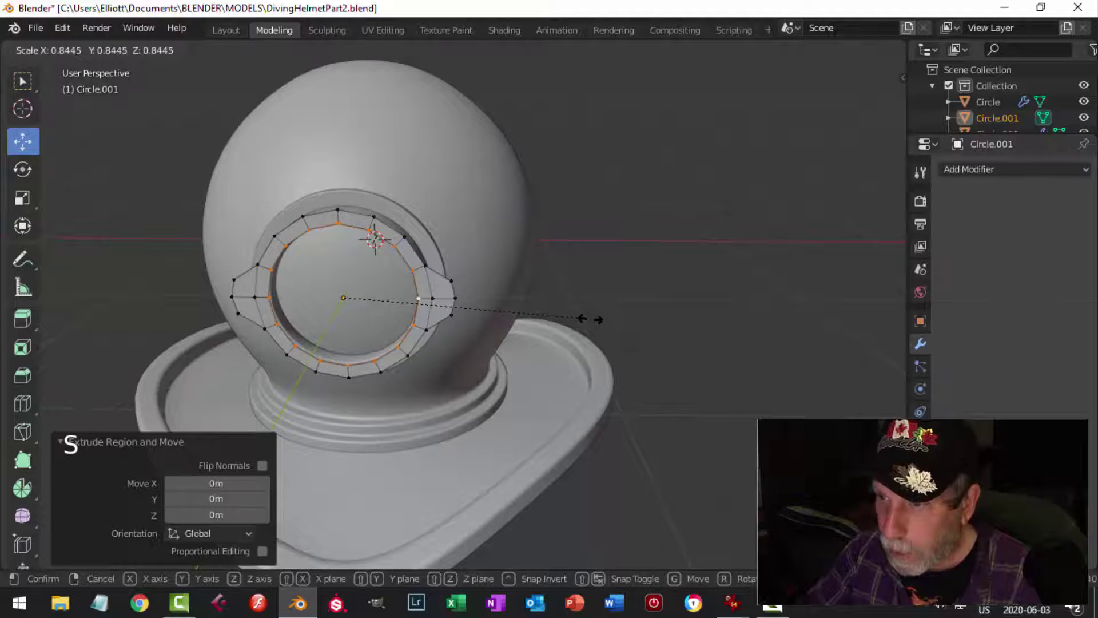
{"action": "left_click", "coordinate": [589, 318]}
Step: Extrude the whole tabbed ring slightly outward along Y, away from the helmet, to give it thickness
{"action": "key", "text": "a"}
{"action": "middle_click_drag", "start_coordinate": [588, 319], "coordinate": [554, 355]}
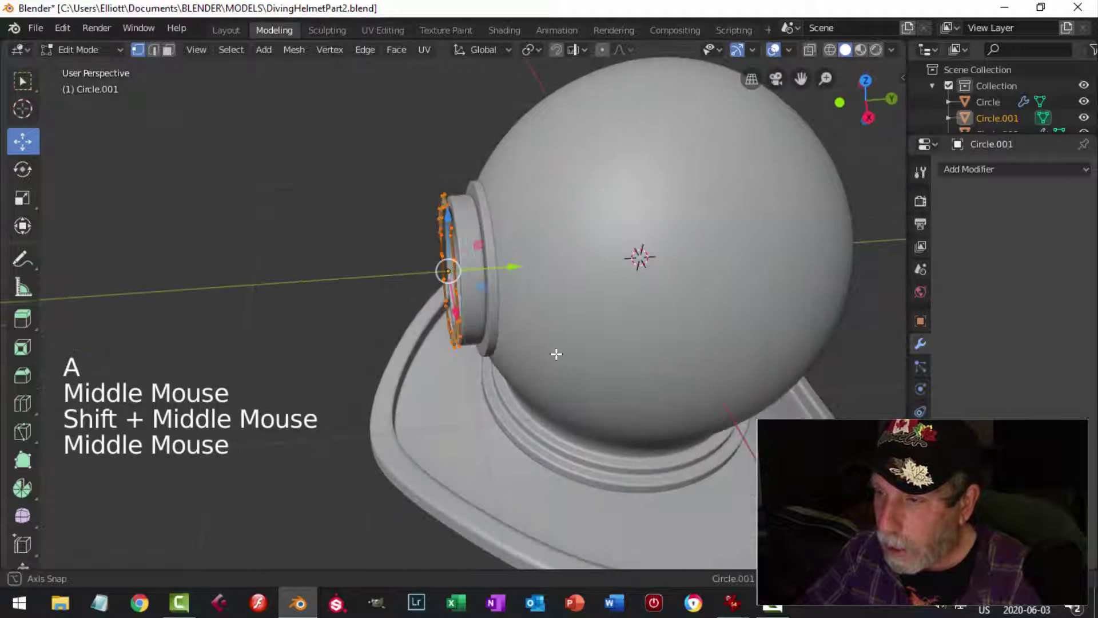
{"action": "key", "text": "e"}
{"action": "left_click_drag", "start_coordinate": [521, 271], "coordinate": [501, 267]}
{"action": "key", "text": "Tab"}
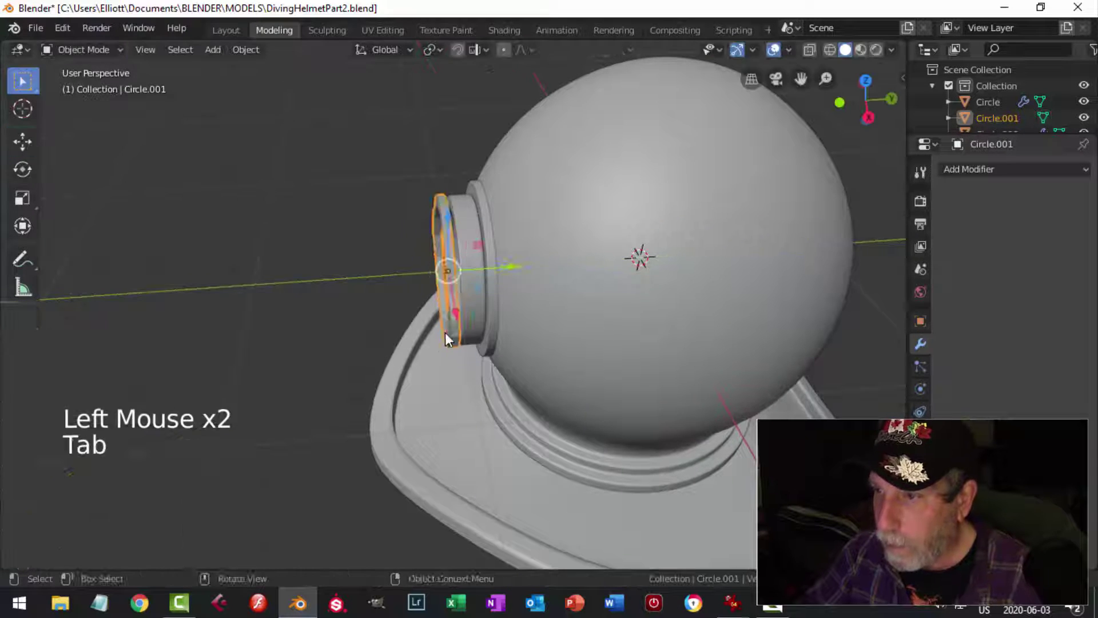
Step: Add a level 2 Subdivision Surface modifier to the tabbed ring
{"action": "middle_click_drag", "start_coordinate": [445, 332], "coordinate": [617, 280]}
{"action": "scroll", "coordinate": [576, 308], "scroll_direction": "up", "scroll_amount": 3}
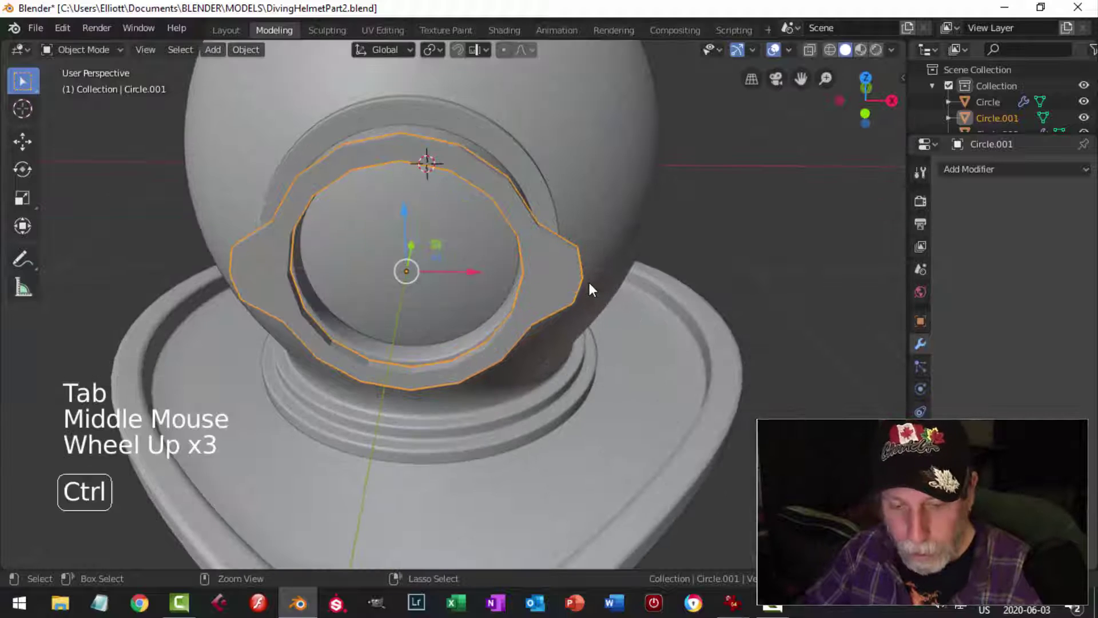
{"action": "key", "text": "ctrl+2"}
Step: Merge the tabbed ring's vertices by distance and recalculate all its normals to the outside
{"action": "key", "text": "Tab"}
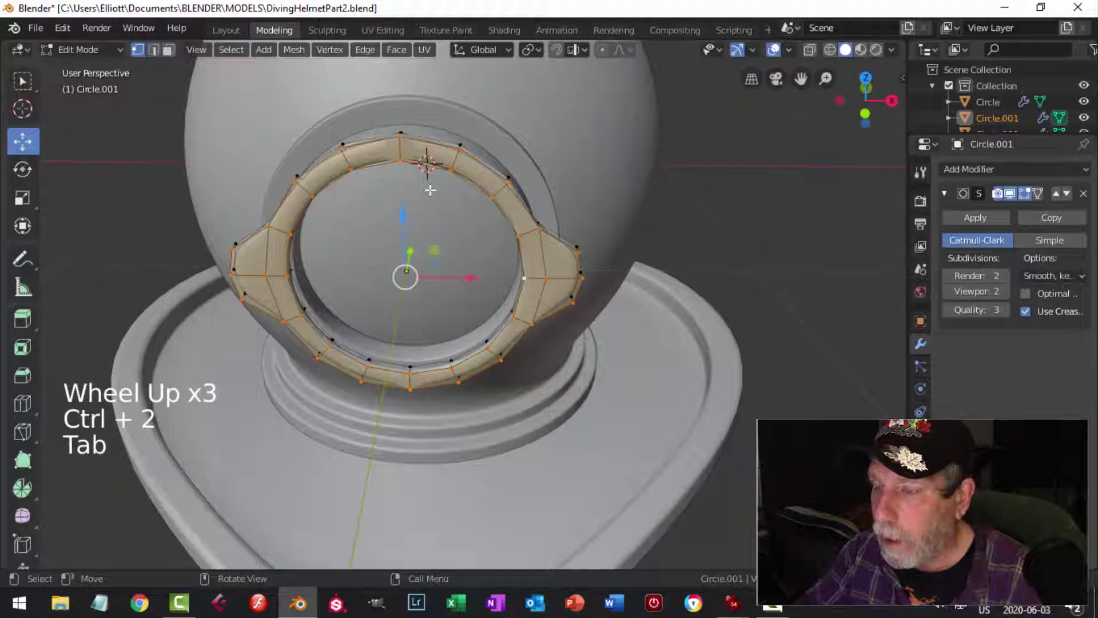
{"action": "key", "text": "a"}
{"action": "left_click", "coordinate": [294, 50]}
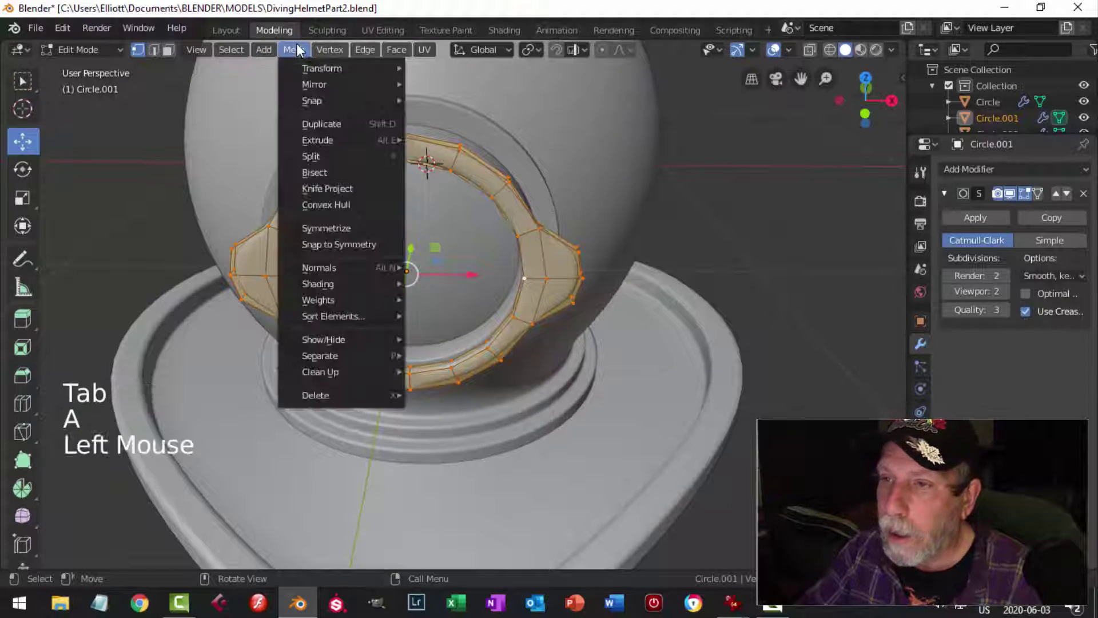
{"action": "mouse_move", "coordinate": [382, 373]}
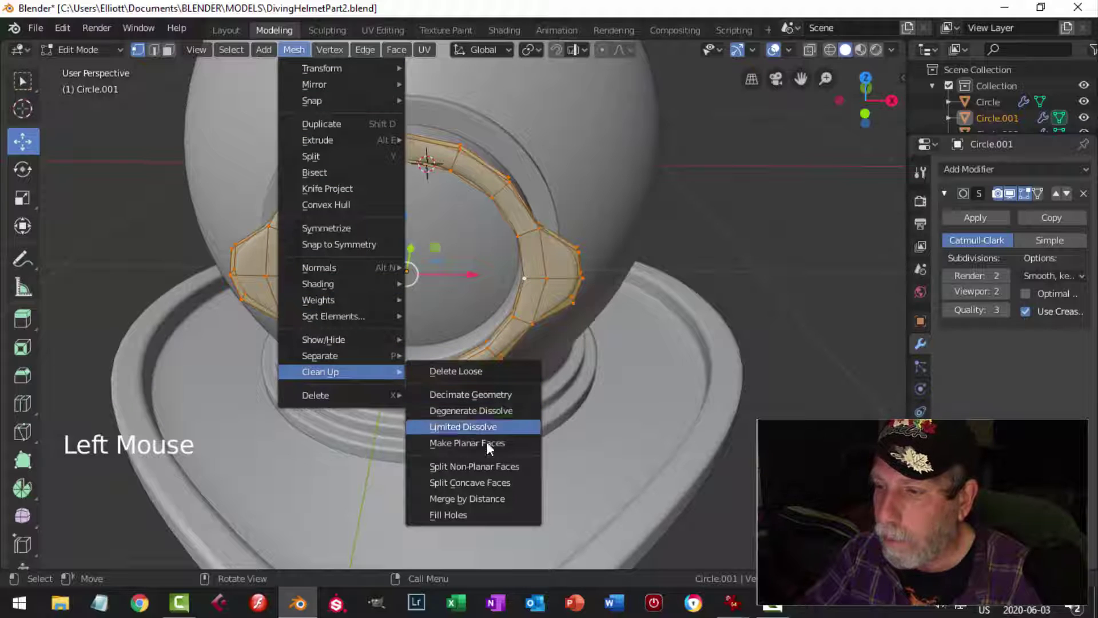
{"action": "left_click", "coordinate": [482, 497]}
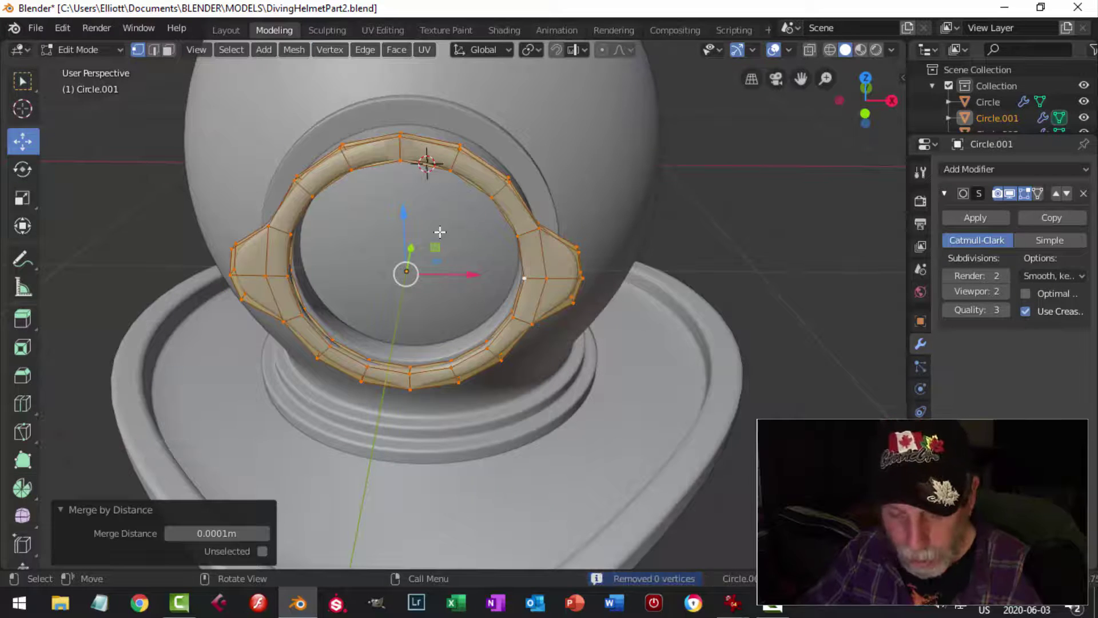
{"action": "key", "text": "alt+n"}
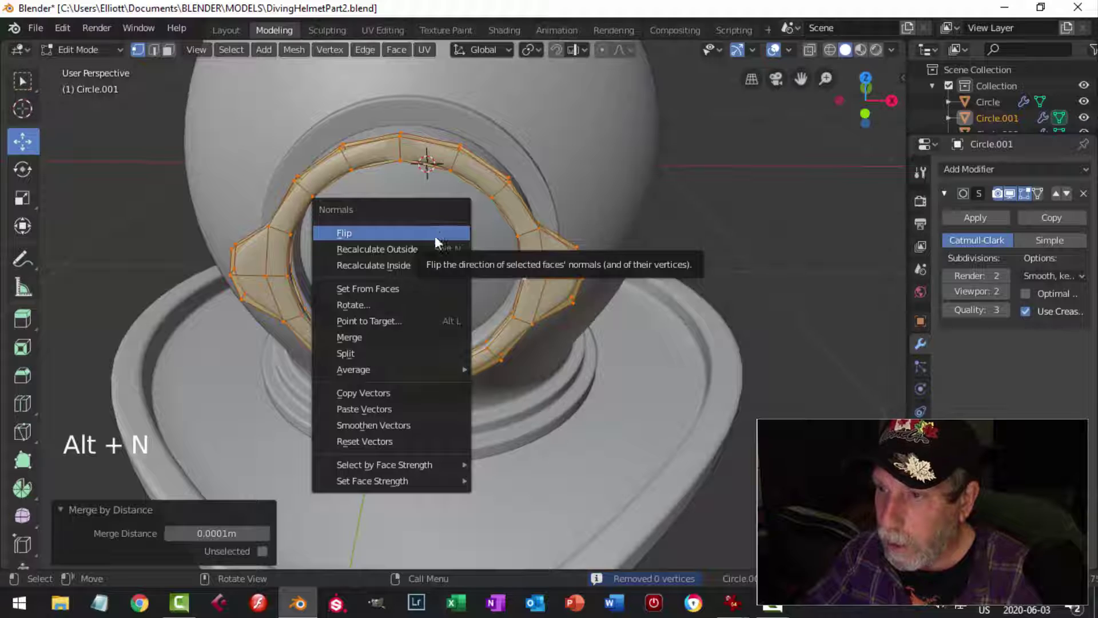
{"action": "left_click", "coordinate": [436, 249]}
{"action": "key", "text": "Tab"}
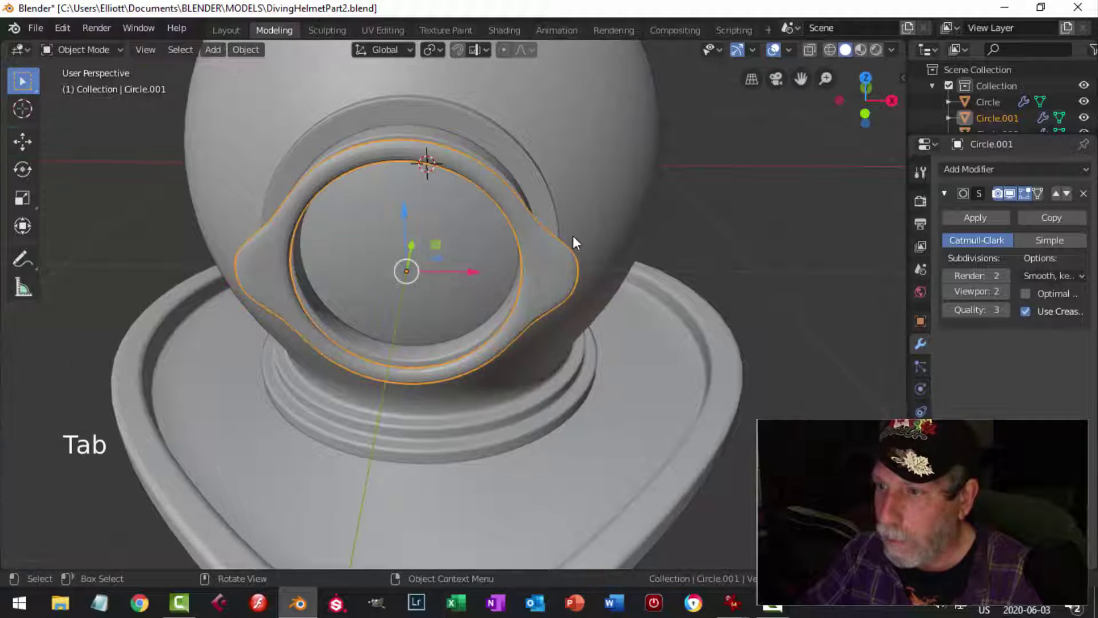
Step: Add a loop cut across each of the two tabs and slide it toward the tab's outer end to sharpen it
{"action": "key", "text": "Tab"}
{"action": "middle_click_drag", "start_coordinate": [591, 240], "coordinate": [572, 238]}
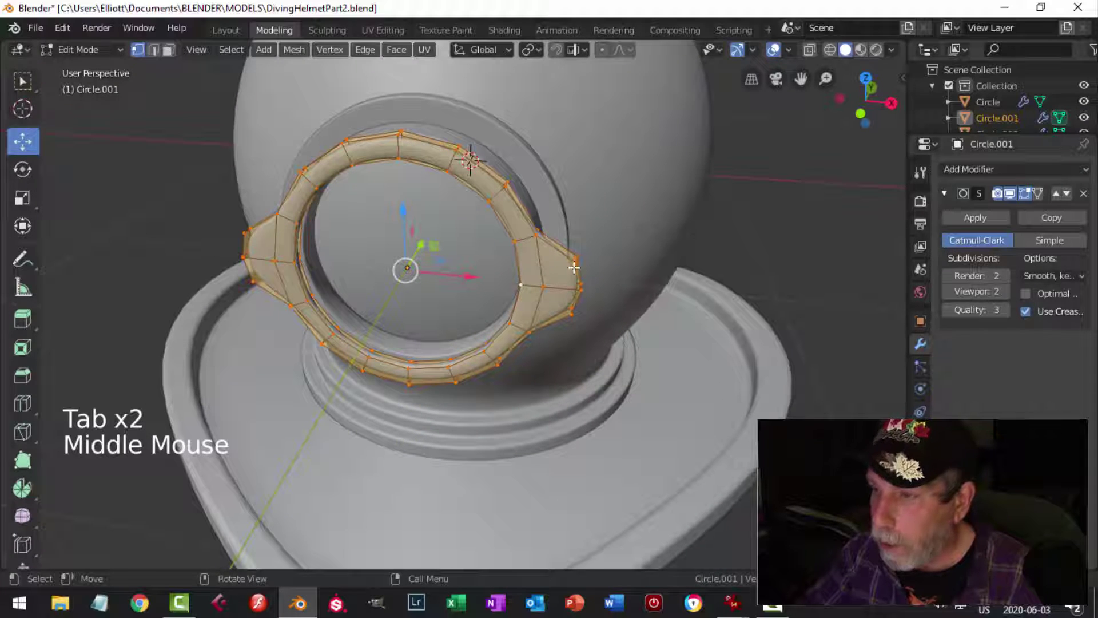
{"action": "key", "text": "ctrl+r"}
{"action": "left_click", "coordinate": [572, 266]}
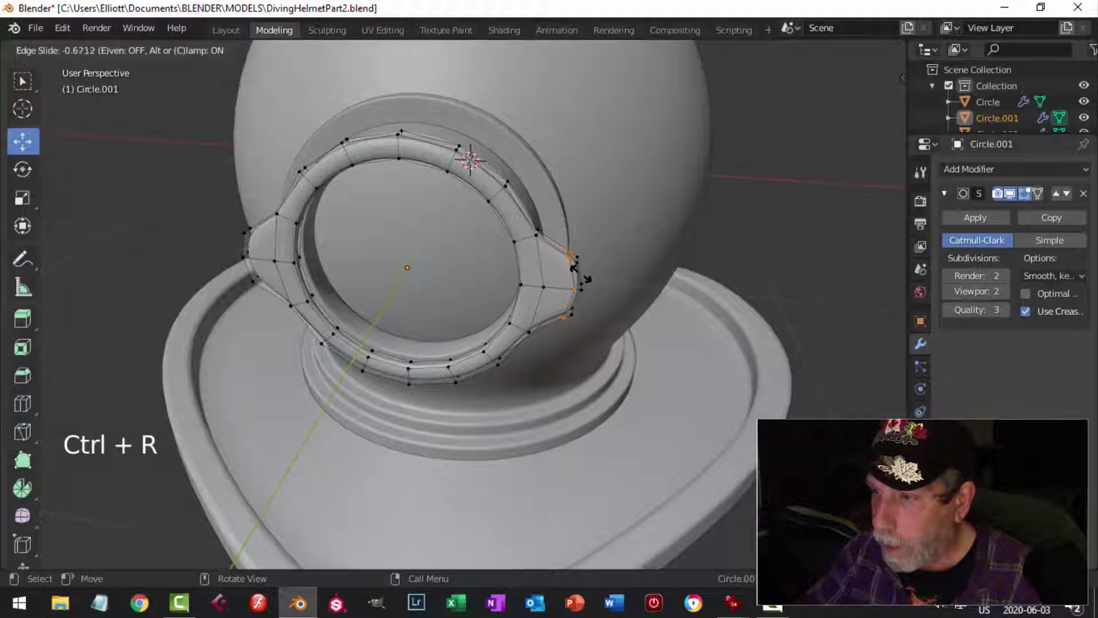
{"action": "left_click", "coordinate": [573, 268]}
{"action": "key", "text": "ctrl+r"}
{"action": "left_click", "coordinate": [260, 238]}
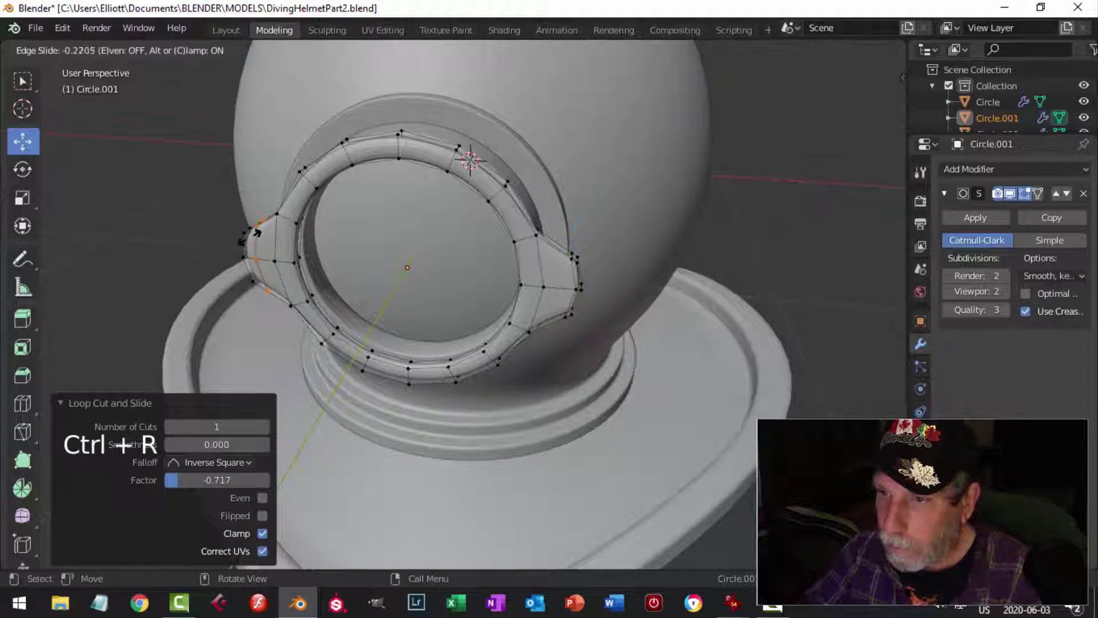
{"action": "left_click", "coordinate": [257, 255]}
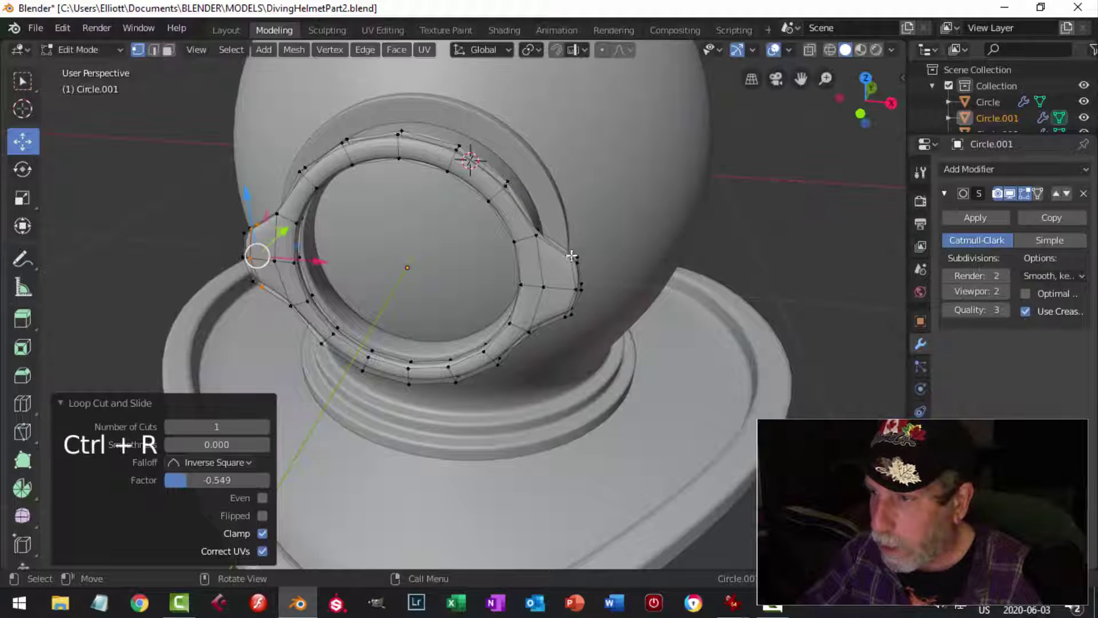
Step: Add two loop cuts around the ring's front face, one near its outer edge and one near its inner edge
{"action": "middle_click_drag", "start_coordinate": [572, 256], "coordinate": [544, 223]}
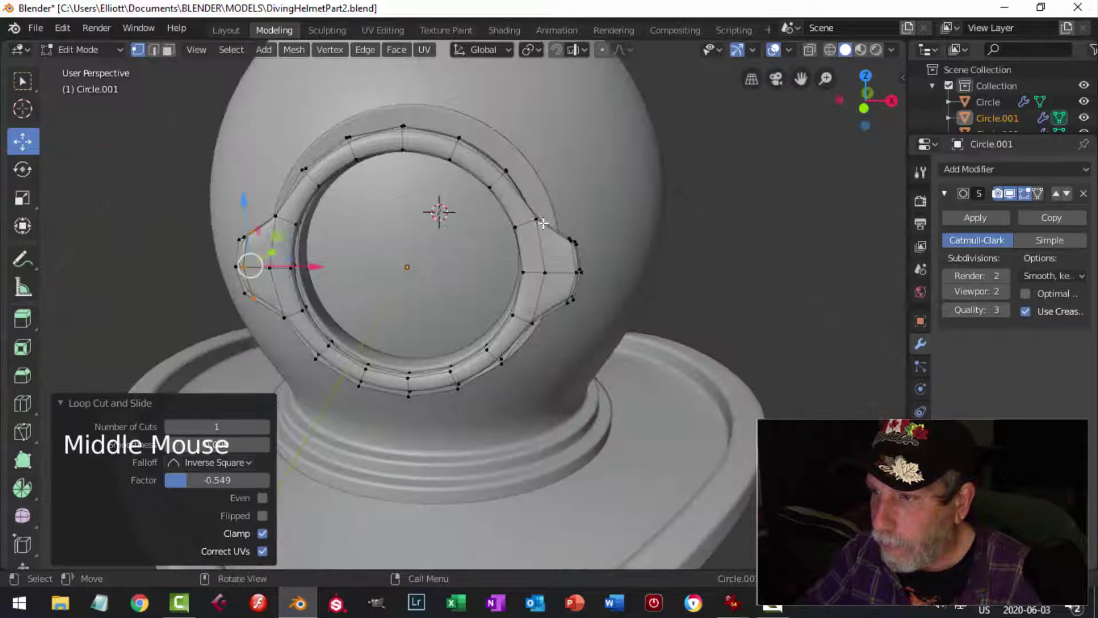
{"action": "key", "text": "ctrl+r"}
{"action": "left_click", "coordinate": [535, 218]}
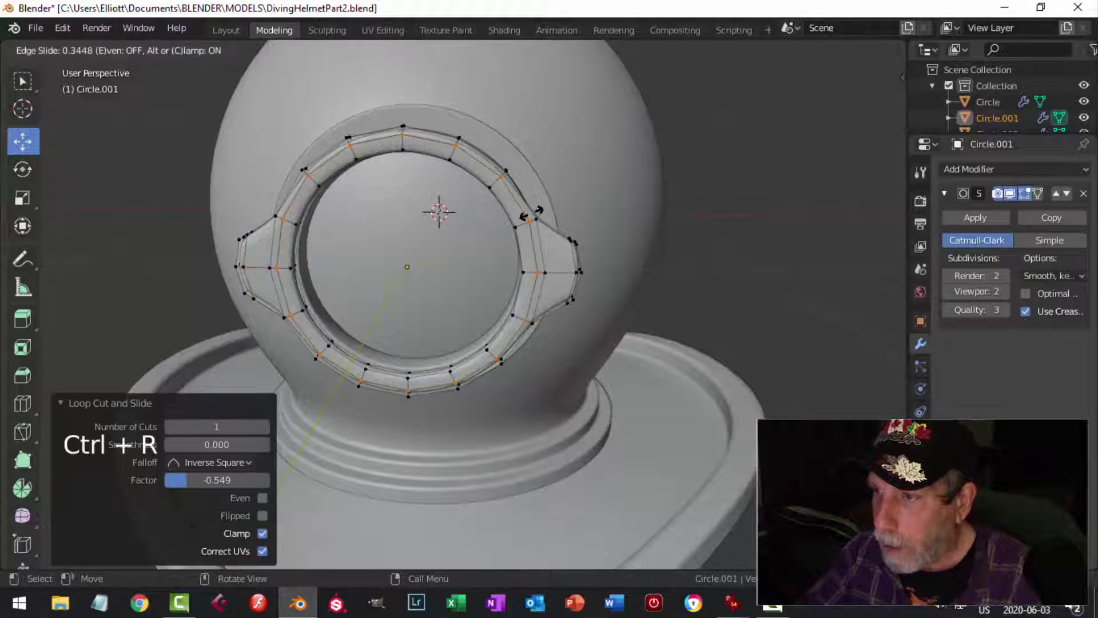
{"action": "left_click", "coordinate": [531, 209]}
{"action": "key", "text": "ctrl+r"}
{"action": "left_click", "coordinate": [496, 187]}
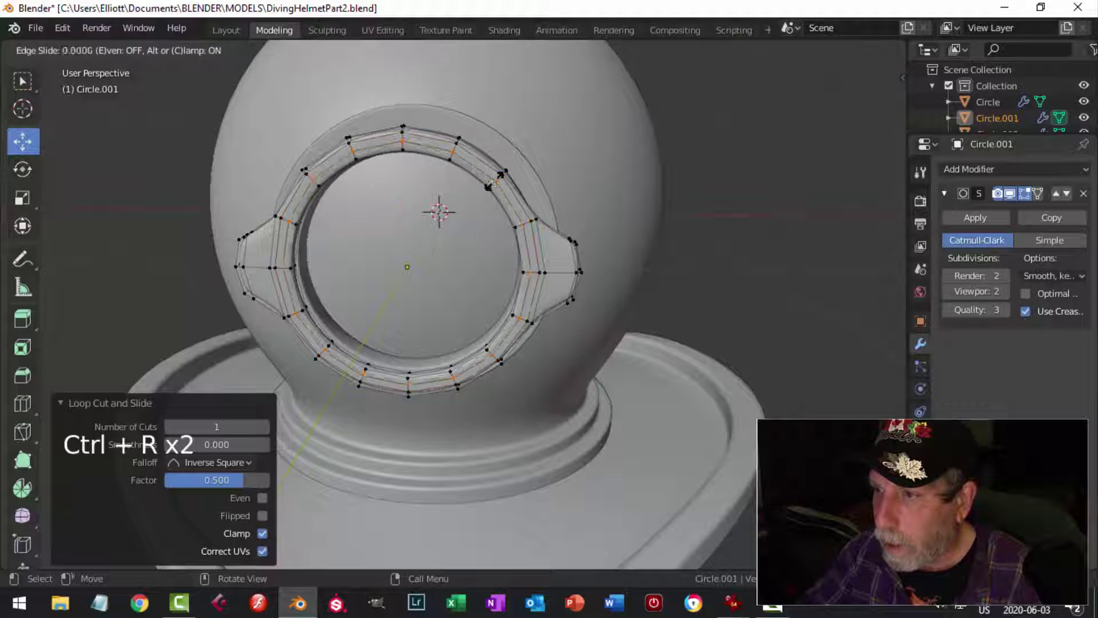
{"action": "left_click", "coordinate": [601, 196]}
Step: Add two loop cuts around the ring's outer side wall, one near the front edge and one near the back edge
{"action": "middle_click_drag", "start_coordinate": [601, 196], "coordinate": [733, 186]}
{"action": "scroll", "coordinate": [465, 253], "scroll_direction": "up", "scroll_amount": 2}
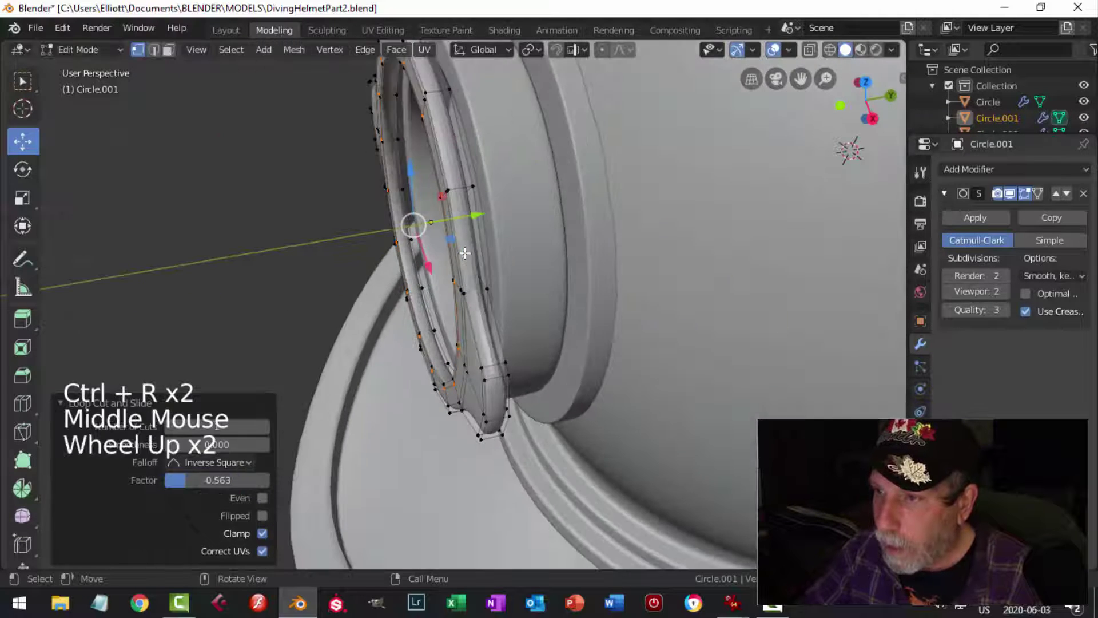
{"action": "key", "text": "ctrl+r"}
{"action": "left_click", "coordinate": [454, 192]}
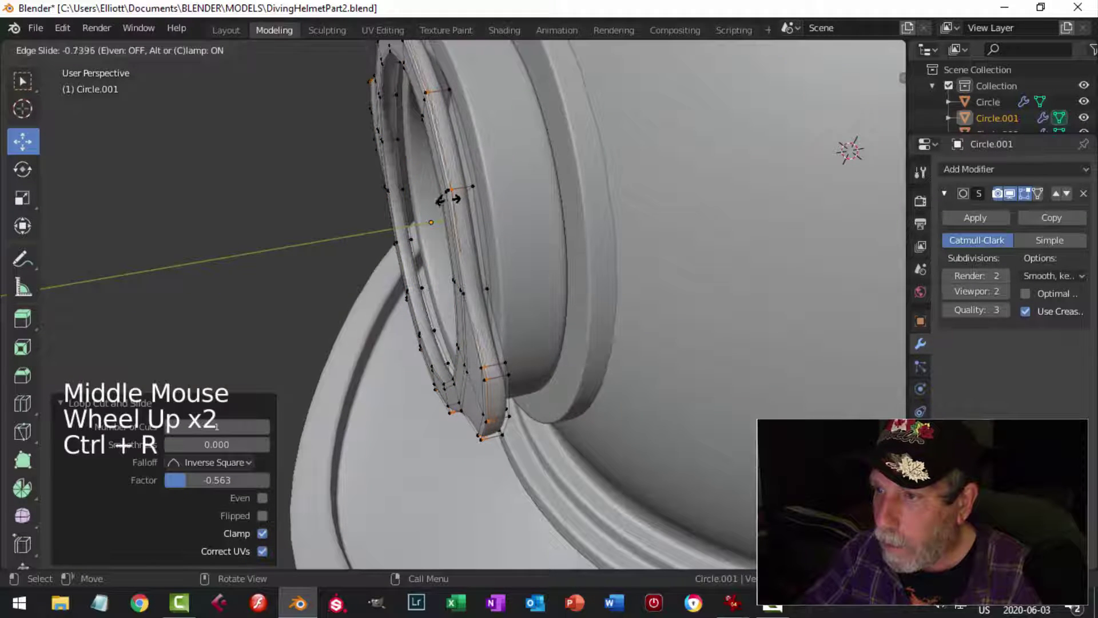
{"action": "left_click", "coordinate": [448, 200]}
{"action": "key", "text": "ctrl+r"}
{"action": "left_click", "coordinate": [452, 191]}
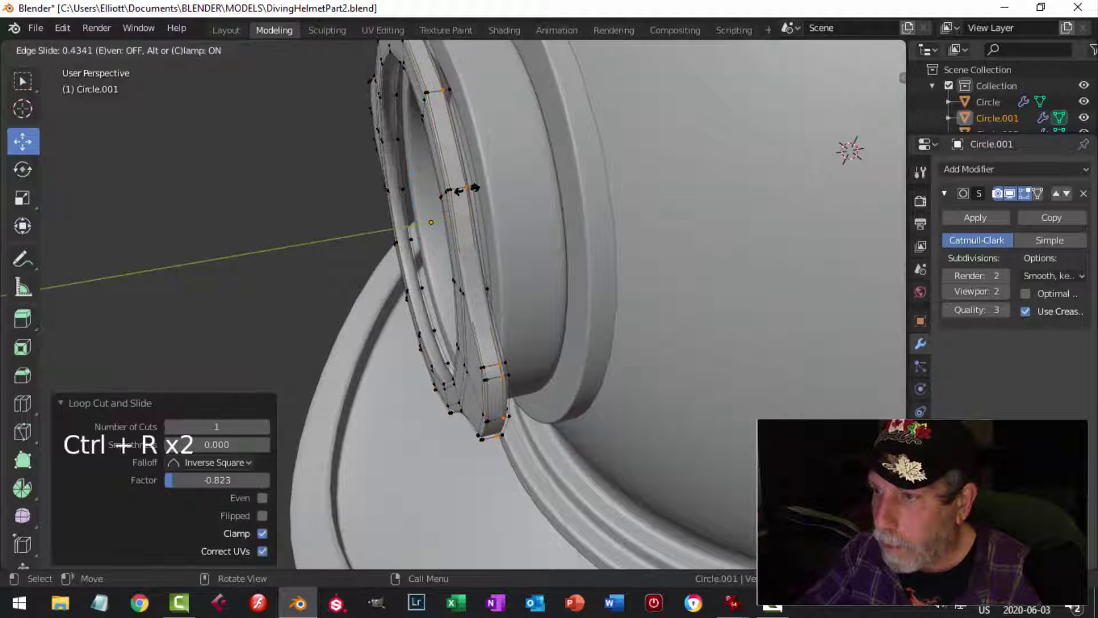
{"action": "left_click", "coordinate": [466, 189]}
Step: Shade the tabbed ring smooth in Object Mode
{"action": "key", "text": "Tab"}
{"action": "middle_click_drag", "start_coordinate": [512, 270], "coordinate": [639, 282]}
{"action": "right_click", "coordinate": [541, 294]}
{"action": "left_click", "coordinate": [541, 293]}
{"action": "key", "text": "alt+a"}
{"action": "scroll", "coordinate": [595, 304], "scroll_direction": "down", "scroll_amount": 2}
{"action": "left_click", "coordinate": [625, 280]}
Step: In front wireframe view, select the end vertices of the tab on the positive X side and scale them along Z to about 0.72
{"action": "key", "text": "Tab"}
{"action": "middle_click_drag", "start_coordinate": [640, 283], "coordinate": [633, 285]}
{"action": "key", "text": "KP_1"}
{"action": "key", "text": "alt+a"}
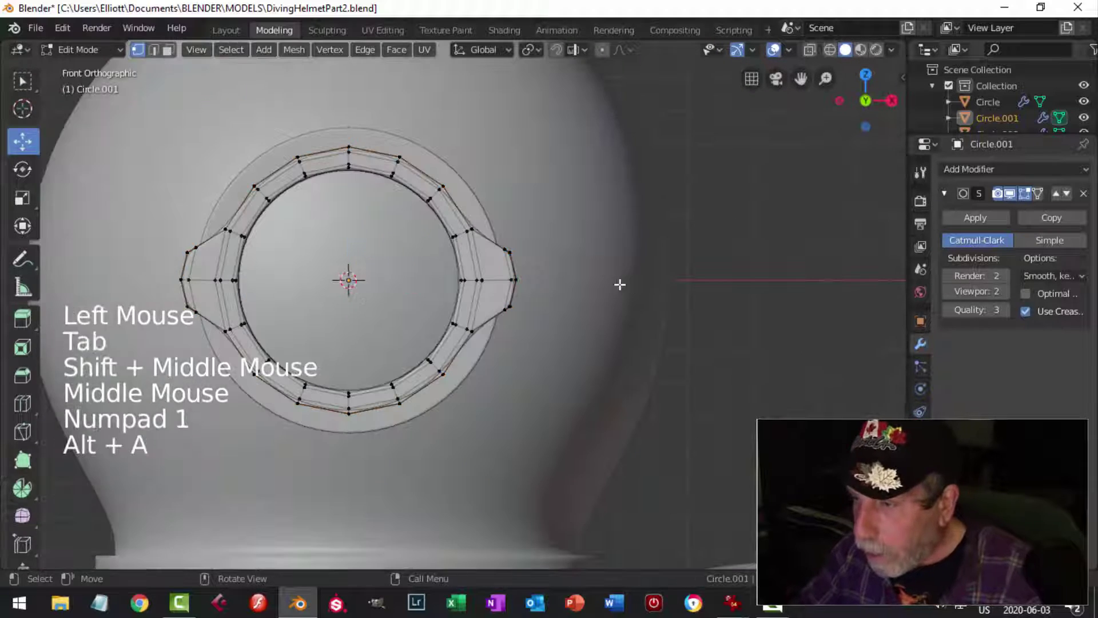
{"action": "scroll", "coordinate": [614, 282], "scroll_direction": "up", "scroll_amount": 2}
{"action": "key", "text": "z"}
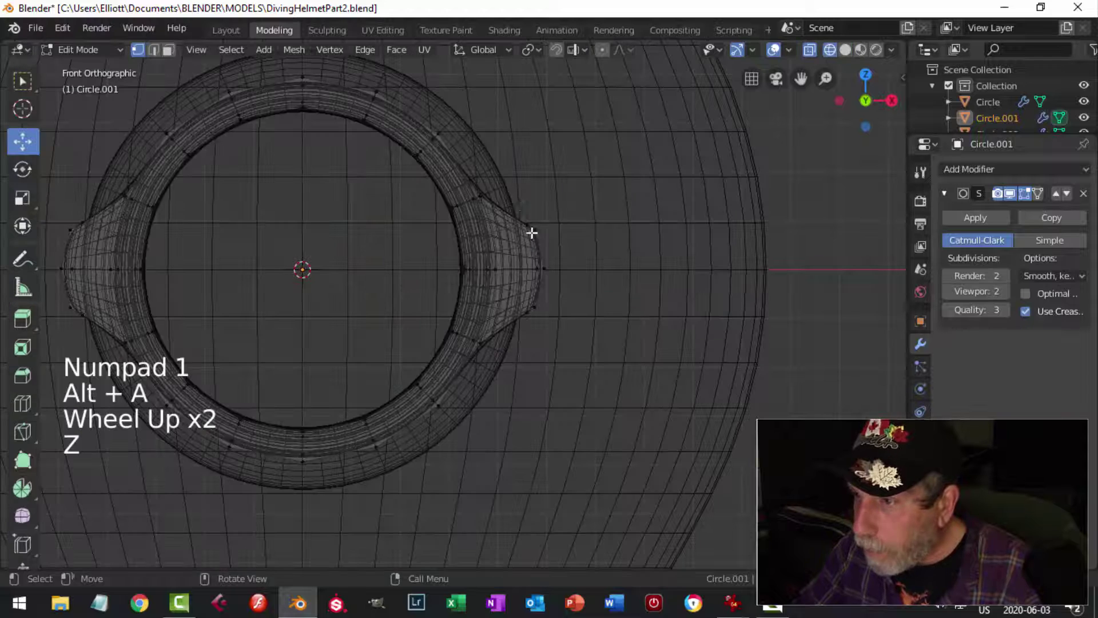
{"action": "key", "text": "b"}
{"action": "left_click_drag", "start_coordinate": [508, 186], "coordinate": [586, 341]}
{"action": "scroll", "coordinate": [642, 299], "scroll_direction": "up", "scroll_amount": 2}
{"action": "middle_click_drag", "start_coordinate": [664, 298], "coordinate": [566, 304], "text": "shift"}
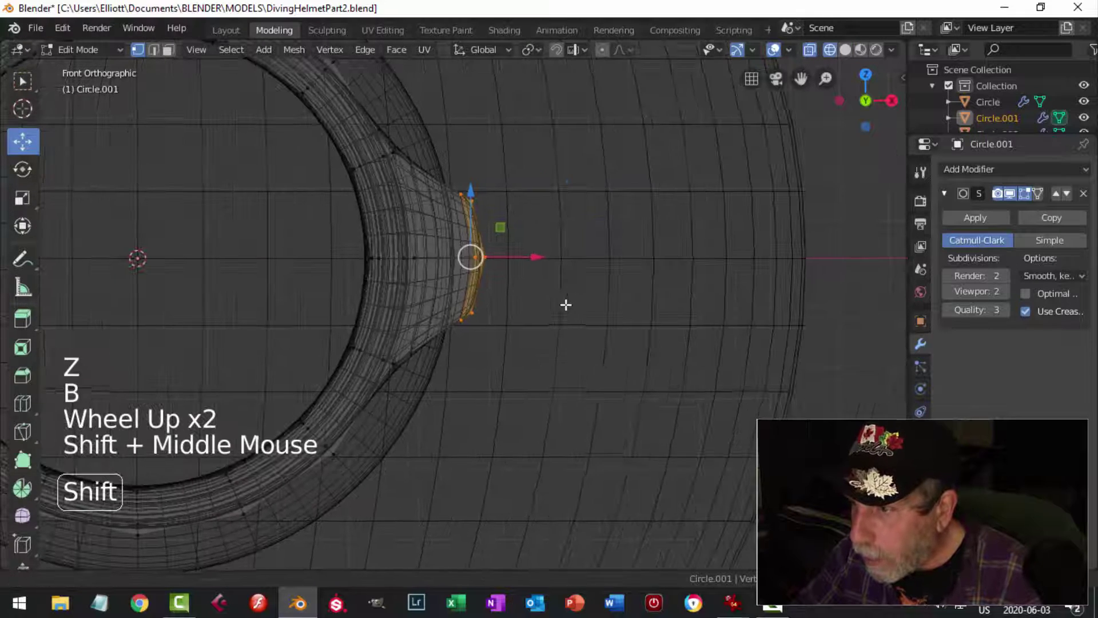
{"action": "key", "text": "s"}
{"action": "key", "text": "z"}
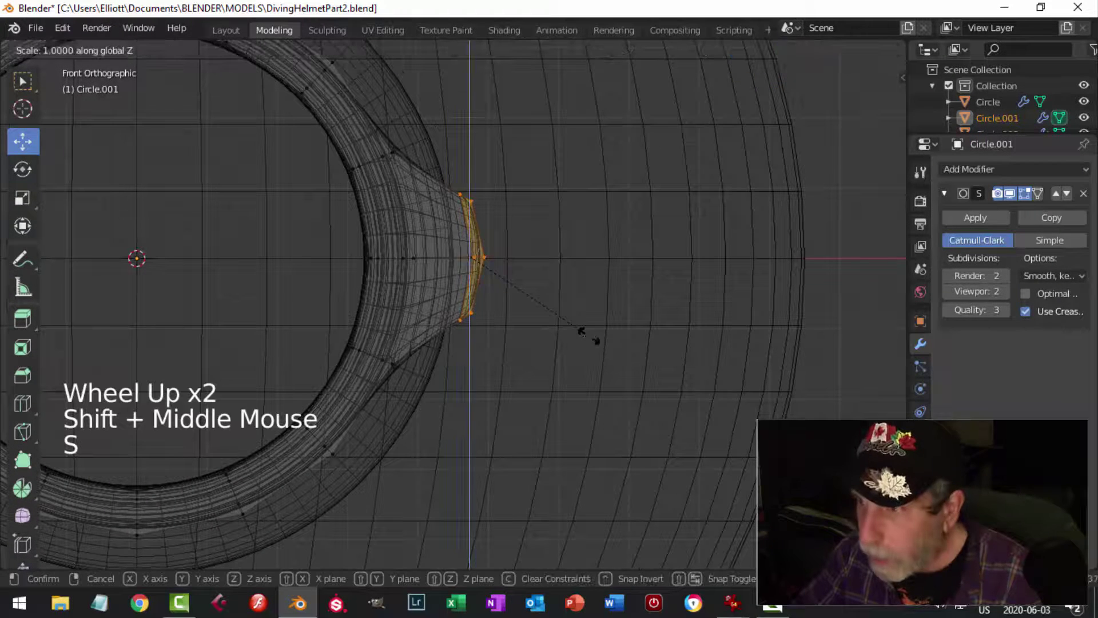
{"action": "left_click", "coordinate": [557, 305]}
Step: Flatten the same tab end by scaling its vertices along X, and return to solid shading in Object Mode
{"action": "key", "text": "s"}
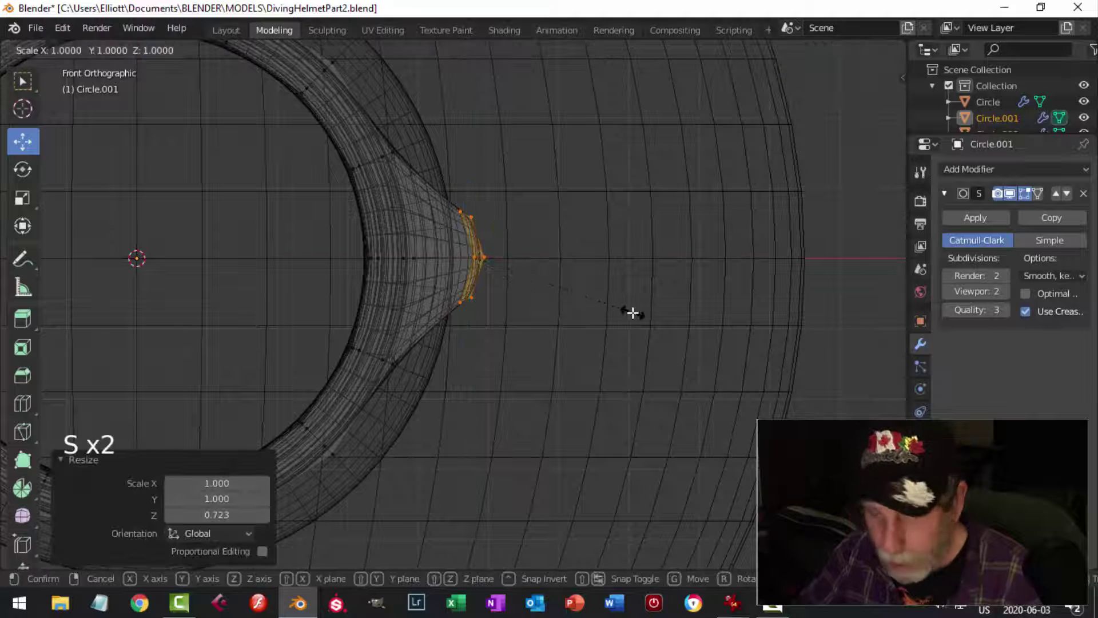
{"action": "key", "text": "x"}
{"action": "left_click", "coordinate": [586, 310]}
{"action": "key", "text": "Tab"}
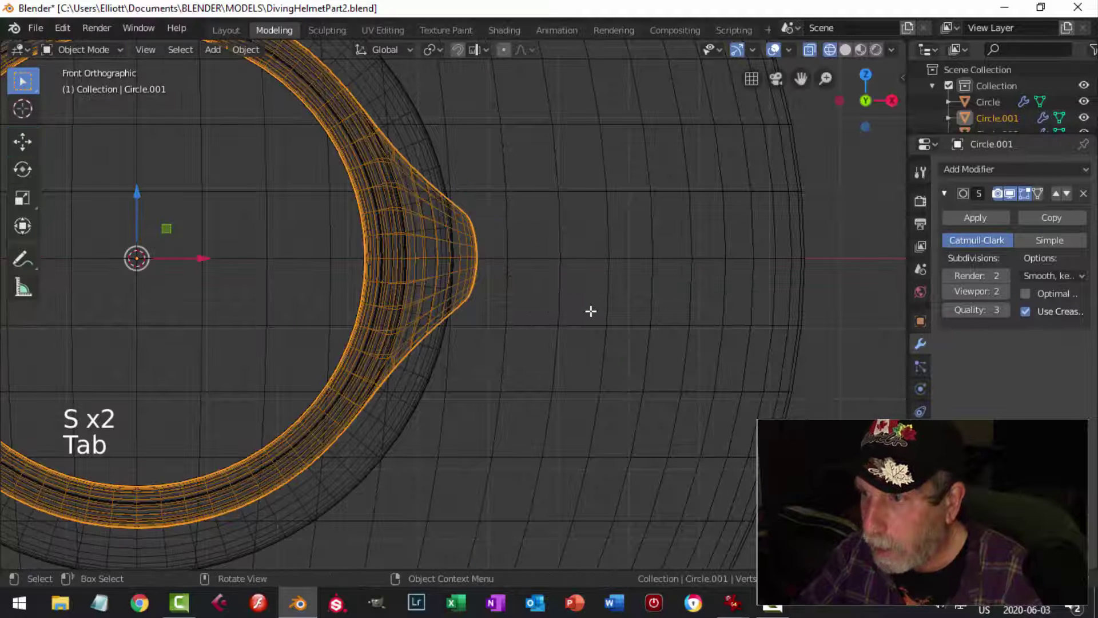
{"action": "key", "text": "z"}
{"action": "scroll", "coordinate": [610, 302], "scroll_direction": "down", "scroll_amount": 3}
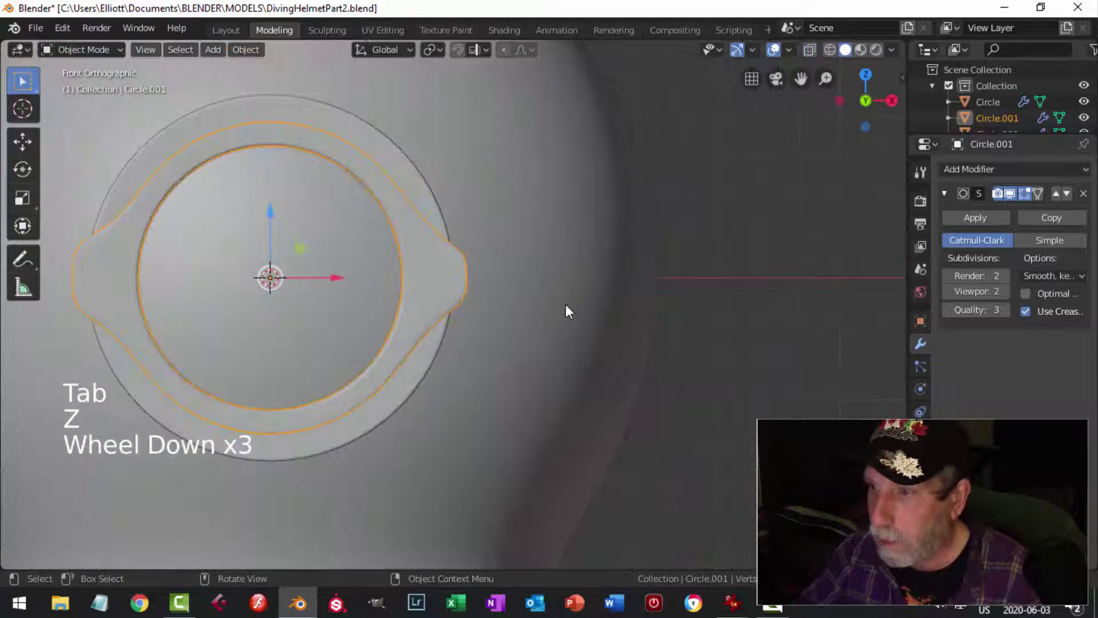
{"action": "key", "text": "alt+a"}
Step: Move the tabbed ring along Y toward the helmet so it sits against the window's protruding ring
{"action": "middle_click_drag", "start_coordinate": [533, 302], "coordinate": [397, 318]}
{"action": "left_click", "coordinate": [408, 300]}
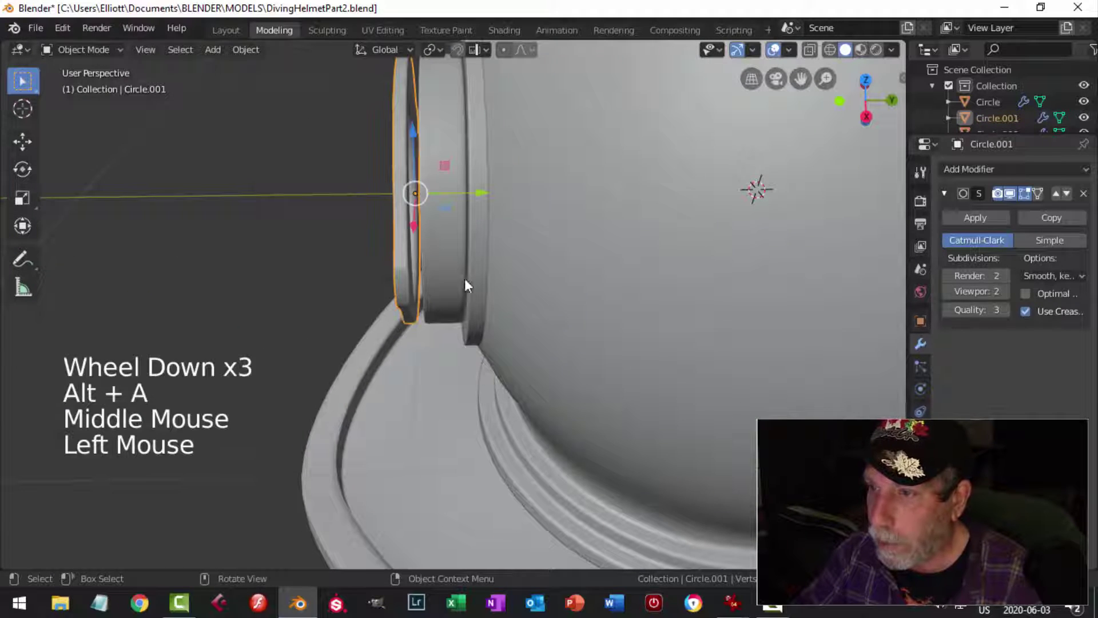
{"action": "left_click_drag", "start_coordinate": [487, 206], "coordinate": [496, 209]}
{"action": "middle_click_drag", "start_coordinate": [467, 223], "coordinate": [485, 292]}
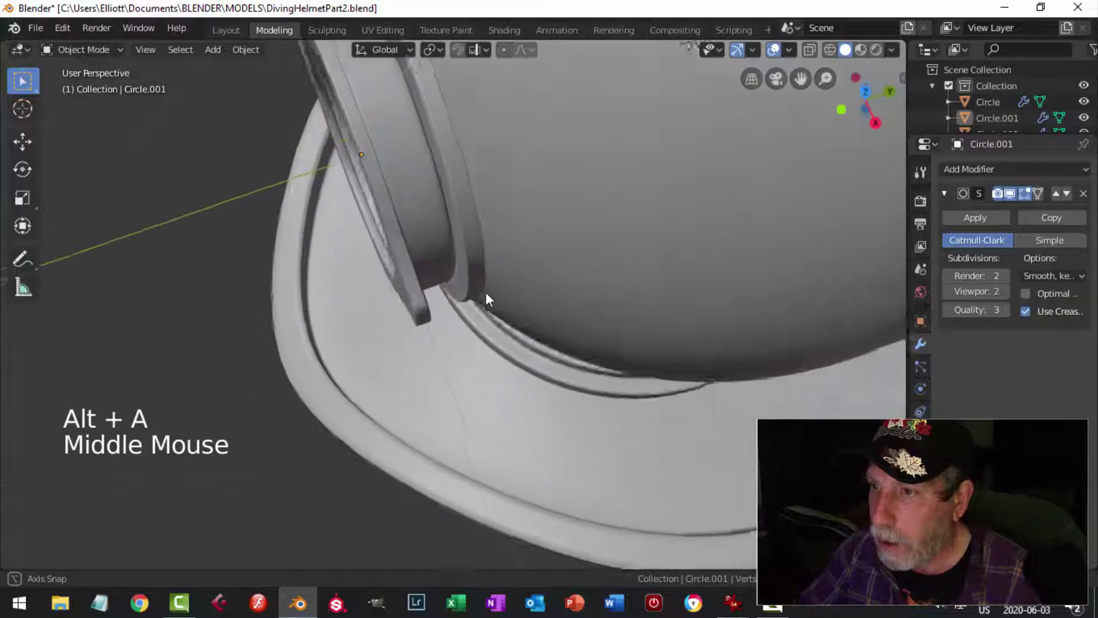
{"action": "scroll", "coordinate": [421, 246], "scroll_direction": "up", "scroll_amount": 2}
{"action": "left_click", "coordinate": [378, 230]}
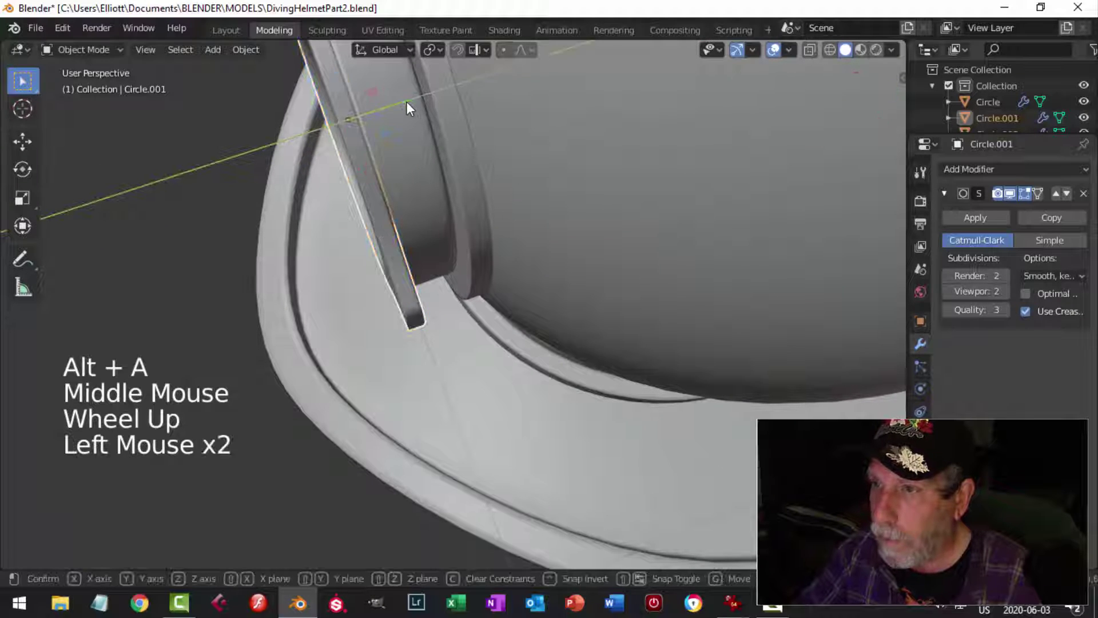
{"action": "left_click_drag", "start_coordinate": [406, 101], "coordinate": [404, 122]}
{"action": "key", "text": "alt+a"}
{"action": "middle_click_drag", "start_coordinate": [404, 122], "coordinate": [435, 246]}
{"action": "scroll", "coordinate": [468, 257], "scroll_direction": "down", "scroll_amount": 1}
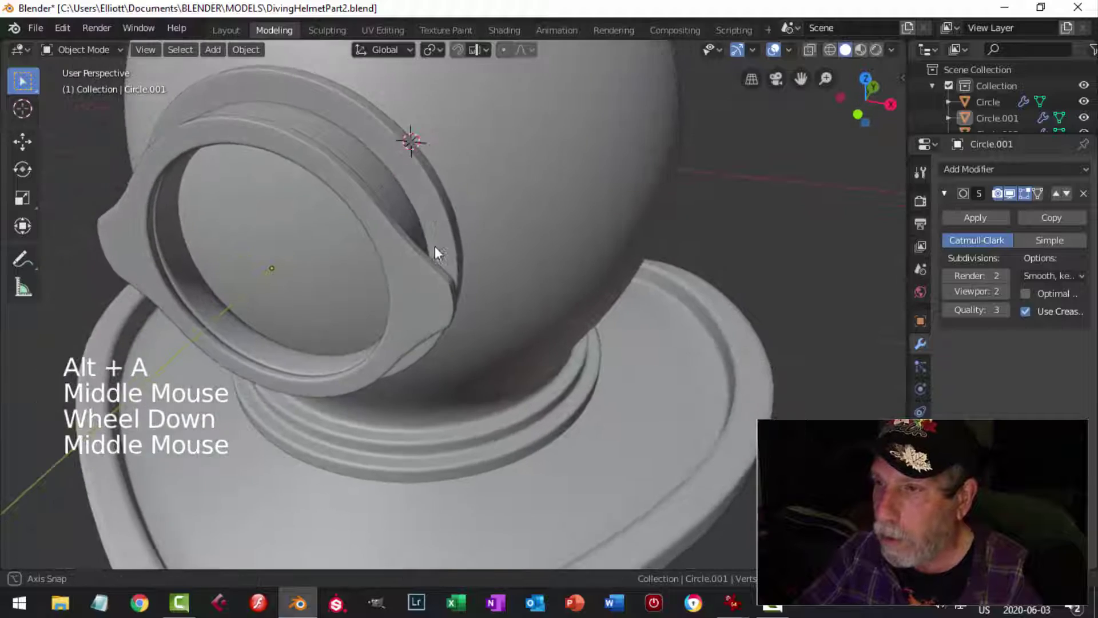
Step: Examine how the tabbed ring sits on the helmet window from several angles
{"action": "scroll", "coordinate": [470, 292], "scroll_direction": "down", "scroll_amount": 2}
{"action": "middle_click_drag", "start_coordinate": [470, 291], "coordinate": [473, 263]}
{"action": "scroll", "coordinate": [486, 279], "scroll_direction": "down", "scroll_amount": 3}
{"action": "middle_click_drag", "start_coordinate": [502, 297], "coordinate": [371, 327]}
{"action": "scroll", "coordinate": [468, 296], "scroll_direction": "up", "scroll_amount": 2}
{"action": "scroll", "coordinate": [456, 308], "scroll_direction": "down", "scroll_amount": 2}
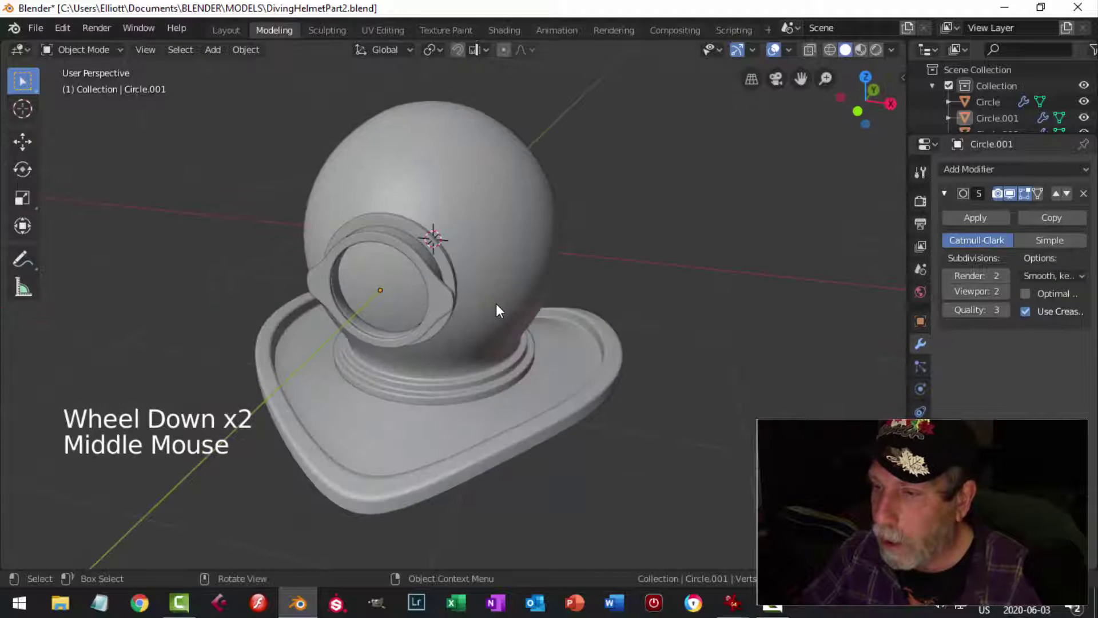
{"action": "middle_click_drag", "start_coordinate": [496, 303], "coordinate": [419, 278]}
Step: In Edit Mode, duplicate the front edge loop of the protruding window ring and move the copy -0.325 m along Y
{"action": "scroll", "coordinate": [412, 296], "scroll_direction": "up", "scroll_amount": 3}
{"action": "scroll", "coordinate": [450, 288], "scroll_direction": "up", "scroll_amount": 3}
{"action": "left_click", "coordinate": [481, 216]}
{"action": "middle_click_drag", "start_coordinate": [481, 216], "coordinate": [494, 250]}
{"action": "key", "text": "Tab"}
{"action": "key", "text": "alt+a"}
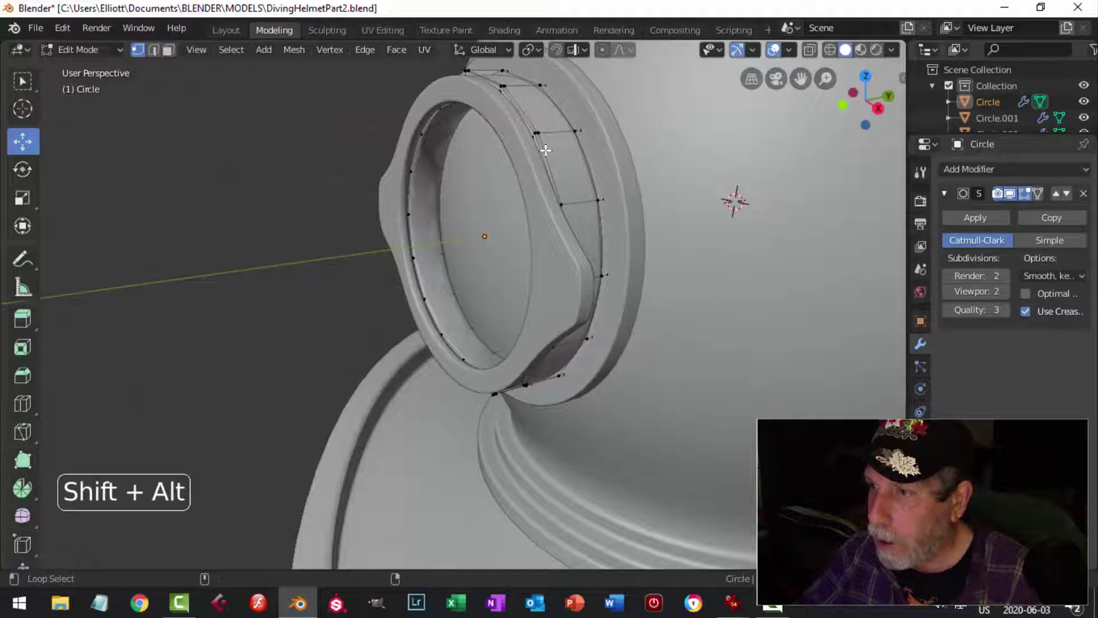
{"action": "middle_click_drag", "start_coordinate": [484, 258], "coordinate": [646, 252]}
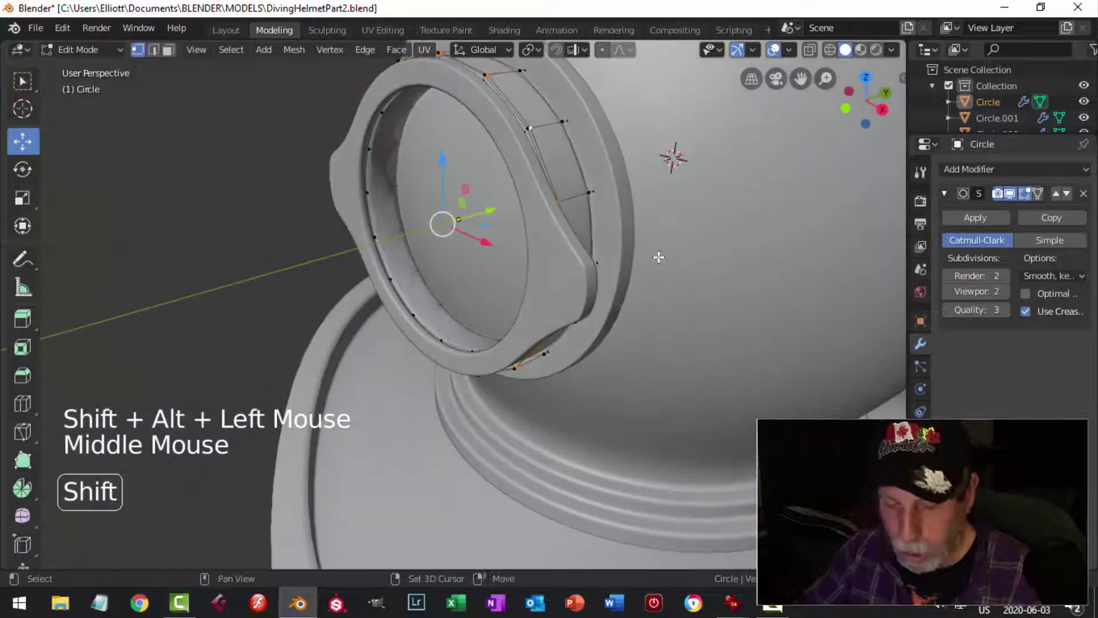
{"action": "key", "text": "shift+d"}
{"action": "left_click_drag", "start_coordinate": [498, 212], "coordinate": [379, 240]}
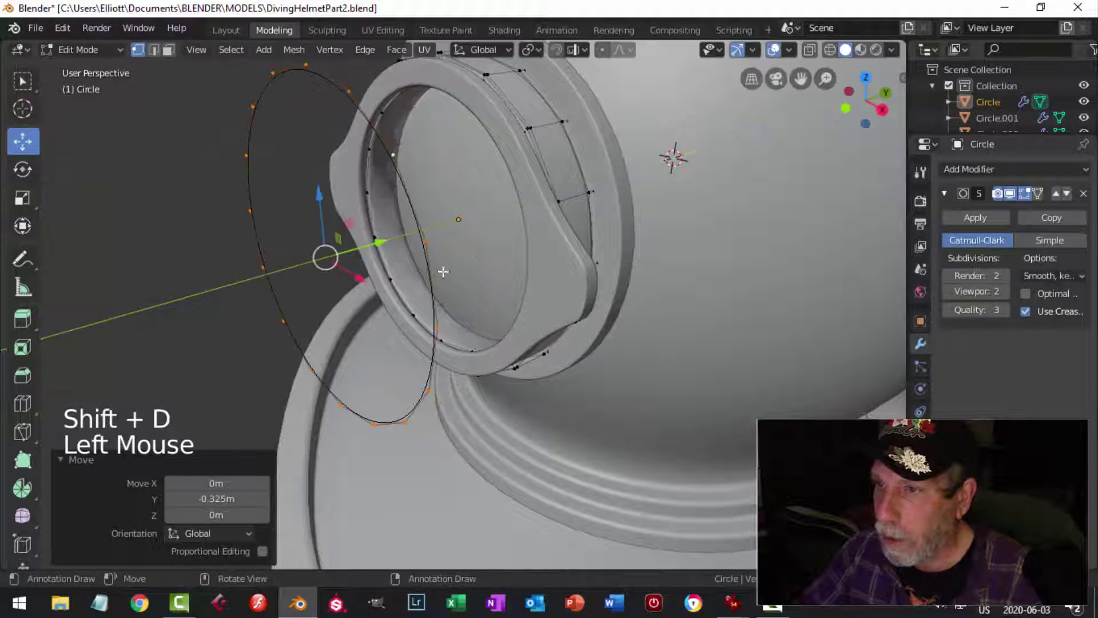
Step: Separate the duplicated edge loop into its own object, then select it in Object Mode and shift it slightly outward along Y
{"action": "middle_click_drag", "start_coordinate": [451, 278], "coordinate": [478, 269]}
{"action": "key", "text": "p"}
{"action": "left_click", "coordinate": [476, 269]}
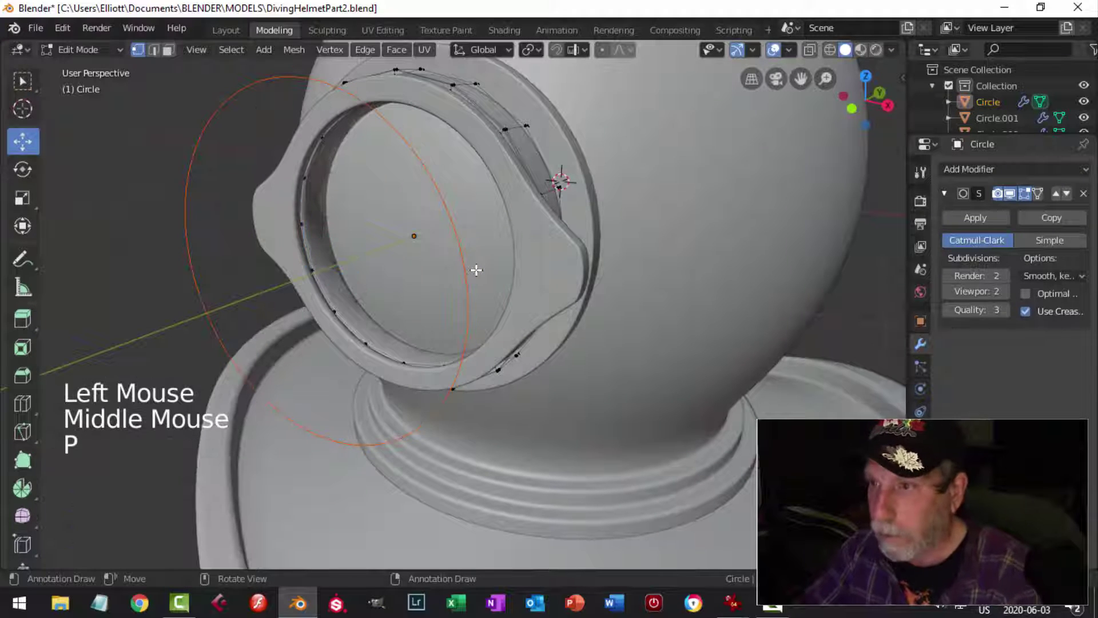
{"action": "key", "text": "Tab"}
{"action": "left_click", "coordinate": [418, 148]}
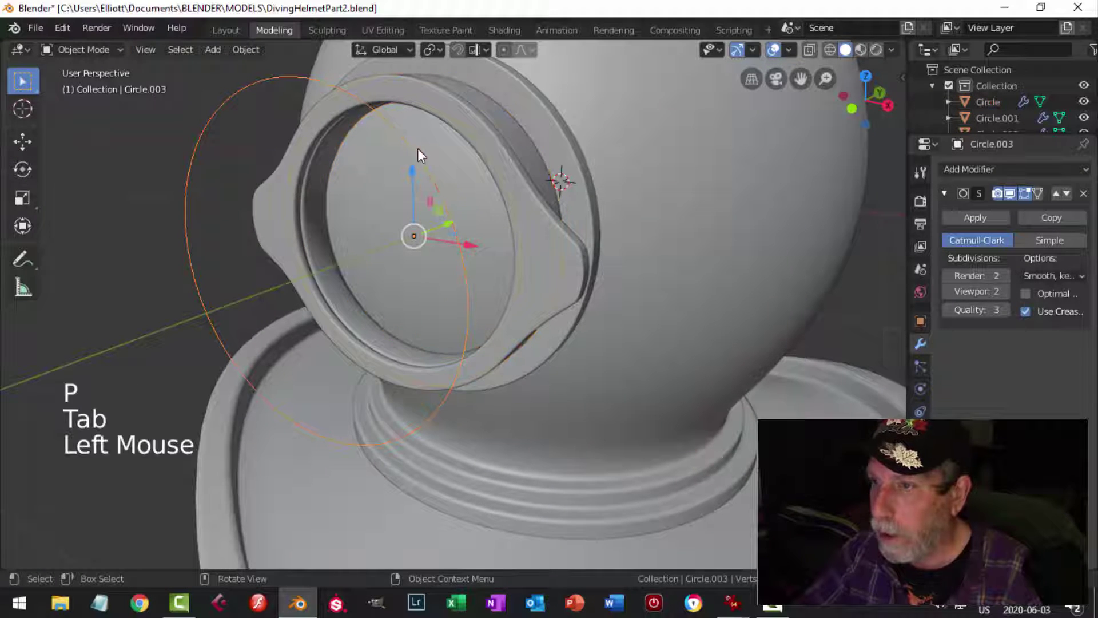
{"action": "left_click_drag", "start_coordinate": [450, 223], "coordinate": [639, 269]}
Step: Fill the separated loop with a face to form the window glass and move it 0.395 m along Y toward the helmet
{"action": "key", "text": "Tab"}
{"action": "key", "text": "a"}
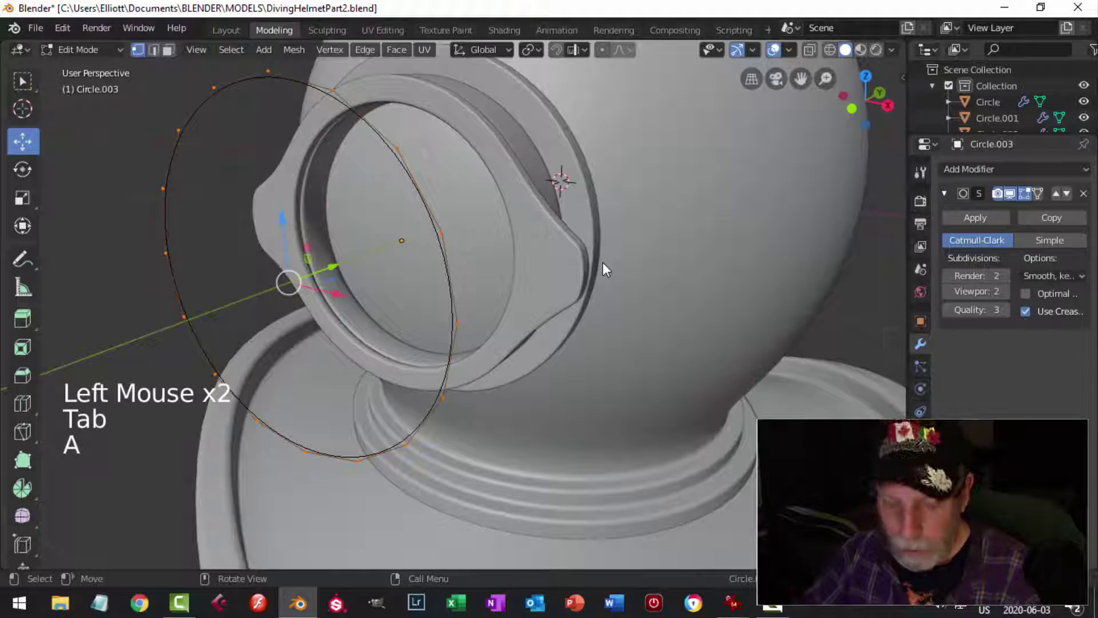
{"action": "key", "text": "f"}
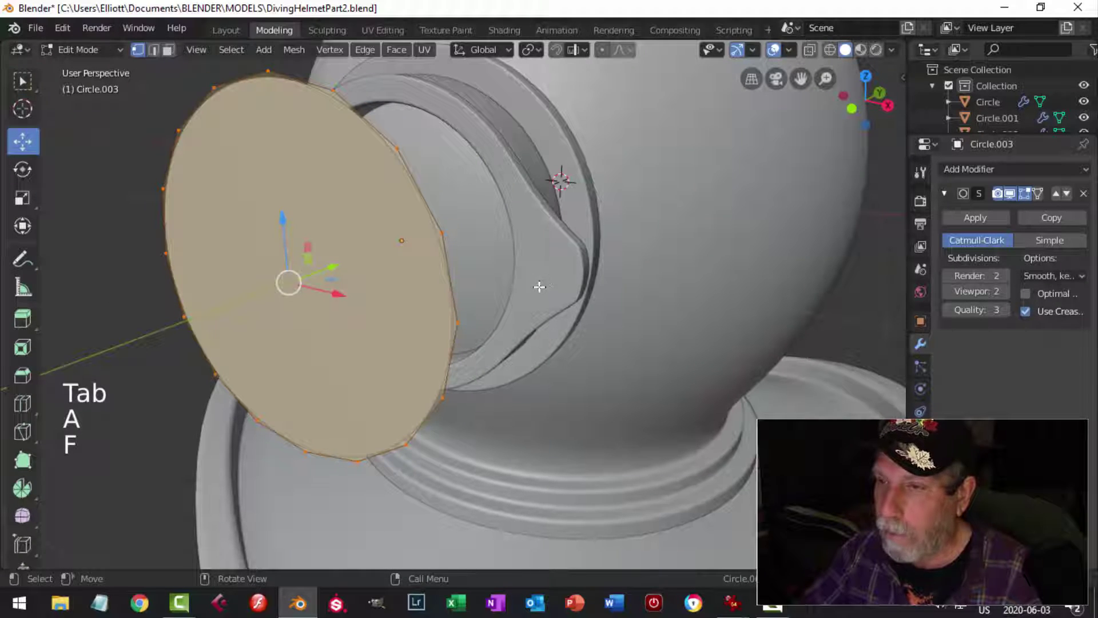
{"action": "left_click_drag", "start_coordinate": [338, 266], "coordinate": [462, 237]}
Step: Scale the glass disc uniformly to 0.919 and move it 0.0159 m along Y deeper into the window opening
{"action": "key", "text": "s"}
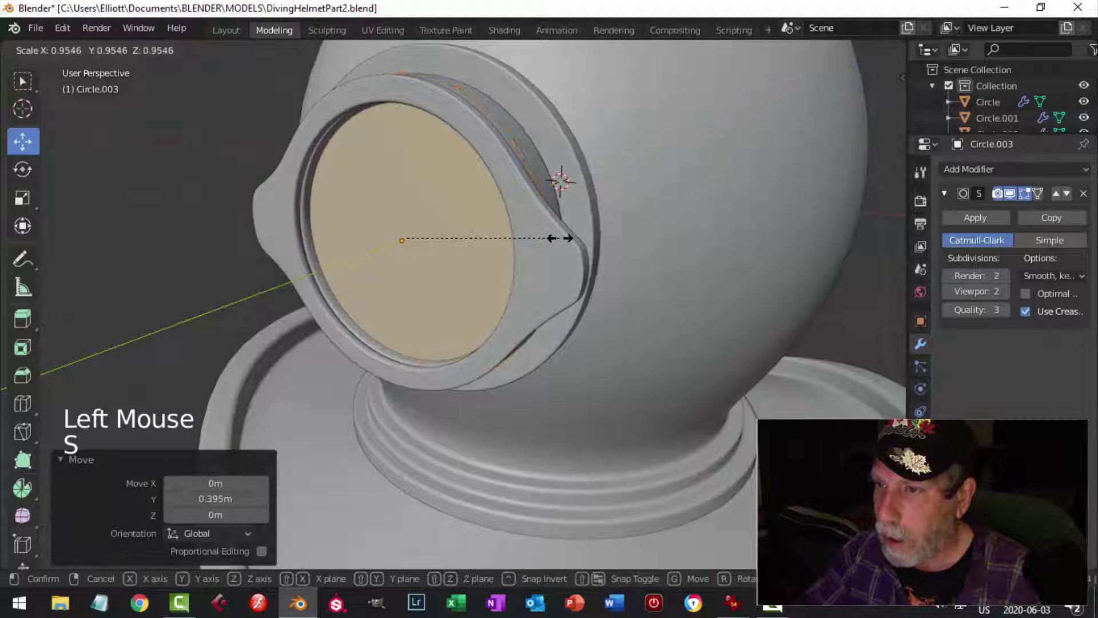
{"action": "left_click", "coordinate": [563, 238]}
{"action": "middle_click_drag", "start_coordinate": [563, 238], "coordinate": [509, 269]}
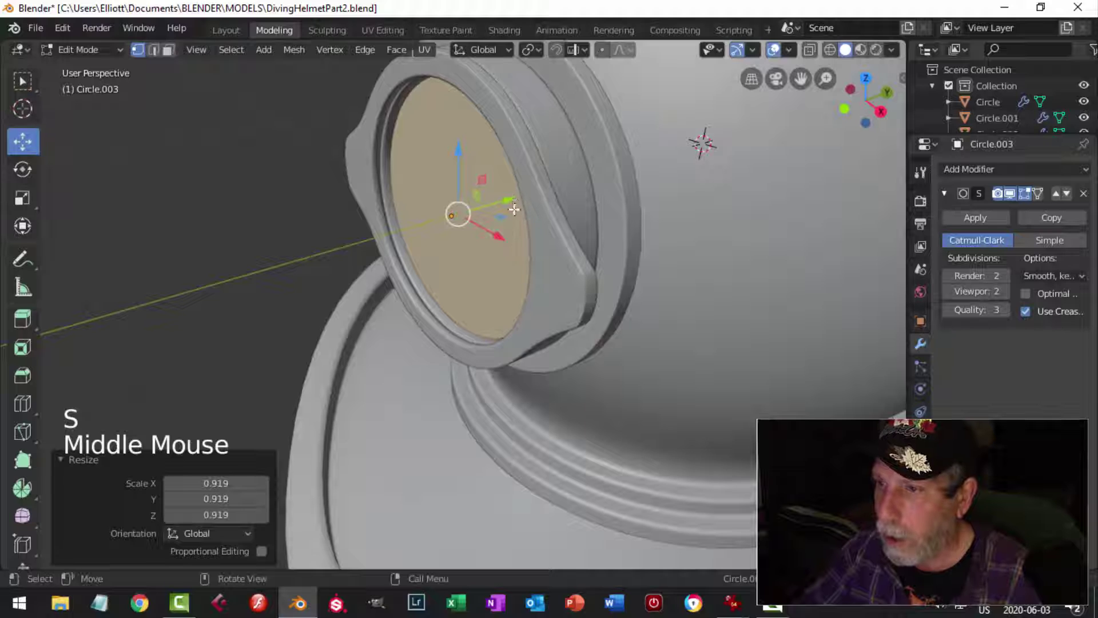
{"action": "left_click_drag", "start_coordinate": [513, 209], "coordinate": [517, 200]}
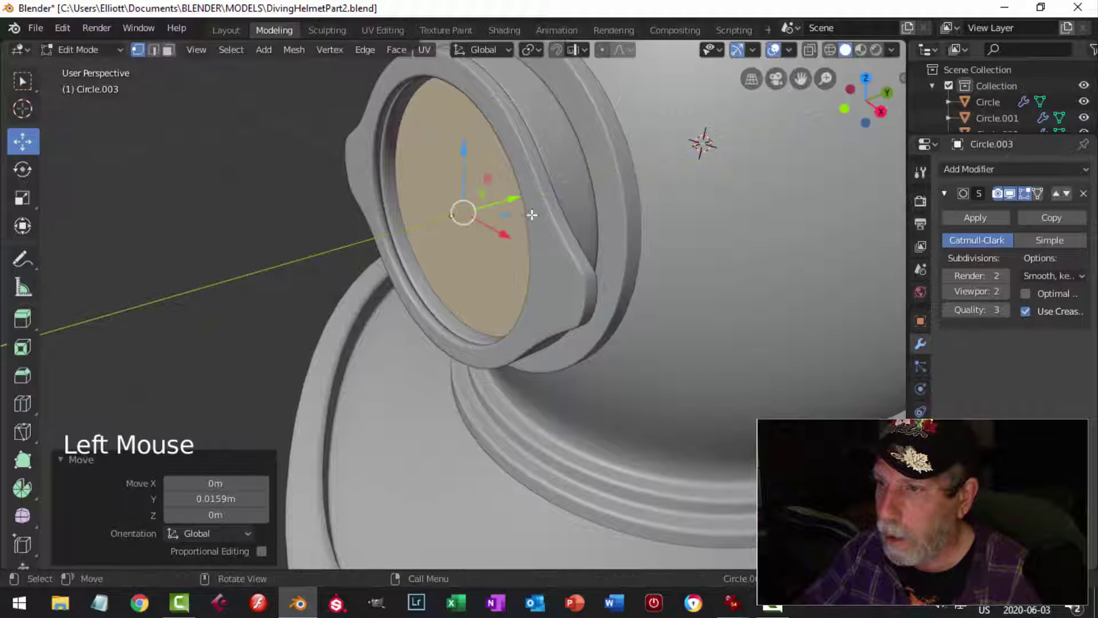
Step: Remove the Subdivision Surface modifier from the glass disc and deselect everything in Object Mode
{"action": "left_click", "coordinate": [1011, 191]}
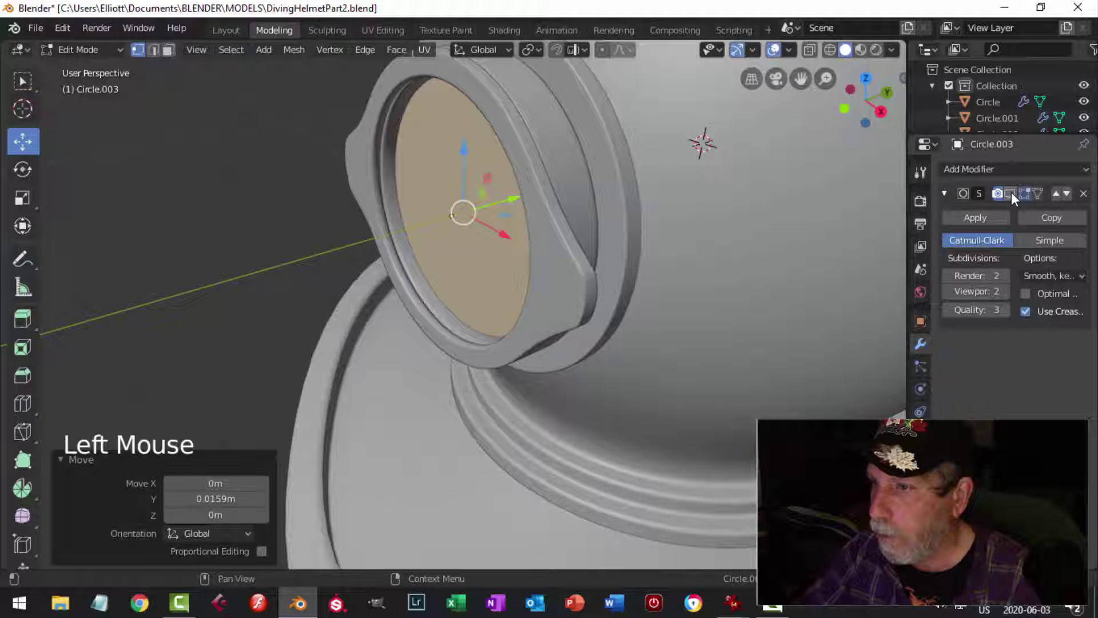
{"action": "left_click", "coordinate": [1083, 193]}
{"action": "key", "text": "alt+a"}
{"action": "key", "text": "Tab"}
{"action": "key", "text": "alt+a"}
{"action": "scroll", "coordinate": [451, 302], "scroll_direction": "down", "scroll_amount": 3}
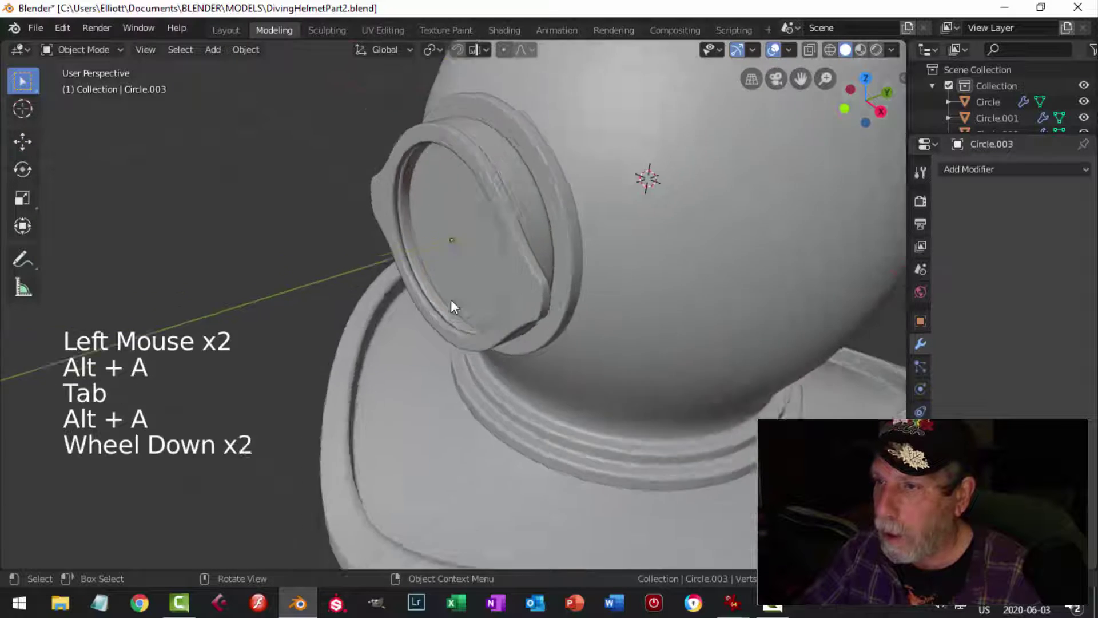
{"action": "middle_click_drag", "start_coordinate": [451, 301], "coordinate": [675, 284]}
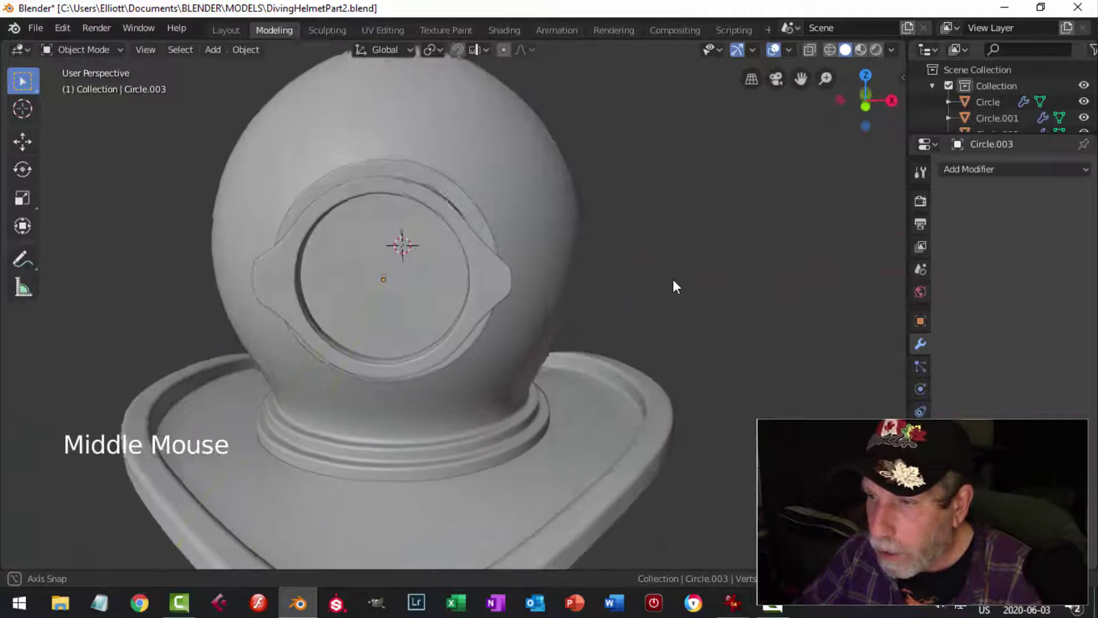
Step: Try a single loop cut across the tabbed ring's positive X tab, slid toward the ring body with factor 0.624
{"action": "scroll", "coordinate": [549, 297], "scroll_direction": "up", "scroll_amount": 2}
{"action": "middle_click_drag", "start_coordinate": [549, 297], "coordinate": [467, 244]}
{"action": "left_click", "coordinate": [478, 297]}
{"action": "key", "text": "Tab"}
{"action": "scroll", "coordinate": [554, 346], "scroll_direction": "up", "scroll_amount": 2}
{"action": "key", "text": "ctrl+r"}
{"action": "left_click", "coordinate": [461, 230]}
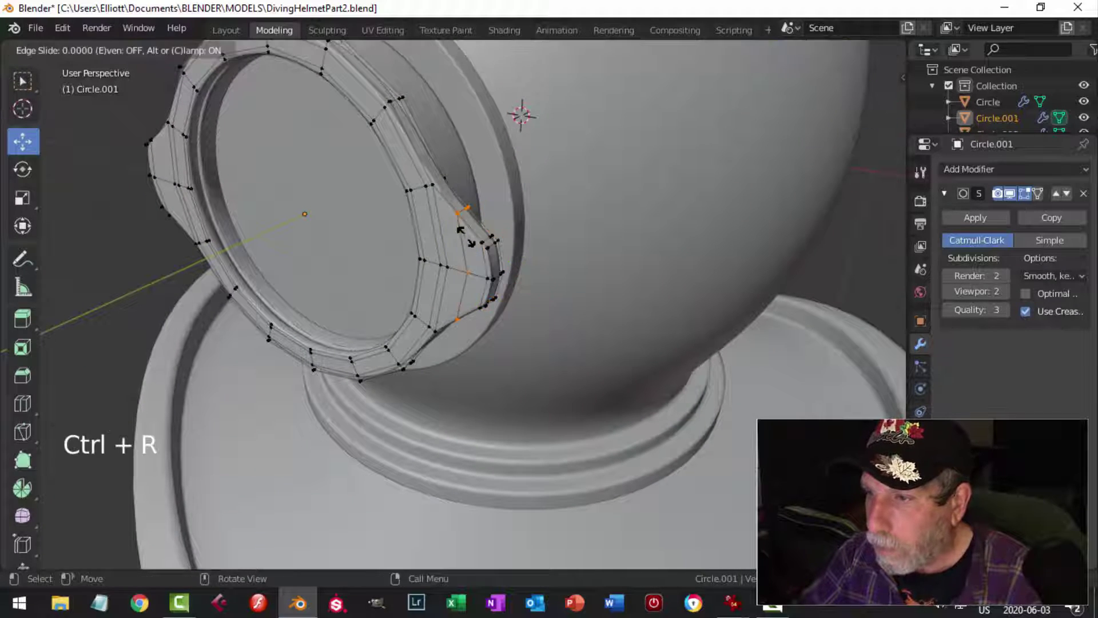
{"action": "left_click", "coordinate": [451, 252]}
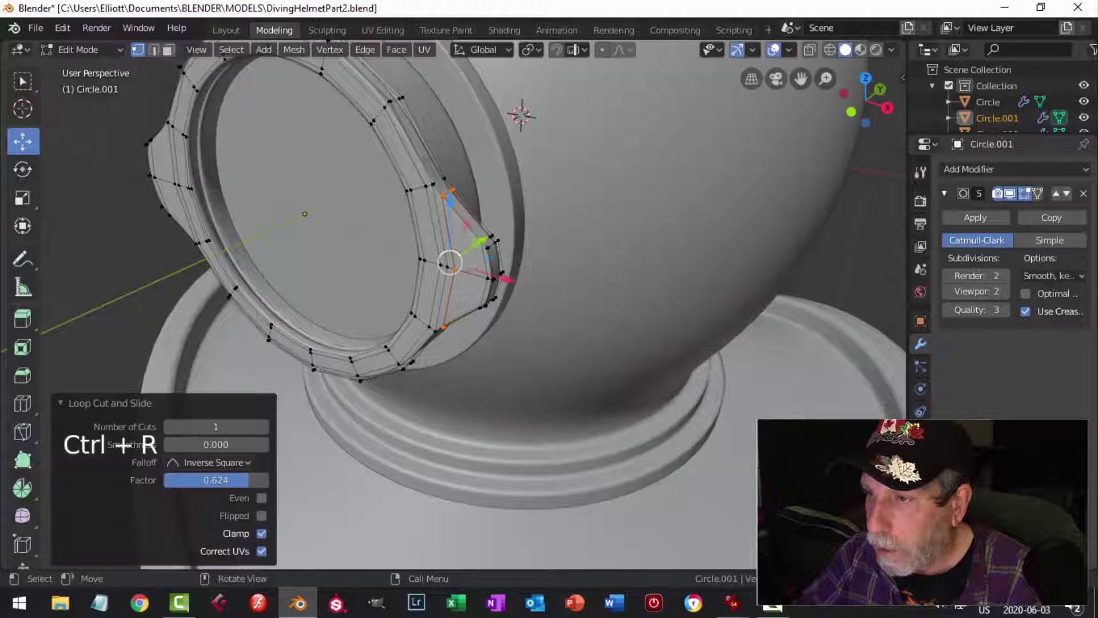
{"action": "key", "text": "Tab"}
{"action": "middle_click_drag", "start_coordinate": [433, 331], "coordinate": [466, 307]}
{"action": "scroll", "coordinate": [520, 294], "scroll_direction": "down", "scroll_amount": 2}
Step: Undo the loop cut on the tab and return to Object Mode with nothing selected
{"action": "key", "text": "ctrl+z"}
{"action": "key", "text": "ctrl+z"}
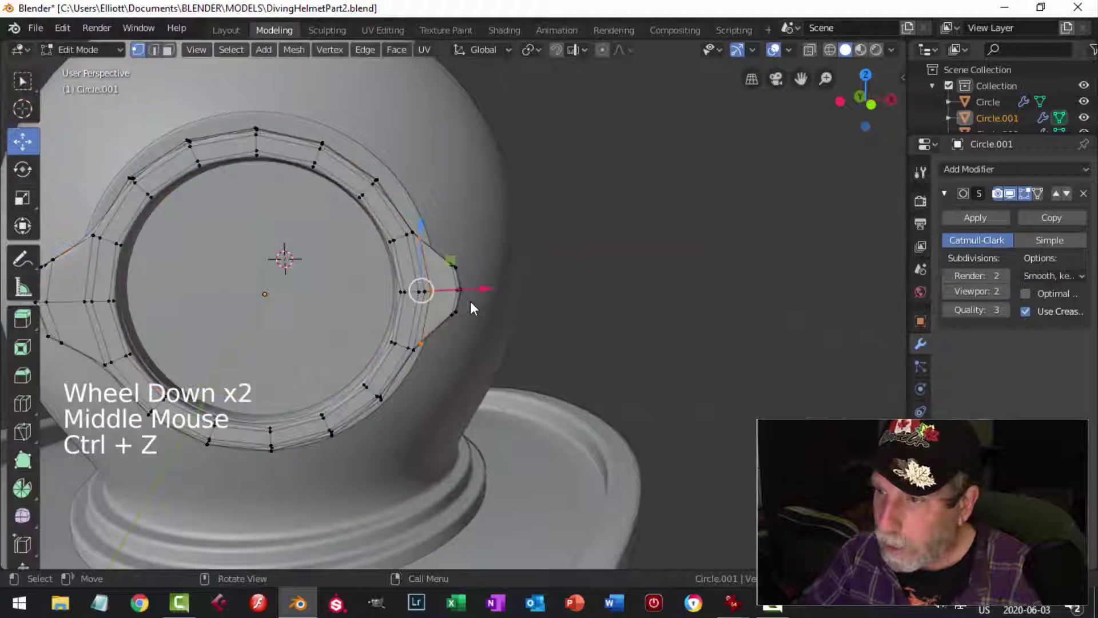
{"action": "key", "text": "alt+a"}
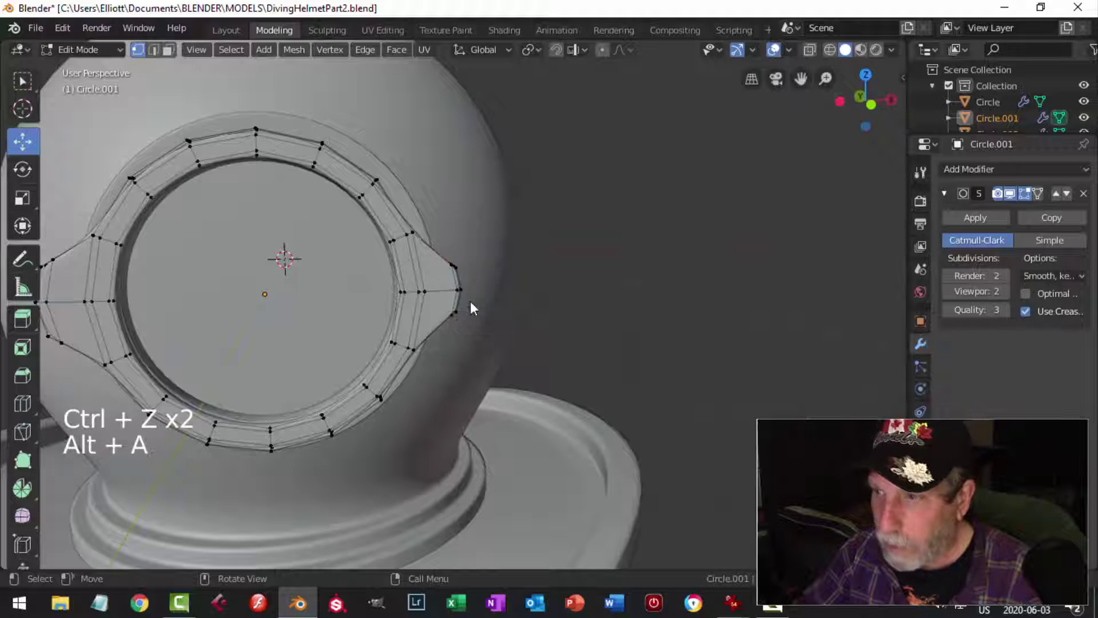
{"action": "key", "text": "Tab"}
{"action": "key", "text": "alt+a"}
Step: Save the diving helmet file
{"action": "middle_click_drag", "start_coordinate": [533, 297], "coordinate": [437, 330]}
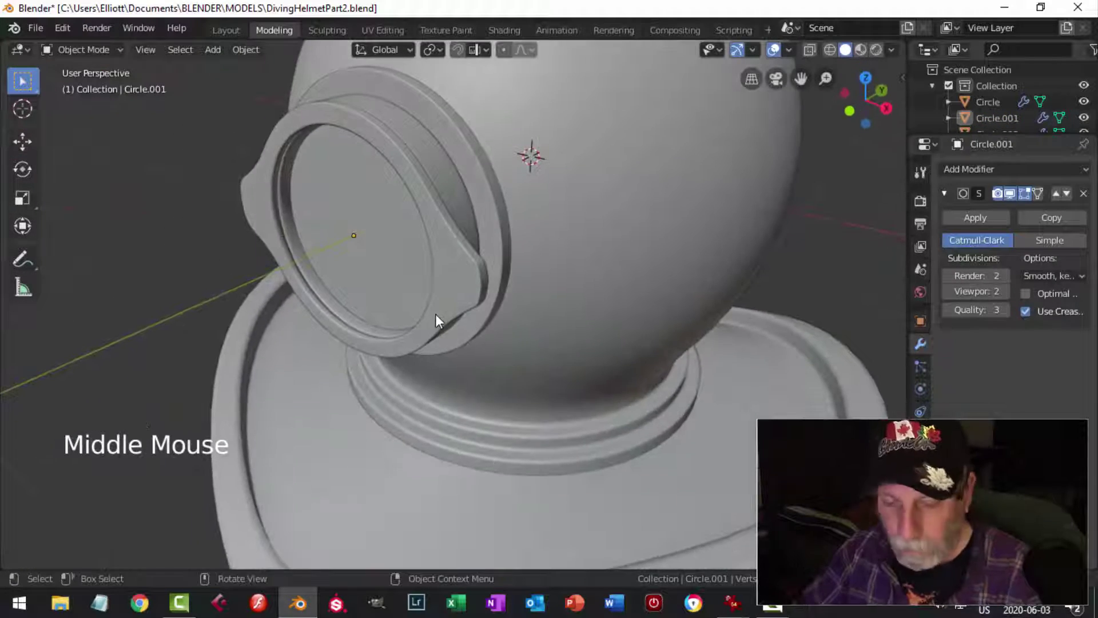
{"action": "key", "text": "ctrl+s"}
{"action": "scroll", "coordinate": [435, 314], "scroll_direction": "down", "scroll_amount": 2}
{"action": "middle_click_drag", "start_coordinate": [482, 292], "coordinate": [457, 306], "text": "shift"}
{"action": "middle_click_drag", "start_coordinate": [458, 306], "coordinate": [544, 318]}
{"action": "scroll", "coordinate": [447, 318], "scroll_direction": "down", "scroll_amount": 2}
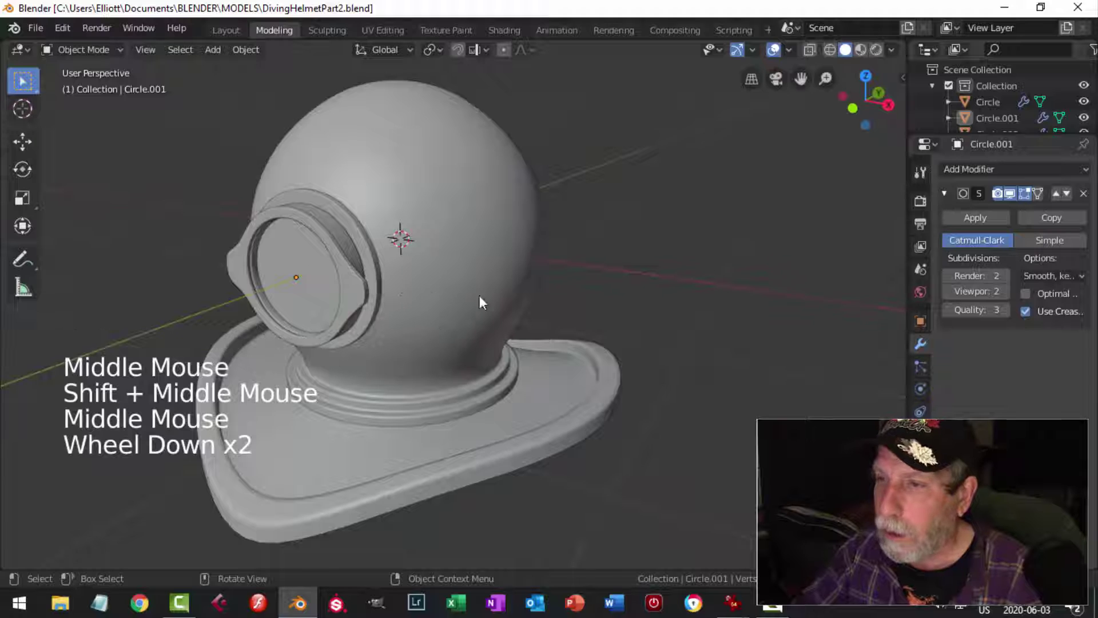
{"action": "middle_click_drag", "start_coordinate": [479, 295], "coordinate": [507, 250]}
{"action": "left_click", "coordinate": [340, 229]}
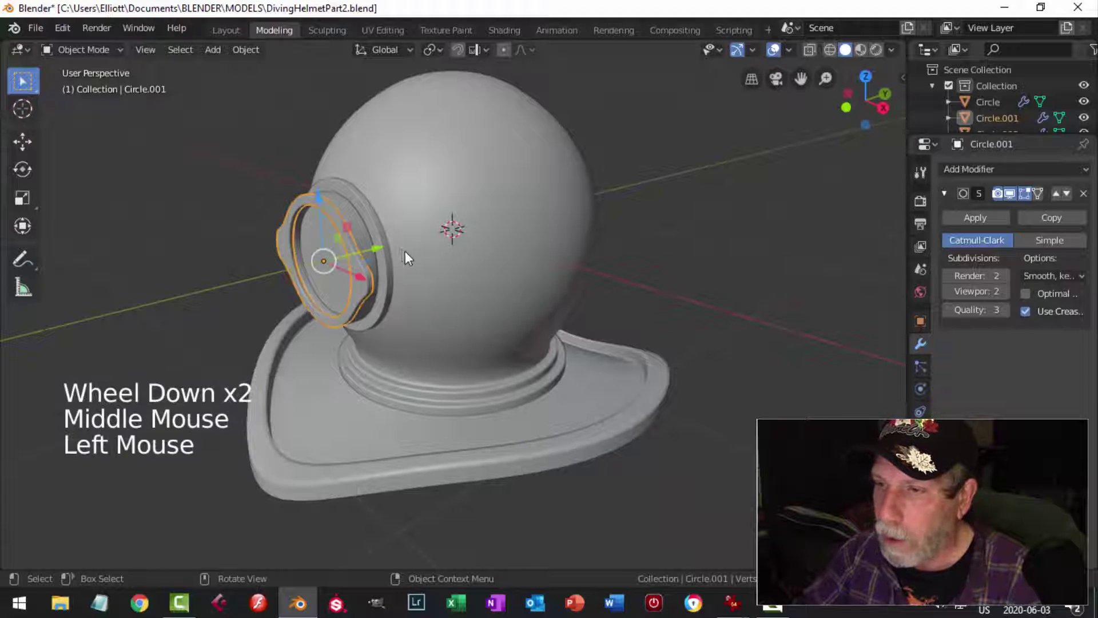
{"action": "middle_click_drag", "start_coordinate": [428, 232], "coordinate": [428, 263]}
{"action": "key", "text": "Tab"}
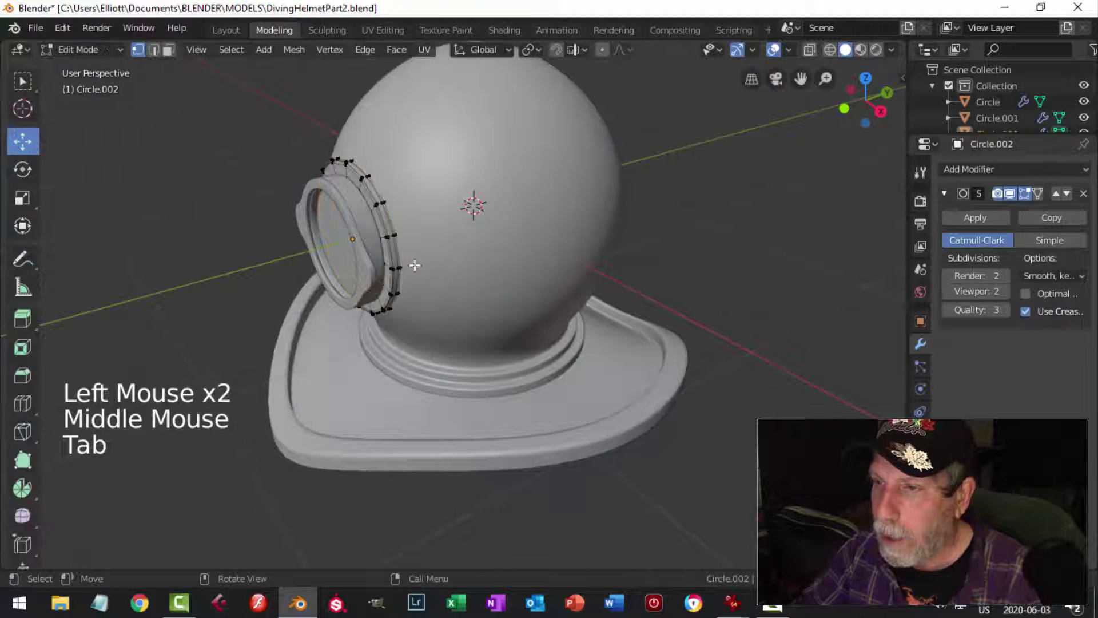
{"action": "left_click", "coordinate": [374, 195], "text": "alt+shift"}
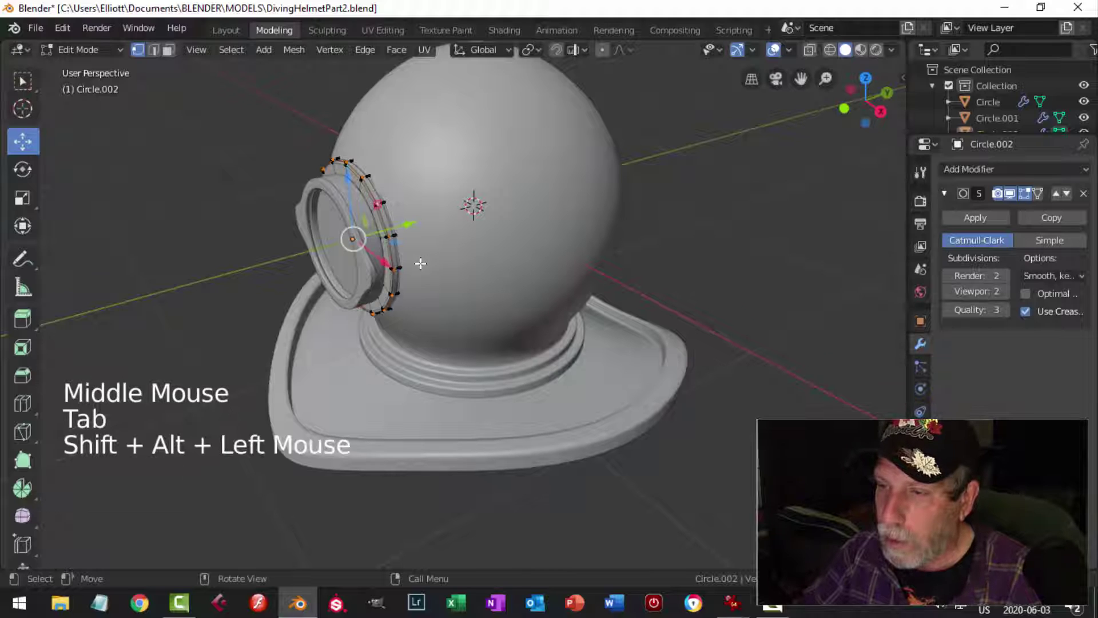
{"action": "scroll", "coordinate": [417, 259], "scroll_direction": "up", "scroll_amount": 2}
{"action": "middle_click_drag", "start_coordinate": [417, 259], "coordinate": [439, 287]}
{"action": "key", "text": "alt+a"}
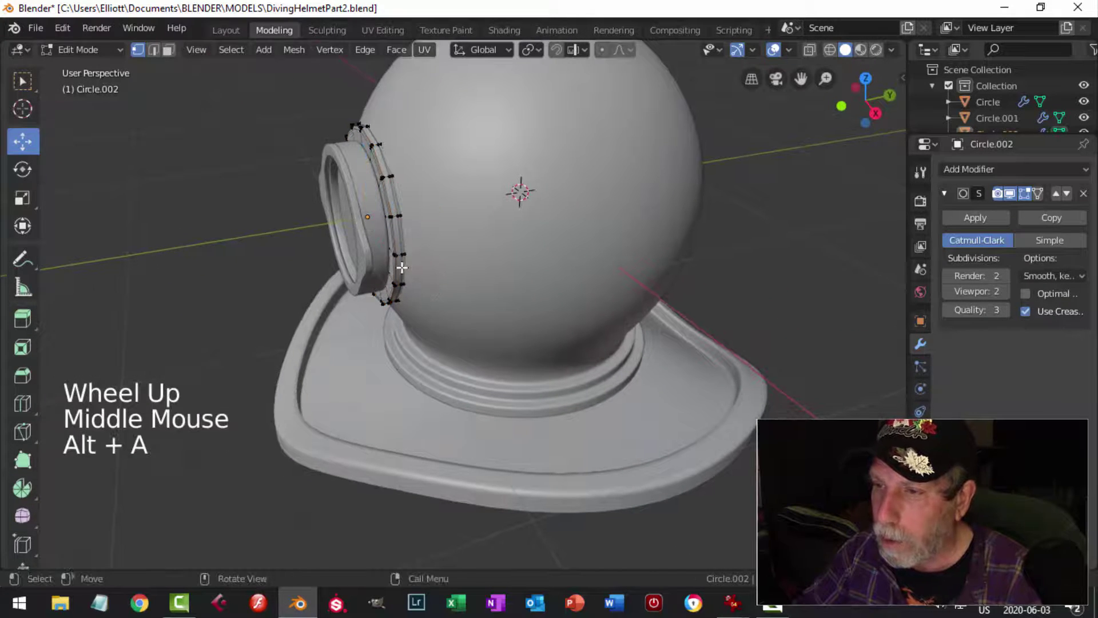
{"action": "key", "text": "Tab"}
{"action": "key", "text": "alt+a"}
Step: Duplicate the protruding window ring and move the copy -0.603 m along Y, away from the helmet
{"action": "left_click", "coordinate": [356, 168]}
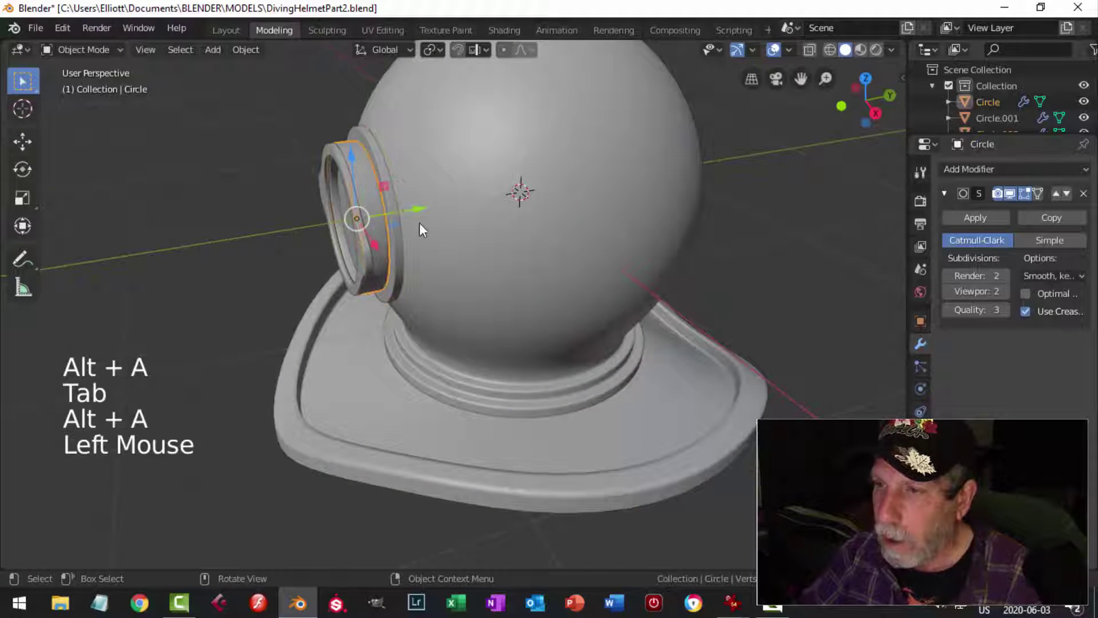
{"action": "middle_click_drag", "start_coordinate": [420, 227], "coordinate": [458, 265]}
{"action": "key", "text": "shift+d"}
{"action": "left_click", "coordinate": [363, 213]}
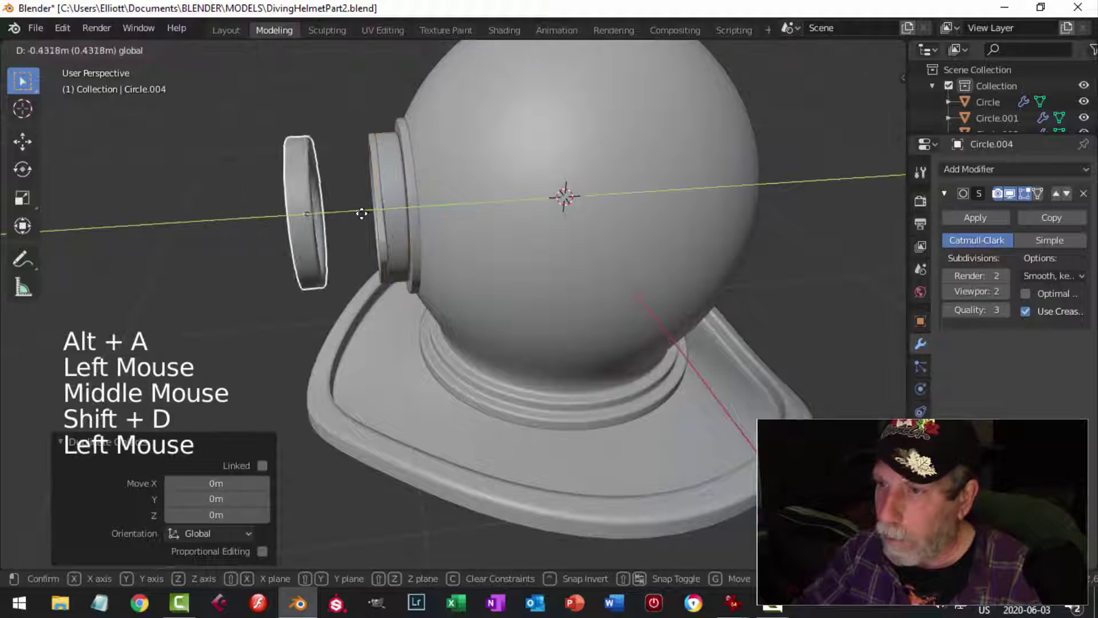
{"action": "middle_click_drag", "start_coordinate": [341, 225], "coordinate": [396, 324]}
Step: Delete the face loop on the rear rim of the duplicated ring, the side facing the helmet
{"action": "scroll", "coordinate": [407, 309], "scroll_direction": "up", "scroll_amount": 4}
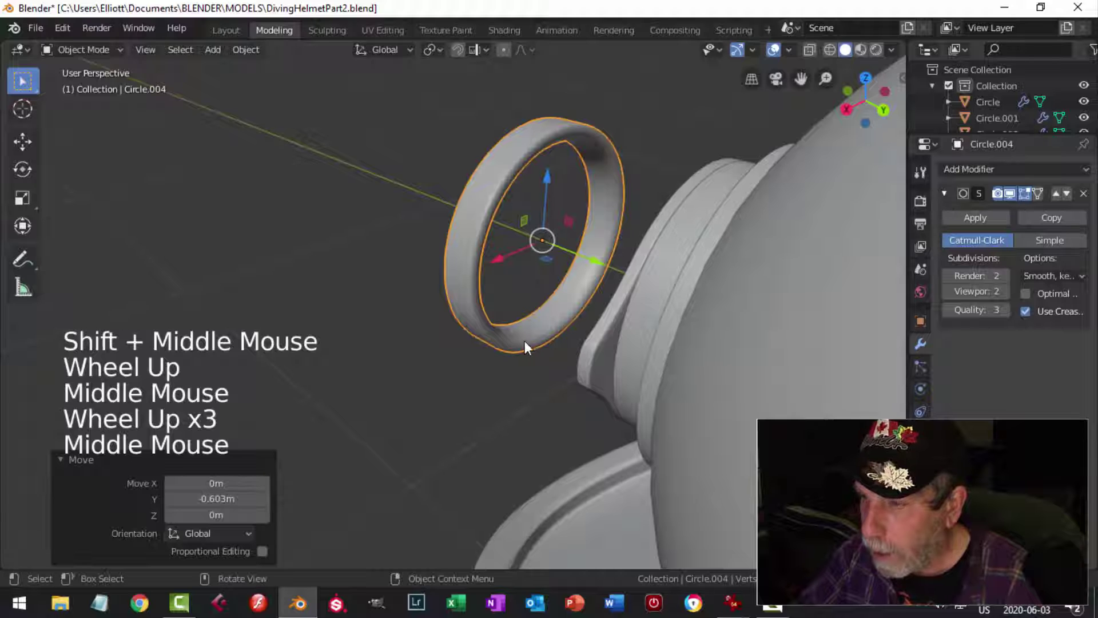
{"action": "scroll", "coordinate": [517, 341], "scroll_direction": "down", "scroll_amount": 1}
{"action": "middle_click_drag", "start_coordinate": [515, 338], "coordinate": [492, 341]}
{"action": "key", "text": "Tab"}
{"action": "scroll", "coordinate": [492, 341], "scroll_direction": "up", "scroll_amount": 2}
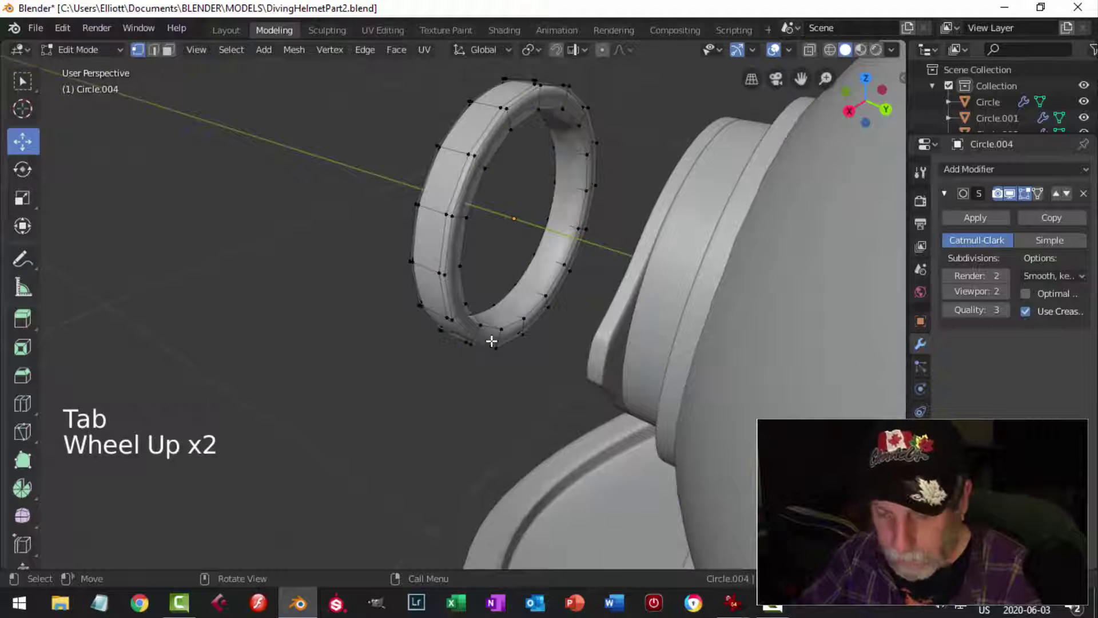
{"action": "left_click", "coordinate": [478, 323], "text": "alt+shift"}
{"action": "key", "text": "x"}
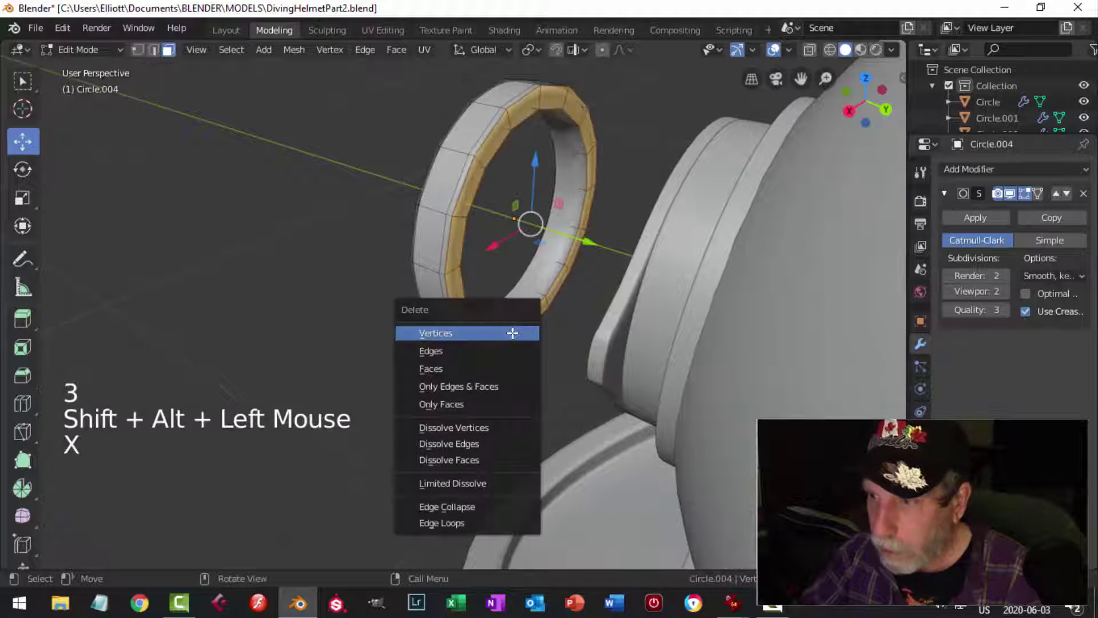
{"action": "left_click", "coordinate": [479, 368]}
{"action": "key", "text": "Tab"}
{"action": "middle_click_drag", "start_coordinate": [498, 354], "coordinate": [573, 350]}
Step: Isolate the original protruding window ring and delete the face loop on its rear rim
{"action": "key", "text": "alt+a"}
{"action": "left_click", "coordinate": [497, 273]}
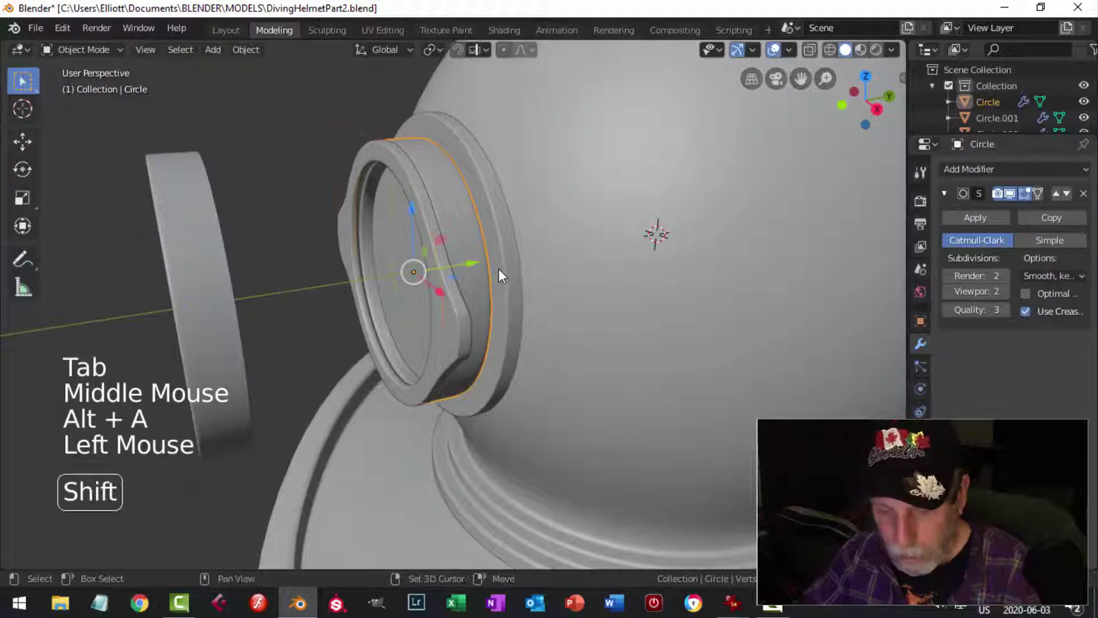
{"action": "key", "text": "shift+h"}
{"action": "middle_click_drag", "start_coordinate": [493, 287], "coordinate": [689, 346]}
{"action": "key", "text": "Tab"}
{"action": "left_click", "coordinate": [752, 350], "text": "alt+shift"}
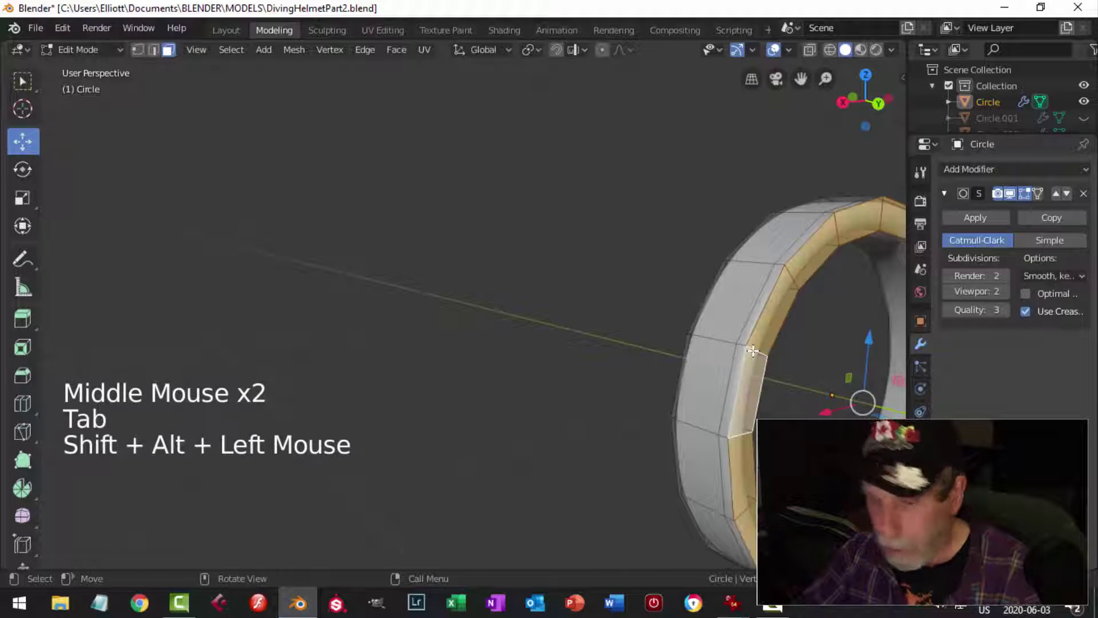
{"action": "key", "text": "x"}
{"action": "left_click", "coordinate": [755, 351]}
{"action": "key", "text": "Tab"}
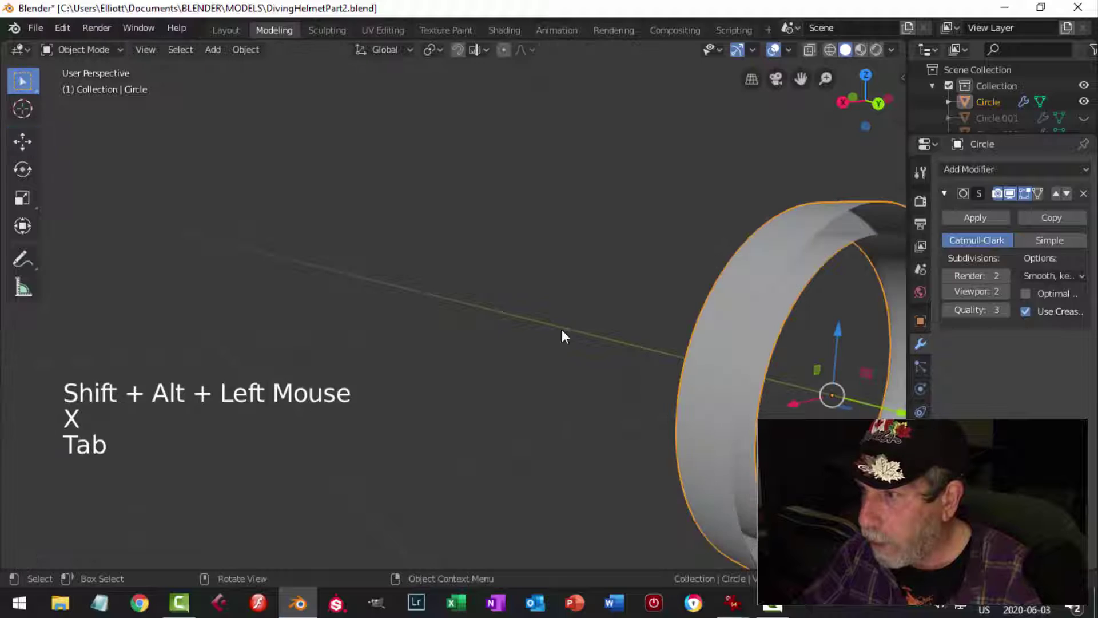
Step: Reveal all hidden objects and select the duplicated ring in front of the window
{"action": "middle_click_drag", "start_coordinate": [558, 336], "coordinate": [682, 352]}
{"action": "key", "text": "alt+h"}
{"action": "key", "text": "alt+a"}
{"action": "scroll", "coordinate": [530, 321], "scroll_direction": "down", "scroll_amount": 3}
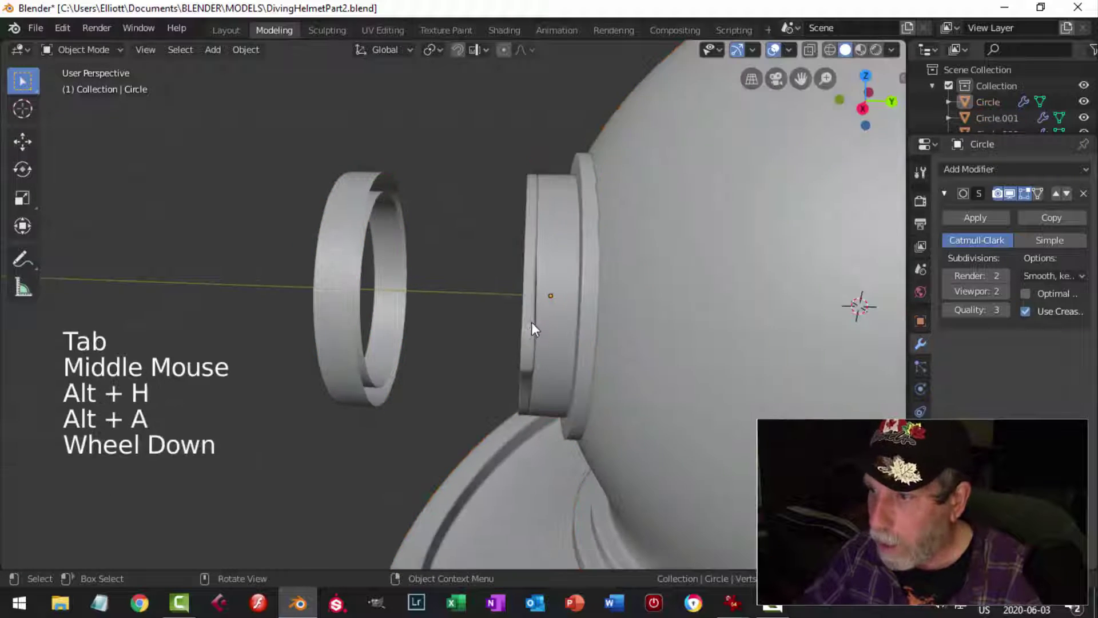
{"action": "middle_click_drag", "start_coordinate": [530, 321], "coordinate": [451, 353]}
{"action": "middle_click_drag", "start_coordinate": [362, 351], "coordinate": [451, 255]}
{"action": "scroll", "coordinate": [290, 361], "scroll_direction": "down", "scroll_amount": 2}
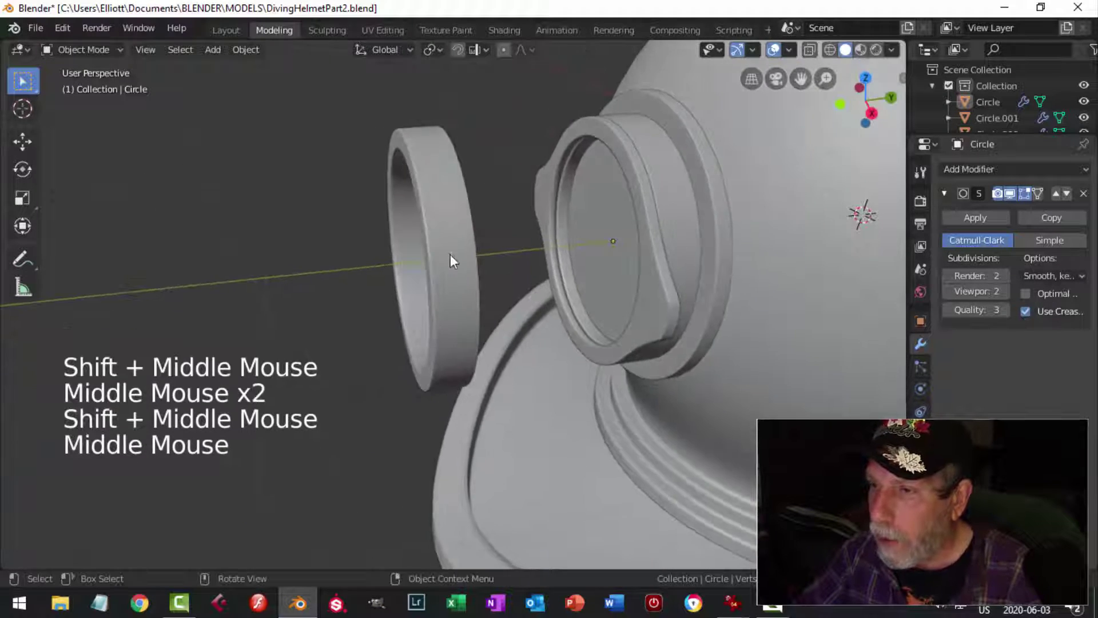
{"action": "left_click", "coordinate": [451, 256]}
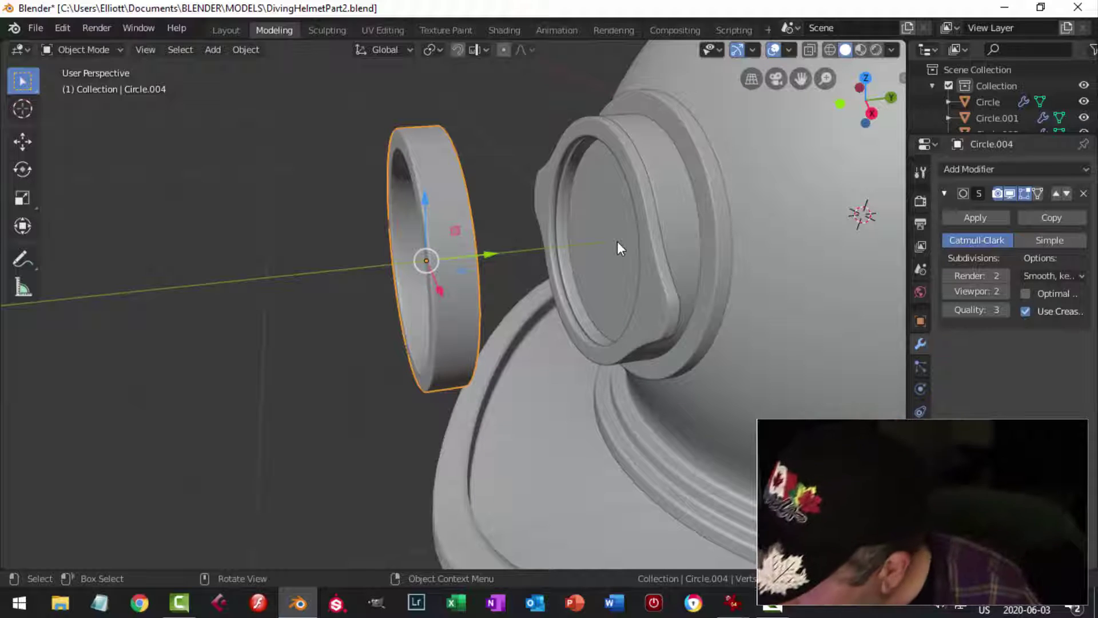
Step: Duplicate the ring in front of the window and move the copy -0.123 m along Y
{"action": "middle_click_drag", "start_coordinate": [488, 231], "coordinate": [552, 232]}
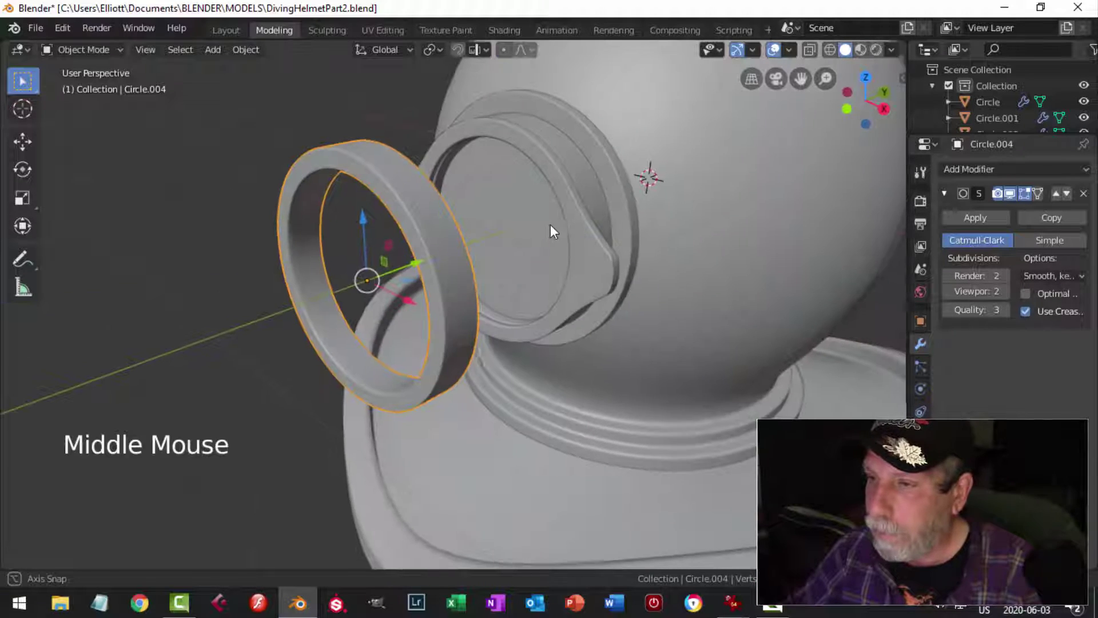
{"action": "middle_click_drag", "start_coordinate": [453, 250], "coordinate": [475, 255], "text": "shift"}
{"action": "middle_click_drag", "start_coordinate": [475, 254], "coordinate": [463, 224]}
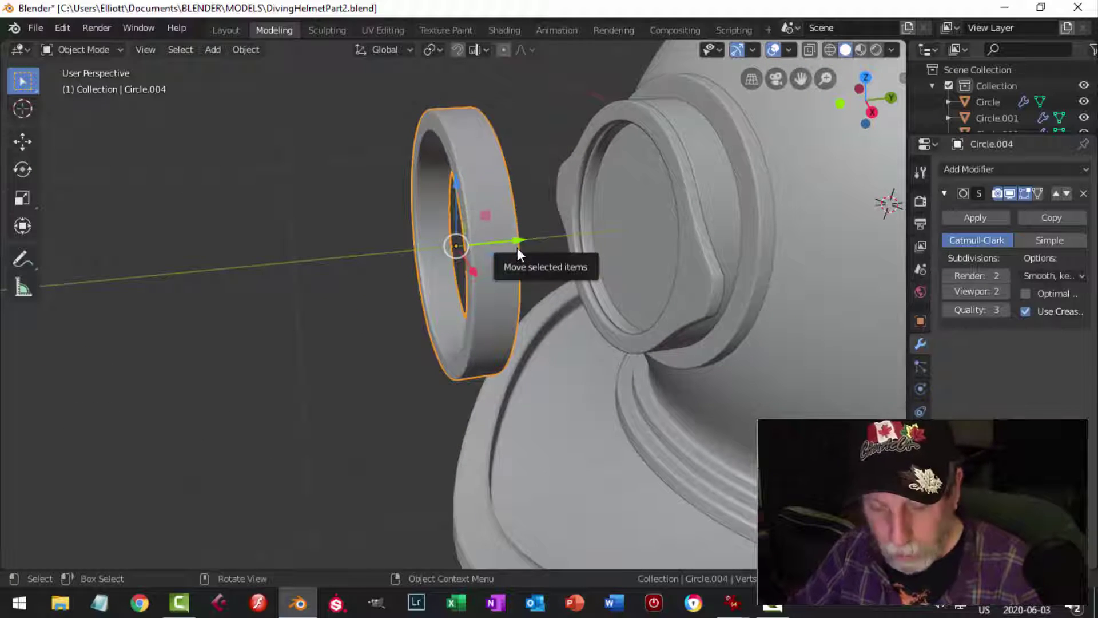
{"action": "key", "text": "shift"}
{"action": "key", "text": "shift+d"}
{"action": "left_click_drag", "start_coordinate": [522, 242], "coordinate": [489, 272]}
{"action": "scroll", "coordinate": [507, 262], "scroll_direction": "up", "scroll_amount": 2}
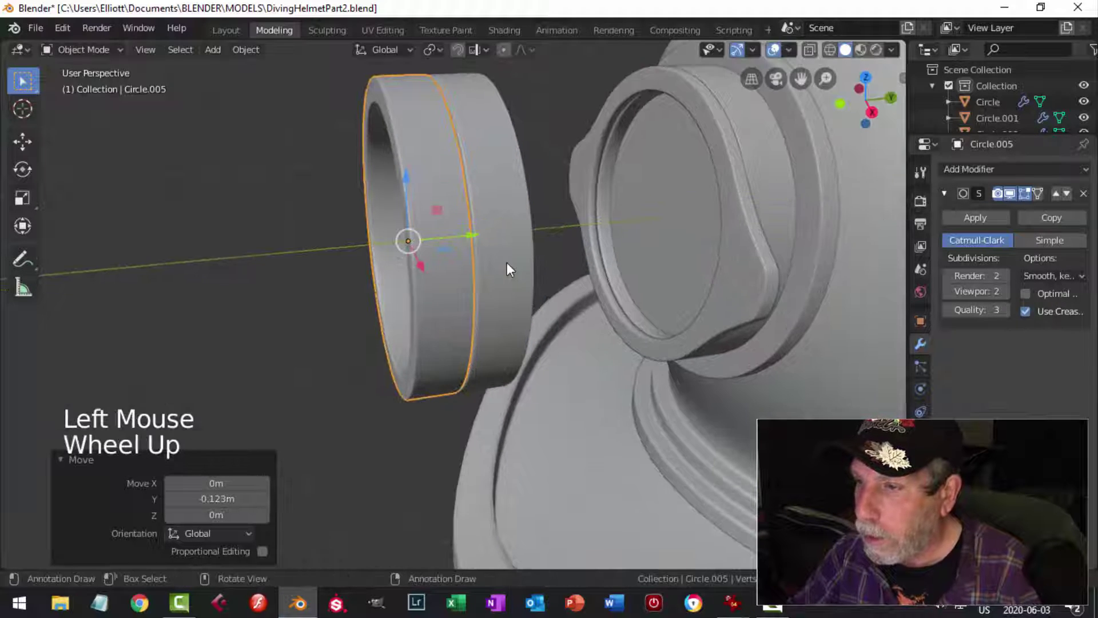
Step: Scale the new ring's whole mesh to 0.198 along Y and move it 0.076 m along Y toward the wider ring
{"action": "key", "text": "Tab"}
{"action": "key", "text": "a"}
{"action": "middle_click_drag", "start_coordinate": [522, 274], "coordinate": [500, 276]}
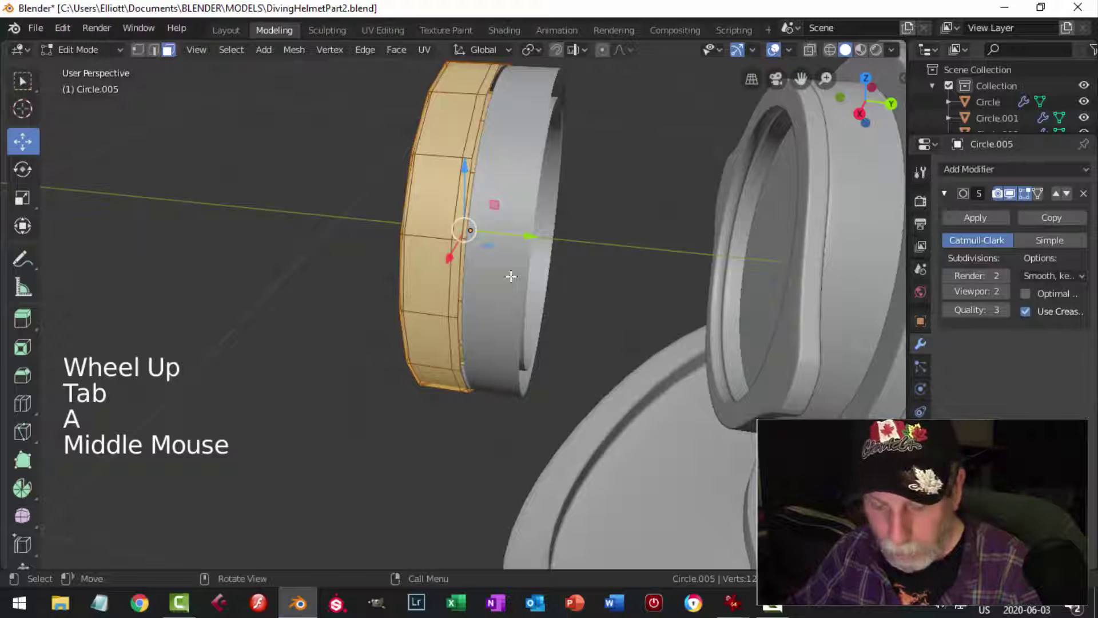
{"action": "key", "text": "s"}
{"action": "key", "text": "y"}
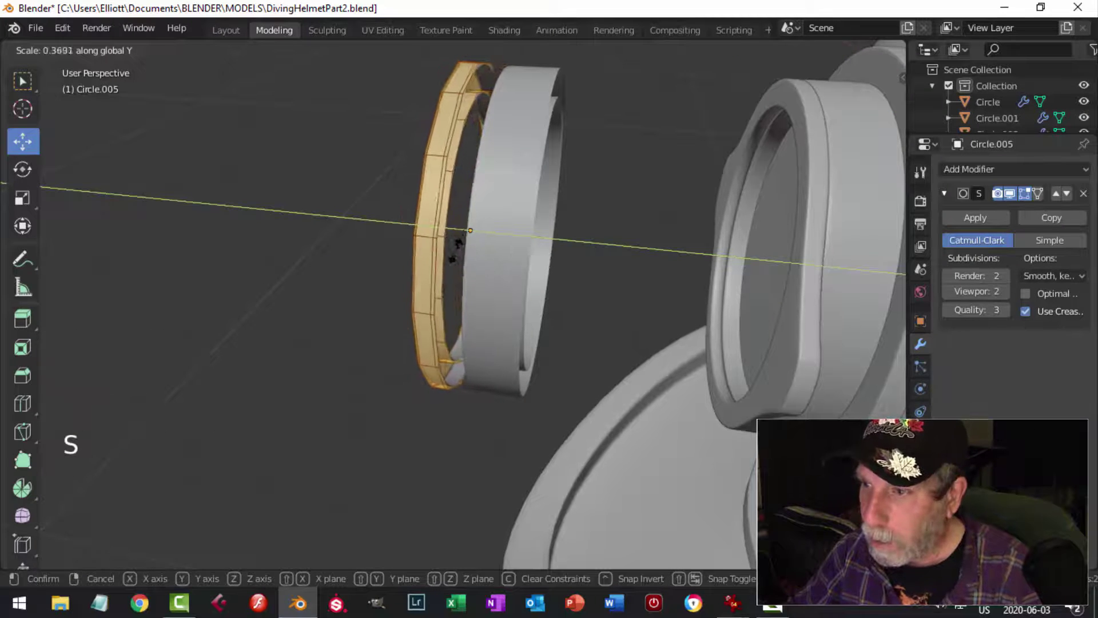
{"action": "left_click", "coordinate": [477, 230]}
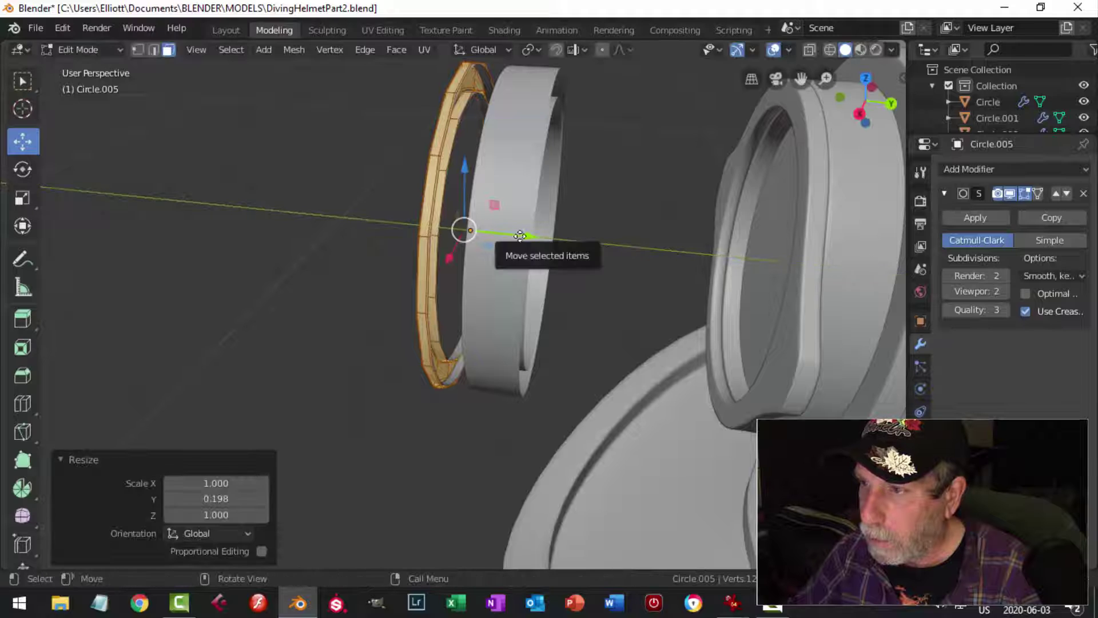
{"action": "left_click_drag", "start_coordinate": [520, 236], "coordinate": [551, 245]}
Step: Scale the thin front ring's mesh to 0.981 in X and Z only, then leave mesh editing and deselect it
{"action": "middle_click_drag", "start_coordinate": [566, 282], "coordinate": [651, 292]}
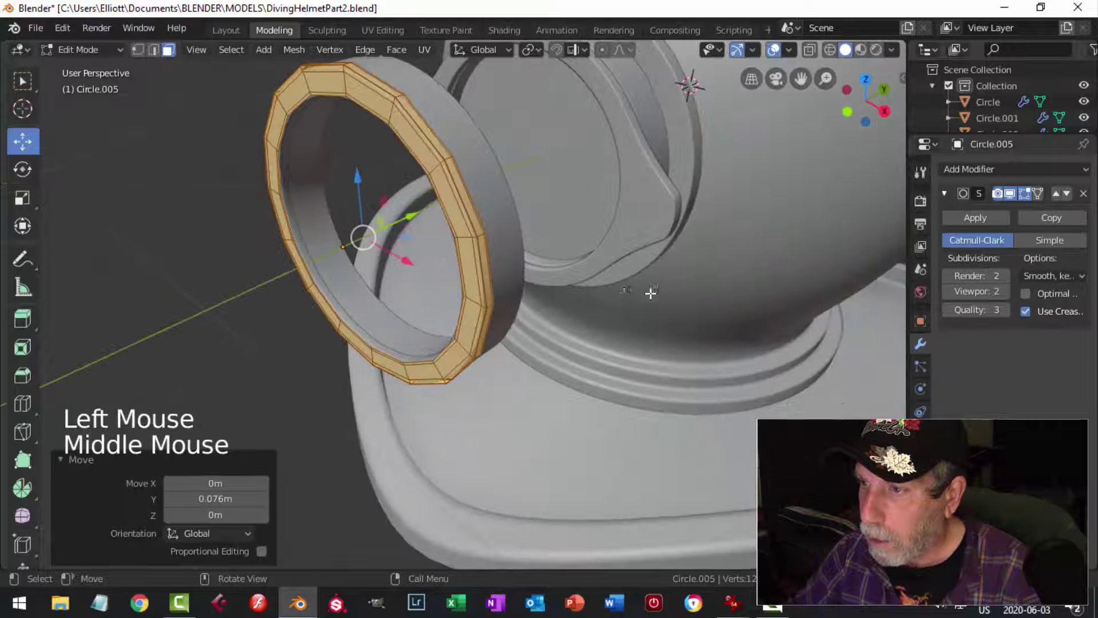
{"action": "key", "text": "s"}
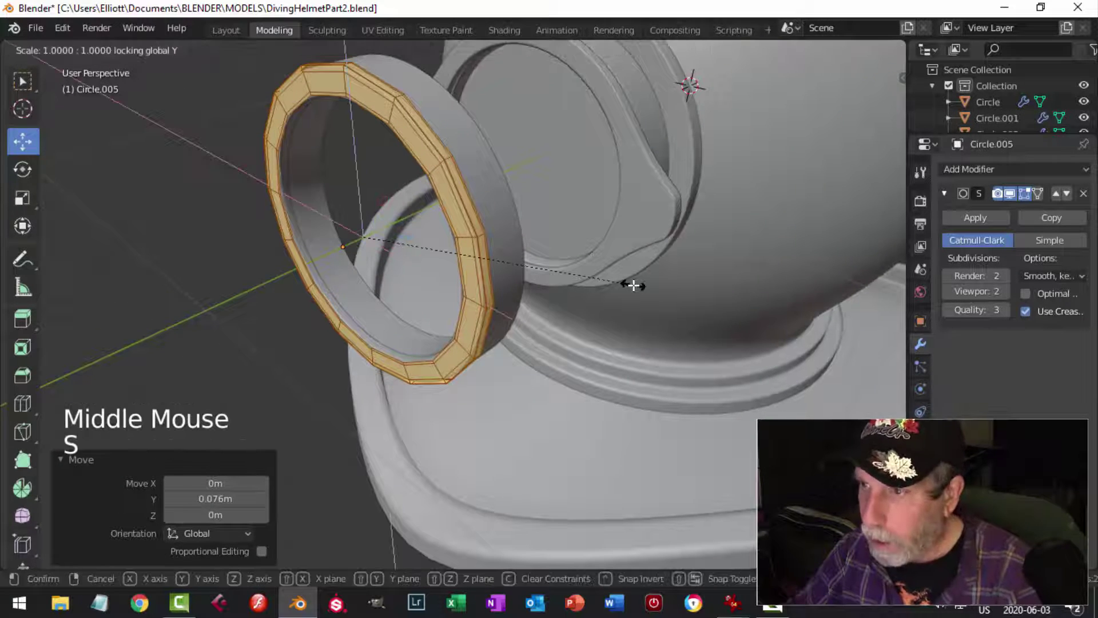
{"action": "left_click", "coordinate": [588, 271]}
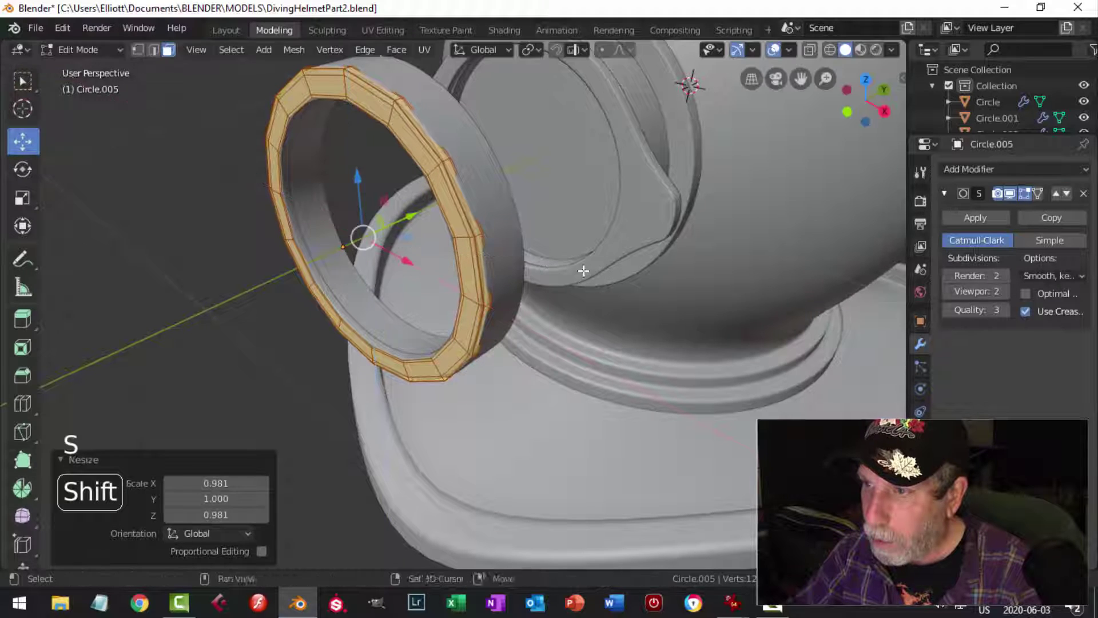
{"action": "key", "text": "Tab"}
{"action": "middle_click_drag", "start_coordinate": [559, 270], "coordinate": [559, 334]}
{"action": "key", "text": "alt+a"}
Step: Reopen the thin front ring for mesh editing with nothing selected
{"action": "scroll", "coordinate": [493, 273], "scroll_direction": "up", "scroll_amount": 2}
{"action": "scroll", "coordinate": [448, 307], "scroll_direction": "up", "scroll_amount": 2}
{"action": "scroll", "coordinate": [532, 335], "scroll_direction": "down", "scroll_amount": 6}
{"action": "middle_click_drag", "start_coordinate": [425, 309], "coordinate": [452, 295], "text": "shift"}
{"action": "middle_click_drag", "start_coordinate": [452, 294], "coordinate": [583, 255]}
{"action": "scroll", "coordinate": [508, 292], "scroll_direction": "up", "scroll_amount": 2}
{"action": "left_click", "coordinate": [492, 244]}
{"action": "key", "text": "Tab"}
{"action": "key", "text": "alt+a"}
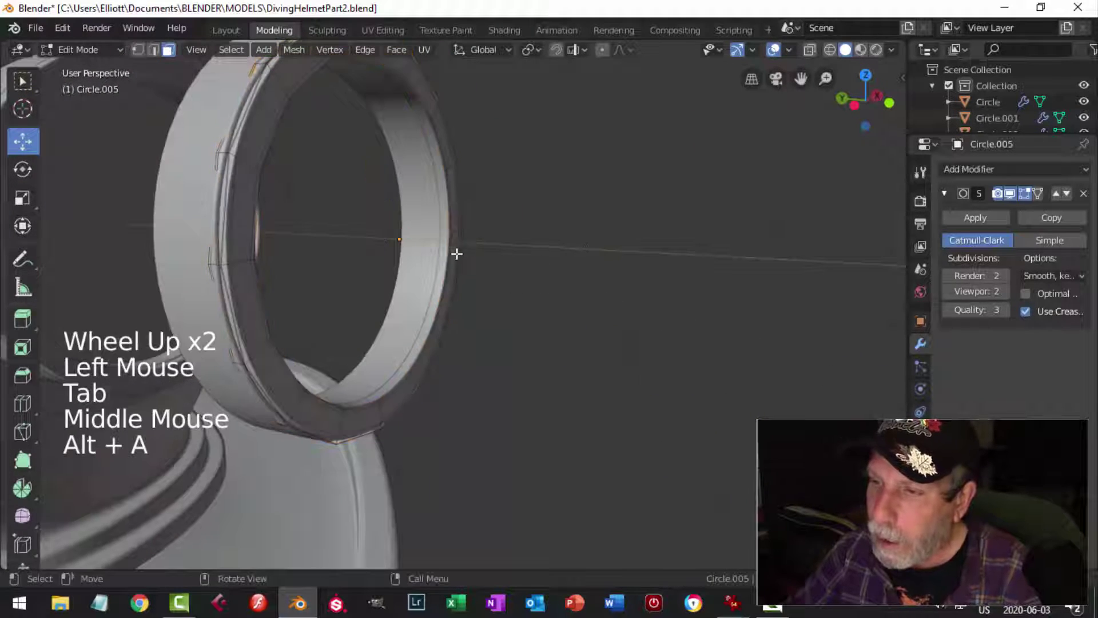
{"action": "middle_click_drag", "start_coordinate": [456, 253], "coordinate": [326, 268]}
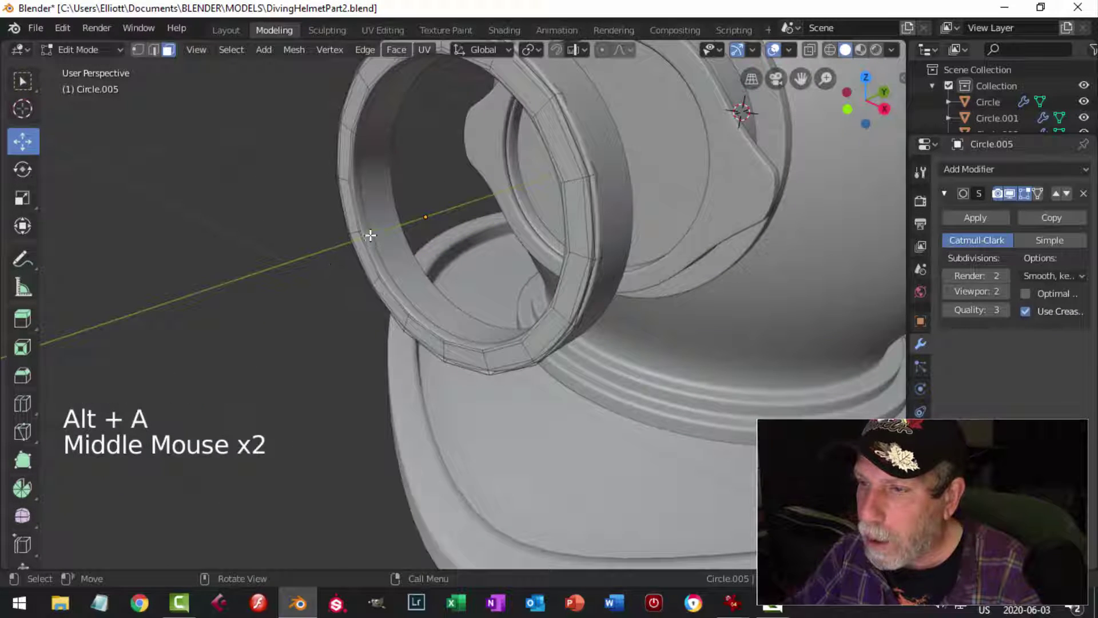
{"action": "middle_click_drag", "start_coordinate": [398, 246], "coordinate": [608, 226]}
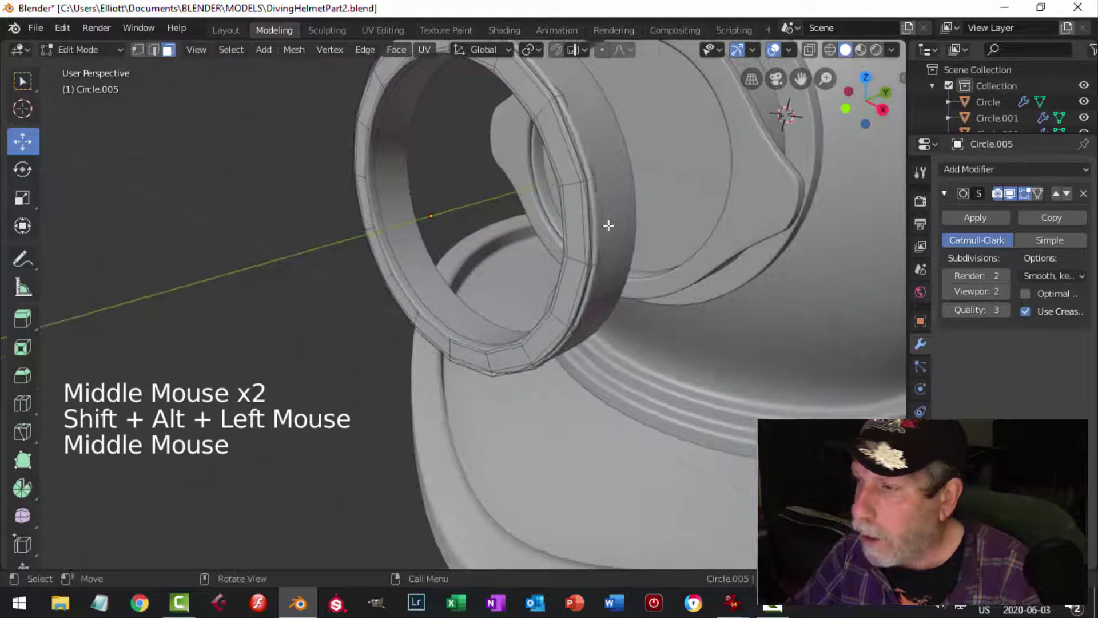
Step: Hide the ring's subdivision in the viewport and scale its inner face loop slightly inward in X and Z only
{"action": "left_click", "coordinate": [997, 194]}
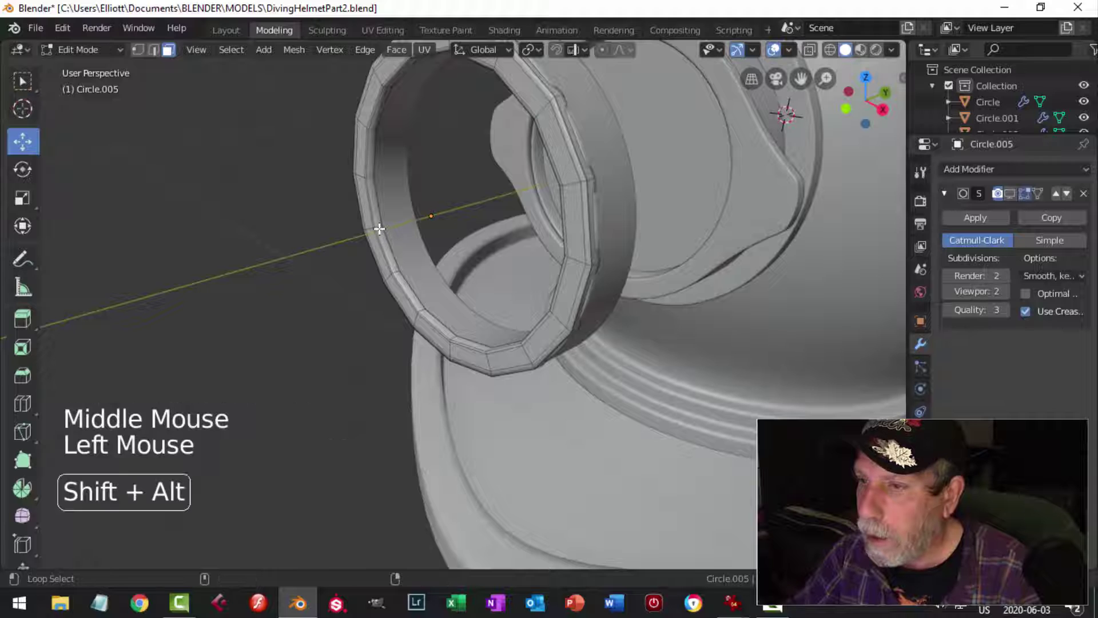
{"action": "scroll", "coordinate": [386, 231], "scroll_direction": "up", "scroll_amount": 3}
{"action": "middle_click_drag", "start_coordinate": [386, 231], "coordinate": [476, 290], "text": "shift"}
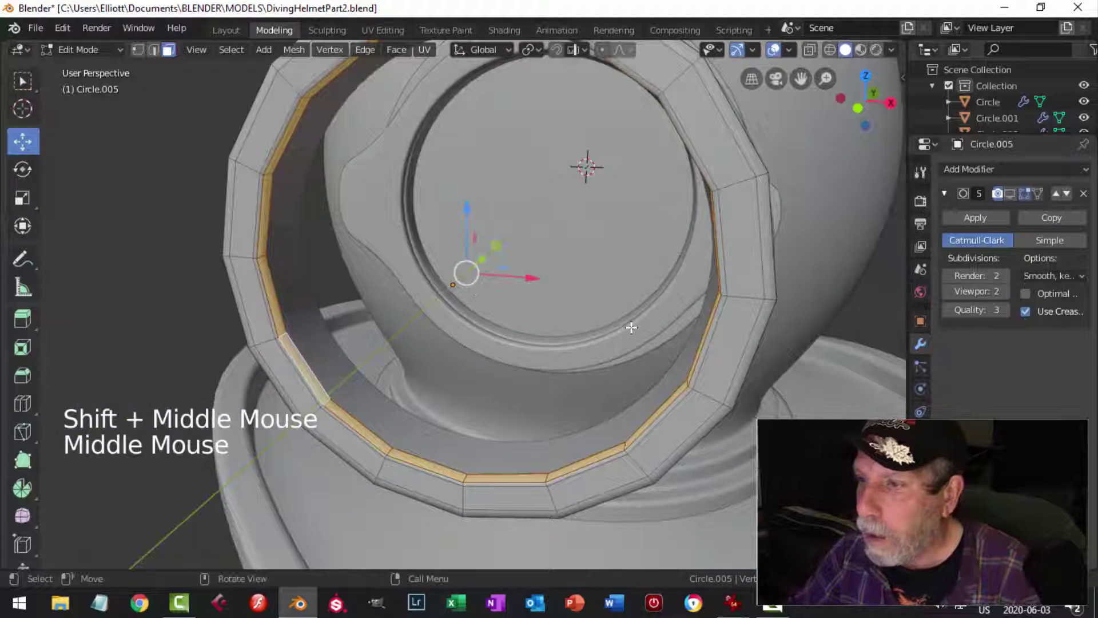
{"action": "key", "text": "s"}
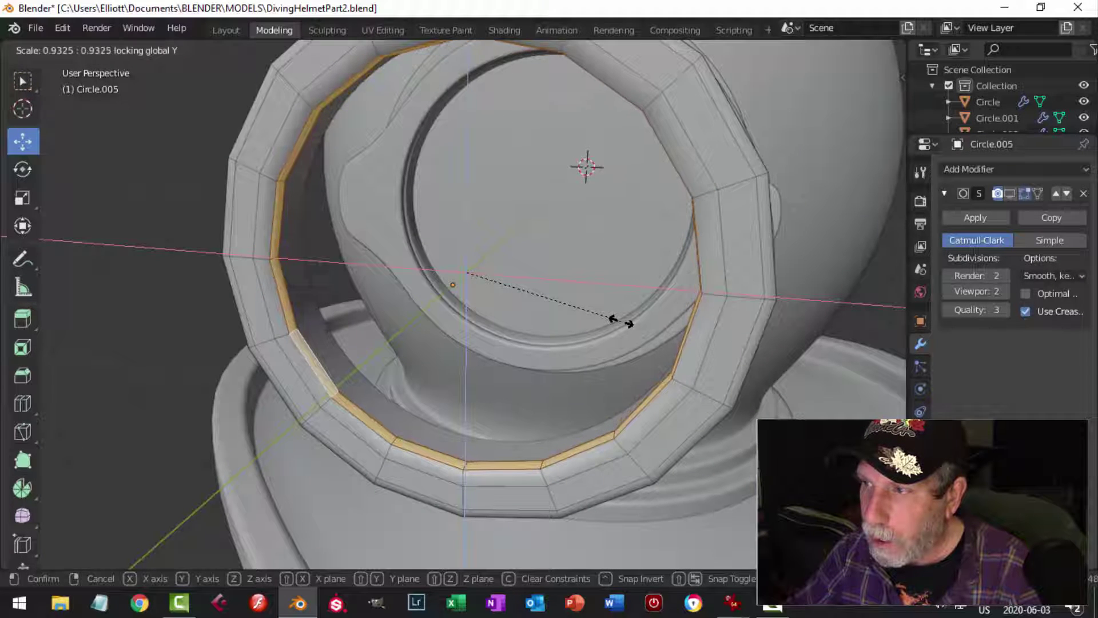
{"action": "left_click", "coordinate": [626, 322]}
{"action": "key", "text": "alt+a"}
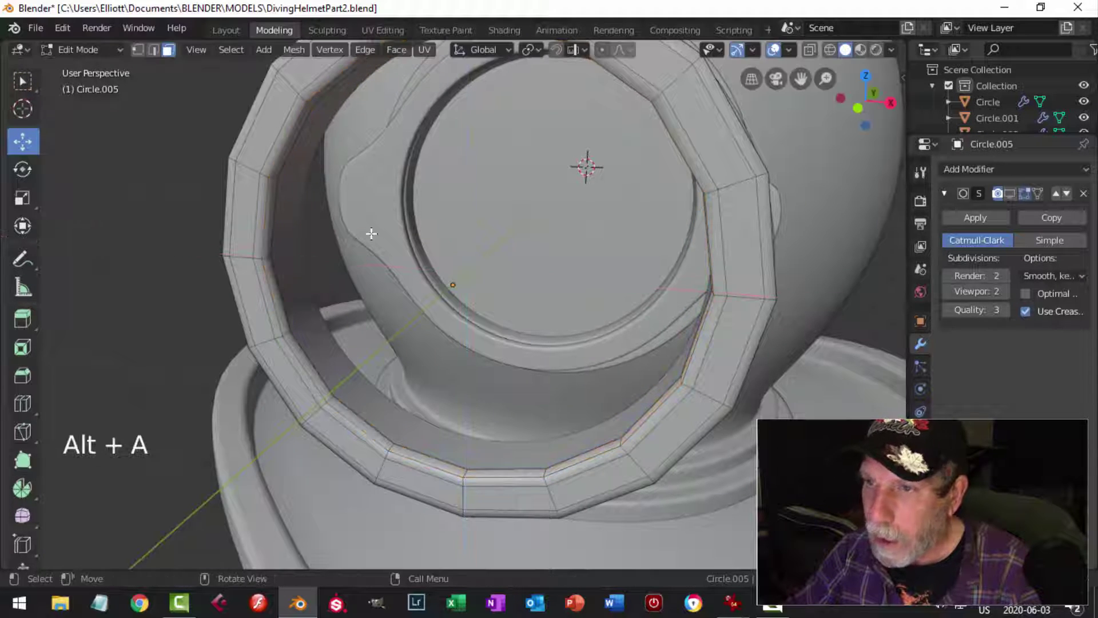
Step: Scale the front face's inner edge loop to 0.974, show the subdivision again and return the ring to object mode
{"action": "key", "text": "2"}
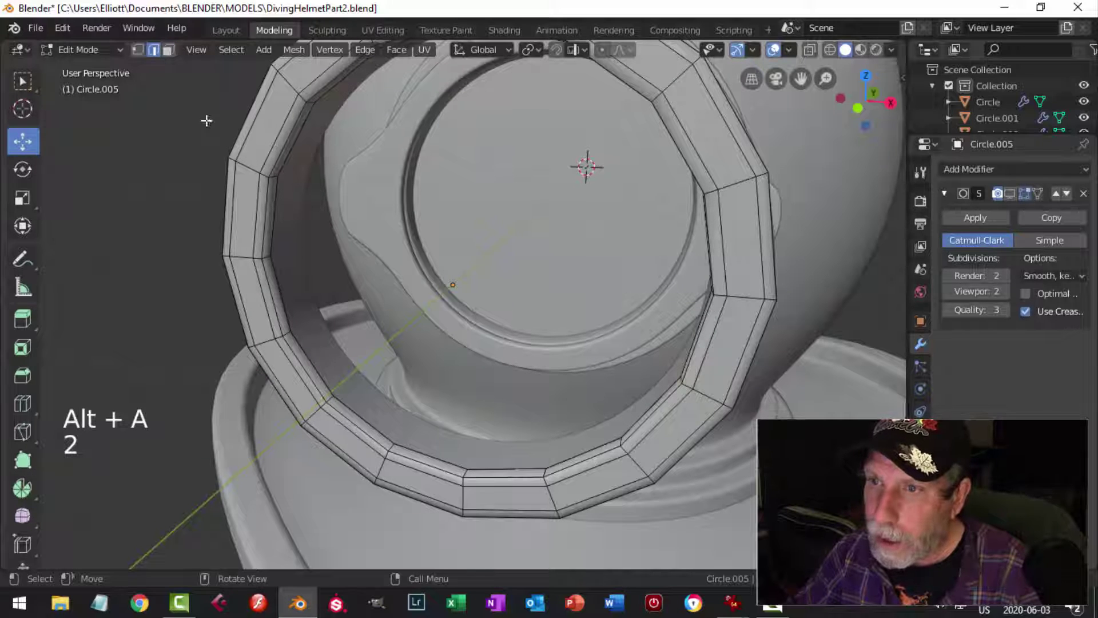
{"action": "left_click", "coordinate": [275, 129], "text": "alt+shift"}
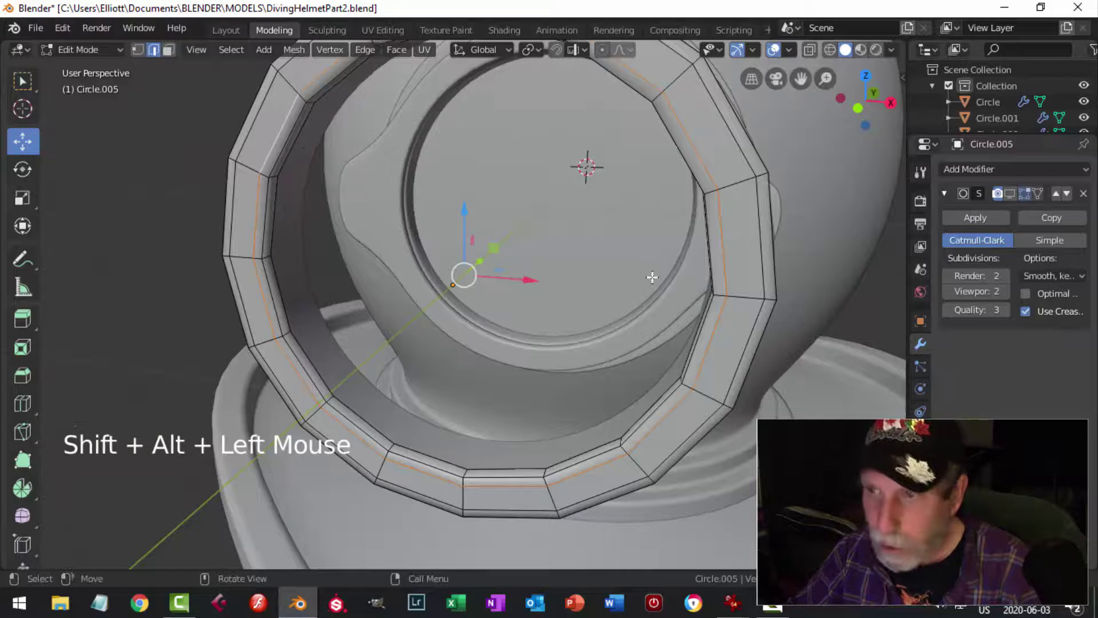
{"action": "key", "text": "s"}
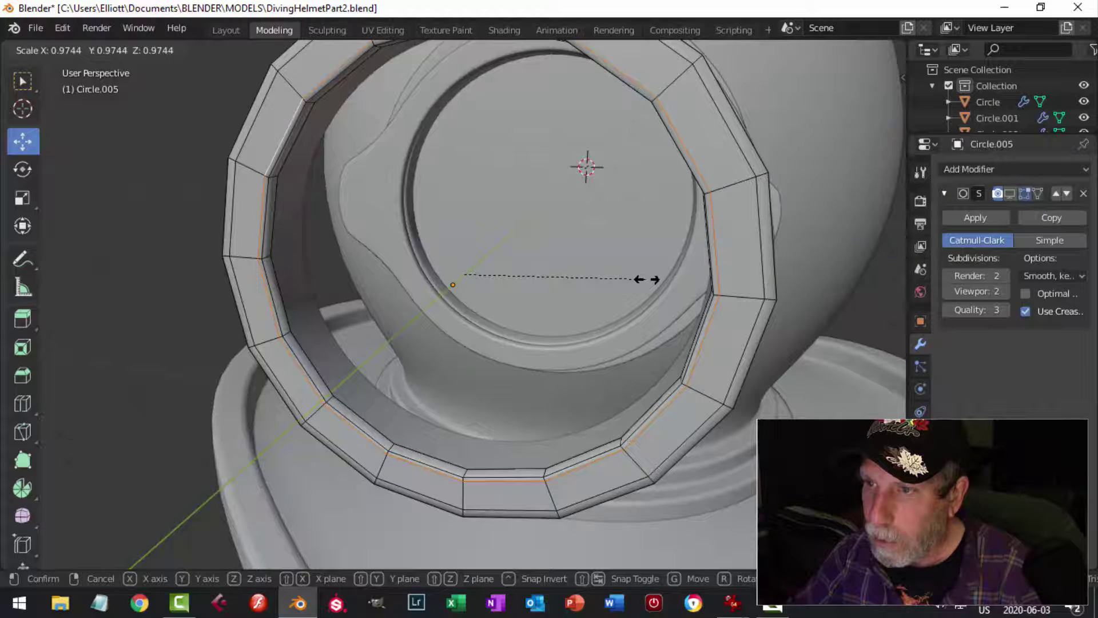
{"action": "left_click", "coordinate": [647, 279]}
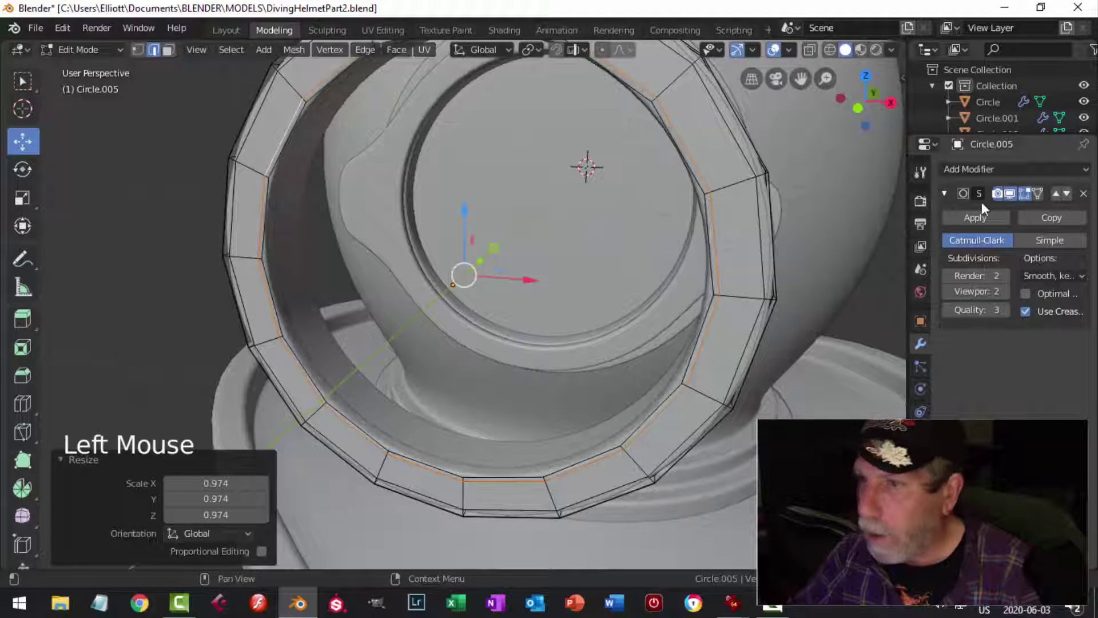
{"action": "key", "text": "alt+a"}
{"action": "key", "text": "Tab"}
{"action": "scroll", "coordinate": [643, 286], "scroll_direction": "down", "scroll_amount": 3}
{"action": "key", "text": "alt+a"}
Step: Examine the thin ring and the wider ring behind it against the helmet window from several angles
{"action": "middle_click_drag", "start_coordinate": [642, 286], "coordinate": [511, 267]}
{"action": "scroll", "coordinate": [483, 344], "scroll_direction": "up", "scroll_amount": 2}
{"action": "scroll", "coordinate": [833, 387], "scroll_direction": "down", "scroll_amount": 2}
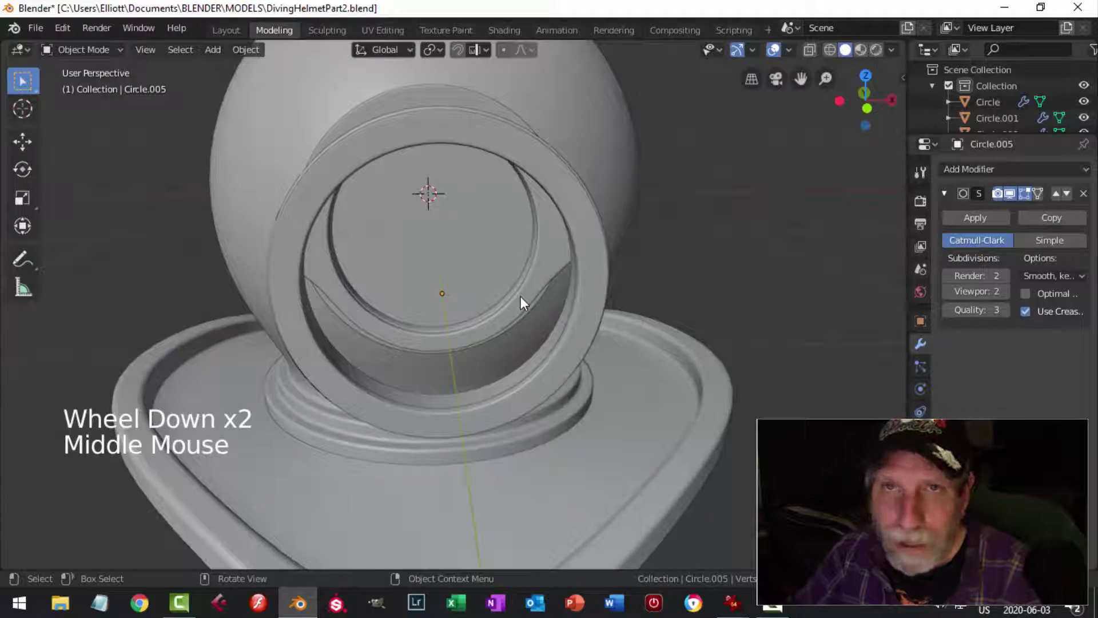
{"action": "scroll", "coordinate": [520, 296], "scroll_direction": "down", "scroll_amount": 1}
{"action": "middle_click_drag", "start_coordinate": [574, 301], "coordinate": [515, 340]}
{"action": "scroll", "coordinate": [445, 325], "scroll_direction": "down", "scroll_amount": 2}
{"action": "scroll", "coordinate": [539, 329], "scroll_direction": "up", "scroll_amount": 1}
{"action": "scroll", "coordinate": [539, 330], "scroll_direction": "up", "scroll_amount": 3}
{"action": "scroll", "coordinate": [592, 243], "scroll_direction": "down", "scroll_amount": 3}
{"action": "middle_click_drag", "start_coordinate": [553, 302], "coordinate": [640, 283]}
{"action": "middle_click_drag", "start_coordinate": [641, 283], "coordinate": [529, 226]}
Step: Set the thin front ring's origin to its geometry and snap the 3D cursor to the ring
{"action": "left_click", "coordinate": [477, 188]}
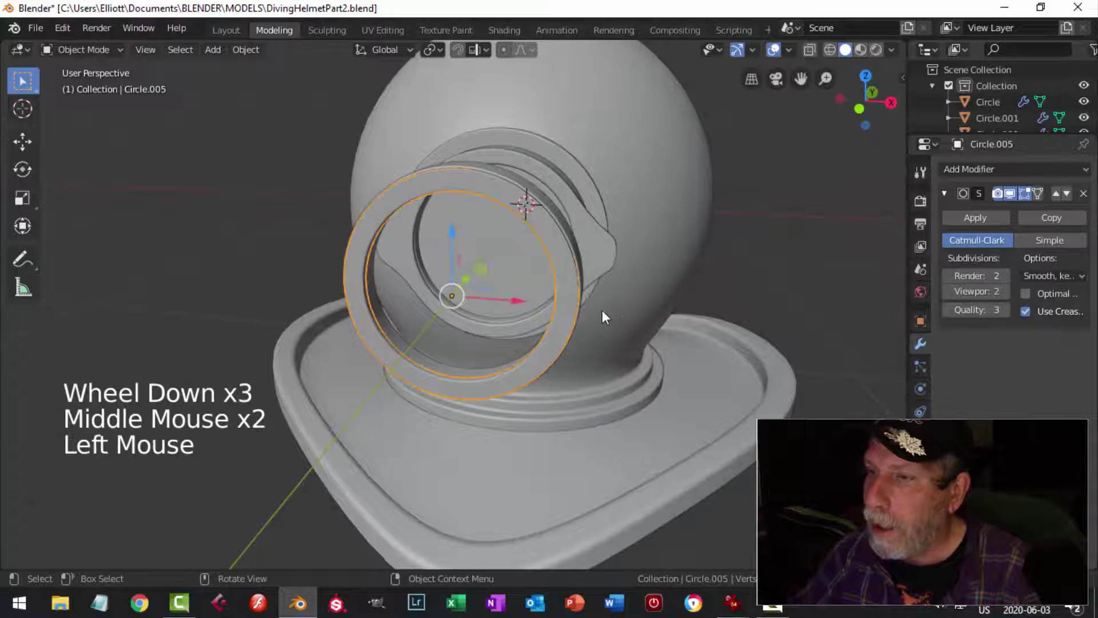
{"action": "scroll", "coordinate": [602, 310], "scroll_direction": "down", "scroll_amount": 2}
{"action": "mouse_move", "coordinate": [602, 310]}
{"action": "middle_mouse_down"}
{"action": "mouse_move", "coordinate": [489, 322]}
{"action": "mouse_move", "coordinate": [586, 316]}
{"action": "middle_mouse_up"}
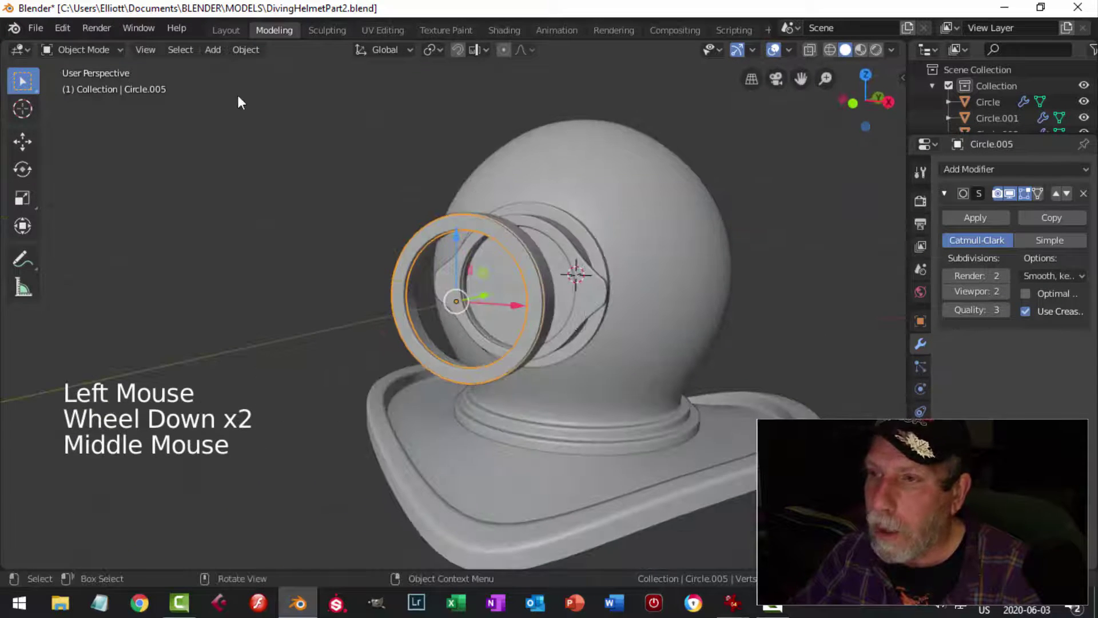
{"action": "left_click", "coordinate": [247, 50]}
{"action": "mouse_move", "coordinate": [281, 86]}
{"action": "left_click", "coordinate": [415, 100]}
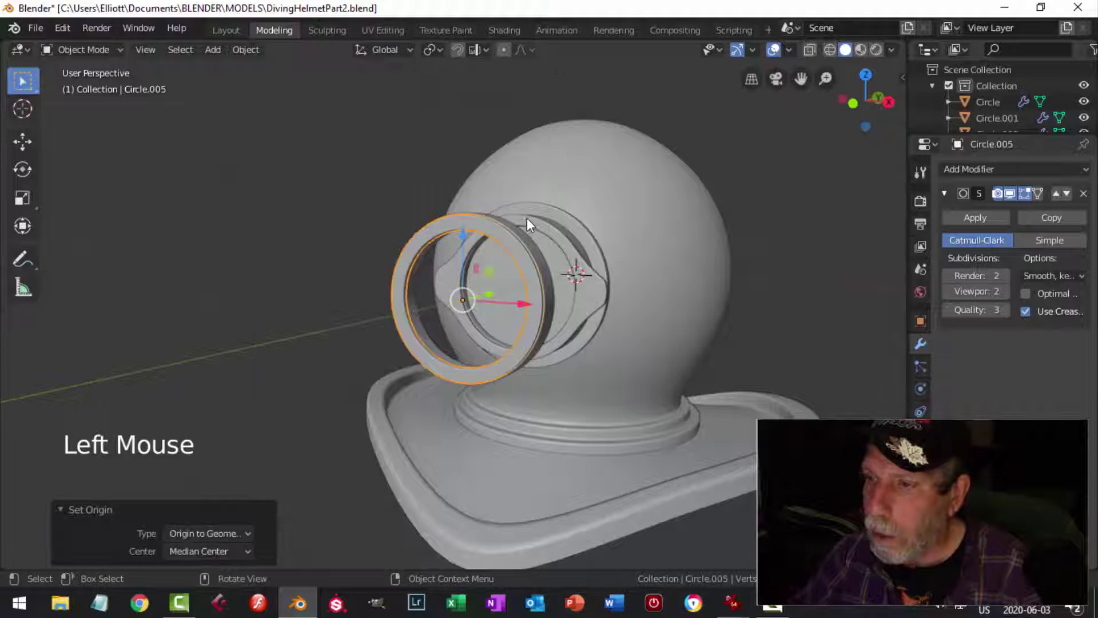
{"action": "key", "text": "shift+s"}
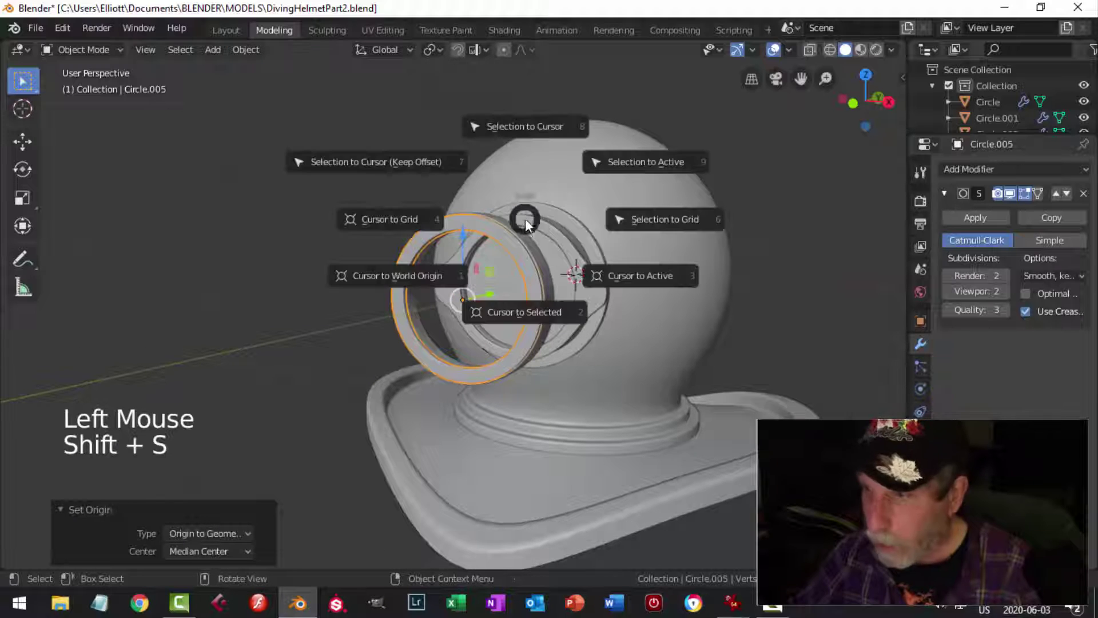
{"action": "left_click", "coordinate": [531, 308]}
{"action": "scroll", "coordinate": [502, 267], "scroll_direction": "down", "scroll_amount": 3}
{"action": "mouse_move", "coordinate": [502, 267]}
{"action": "middle_mouse_down"}
{"action": "mouse_move", "coordinate": [561, 321]}
{"action": "mouse_move", "coordinate": [654, 294]}
{"action": "mouse_move", "coordinate": [561, 294]}
{"action": "mouse_move", "coordinate": [511, 310]}
{"action": "mouse_move", "coordinate": [495, 270]}
{"action": "middle_mouse_up"}
{"action": "scroll", "coordinate": [568, 285], "scroll_direction": "up", "scroll_amount": 3}
{"action": "middle_click_drag", "start_coordinate": [567, 285], "coordinate": [552, 315]}
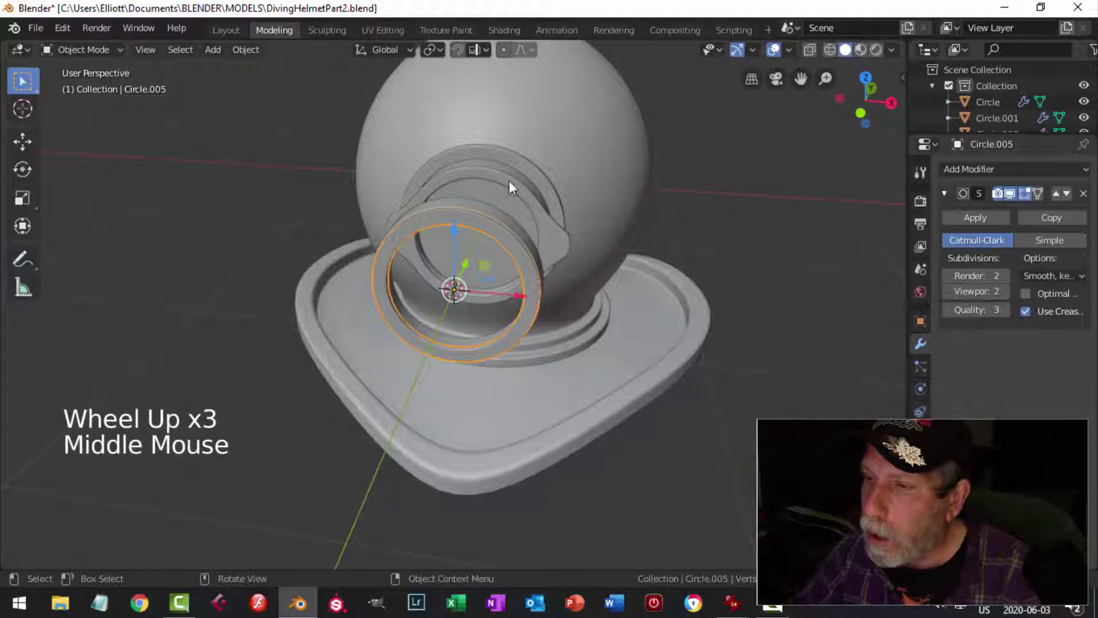
{"action": "middle_click_drag", "start_coordinate": [519, 211], "coordinate": [568, 283]}
{"action": "key", "text": "a"}
{"action": "key", "text": "alt+a"}
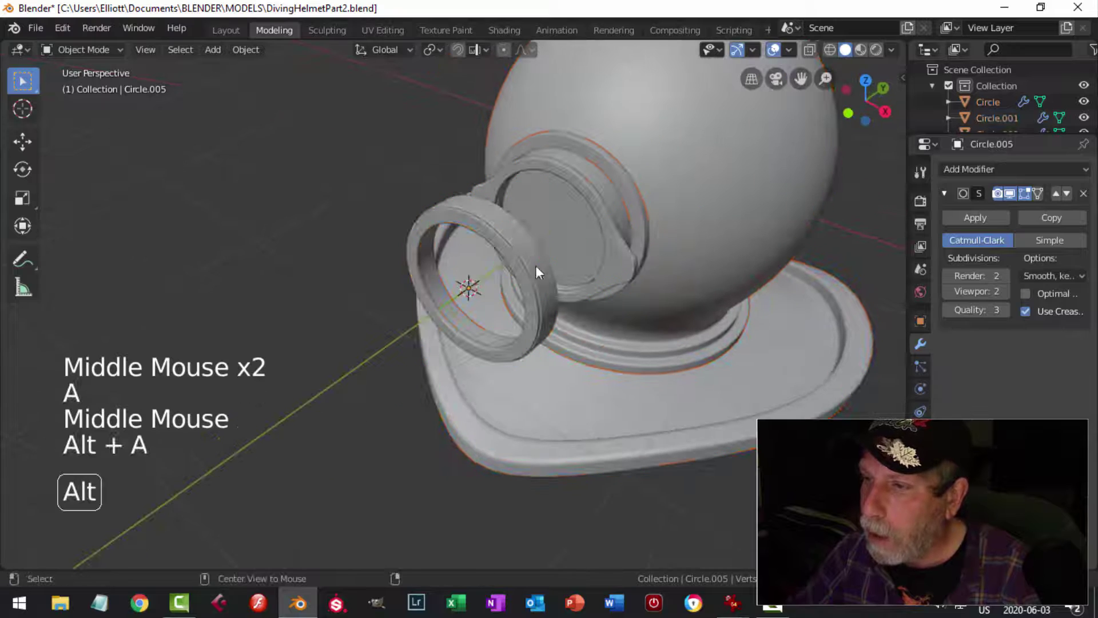
Step: Select both rings in front of the window and scale them to 0.947 in X and Z only
{"action": "left_click", "coordinate": [522, 246]}
{"action": "left_click", "coordinate": [438, 217], "text": "shift"}
{"action": "middle_click_drag", "start_coordinate": [438, 217], "coordinate": [571, 259]}
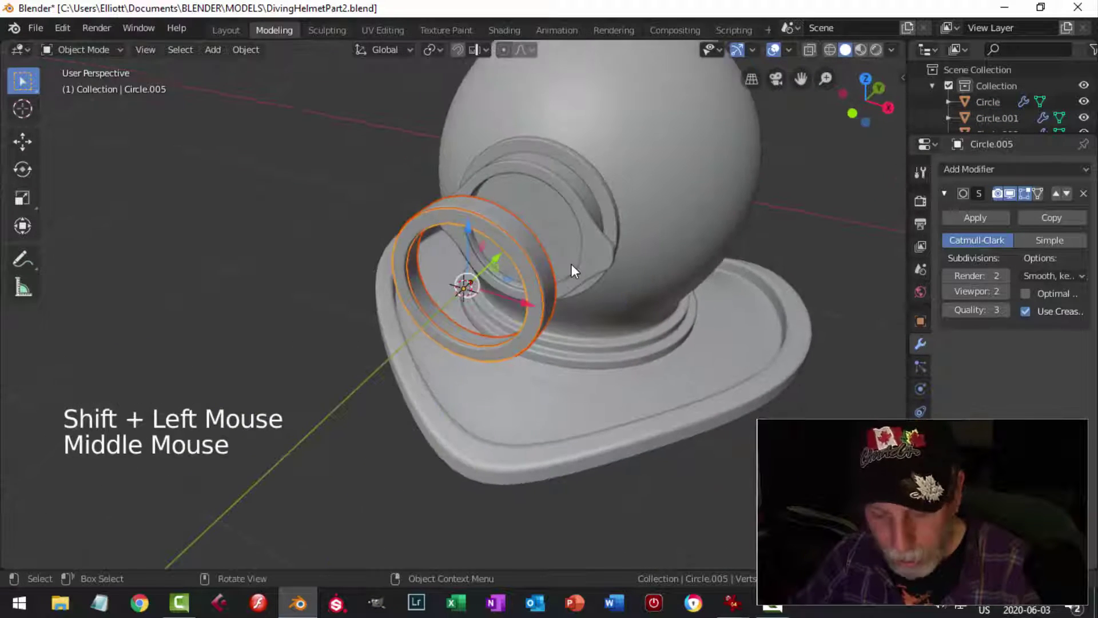
{"action": "key", "text": "s"}
{"action": "key", "text": "shift+y"}
{"action": "key", "text": "shift"}
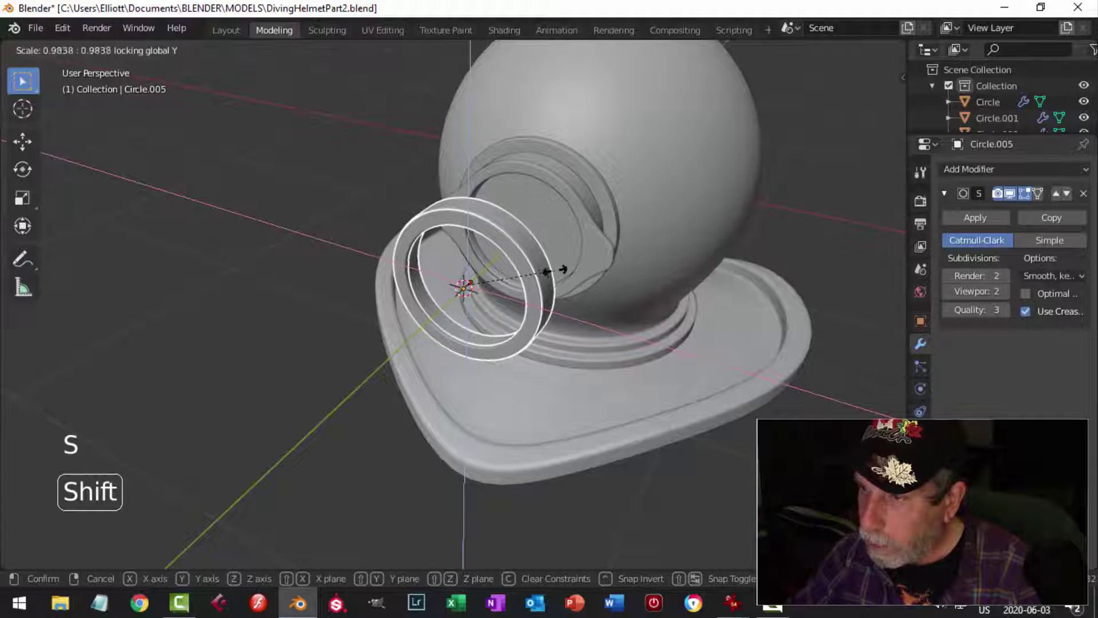
{"action": "left_click", "coordinate": [517, 280]}
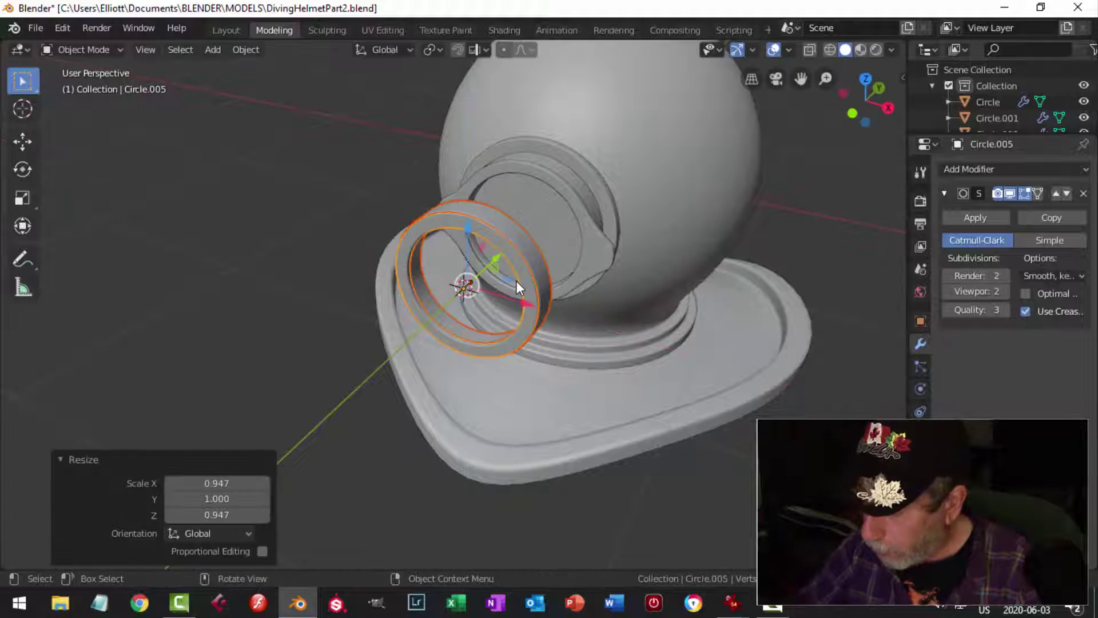
Step: In front view, scale both rings by a further 0.982 in X and Z to fit the window, and deselect them
{"action": "key", "text": "KP_1"}
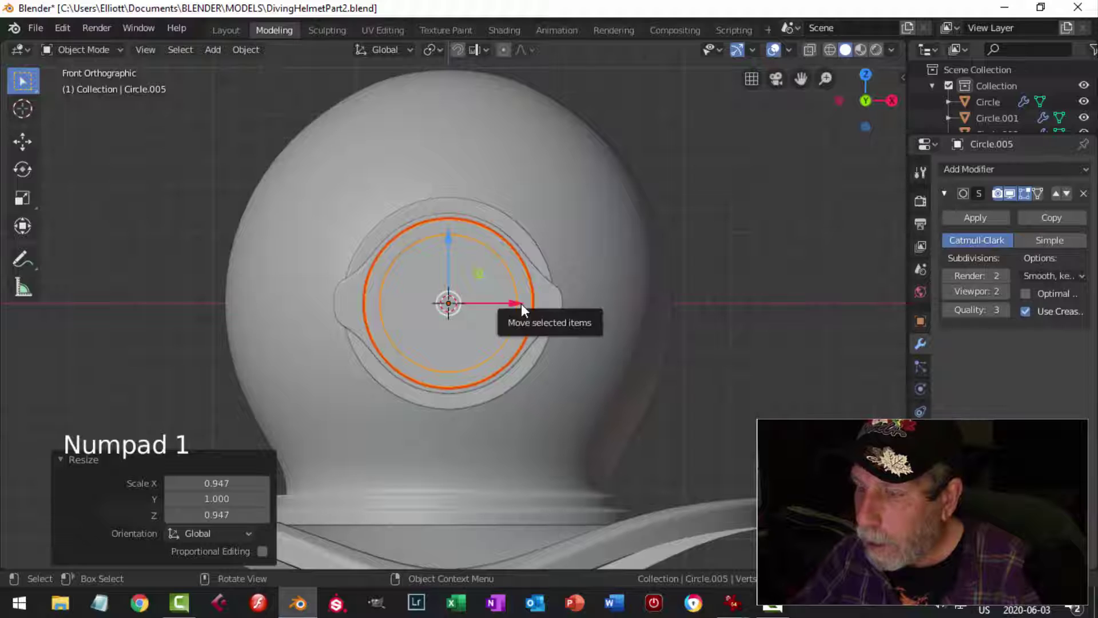
{"action": "key", "text": "s"}
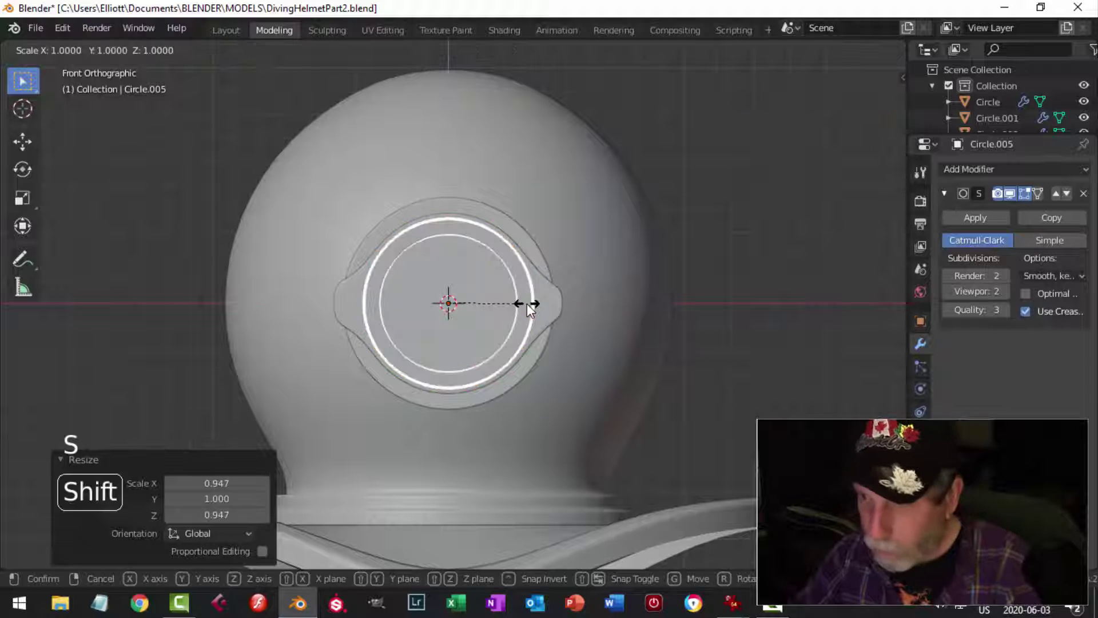
{"action": "key", "text": "shift+y"}
{"action": "left_click", "coordinate": [564, 303]}
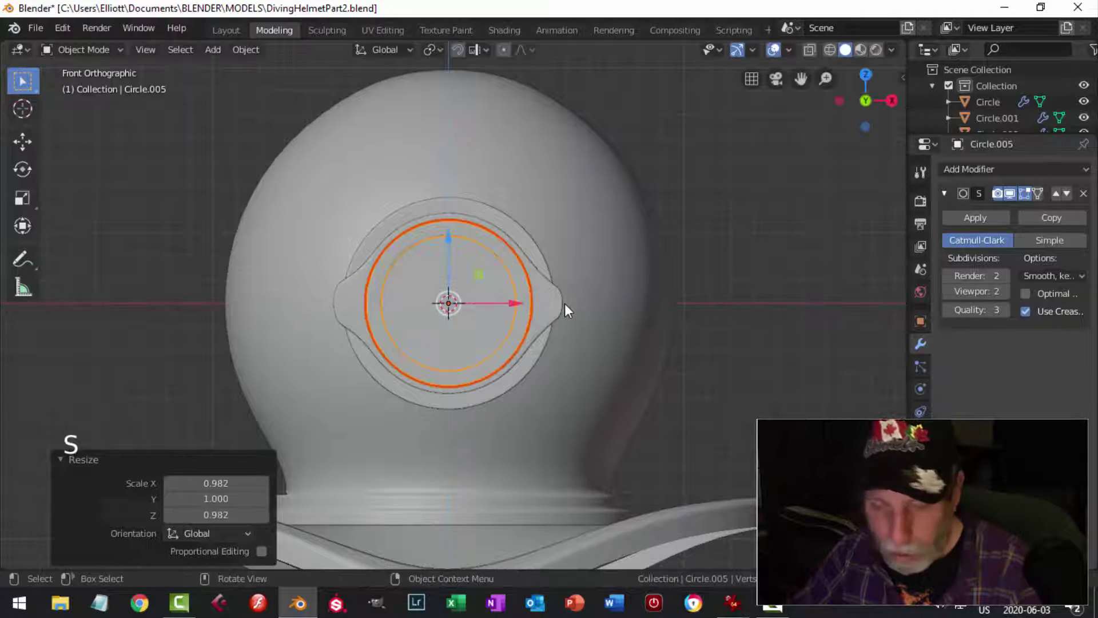
{"action": "key", "text": "alt+a"}
Step: Add a mesh plane at the 3D cursor in the centre of the separate front ring
{"action": "middle_click_drag", "start_coordinate": [589, 279], "coordinate": [479, 341]}
{"action": "middle_click_drag", "start_coordinate": [496, 304], "coordinate": [516, 247]}
{"action": "scroll", "coordinate": [516, 298], "scroll_direction": "up", "scroll_amount": 3}
{"action": "scroll", "coordinate": [561, 307], "scroll_direction": "down", "scroll_amount": 3}
{"action": "scroll", "coordinate": [577, 312], "scroll_direction": "down", "scroll_amount": 1}
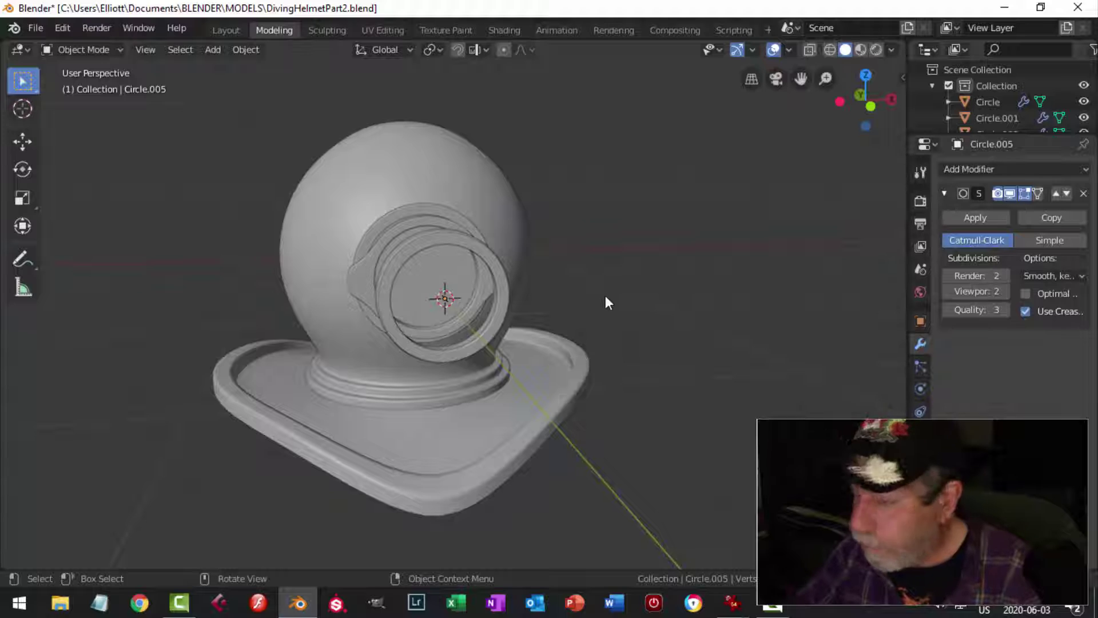
{"action": "middle_click_drag", "start_coordinate": [586, 330], "coordinate": [480, 380]}
{"action": "scroll", "coordinate": [560, 352], "scroll_direction": "up", "scroll_amount": 2}
{"action": "middle_click_drag", "start_coordinate": [561, 352], "coordinate": [580, 306], "text": "shift"}
{"action": "key", "text": "shift+a"}
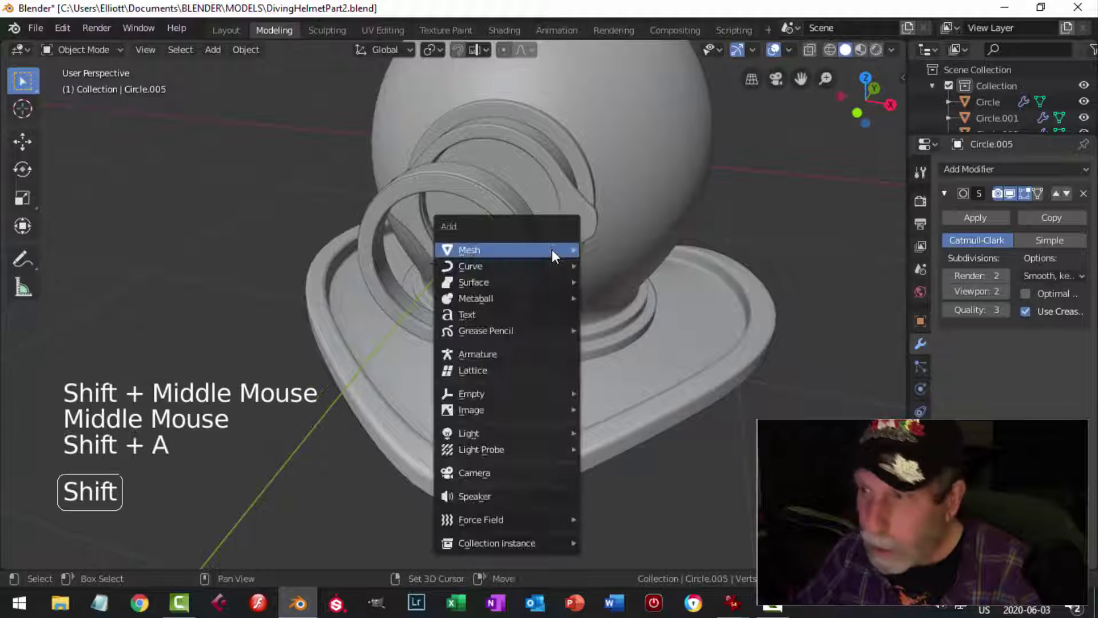
{"action": "mouse_move", "coordinate": [551, 250]}
{"action": "left_click", "coordinate": [623, 246]}
{"action": "middle_click_drag", "start_coordinate": [623, 245], "coordinate": [581, 268]}
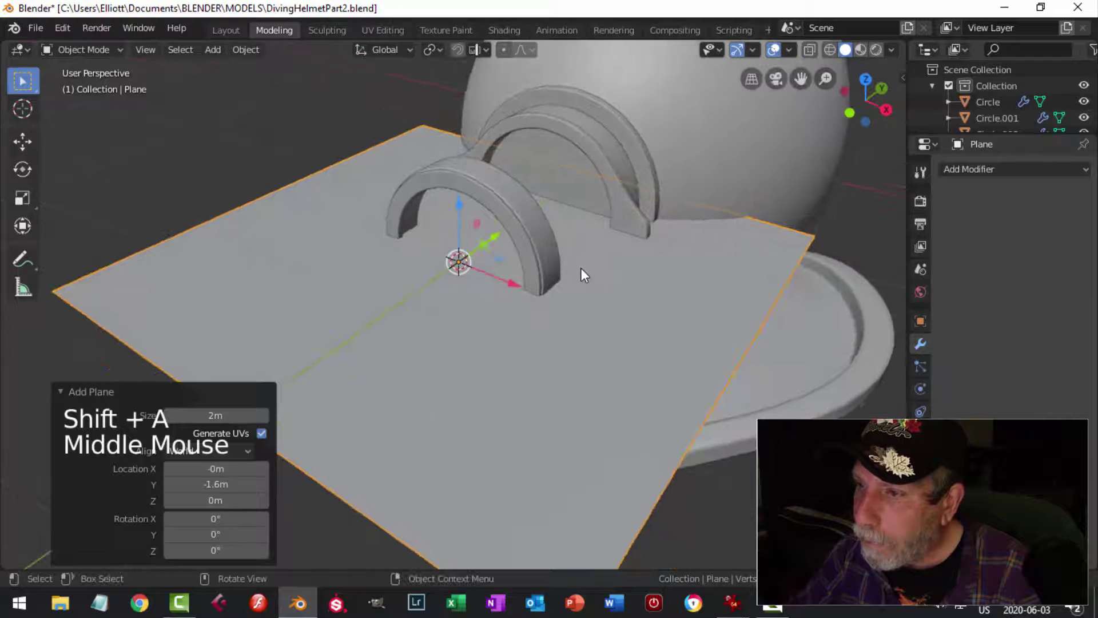
Step: Edit the plane and delete its two vertices nearest the helmet, keeping only the far edge
{"action": "key", "text": "Tab"}
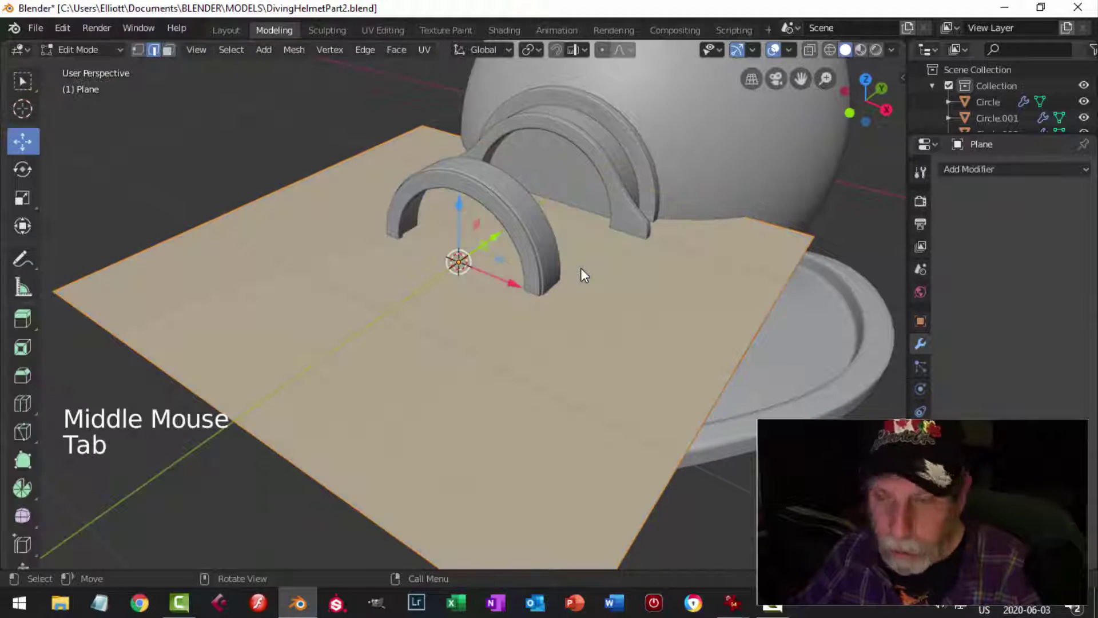
{"action": "key", "text": "1"}
{"action": "left_click", "coordinate": [399, 107]}
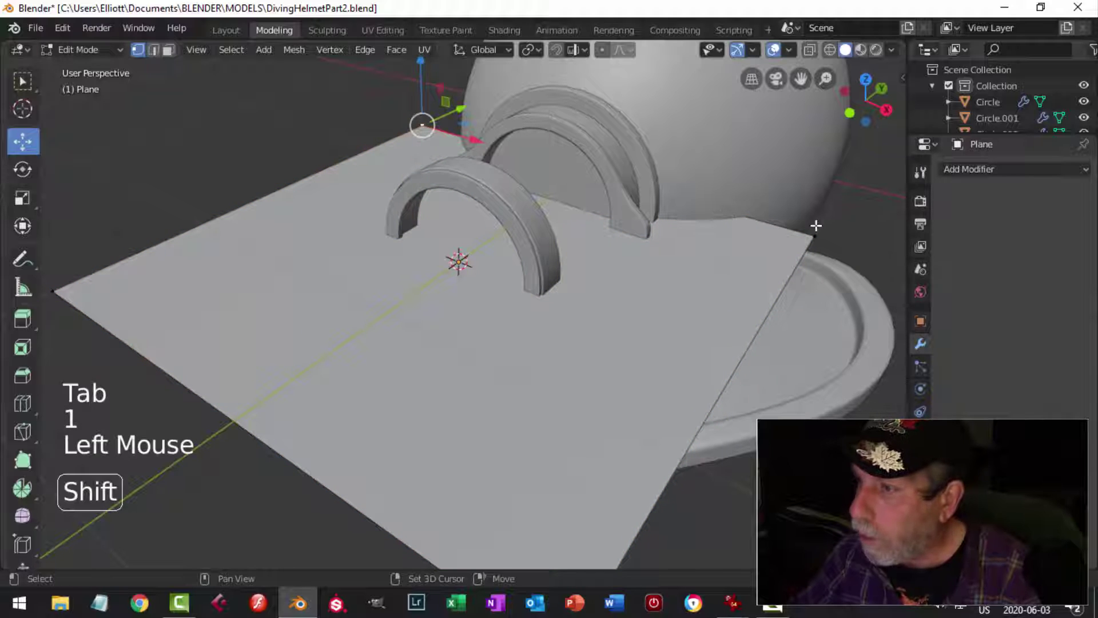
{"action": "left_click", "coordinate": [727, 216], "text": "shift"}
{"action": "key", "text": "x"}
{"action": "left_click", "coordinate": [787, 197]}
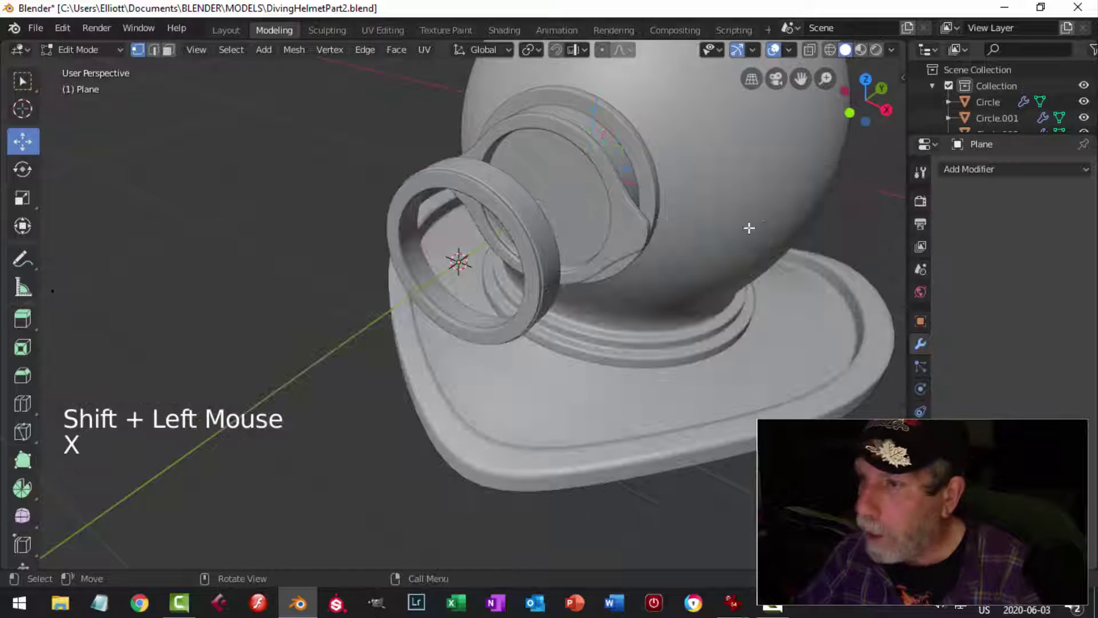
Step: Move the remaining edge 1.01 m in Y back to the ring and scale it to 0.305 in X
{"action": "key", "text": "a"}
{"action": "scroll", "coordinate": [618, 297], "scroll_direction": "down", "scroll_amount": 4}
{"action": "middle_click_drag", "start_coordinate": [619, 297], "coordinate": [403, 302]}
{"action": "left_click_drag", "start_coordinate": [394, 307], "coordinate": [535, 299]}
{"action": "middle_click_drag", "start_coordinate": [534, 300], "coordinate": [716, 288]}
{"action": "key", "text": "s"}
{"action": "key", "text": "x"}
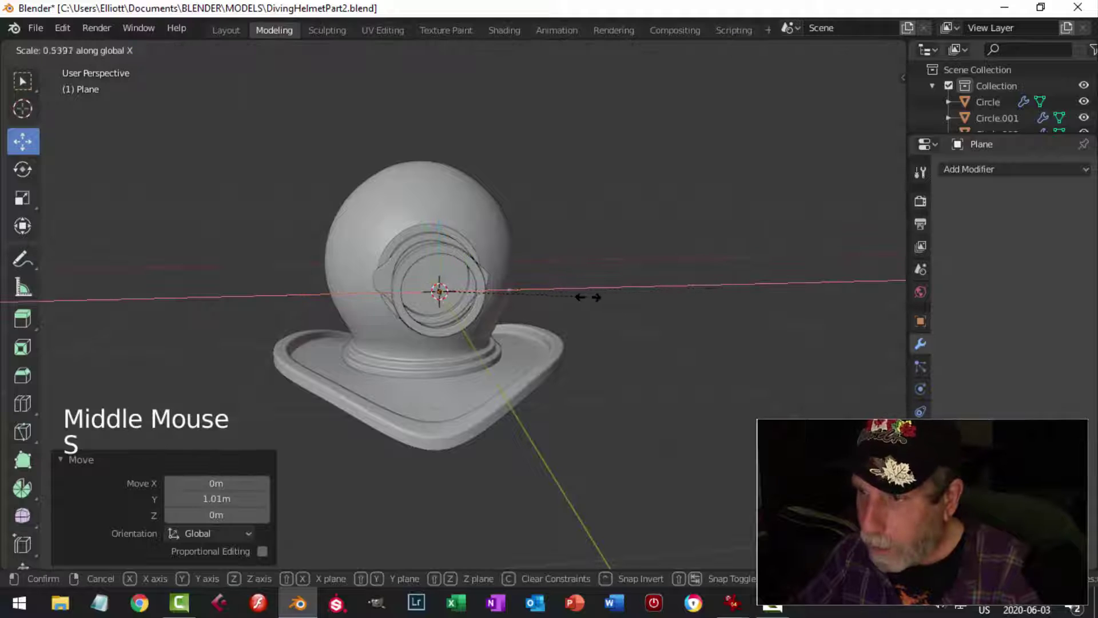
{"action": "left_click", "coordinate": [523, 307]}
{"action": "middle_click_drag", "start_coordinate": [572, 265], "coordinate": [417, 350]}
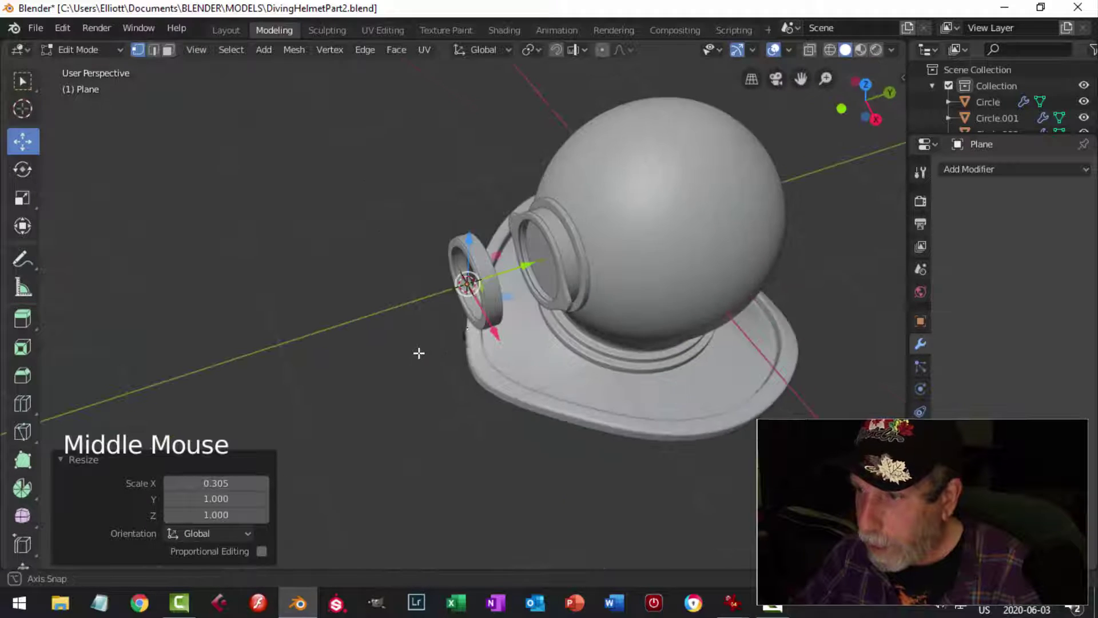
Step: Shift the edge -0.0206 m in Y to the ring's front face and widen it by 1.025 in X
{"action": "scroll", "coordinate": [509, 296], "scroll_direction": "up", "scroll_amount": 3}
{"action": "left_click_drag", "start_coordinate": [540, 252], "coordinate": [530, 253]}
{"action": "key", "text": "KP_Decimal"}
{"action": "scroll", "coordinate": [495, 270], "scroll_direction": "up", "scroll_amount": 2}
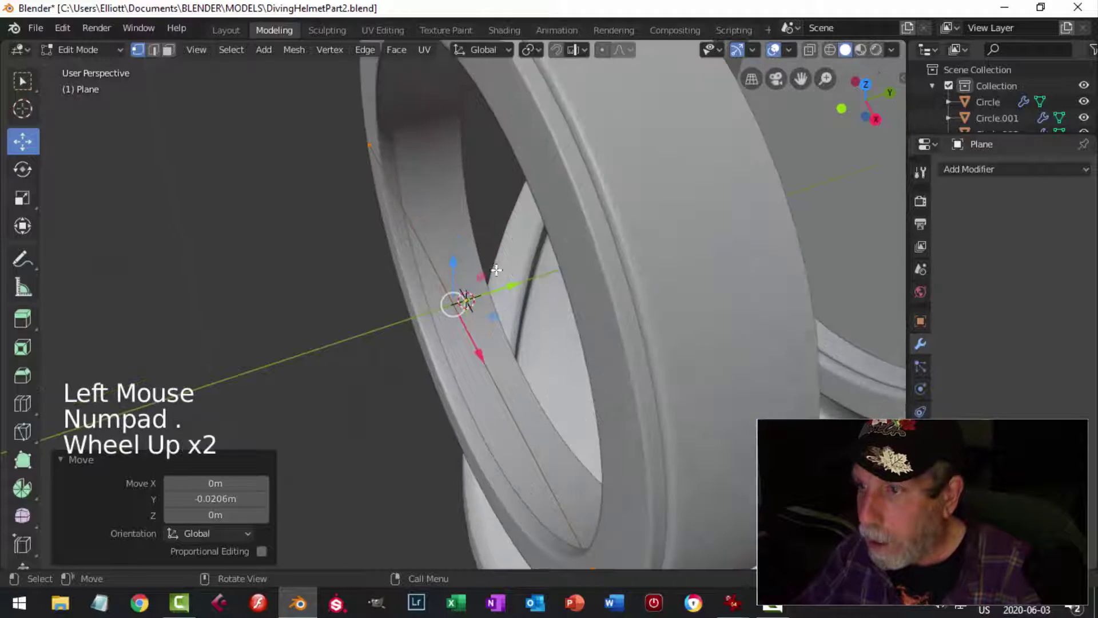
{"action": "middle_click_drag", "start_coordinate": [495, 269], "coordinate": [660, 188]}
{"action": "scroll", "coordinate": [669, 232], "scroll_direction": "down", "scroll_amount": 1}
{"action": "middle_click_drag", "start_coordinate": [669, 233], "coordinate": [658, 274]}
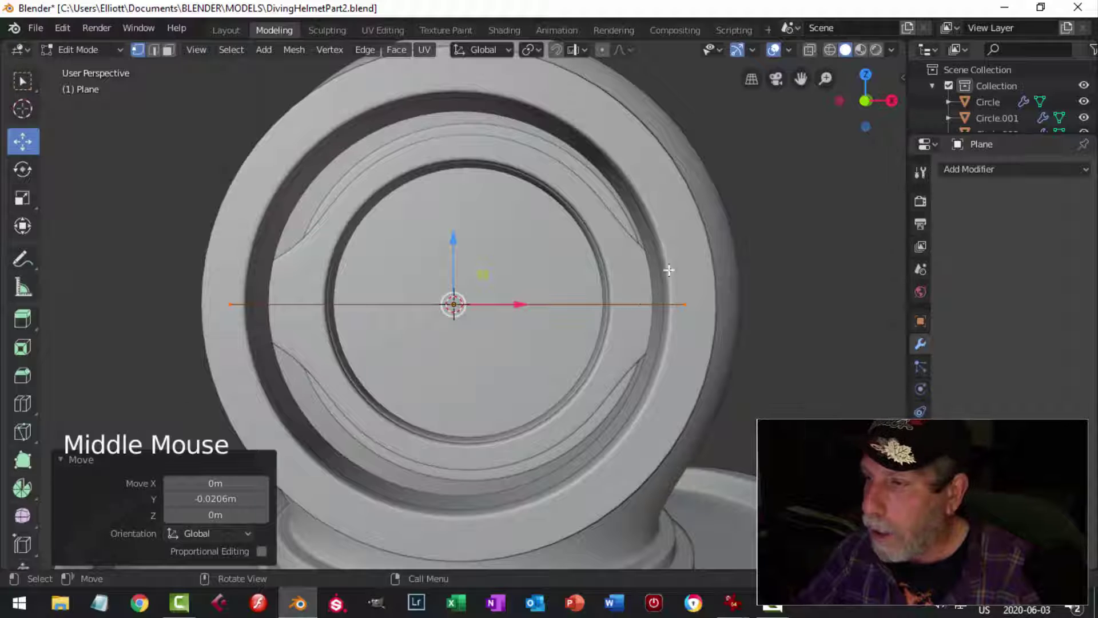
{"action": "key", "text": "s"}
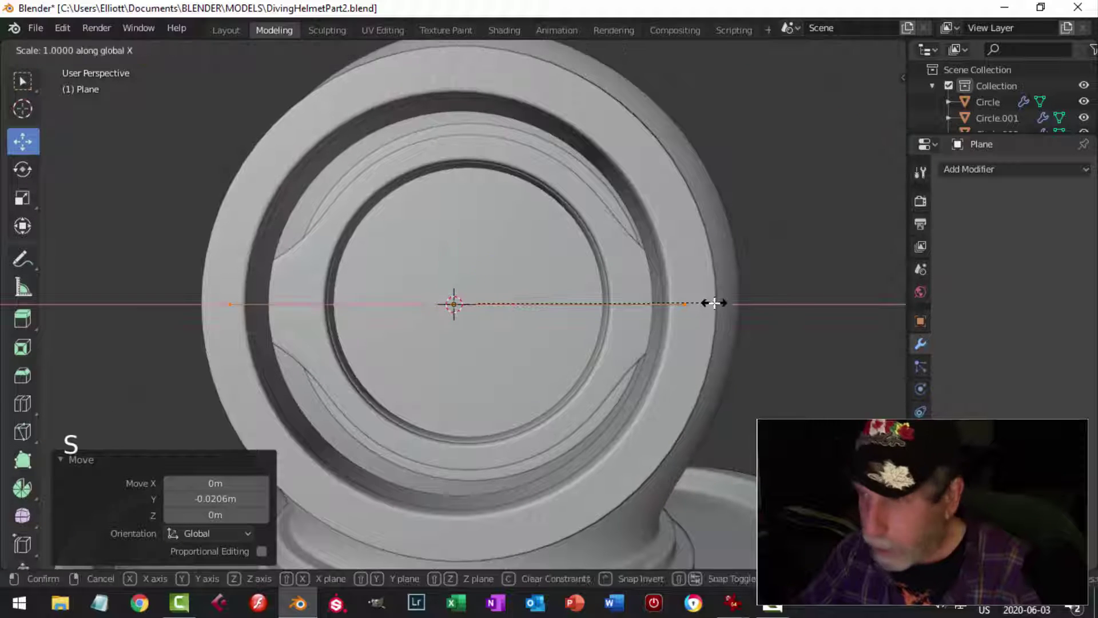
{"action": "left_click", "coordinate": [763, 267]}
{"action": "middle_click_drag", "start_coordinate": [762, 267], "coordinate": [586, 280]}
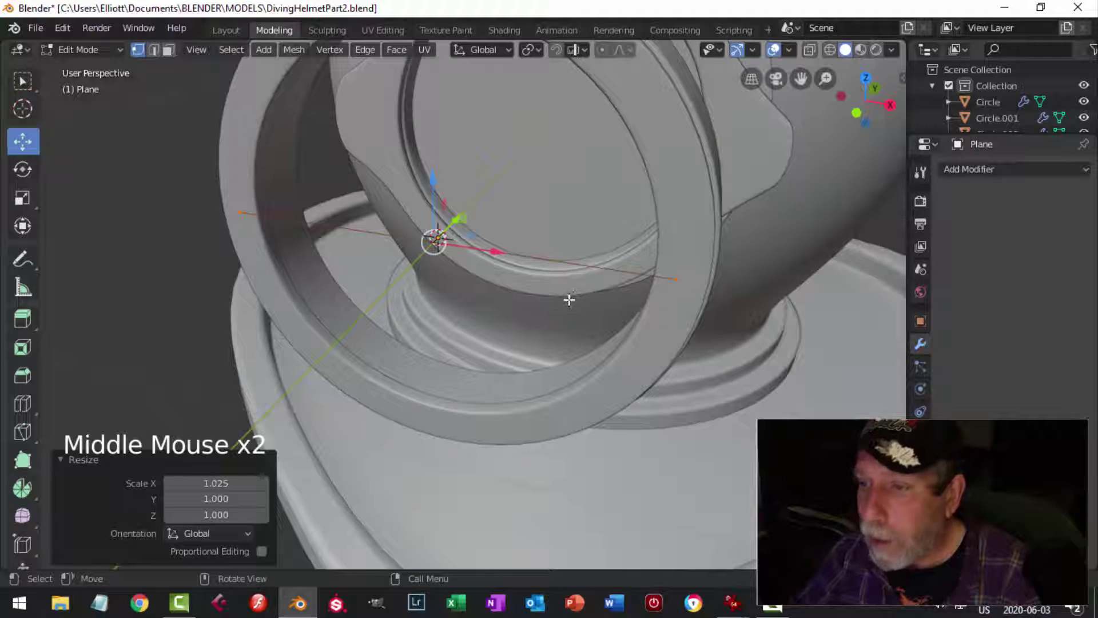
Step: Subdivide the edge spanning the ring with 2 cuts
{"action": "right_click", "coordinate": [535, 259]}
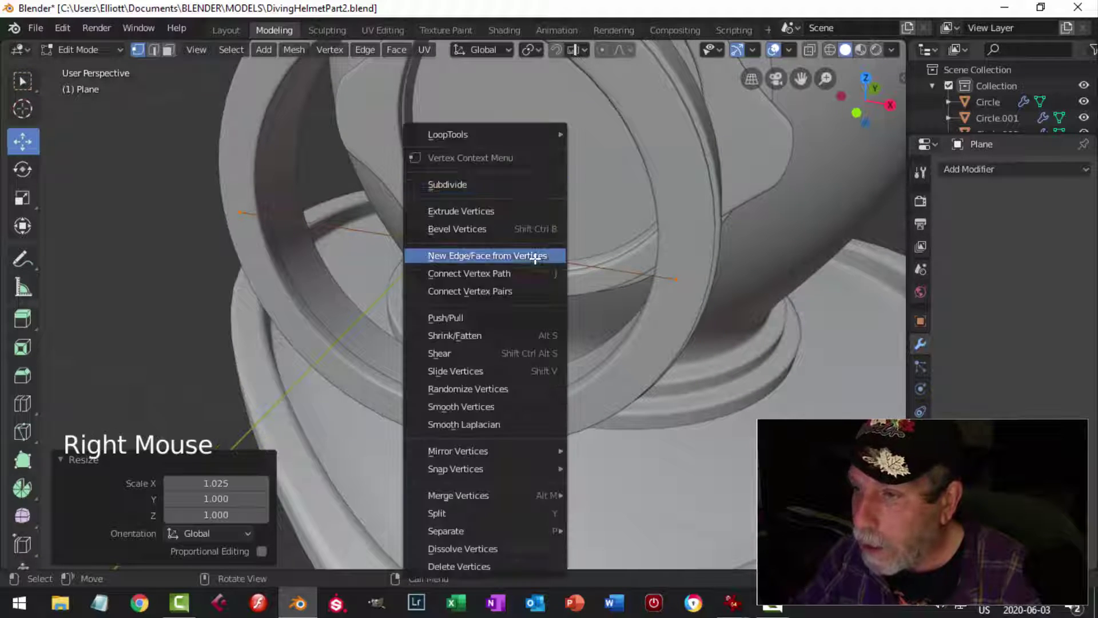
{"action": "left_click", "coordinate": [500, 185]}
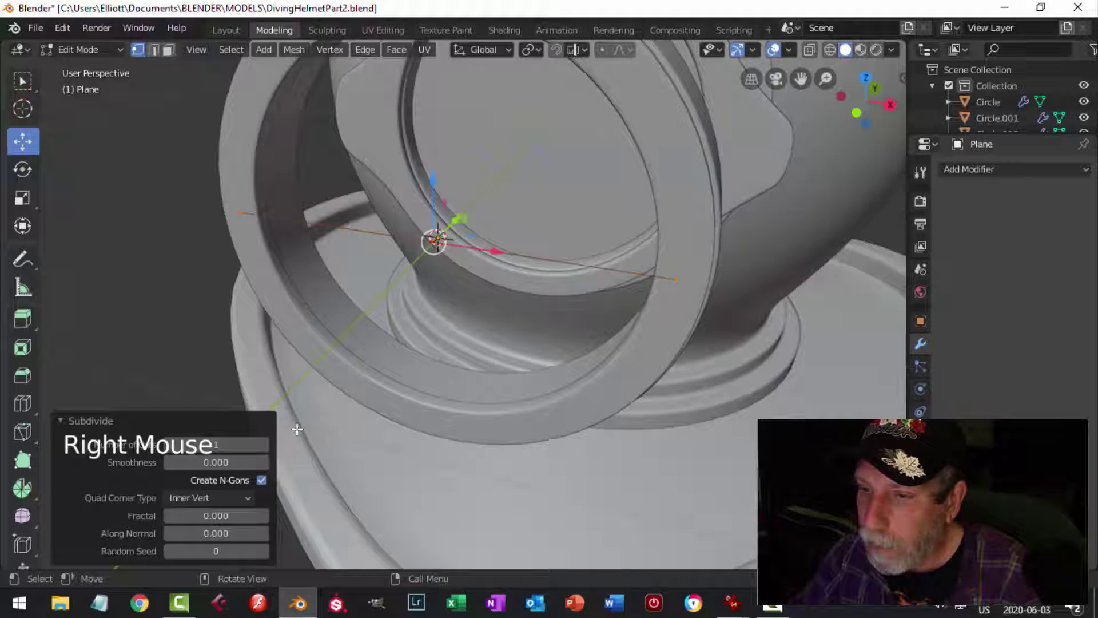
{"action": "left_click", "coordinate": [264, 445]}
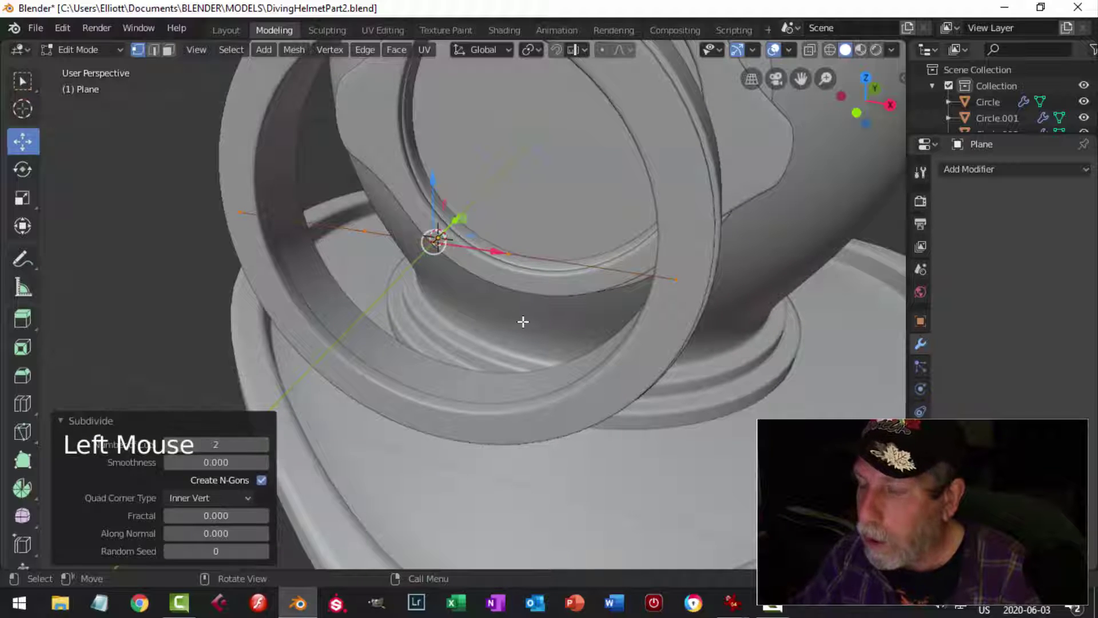
Step: Select the edge's two middle vertices and move them slightly forward in Y, away from the helmet, to bow the edge
{"action": "key", "text": "alt+a"}
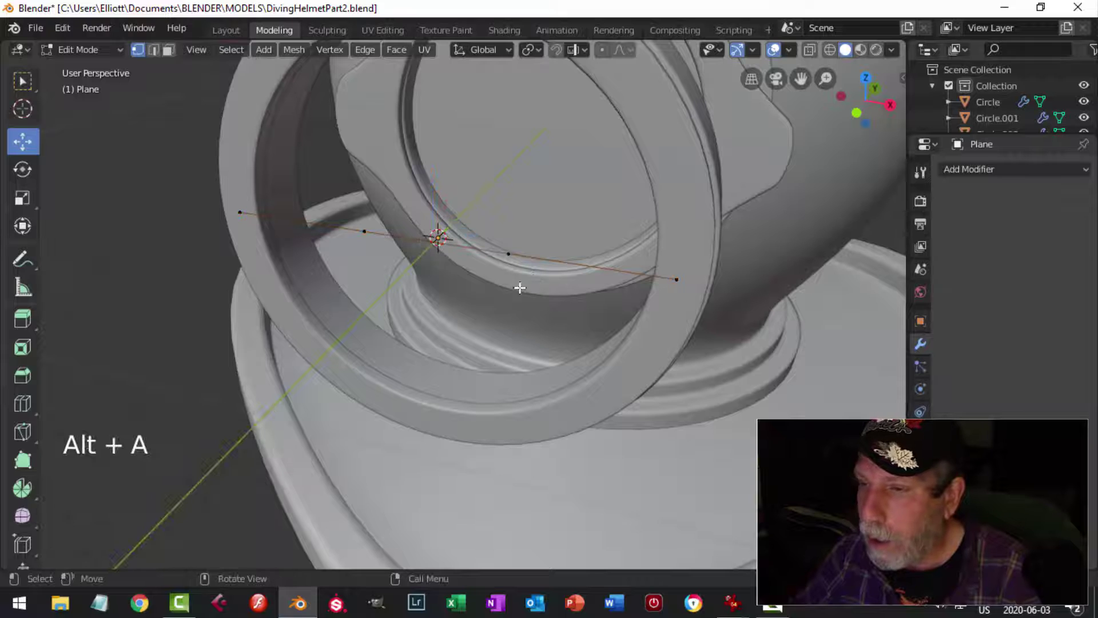
{"action": "left_click", "coordinate": [505, 241]}
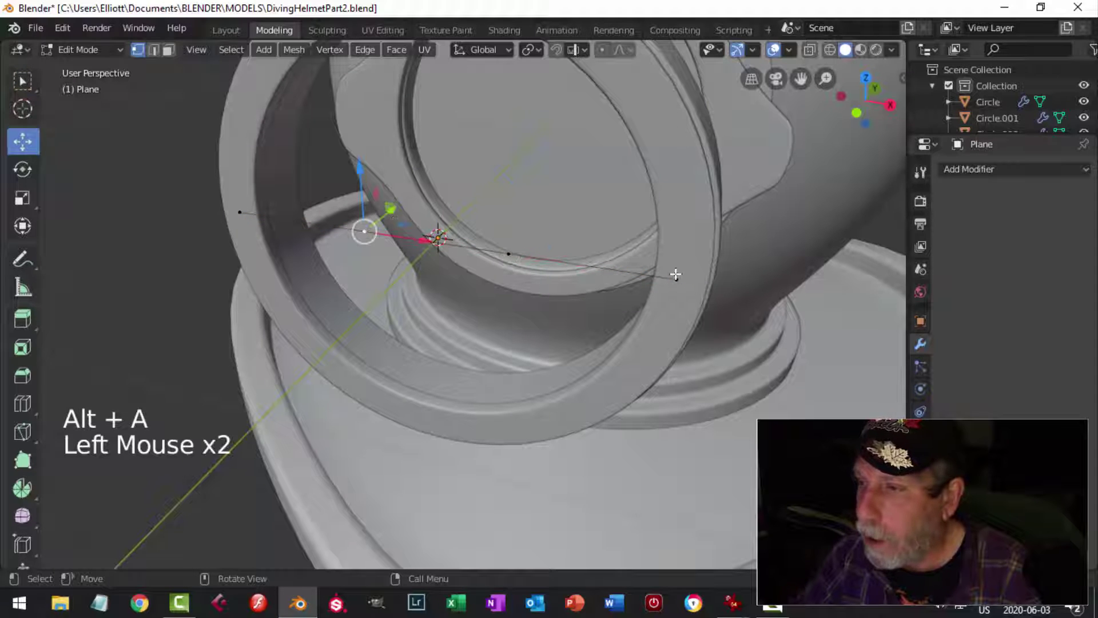
{"action": "scroll", "coordinate": [342, 223], "scroll_direction": "down", "scroll_amount": 2}
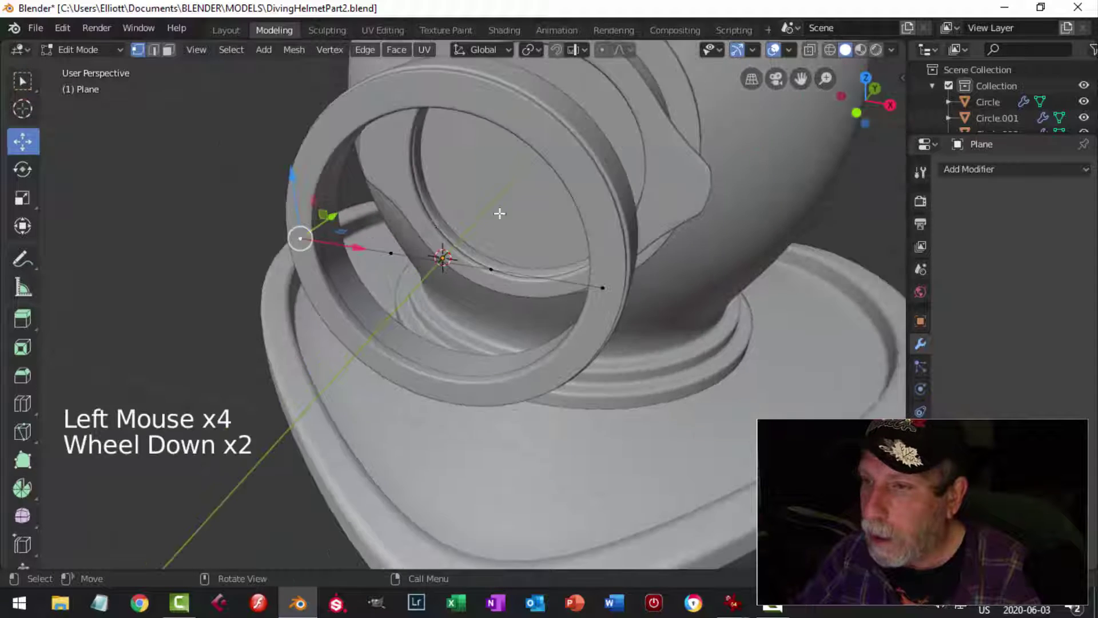
{"action": "middle_click_drag", "start_coordinate": [342, 224], "coordinate": [401, 226]}
{"action": "key", "text": "alt+a"}
{"action": "left_click", "coordinate": [402, 225]}
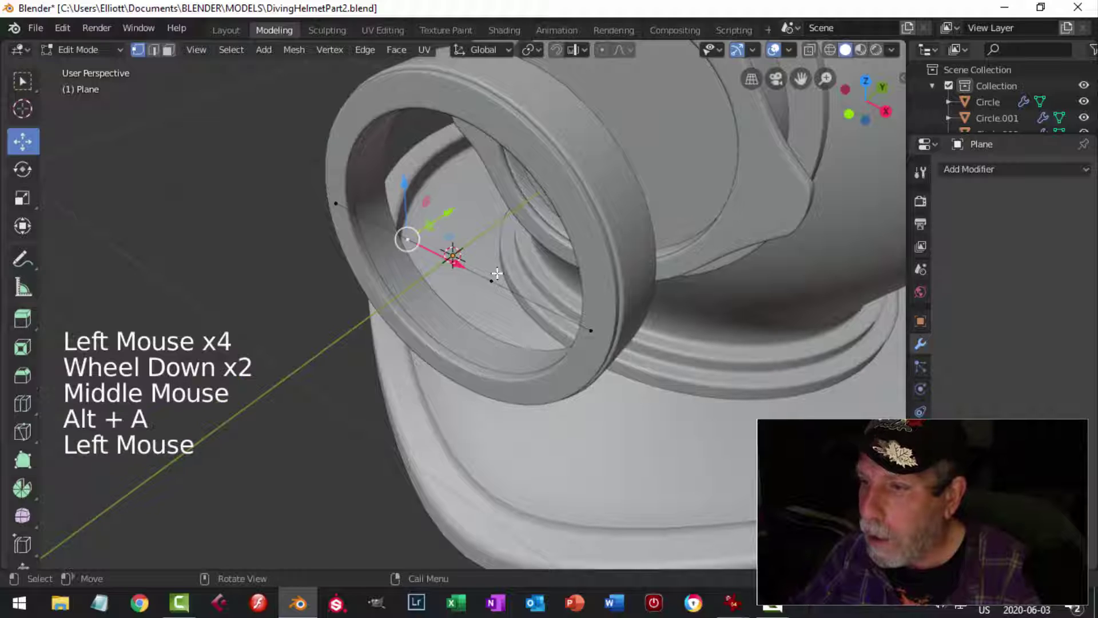
{"action": "left_click", "coordinate": [495, 274], "text": "shift"}
{"action": "middle_click_drag", "start_coordinate": [495, 275], "coordinate": [475, 254]}
{"action": "mouse_move", "coordinate": [483, 248]}
{"action": "left_mouse_down"}
{"action": "mouse_move", "coordinate": [493, 243]}
{"action": "mouse_move", "coordinate": [482, 249]}
{"action": "left_mouse_up"}
{"action": "middle_click_drag", "start_coordinate": [482, 249], "coordinate": [629, 146]}
{"action": "left_click", "coordinate": [500, 274]}
Step: Select the whole bowed edge and extrude it a short distance upward in Z into a narrow strip
{"action": "key", "text": "a"}
{"action": "middle_click_drag", "start_coordinate": [584, 292], "coordinate": [541, 290]}
{"action": "key", "text": "KP_1"}
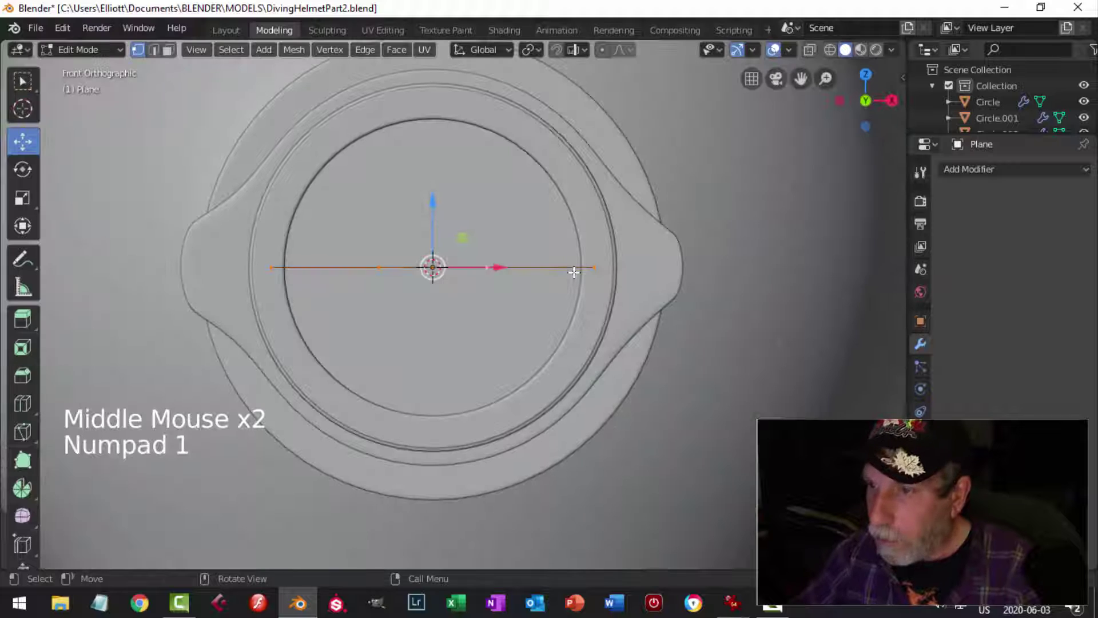
{"action": "key", "text": "e"}
{"action": "left_click", "coordinate": [479, 276]}
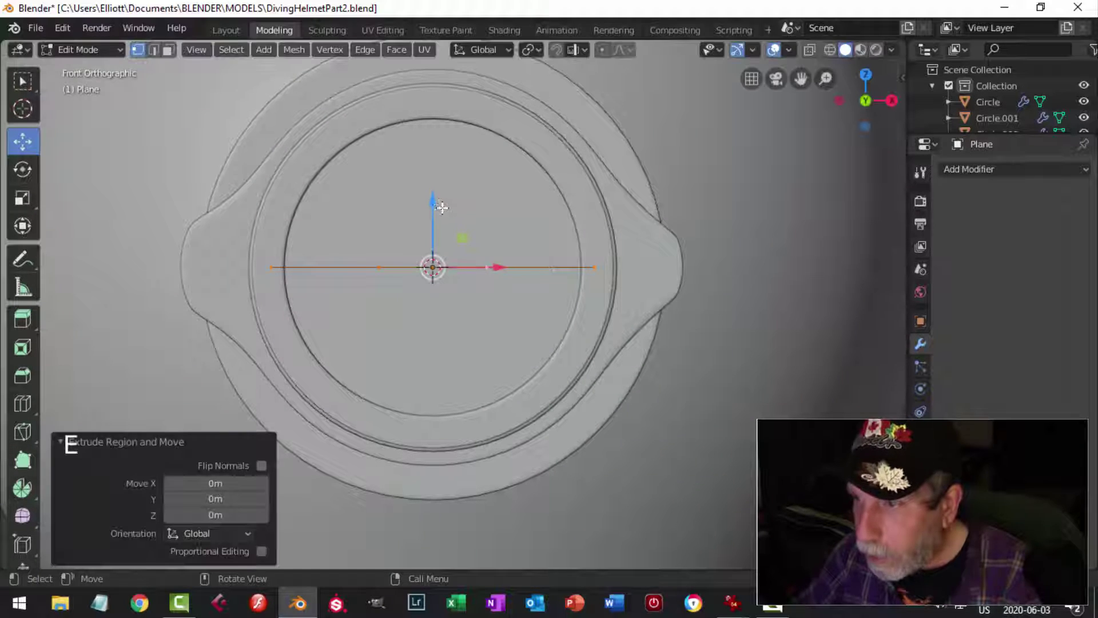
{"action": "left_click_drag", "start_coordinate": [435, 201], "coordinate": [440, 192]}
{"action": "middle_click_drag", "start_coordinate": [440, 192], "coordinate": [537, 315]}
Step: Extrude all of the strip's faces and offset them 0.0211 m with Shrink/Fatten to give the bar thickness
{"action": "key", "text": "a"}
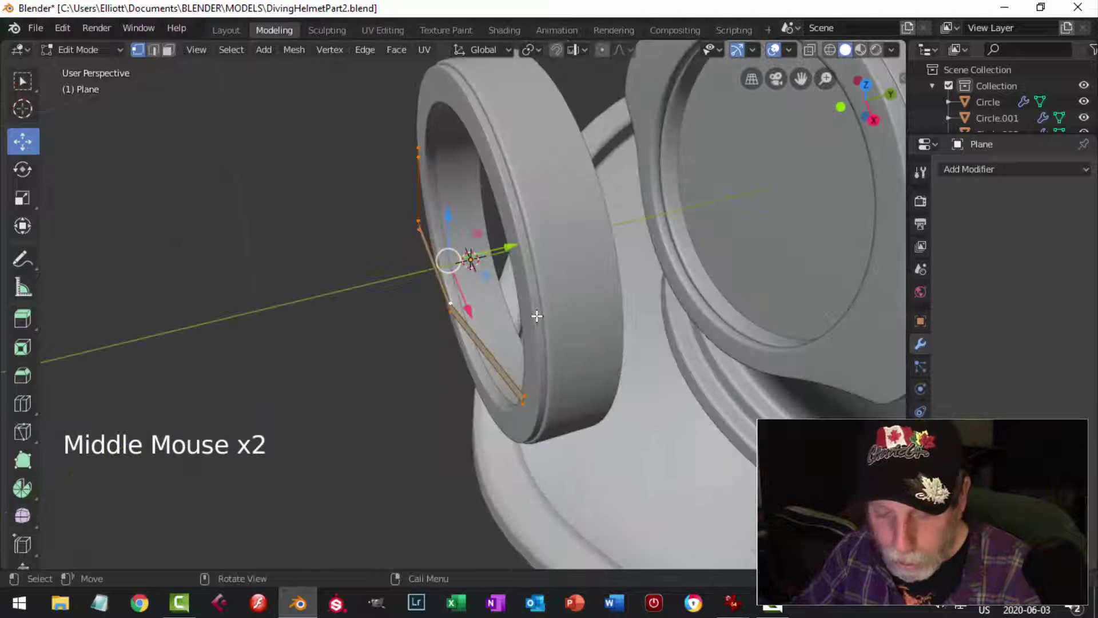
{"action": "key", "text": "e"}
{"action": "key", "text": "alt+s"}
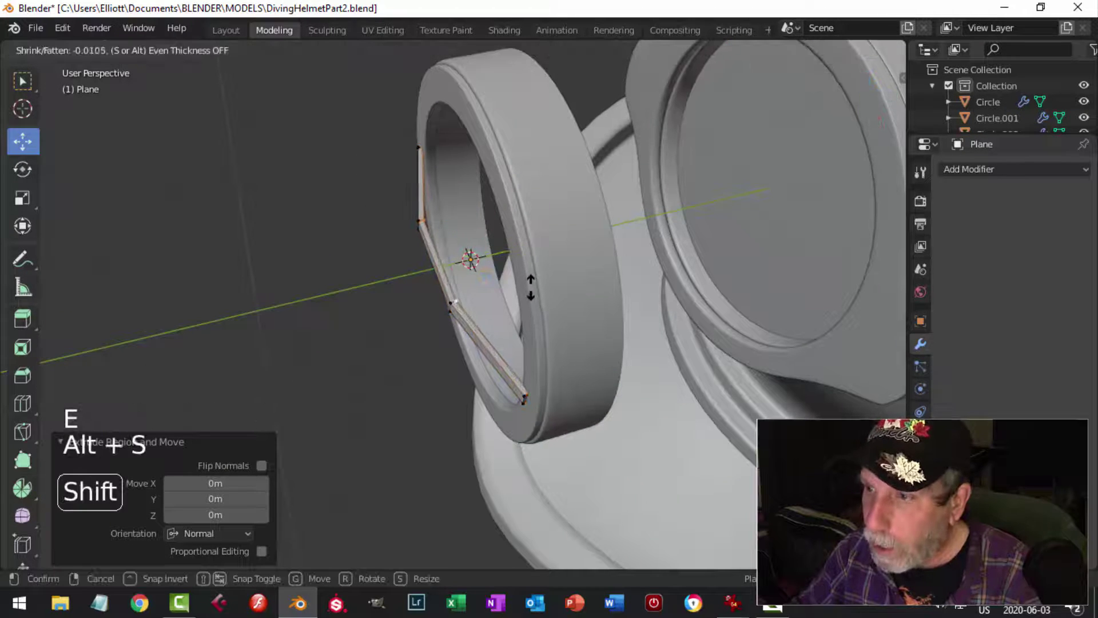
{"action": "left_click", "coordinate": [515, 259]}
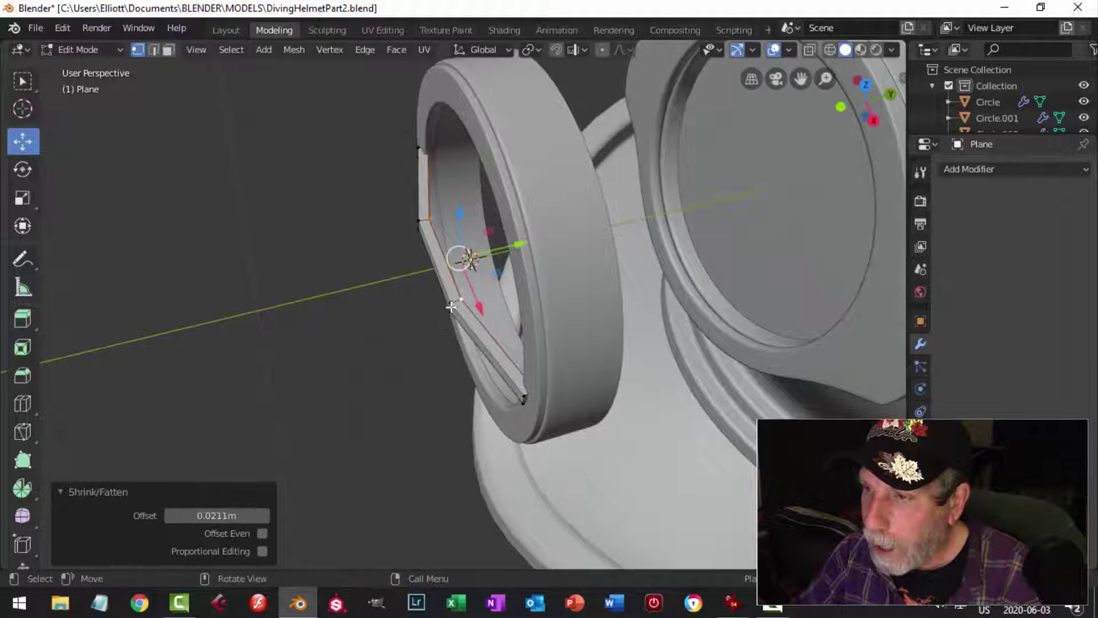
Step: Flatten the bar's rear side by scaling it to 0 in Y, and move it 0.0241 m in Y toward the helmet
{"action": "middle_click_drag", "start_coordinate": [514, 259], "coordinate": [609, 312]}
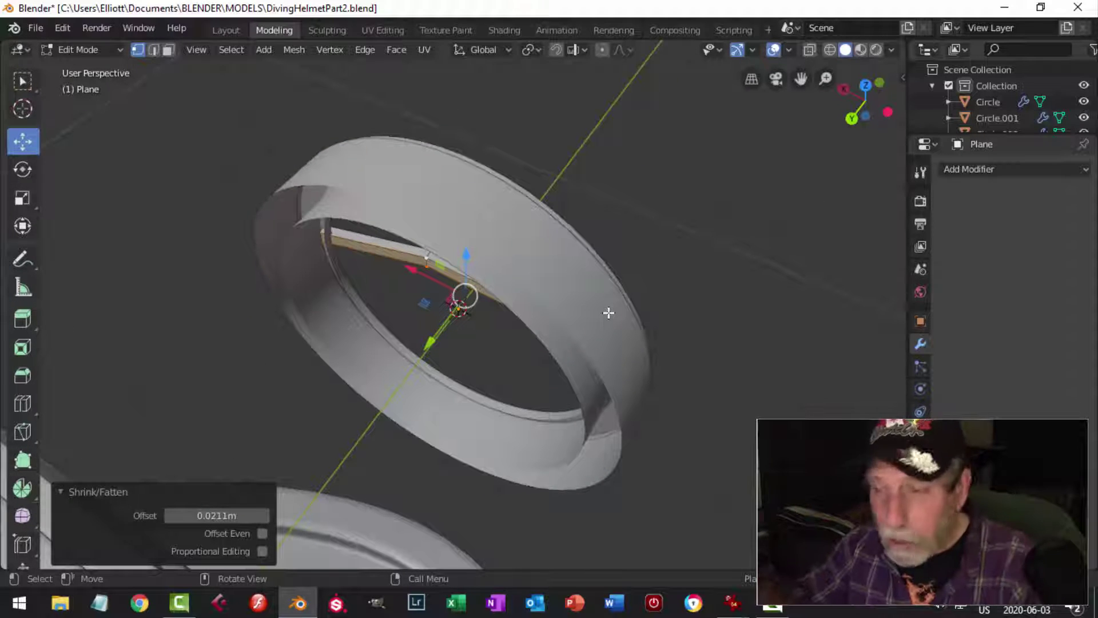
{"action": "middle_click_drag", "start_coordinate": [553, 299], "coordinate": [453, 247]}
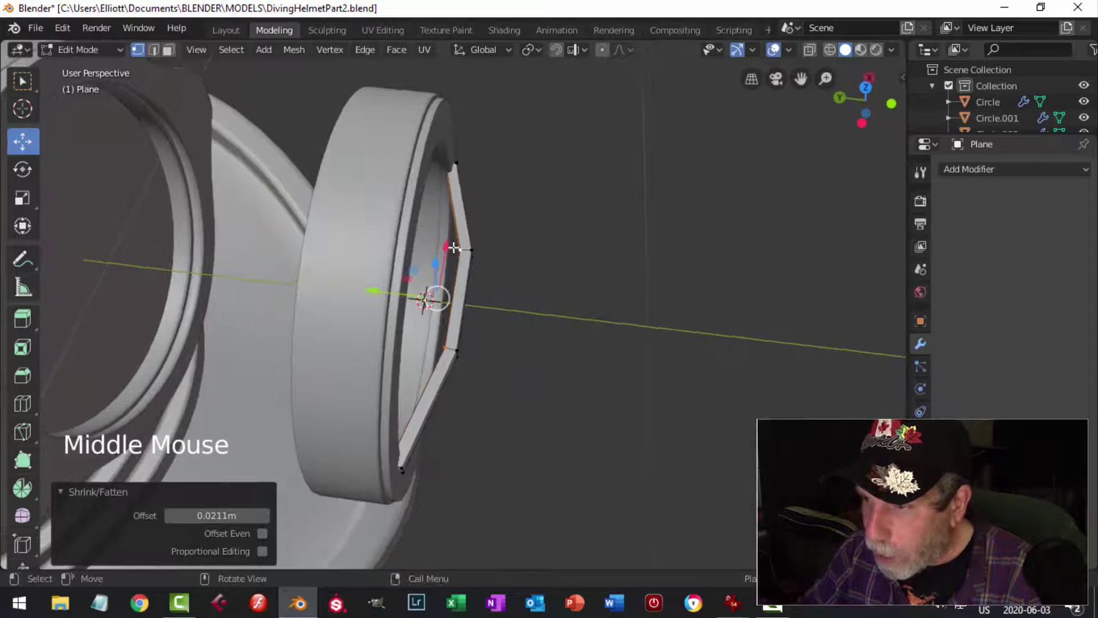
{"action": "key", "text": "s"}
{"action": "key", "text": "y"}
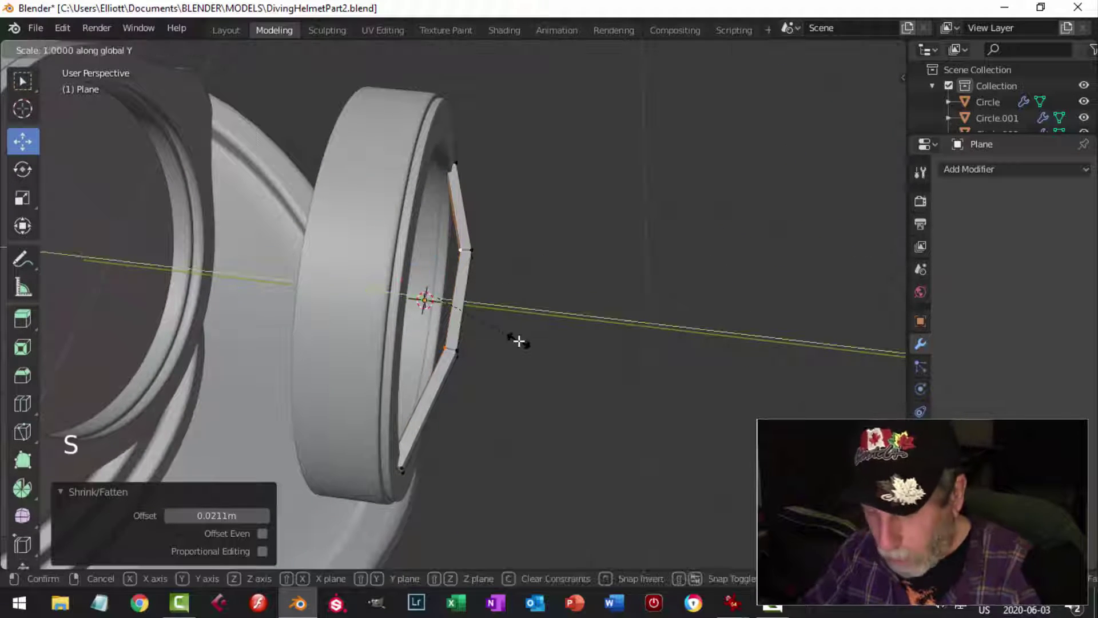
{"action": "key", "text": "0"}
{"action": "key", "text": "Return"}
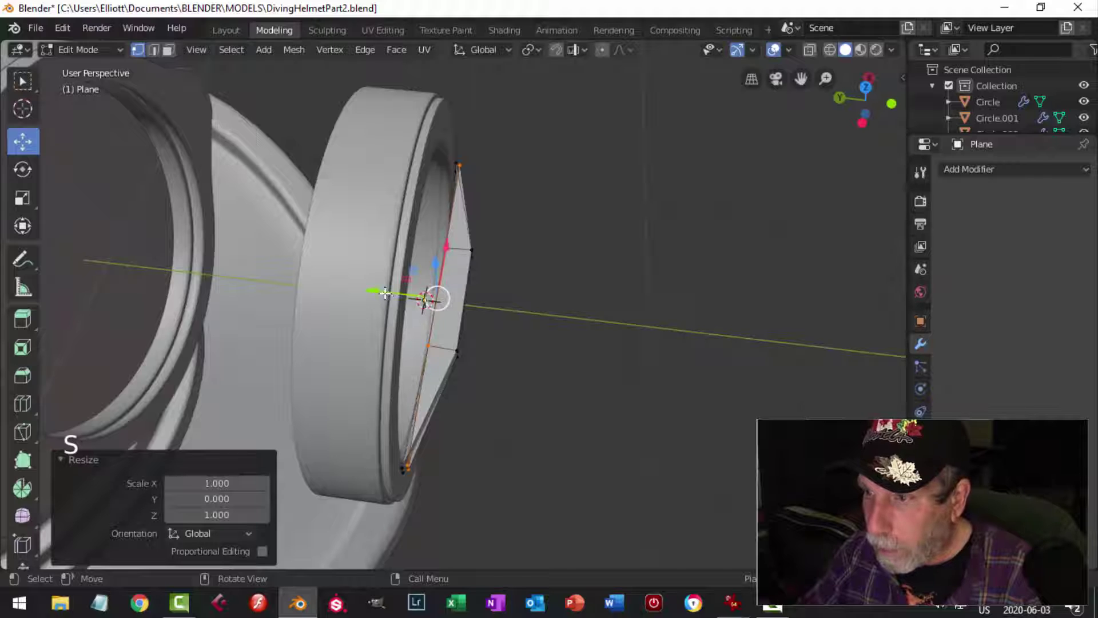
{"action": "left_click_drag", "start_coordinate": [385, 293], "coordinate": [367, 284]}
{"action": "middle_click_drag", "start_coordinate": [541, 267], "coordinate": [366, 270]}
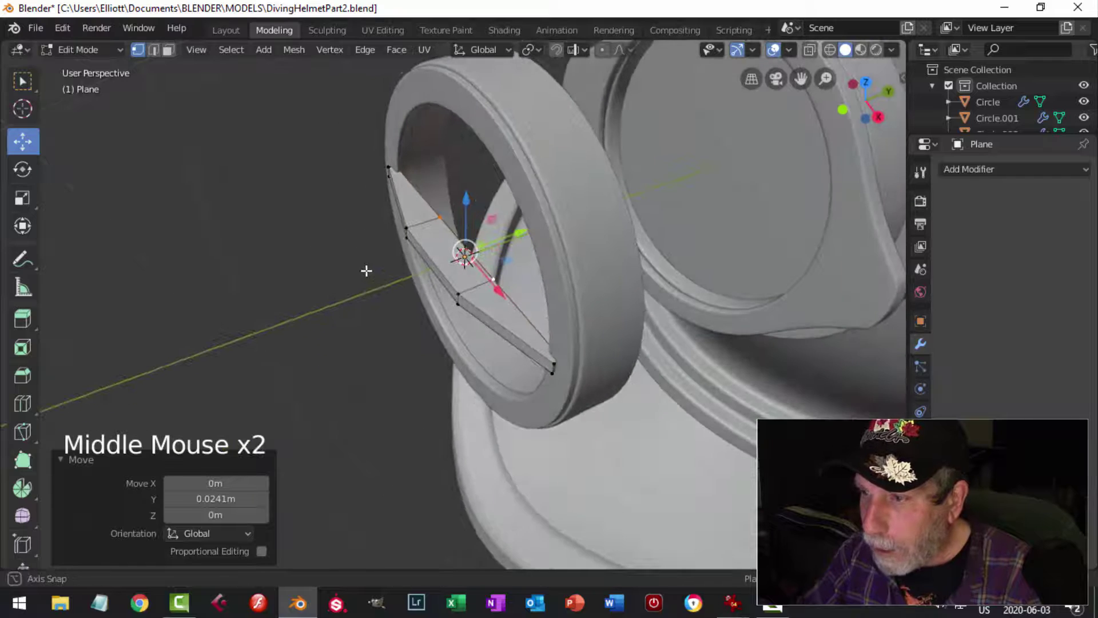
Step: Select the entire bar and move it -0.0401 m in Y, in front of the ring
{"action": "key", "text": "a"}
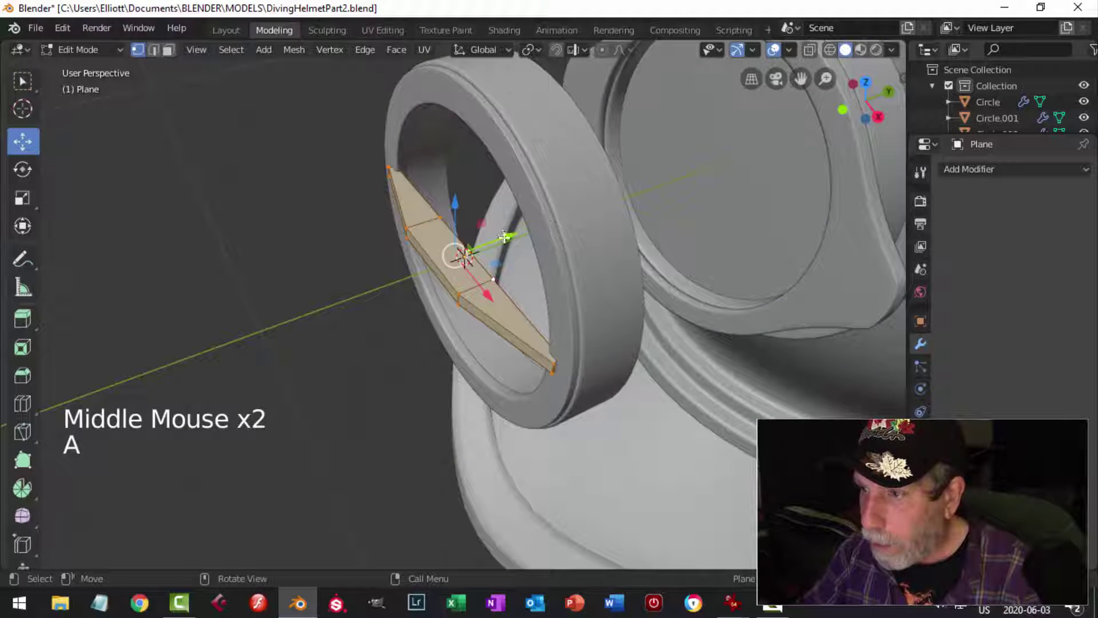
{"action": "mouse_move", "coordinate": [504, 237]}
{"action": "left_mouse_down"}
{"action": "mouse_move", "coordinate": [466, 246]}
{"action": "mouse_move", "coordinate": [492, 245]}
{"action": "left_mouse_up"}
{"action": "middle_click_drag", "start_coordinate": [492, 244], "coordinate": [705, 258]}
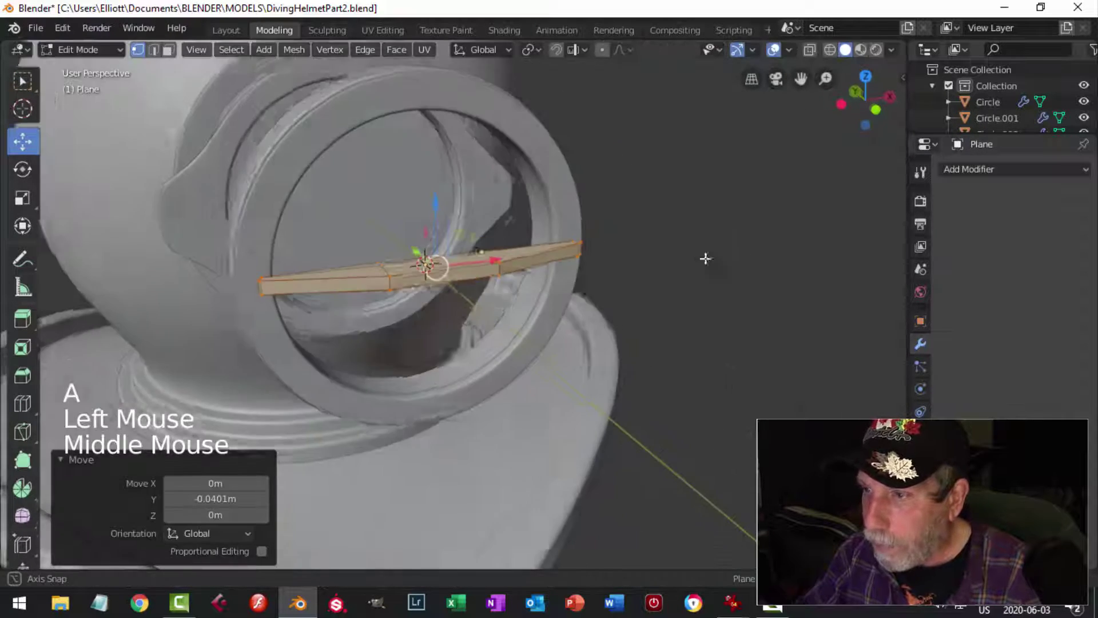
Step: Add a level 2 subdivision surface to the bar in Object Mode and reopen its mesh for editing
{"action": "key", "text": "Tab"}
{"action": "middle_click_drag", "start_coordinate": [482, 304], "coordinate": [419, 286]}
{"action": "scroll", "coordinate": [561, 327], "scroll_direction": "up", "scroll_amount": 2}
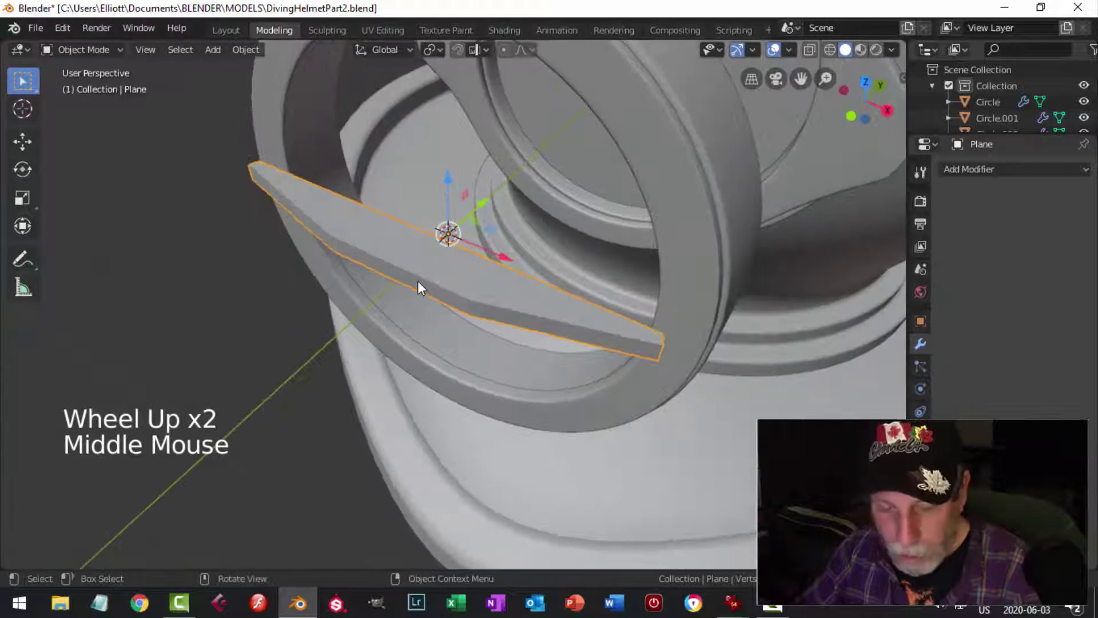
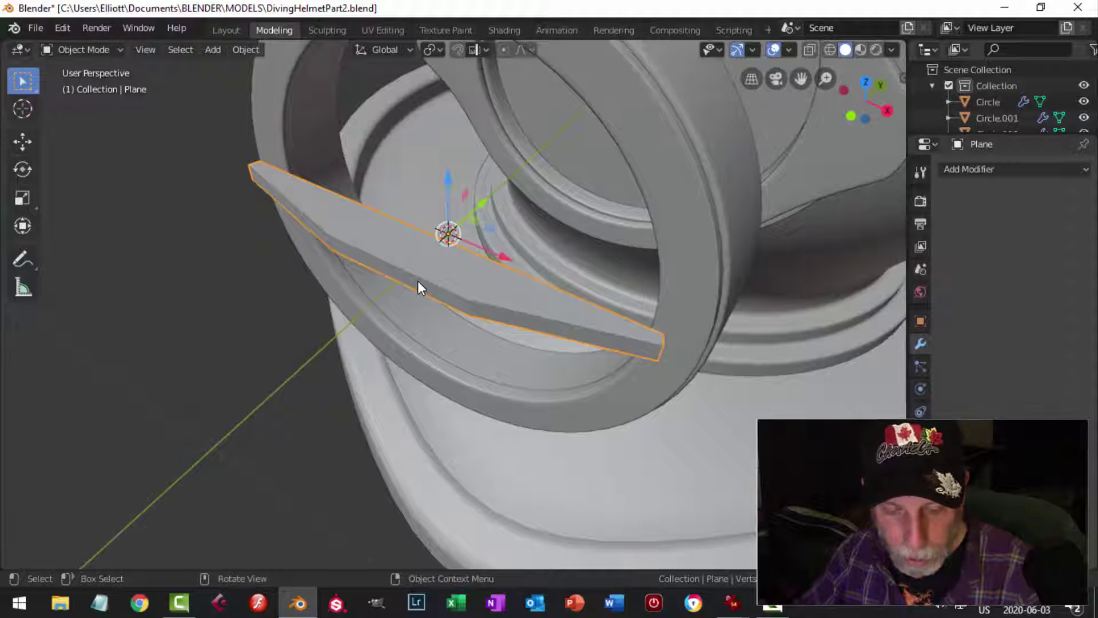
{"action": "key", "text": "ctrl+2"}
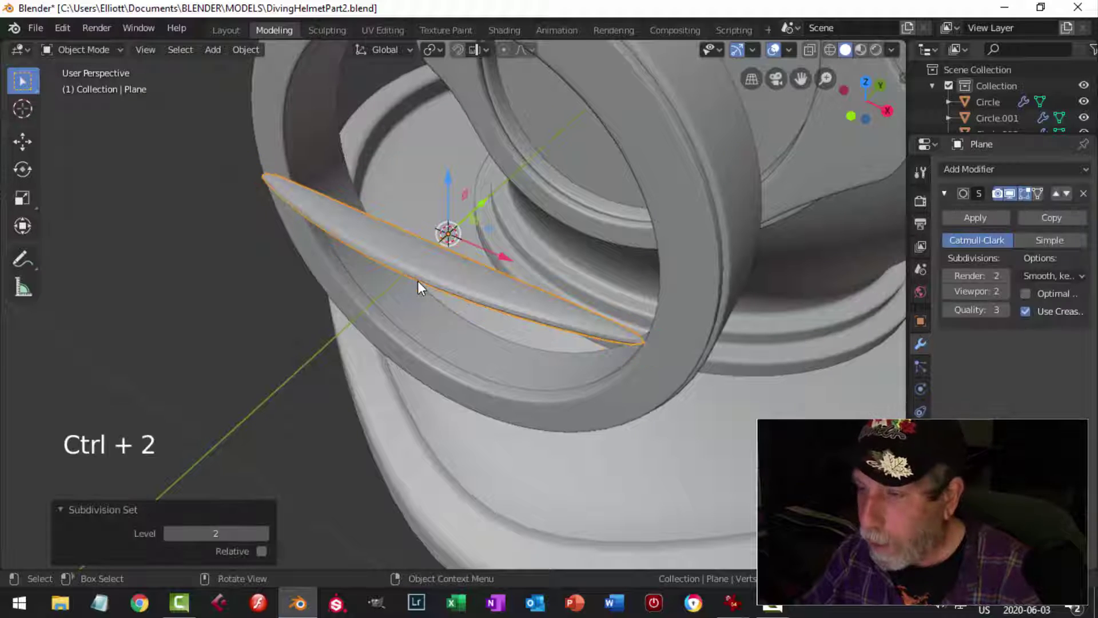
{"action": "key", "text": "Tab"}
{"action": "middle_click_drag", "start_coordinate": [626, 337], "coordinate": [612, 273]}
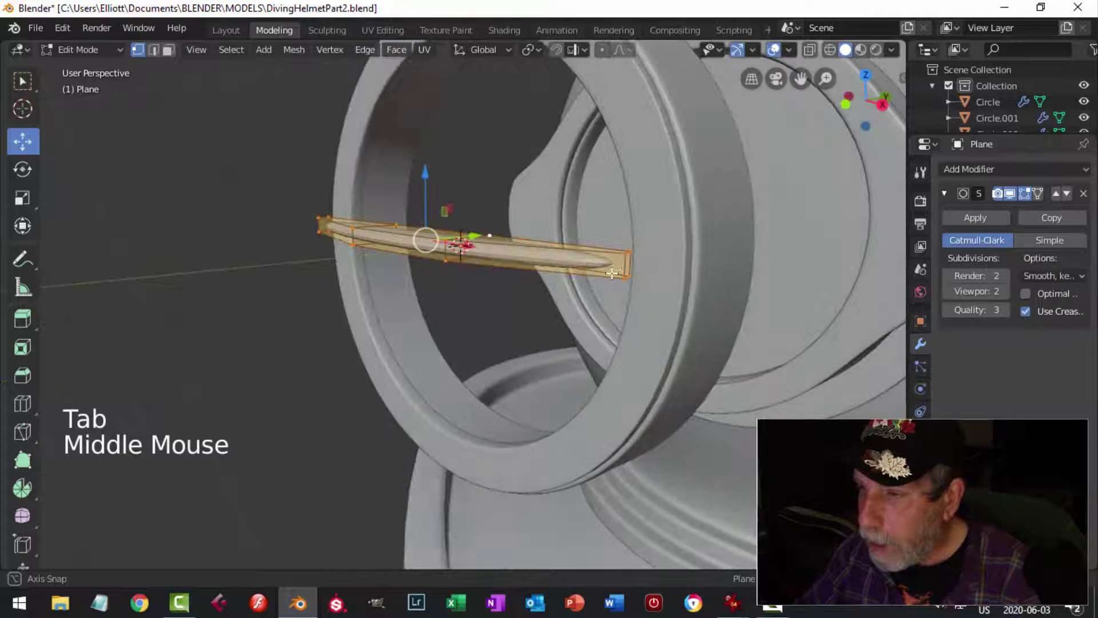
Step: Add two lengthwise loop cuts close to the bar's upper and lower edges to sharpen its subdivided shape
{"action": "key", "text": "ctrl+r"}
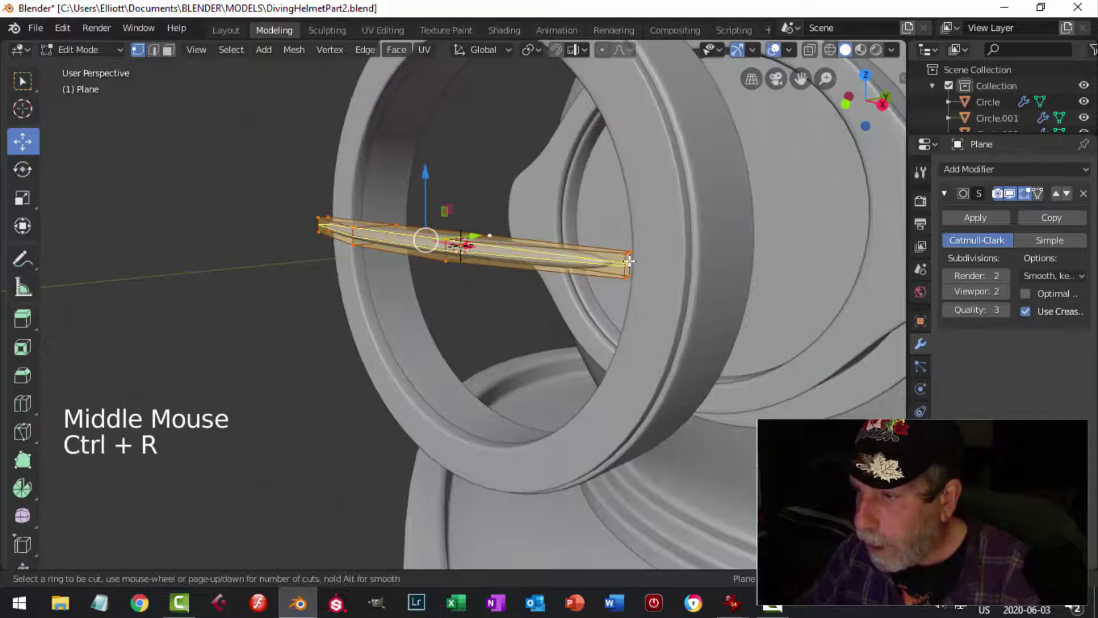
{"action": "left_click", "coordinate": [629, 261]}
{"action": "left_click", "coordinate": [626, 263]}
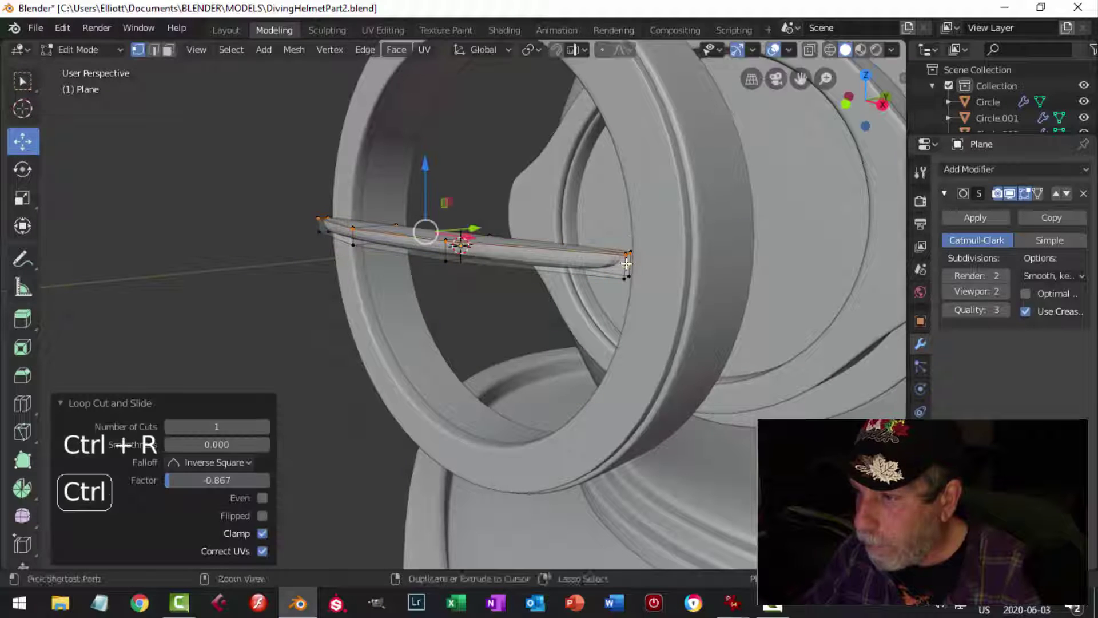
{"action": "key", "text": "ctrl+r"}
{"action": "left_click", "coordinate": [627, 263]}
{"action": "left_click", "coordinate": [627, 264]}
{"action": "middle_click_drag", "start_coordinate": [627, 264], "coordinate": [586, 312]}
Step: Add two more lengthwise loop cuts near the bar's rear and front edges, at factors -0.835 and 0.433
{"action": "key", "text": "ctrl+r"}
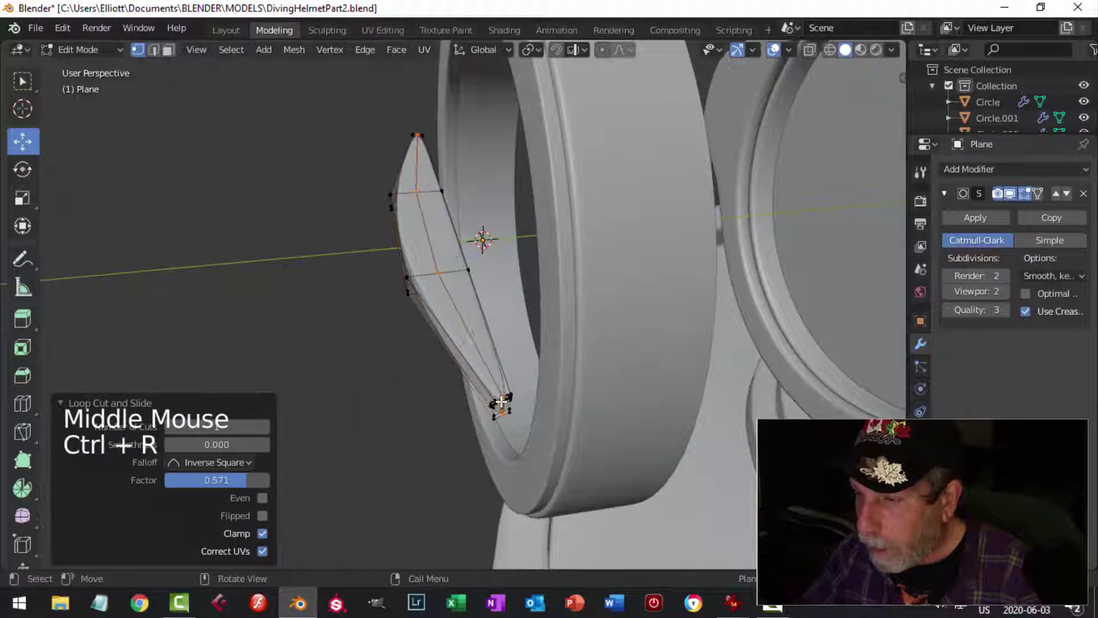
{"action": "left_click", "coordinate": [502, 402]}
{"action": "left_click", "coordinate": [506, 401]}
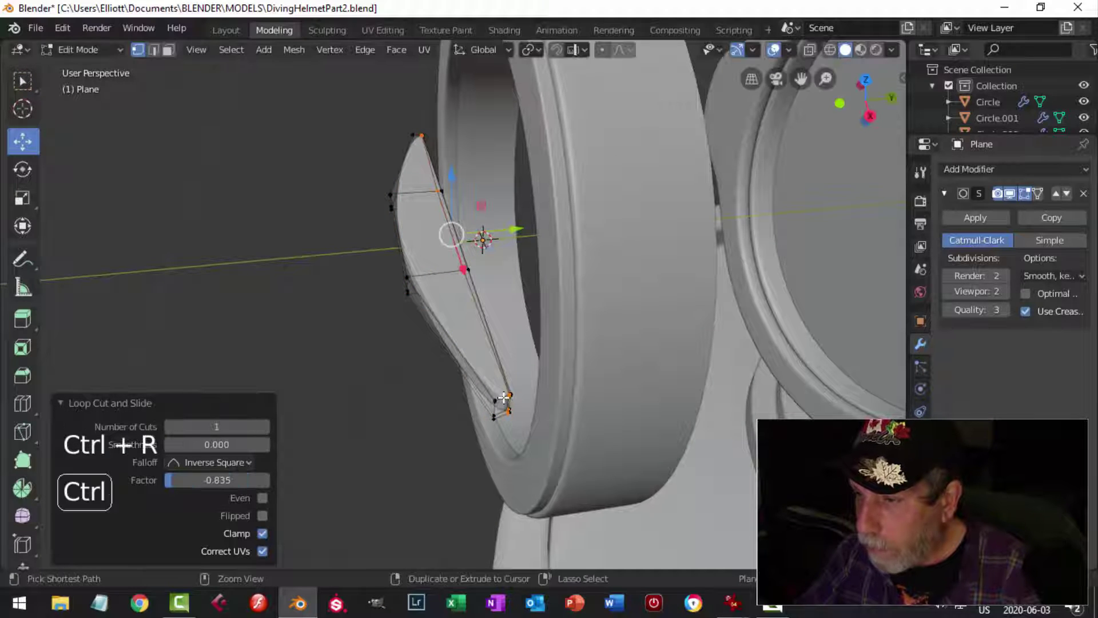
{"action": "key", "text": "ctrl+r"}
{"action": "left_click", "coordinate": [504, 400]}
{"action": "left_click", "coordinate": [517, 393]}
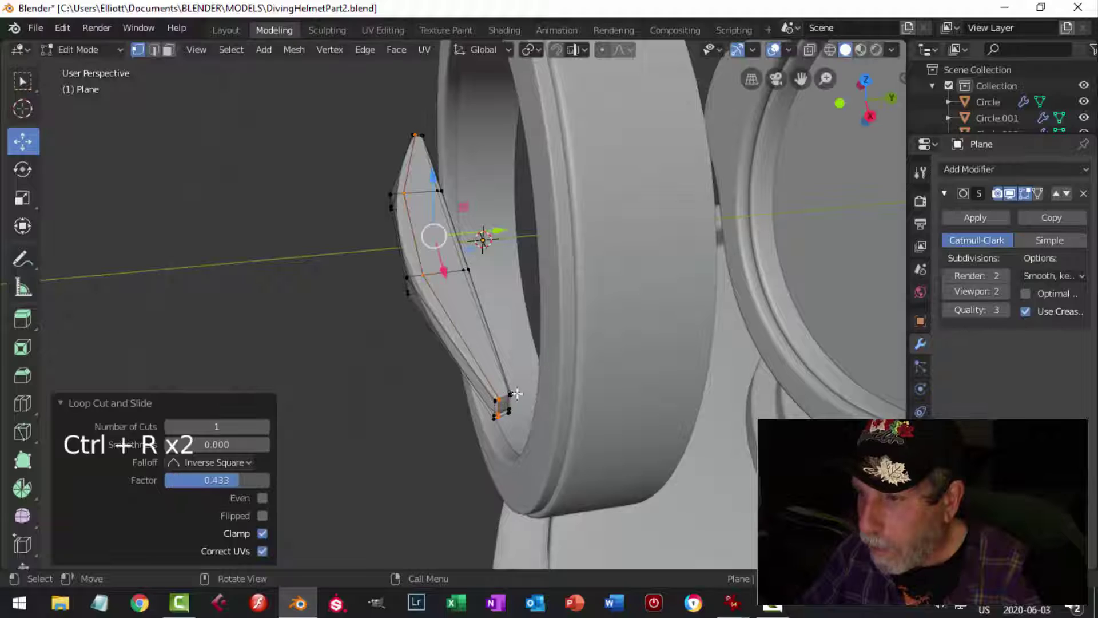
{"action": "key", "text": "Tab"}
{"action": "middle_click_drag", "start_coordinate": [456, 383], "coordinate": [384, 284]}
Step: Add a crosswise loop cut on the outer side of each of the bar's two bends
{"action": "key", "text": "Tab"}
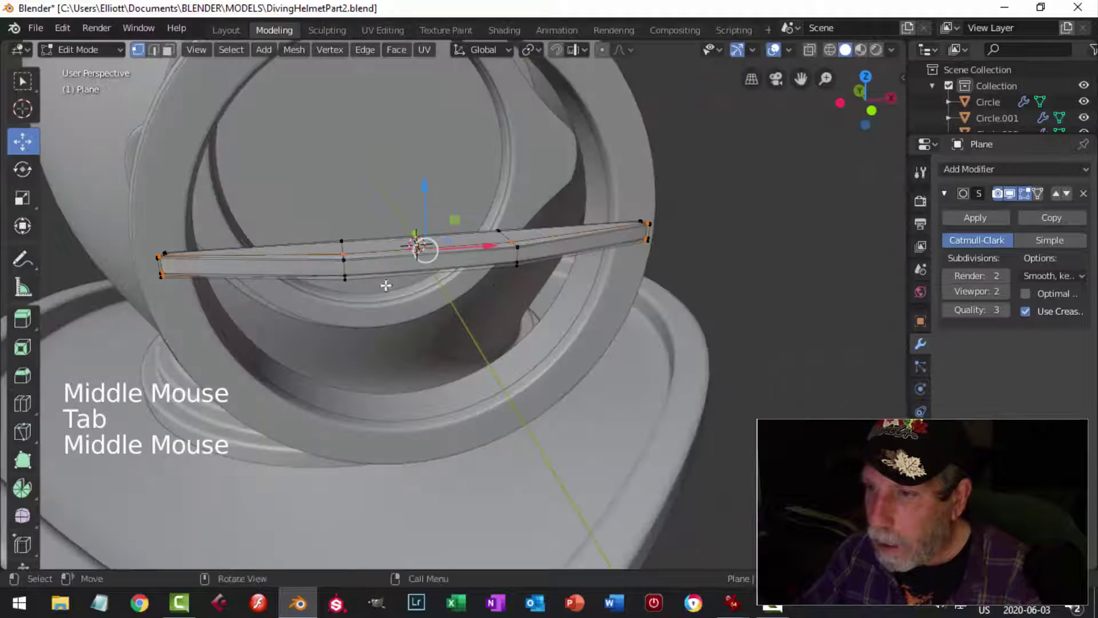
{"action": "key", "text": "ctrl+r"}
{"action": "left_click", "coordinate": [323, 257]}
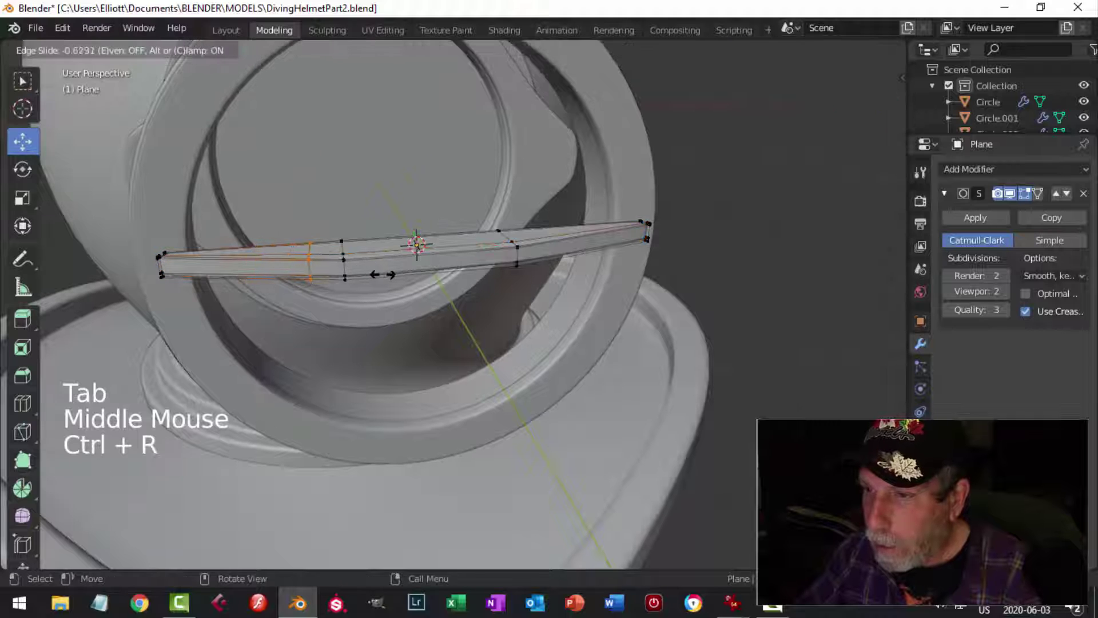
{"action": "left_click", "coordinate": [412, 272]}
{"action": "key", "text": "ctrl+r"}
{"action": "left_click", "coordinate": [550, 244]}
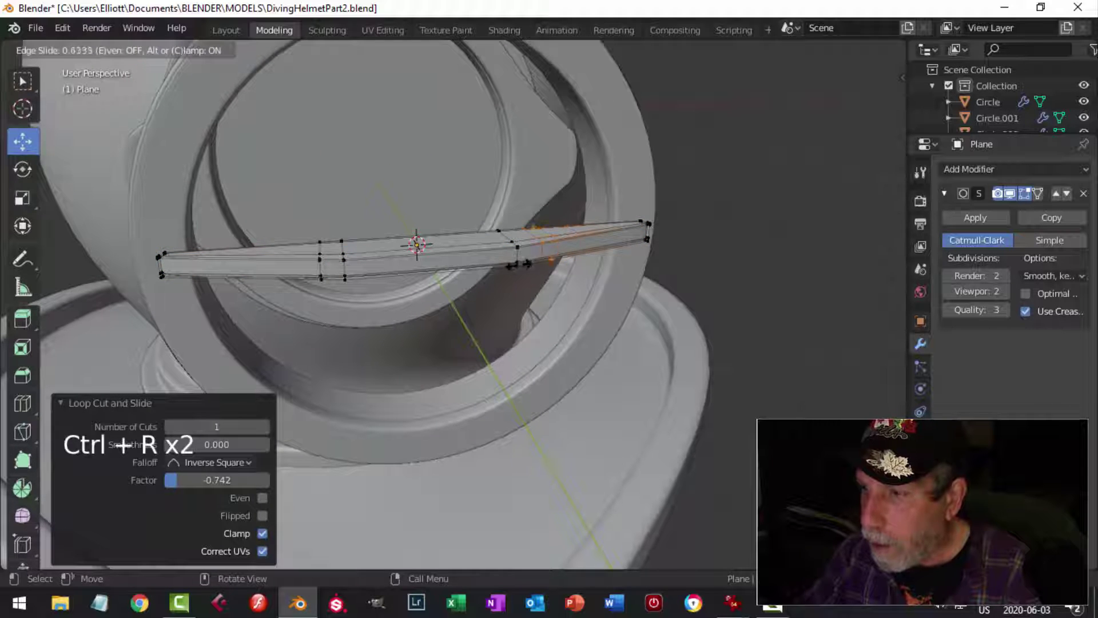
{"action": "left_click", "coordinate": [588, 306]}
Step: Edge-slide the loop outside the bar's right bend closer to the bend, with a factor of 0.540
{"action": "key", "text": "Tab"}
{"action": "middle_click_drag", "start_coordinate": [587, 307], "coordinate": [505, 303]}
{"action": "scroll", "coordinate": [509, 303], "scroll_direction": "up", "scroll_amount": 2}
{"action": "key", "text": "Tab"}
{"action": "middle_click_drag", "start_coordinate": [345, 297], "coordinate": [563, 347]}
{"action": "left_click_drag", "start_coordinate": [619, 289], "coordinate": [662, 292]}
{"action": "key", "text": "ctrl+z"}
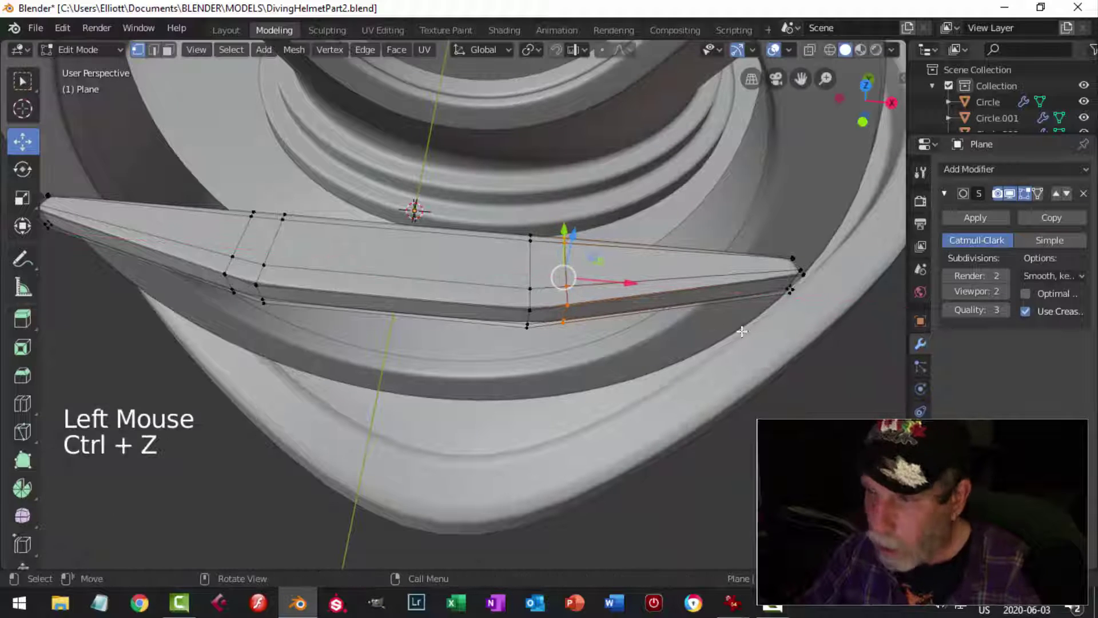
{"action": "key", "text": "g"}
{"action": "key", "text": "g"}
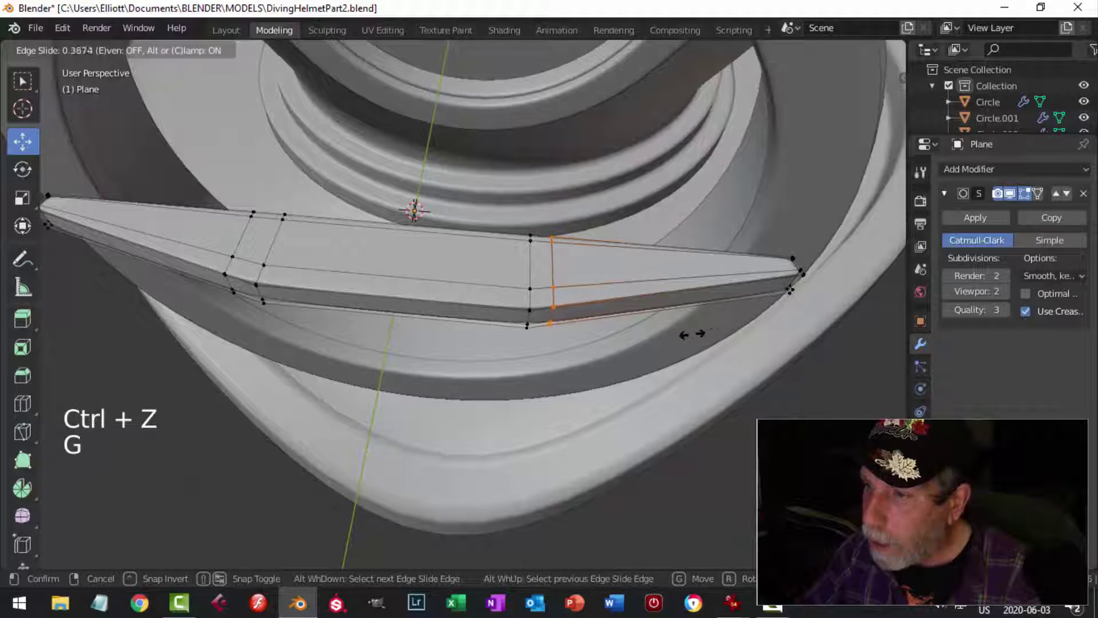
{"action": "left_click", "coordinate": [671, 337]}
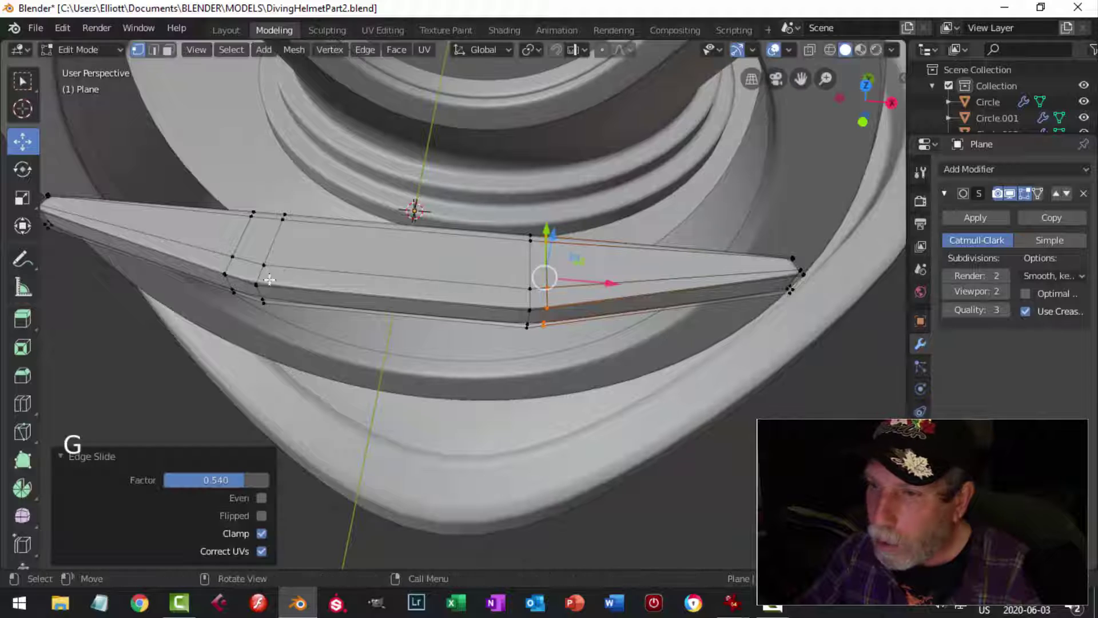
Step: Select the loop outside the bar's left bend and edge-slide it closer to the bend, with a factor of -0.606
{"action": "key", "text": "alt+a"}
{"action": "left_click", "coordinate": [244, 247], "text": "alt+shift"}
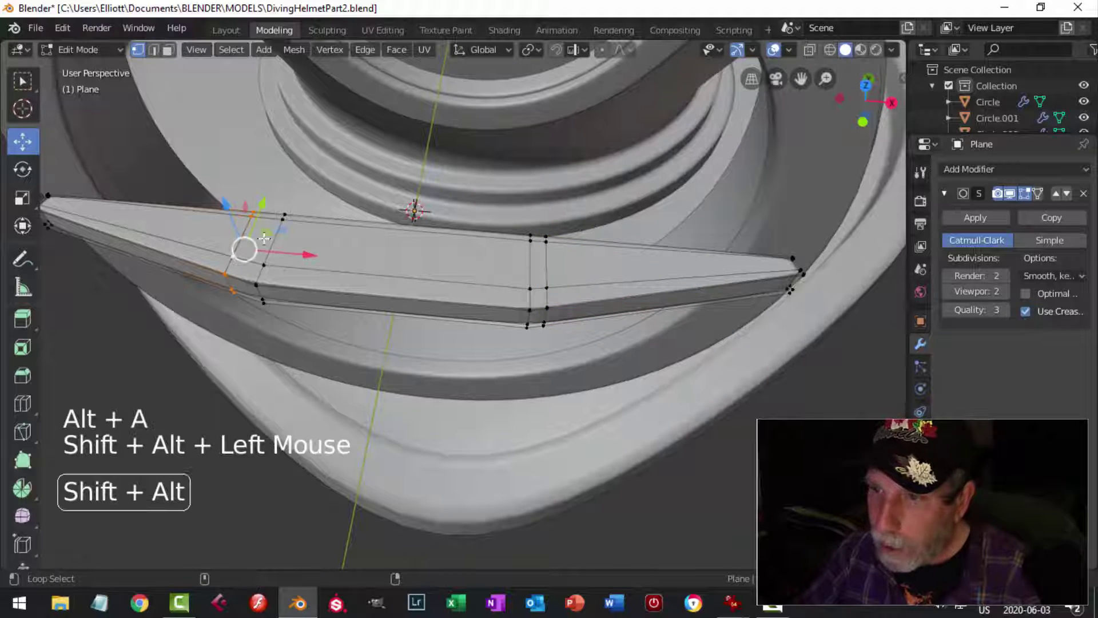
{"action": "key", "text": "g"}
{"action": "key", "text": "g"}
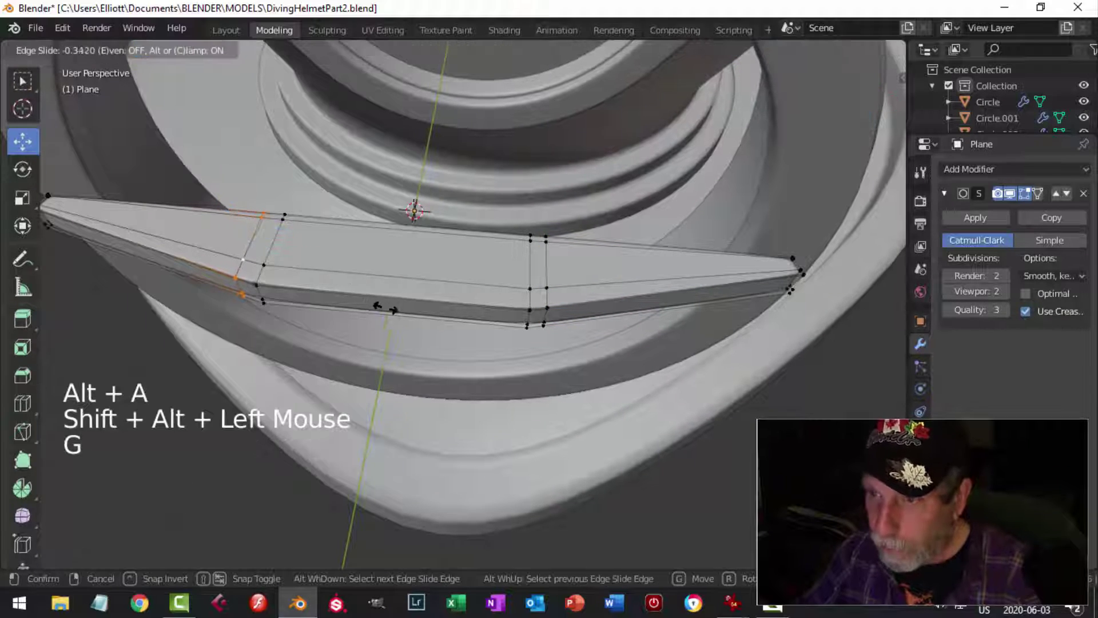
{"action": "left_click", "coordinate": [415, 316]}
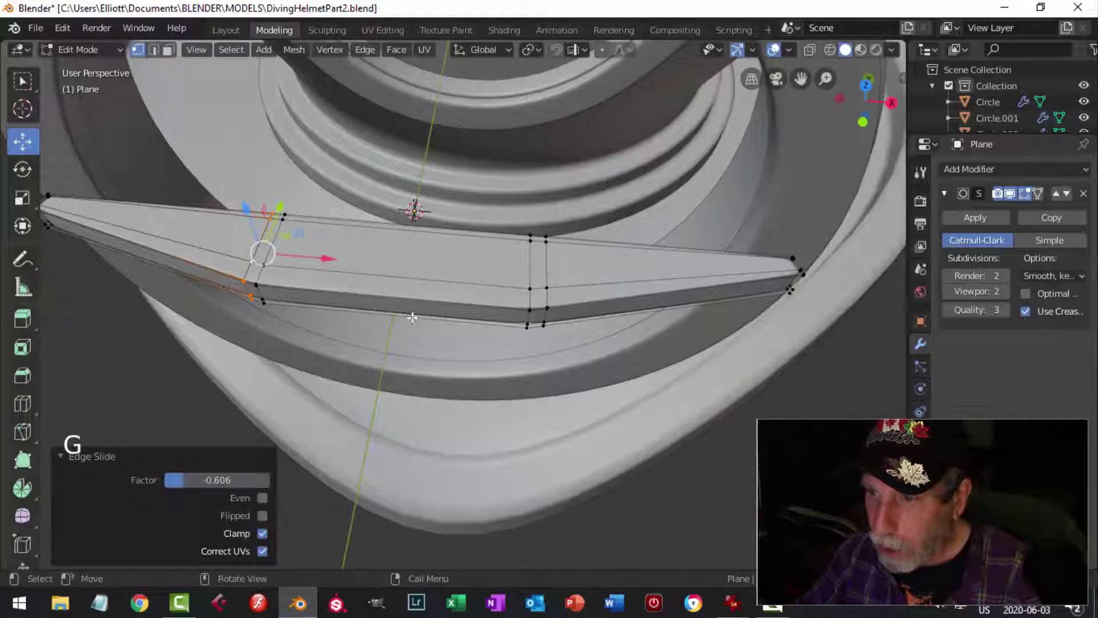
{"action": "key", "text": "Tab"}
{"action": "middle_click_drag", "start_coordinate": [381, 334], "coordinate": [355, 287]}
Step: Add two crosswise loop cuts in the bar's middle section, one close to each bend, and return to Object Mode
{"action": "key", "text": "Tab"}
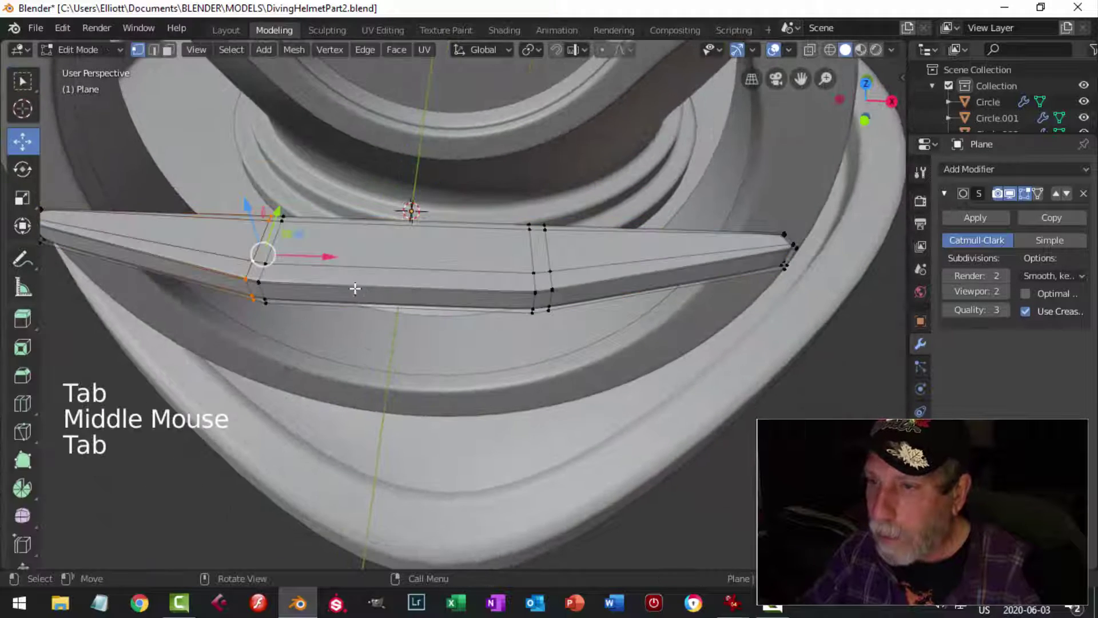
{"action": "key", "text": "ctrl+r"}
{"action": "left_click", "coordinate": [354, 287]}
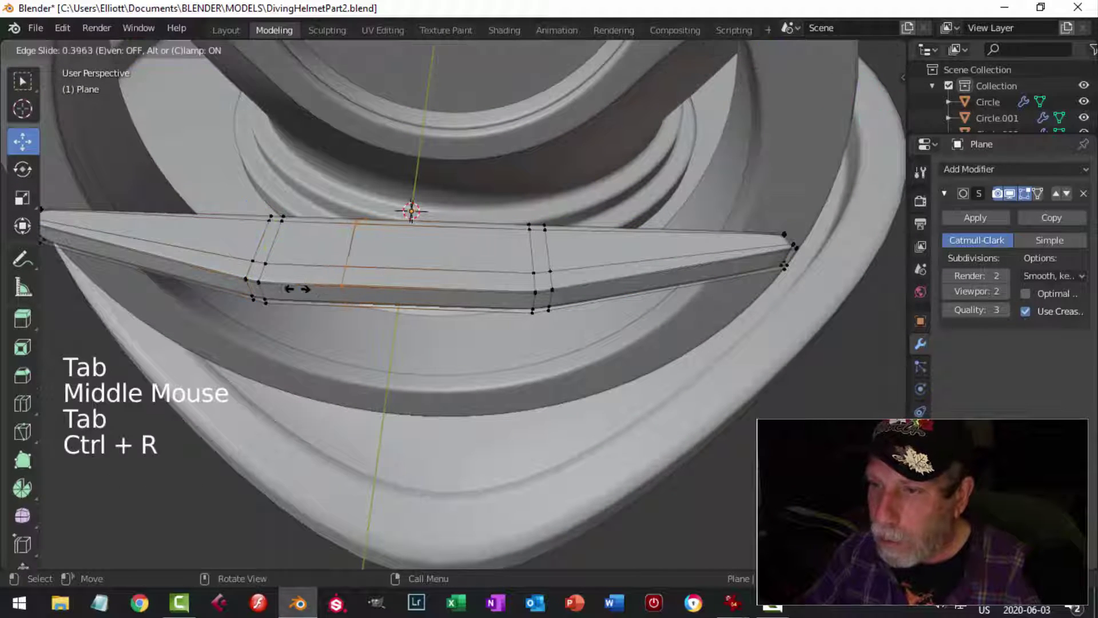
{"action": "left_click", "coordinate": [229, 293]}
{"action": "key", "text": "ctrl+r"}
{"action": "left_click", "coordinate": [408, 288]}
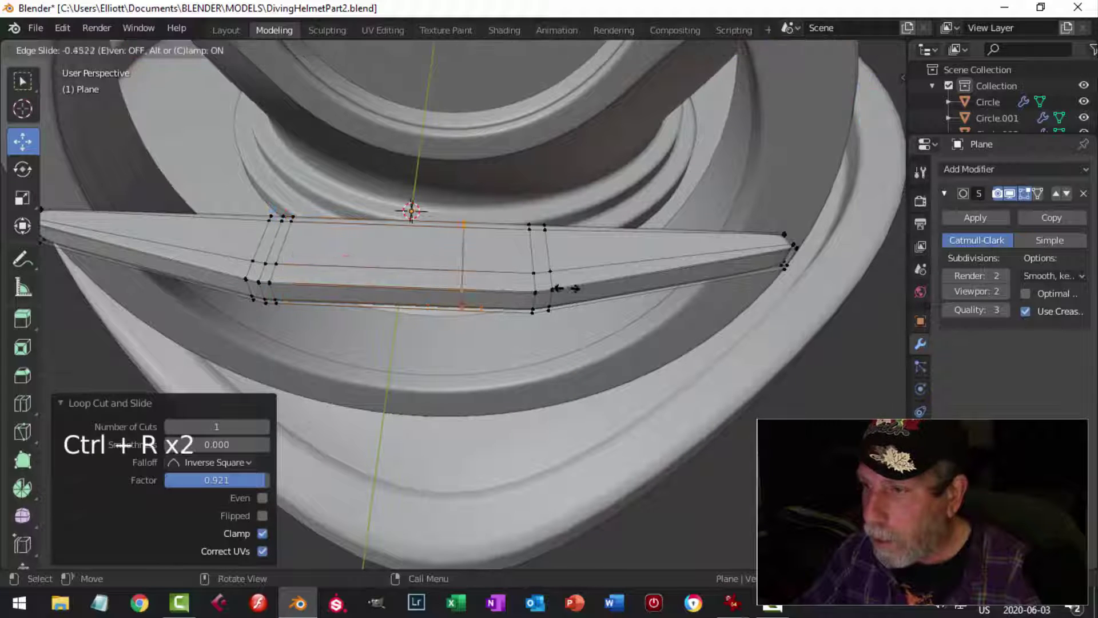
{"action": "left_click", "coordinate": [623, 292]}
{"action": "key", "text": "Tab"}
{"action": "scroll", "coordinate": [561, 340], "scroll_direction": "down", "scroll_amount": 2}
{"action": "key", "text": "alt+a"}
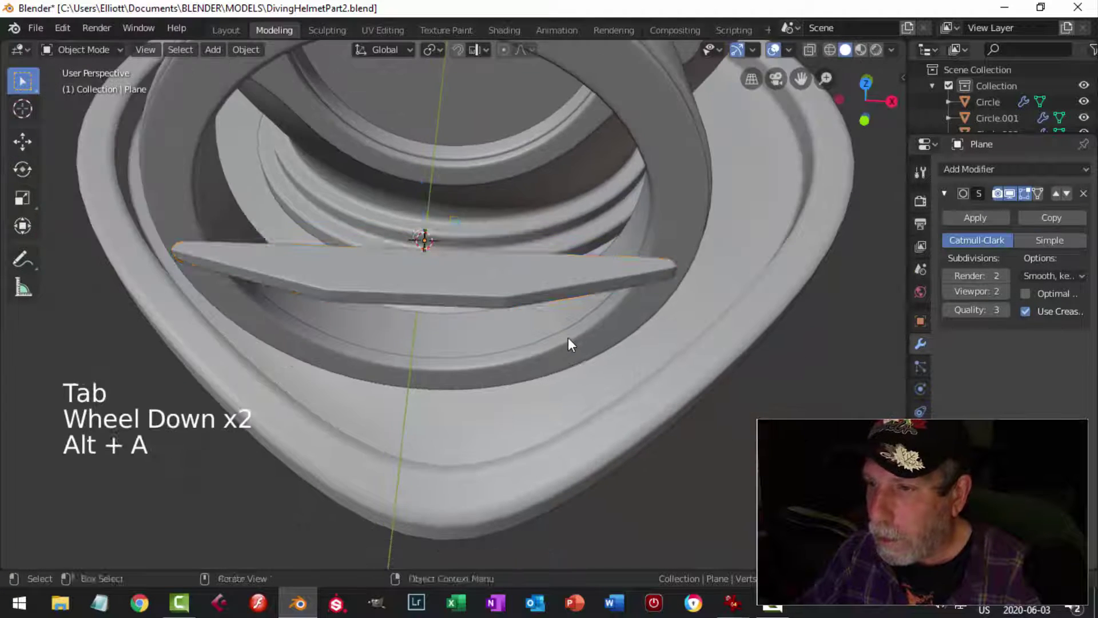
Step: Move the bar along Y toward the ring so its ends sit against the ring's front face
{"action": "middle_click_drag", "start_coordinate": [568, 338], "coordinate": [403, 308]}
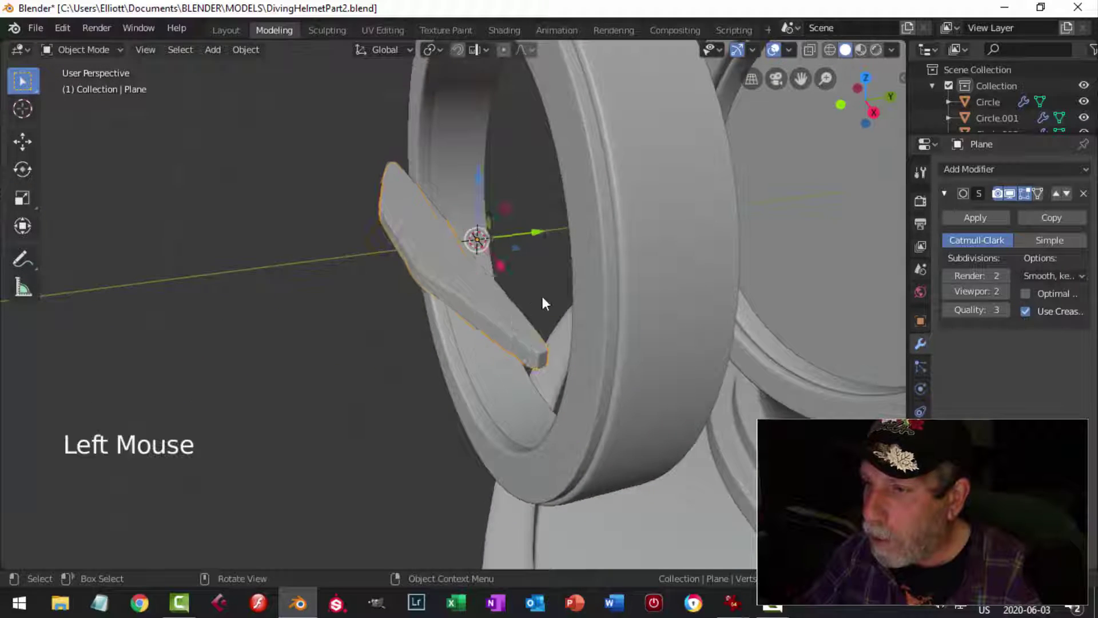
{"action": "middle_click_drag", "start_coordinate": [542, 303], "coordinate": [520, 286]}
{"action": "left_click_drag", "start_coordinate": [551, 241], "coordinate": [577, 243]}
{"action": "key", "text": "alt+a"}
{"action": "scroll", "coordinate": [486, 274], "scroll_direction": "down", "scroll_amount": 3}
{"action": "middle_click_drag", "start_coordinate": [492, 263], "coordinate": [470, 306]}
{"action": "scroll", "coordinate": [574, 307], "scroll_direction": "up", "scroll_amount": 3}
Step: Scale the bar's entire mesh down slightly along Y to reduce how far it projects from the ring
{"action": "left_click", "coordinate": [470, 306]}
{"action": "scroll", "coordinate": [569, 310], "scroll_direction": "down", "scroll_amount": 2}
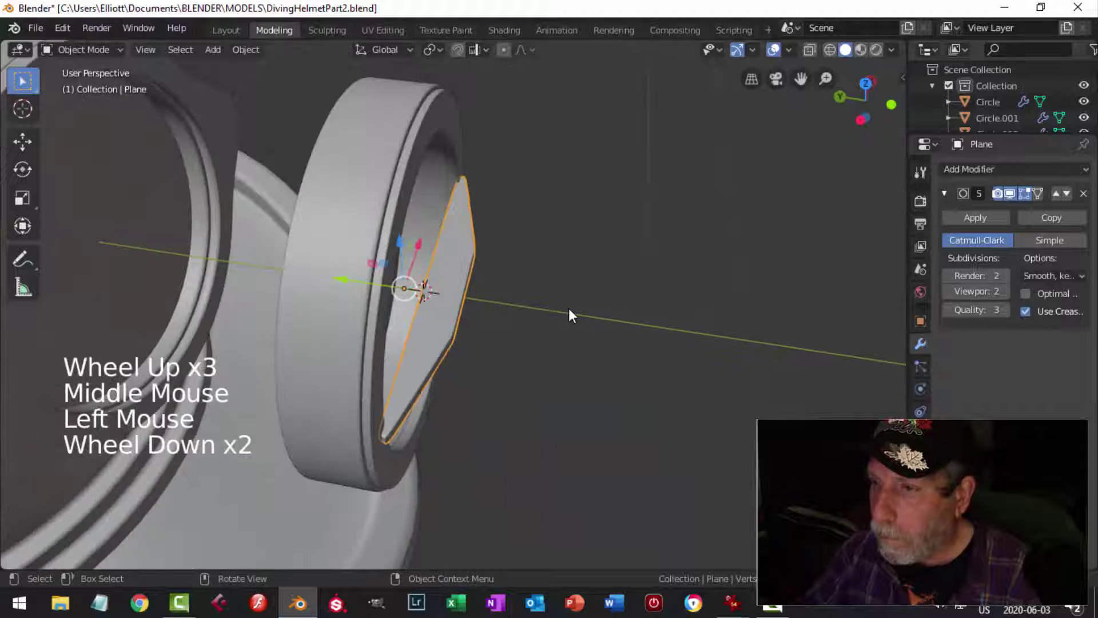
{"action": "key", "text": "Tab"}
{"action": "key", "text": "a"}
{"action": "middle_click_drag", "start_coordinate": [585, 310], "coordinate": [600, 307]}
{"action": "key", "text": "s"}
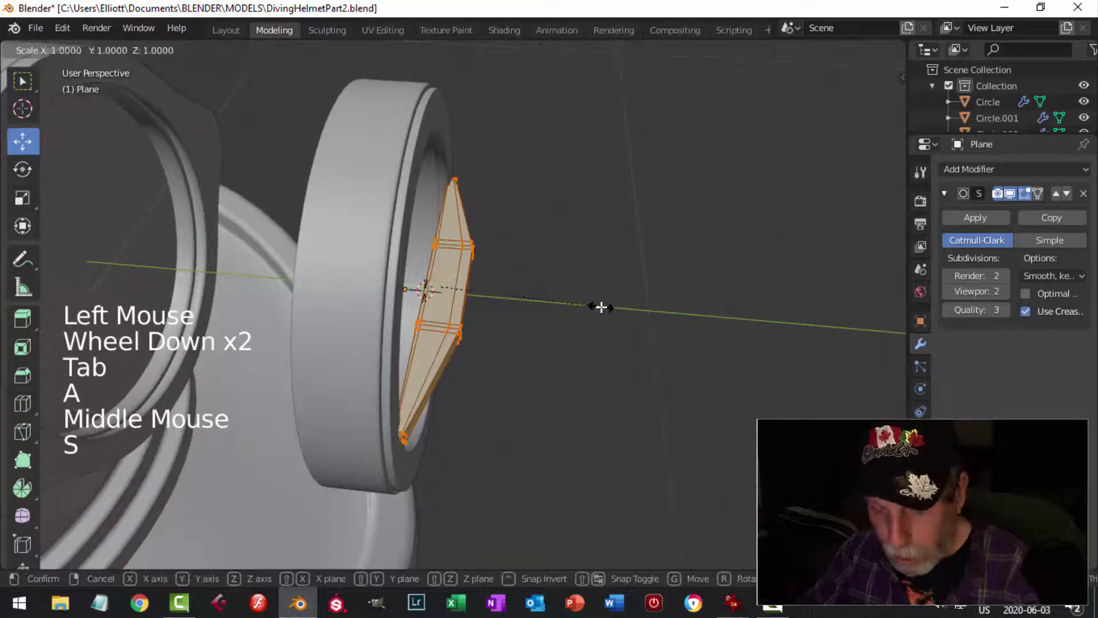
{"action": "left_click", "coordinate": [584, 301]}
{"action": "key", "text": "alt+a"}
{"action": "key", "text": "Tab"}
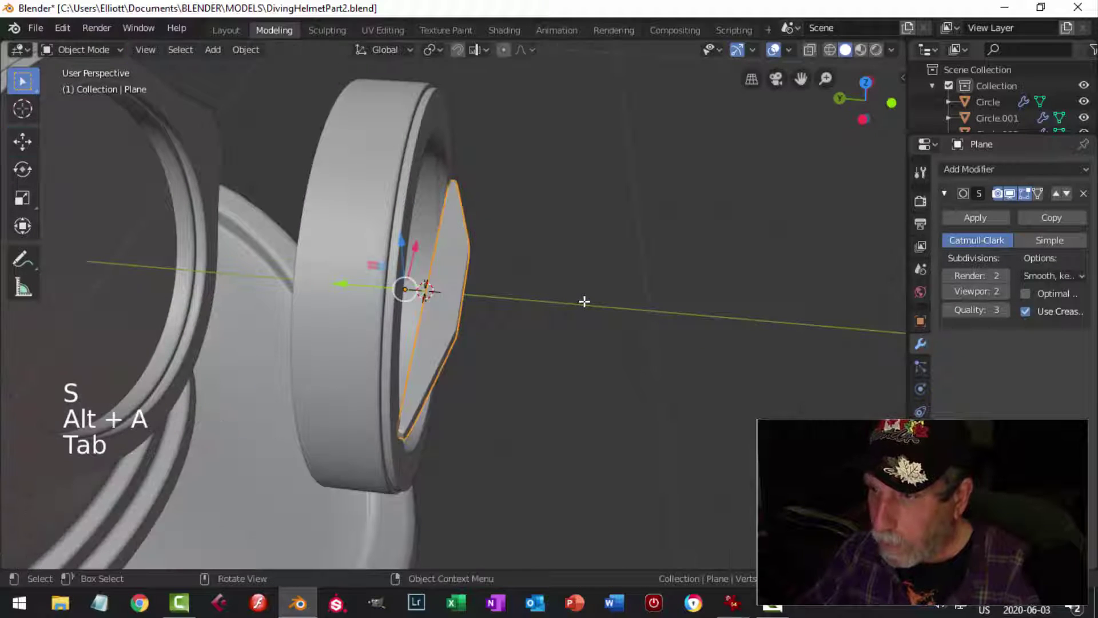
{"action": "key", "text": "alt+a"}
{"action": "scroll", "coordinate": [639, 338], "scroll_direction": "down", "scroll_amount": 2}
{"action": "middle_click_drag", "start_coordinate": [640, 338], "coordinate": [447, 255]}
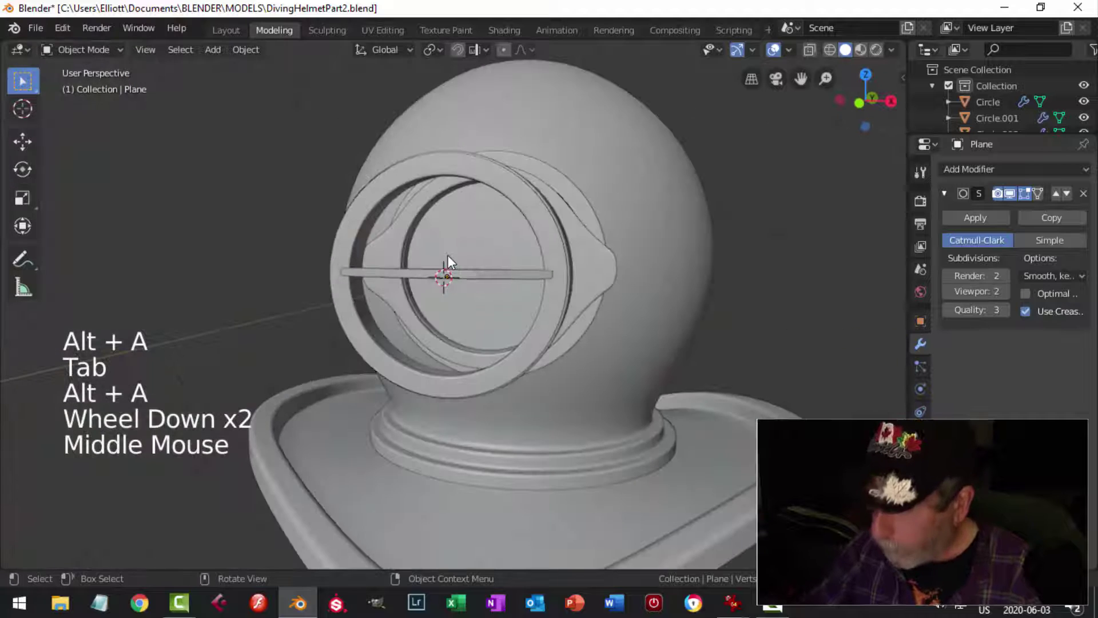
Step: Scale the bar's whole mesh up slightly along Z for thickness, and move the bar -0.0944 m in Z
{"action": "key", "text": "KP_1"}
{"action": "scroll", "coordinate": [457, 260], "scroll_direction": "up", "scroll_amount": 4}
{"action": "left_click", "coordinate": [452, 245]}
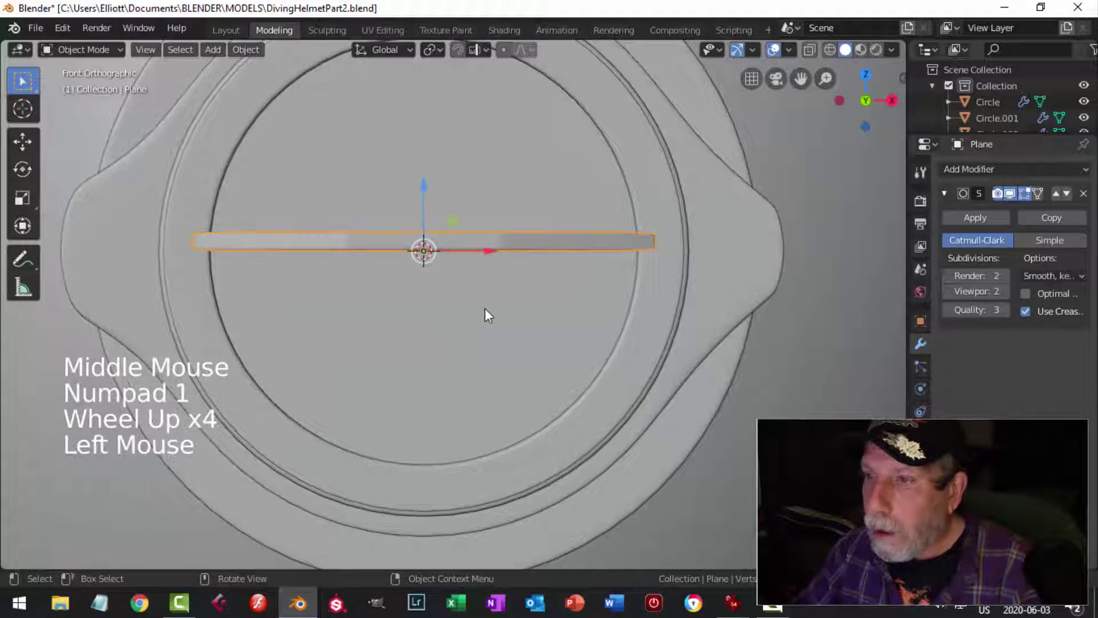
{"action": "key", "text": "Tab"}
{"action": "key", "text": "a"}
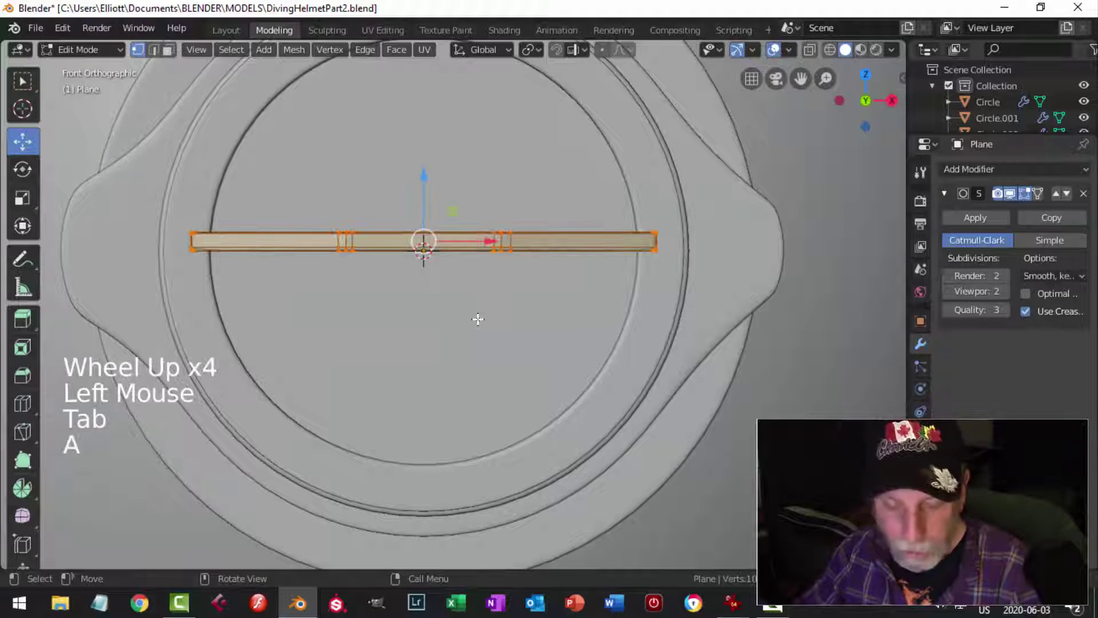
{"action": "key", "text": "s"}
{"action": "left_click", "coordinate": [487, 335]}
{"action": "key", "text": "Tab"}
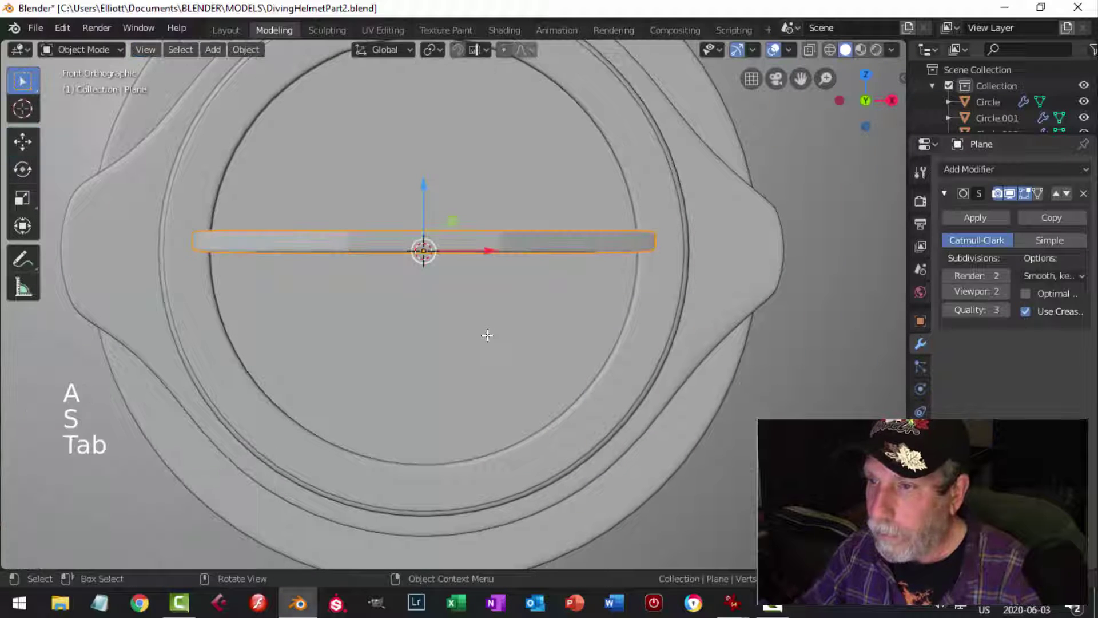
{"action": "left_click_drag", "start_coordinate": [425, 180], "coordinate": [413, 252]}
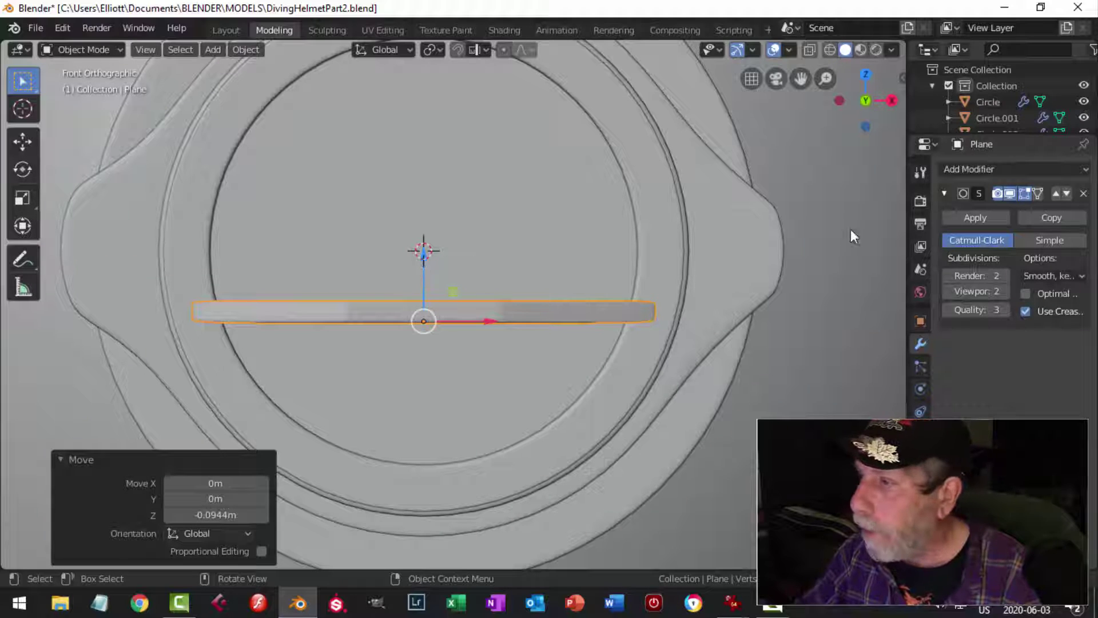
Step: Add a Mirror modifier to the bar below its subdivision surface
{"action": "left_click", "coordinate": [943, 193]}
{"action": "left_click", "coordinate": [966, 170]}
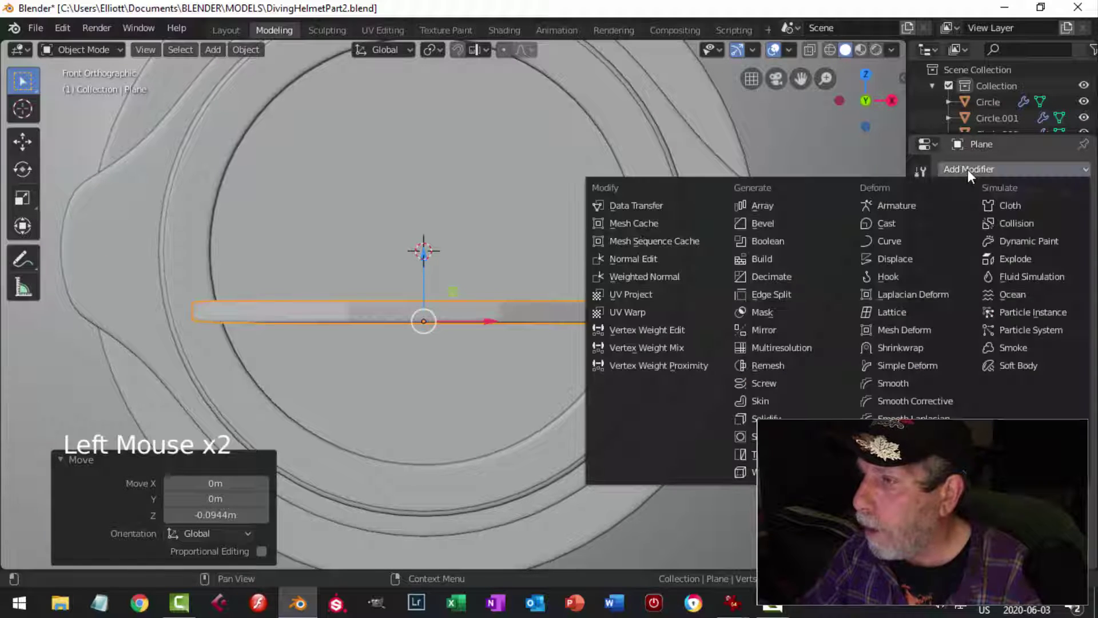
{"action": "left_click", "coordinate": [765, 330]}
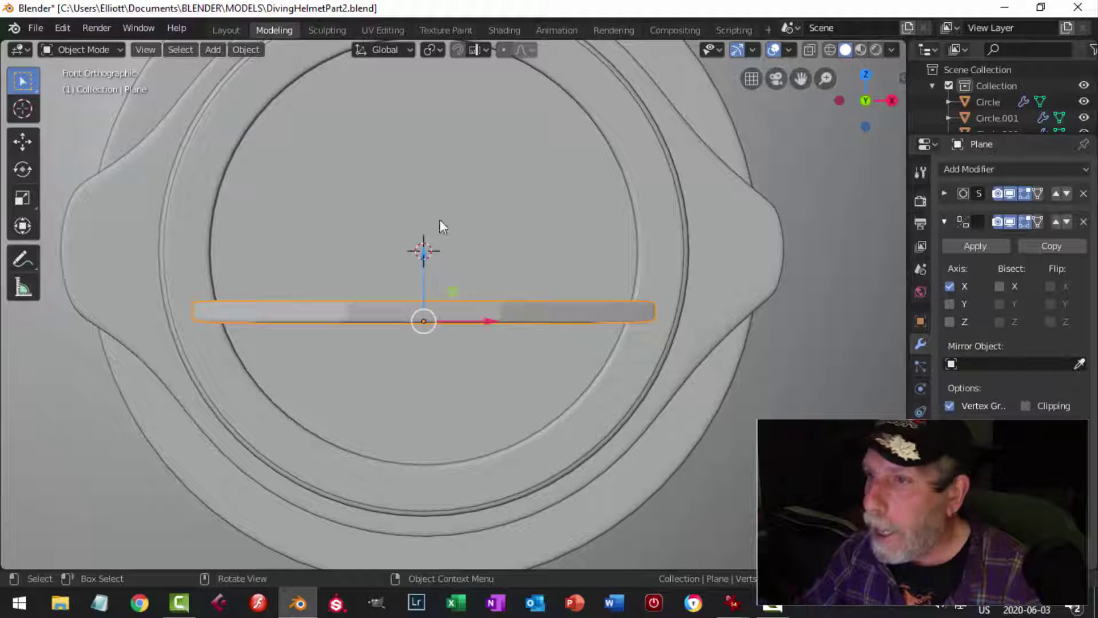
Step: Set the bar's origin to the 3D cursor and mirror it across Z only, with the X axis off
{"action": "left_click", "coordinate": [245, 49]}
{"action": "mouse_move", "coordinate": [267, 83]}
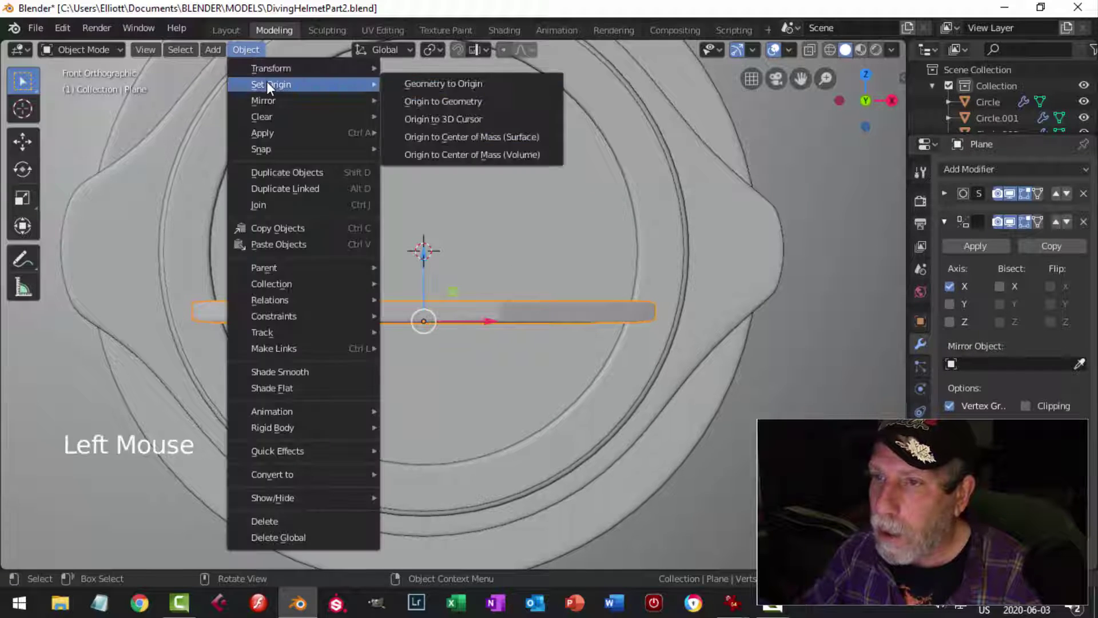
{"action": "left_click", "coordinate": [446, 119]}
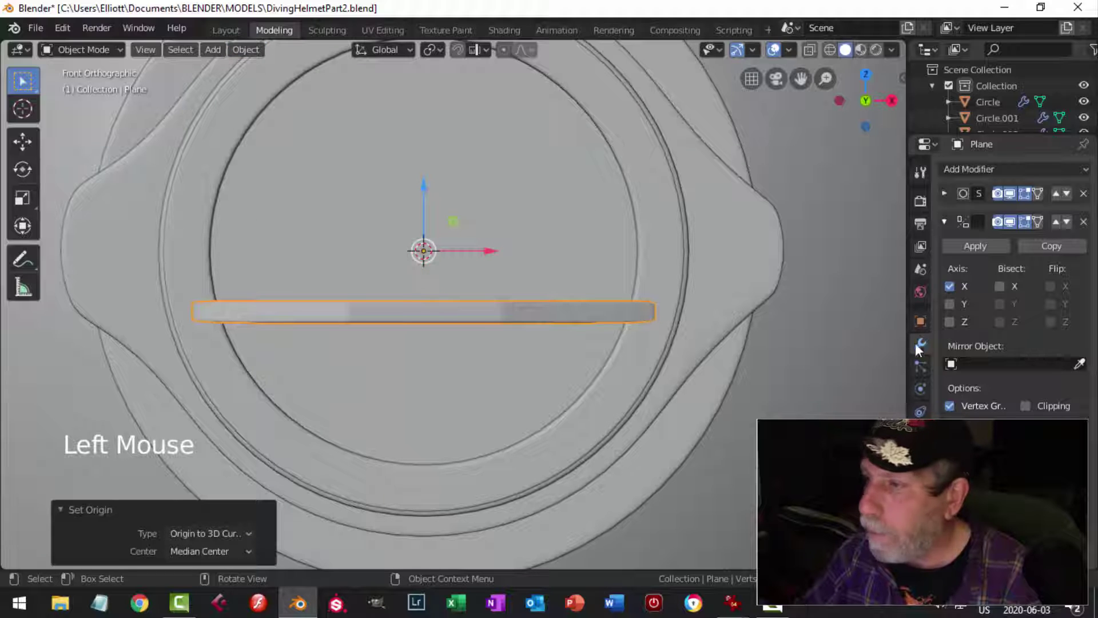
{"action": "left_click", "coordinate": [950, 322]}
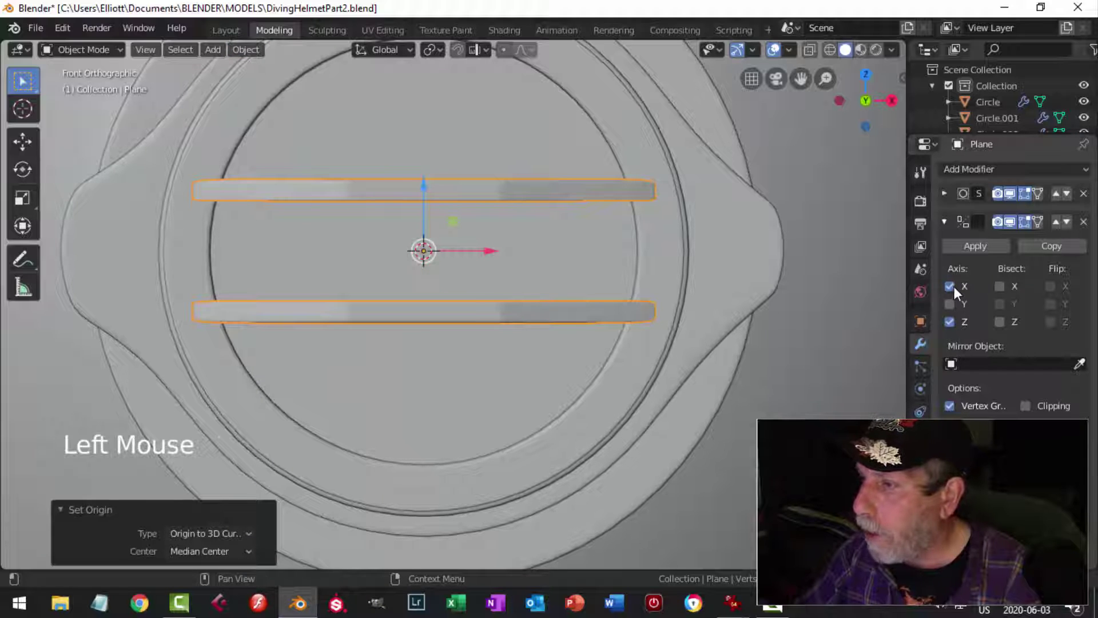
{"action": "middle_click_drag", "start_coordinate": [671, 222], "coordinate": [601, 197]}
{"action": "key", "text": "alt+a"}
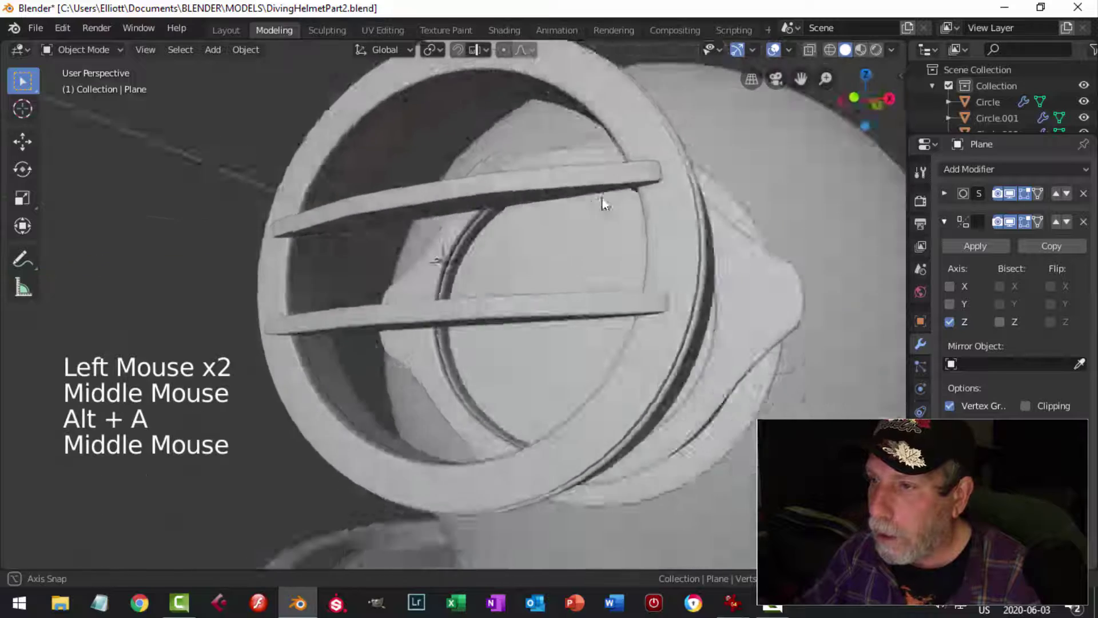
Step: Move the pair of horizontal guard bars slightly along Y, closer to the front ring
{"action": "scroll", "coordinate": [598, 246], "scroll_direction": "down", "scroll_amount": 2}
{"action": "scroll", "coordinate": [599, 252], "scroll_direction": "down", "scroll_amount": 2}
{"action": "middle_click_drag", "start_coordinate": [598, 252], "coordinate": [544, 309]}
{"action": "scroll", "coordinate": [662, 308], "scroll_direction": "up", "scroll_amount": 2}
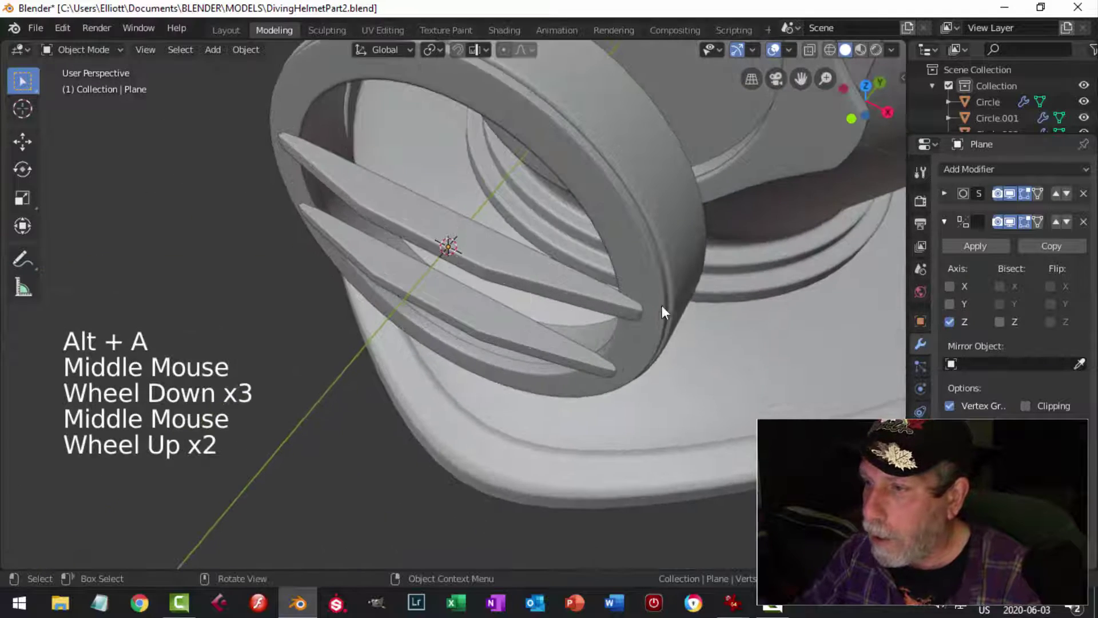
{"action": "left_click", "coordinate": [626, 309]}
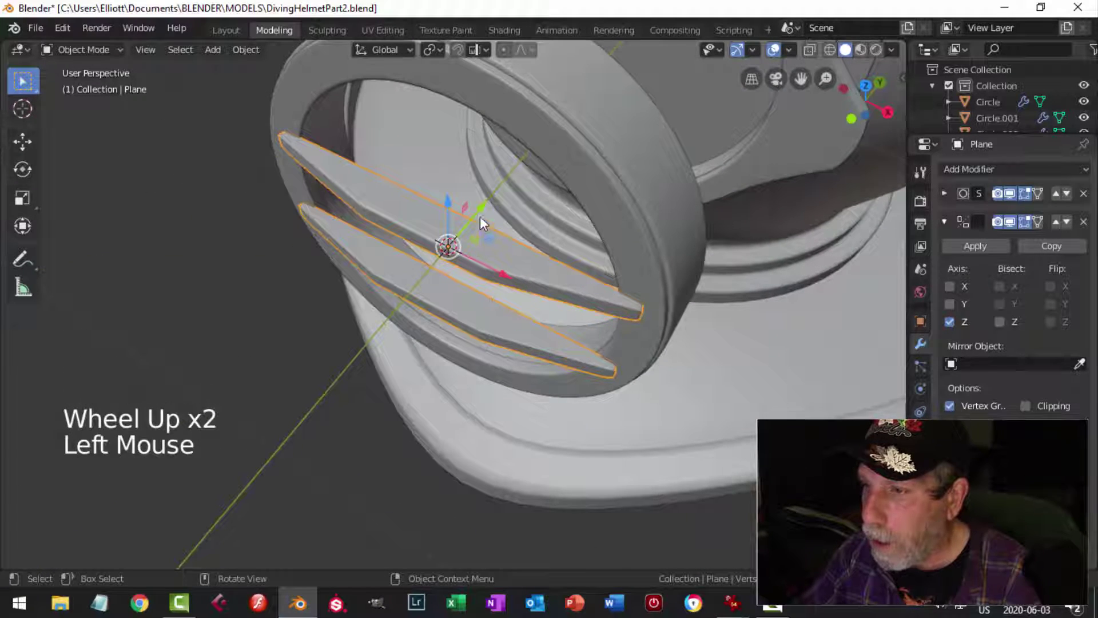
{"action": "left_click_drag", "start_coordinate": [479, 216], "coordinate": [485, 214]}
{"action": "key", "text": "alt+a"}
Step: Duplicate the pair of horizontal guard bars and rotate the copy 90° about Y to make vertical bars
{"action": "middle_click_drag", "start_coordinate": [539, 333], "coordinate": [616, 243]}
{"action": "scroll", "coordinate": [578, 263], "scroll_direction": "down", "scroll_amount": 2}
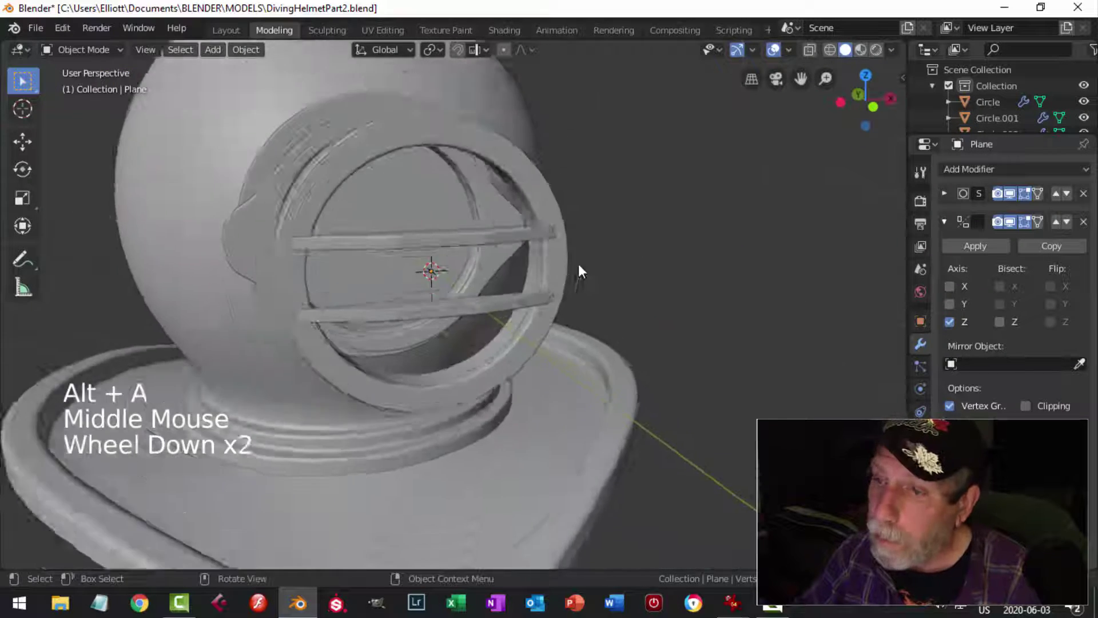
{"action": "scroll", "coordinate": [579, 263], "scroll_direction": "down", "scroll_amount": 2}
{"action": "middle_click_drag", "start_coordinate": [468, 235], "coordinate": [527, 283]}
{"action": "scroll", "coordinate": [513, 263], "scroll_direction": "up", "scroll_amount": 1}
{"action": "scroll", "coordinate": [465, 259], "scroll_direction": "down", "scroll_amount": 1}
{"action": "left_click", "coordinate": [530, 263]}
{"action": "key", "text": "shift+d"}
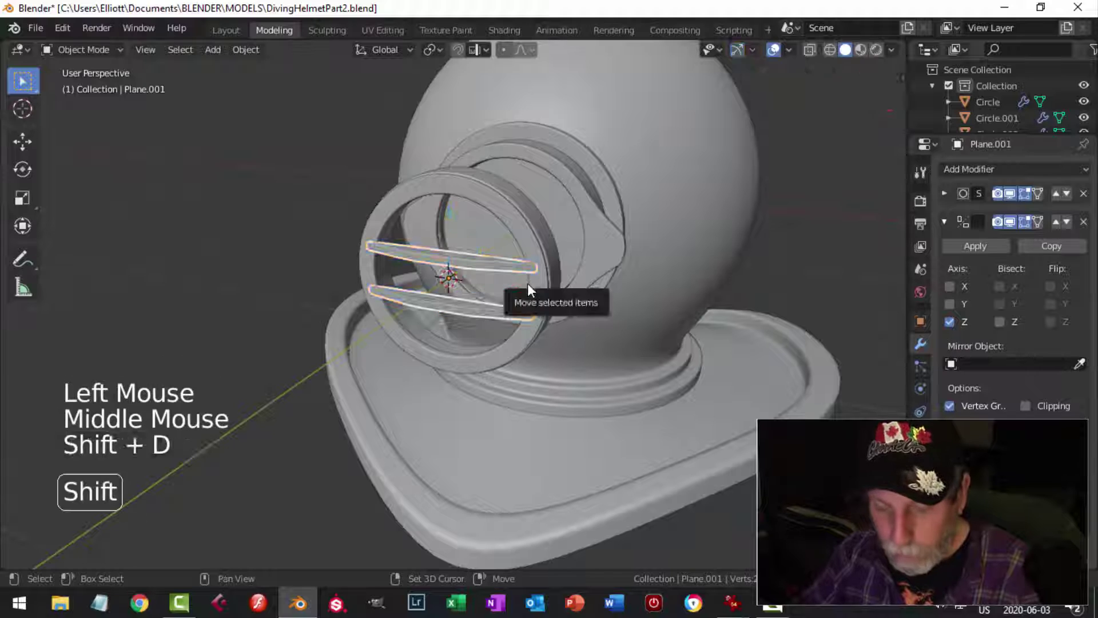
{"action": "type", "text": "ry90"}
{"action": "key", "text": "Return"}
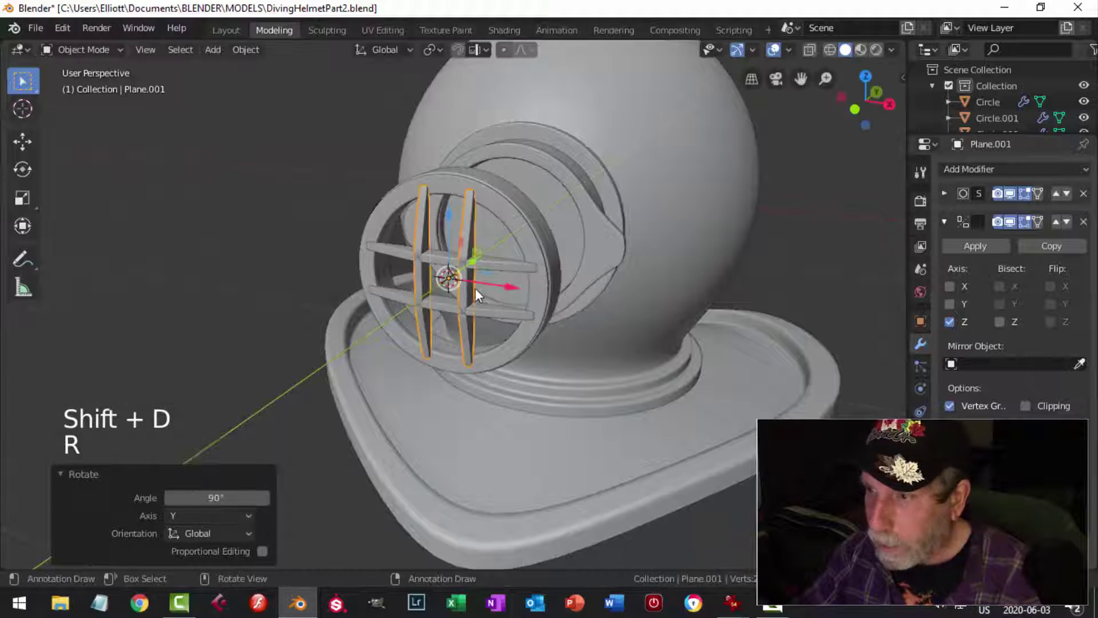
Step: Move the vertical bars 0.00196 m in Y
{"action": "middle_click_drag", "start_coordinate": [475, 287], "coordinate": [508, 262]}
{"action": "scroll", "coordinate": [509, 304], "scroll_direction": "up", "scroll_amount": 2}
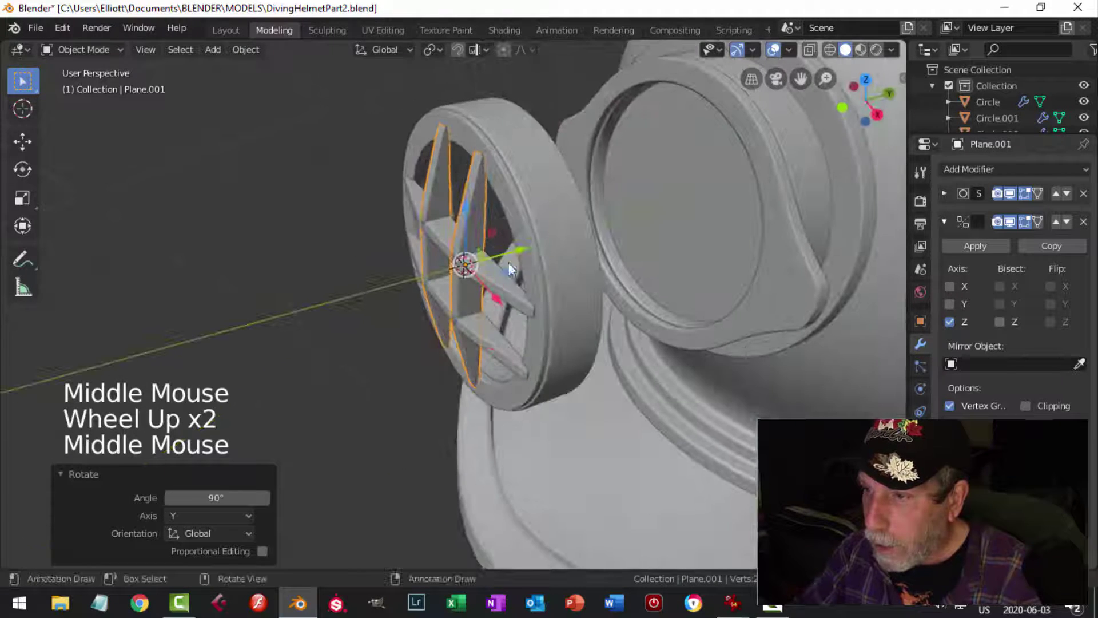
{"action": "left_click_drag", "start_coordinate": [514, 249], "coordinate": [459, 306]}
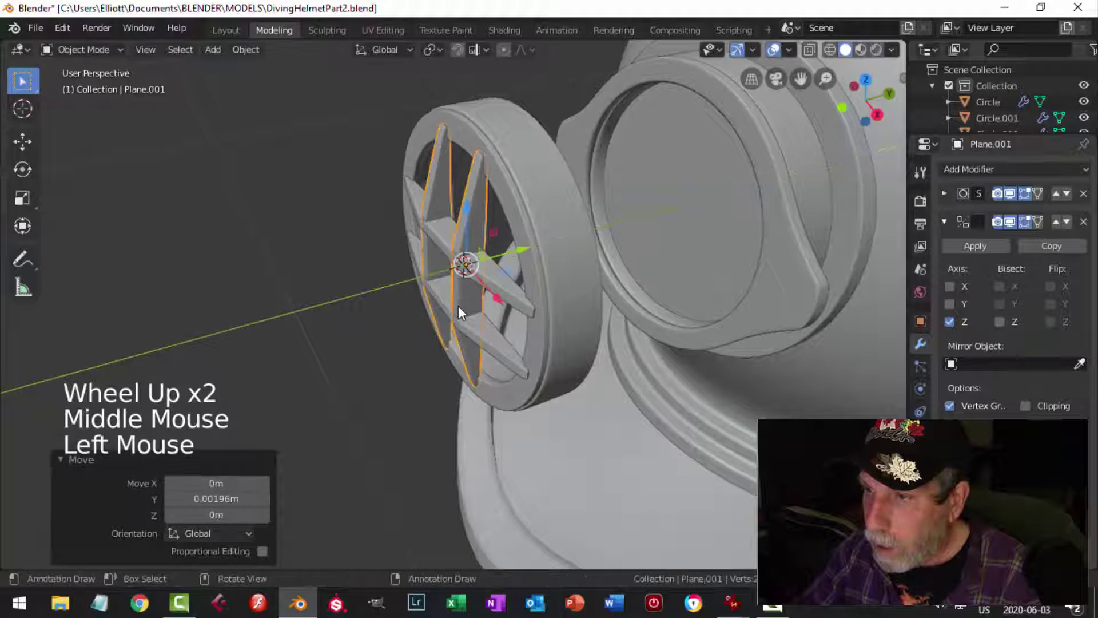
{"action": "key", "text": "alt+a"}
Step: Select both the vertical and horizontal bars and move them together -0.00372 m in Y
{"action": "middle_click_drag", "start_coordinate": [458, 306], "coordinate": [630, 243]}
{"action": "scroll", "coordinate": [574, 259], "scroll_direction": "down", "scroll_amount": 3}
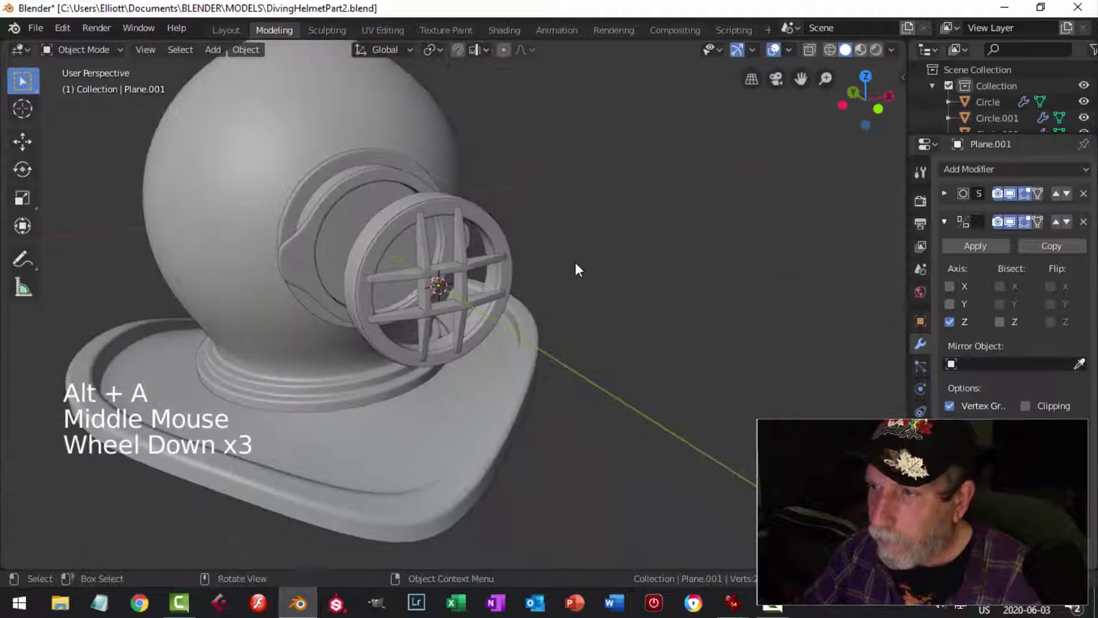
{"action": "scroll", "coordinate": [575, 260], "scroll_direction": "down", "scroll_amount": 2}
{"action": "middle_click_drag", "start_coordinate": [534, 289], "coordinate": [225, 281]}
{"action": "scroll", "coordinate": [486, 331], "scroll_direction": "up", "scroll_amount": 7}
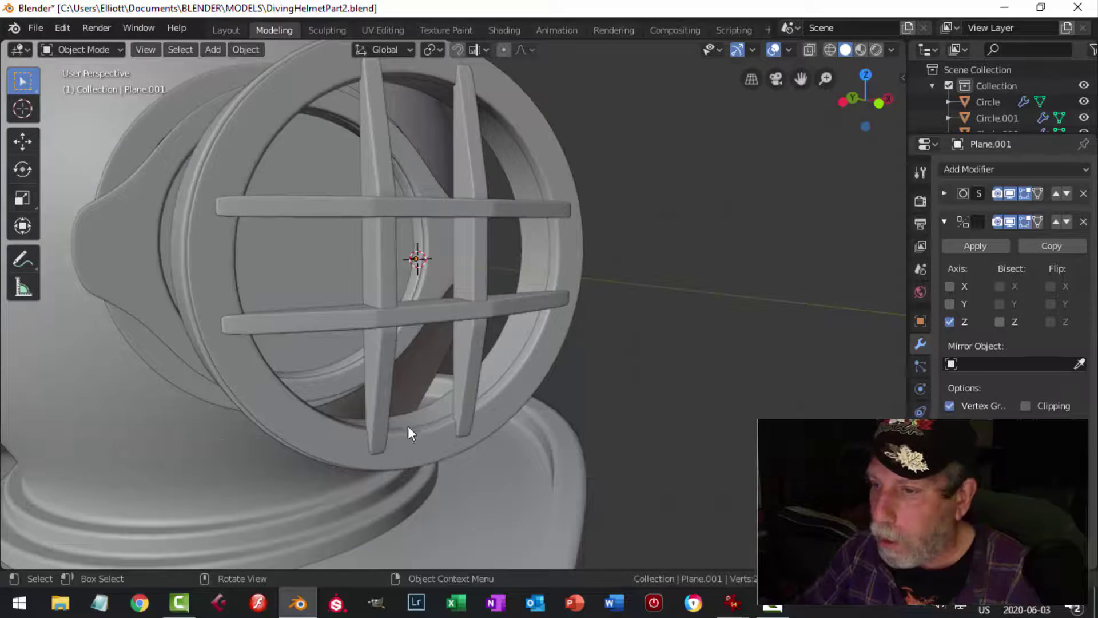
{"action": "middle_click_drag", "start_coordinate": [542, 378], "coordinate": [492, 175]}
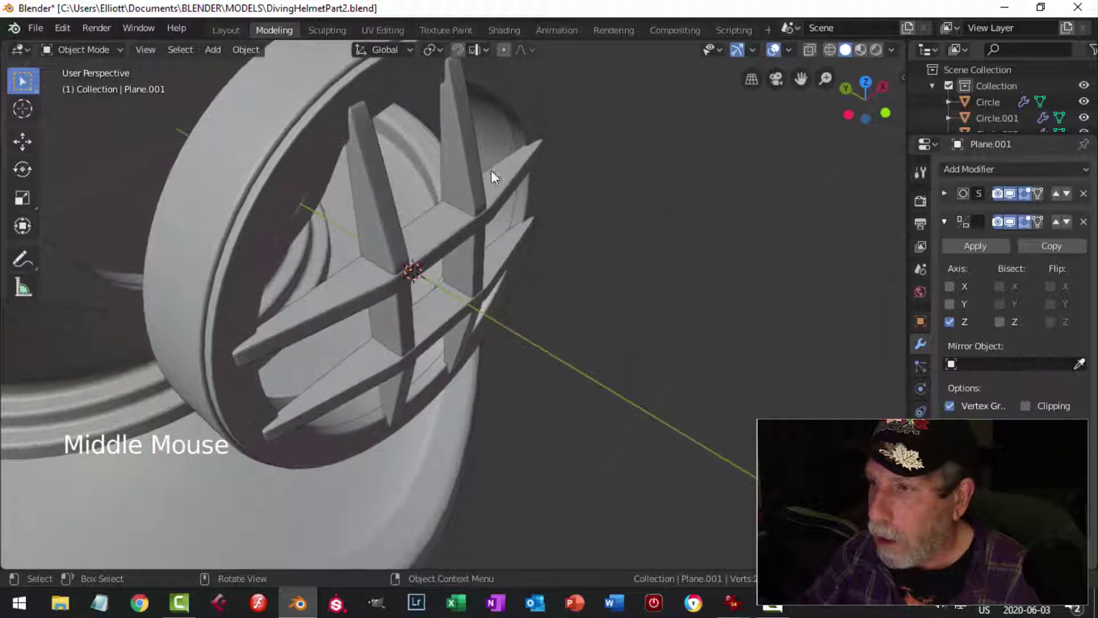
{"action": "left_click", "coordinate": [375, 170]}
{"action": "left_click", "coordinate": [524, 224], "text": "shift"}
{"action": "middle_click_drag", "start_coordinate": [525, 228], "coordinate": [413, 277]}
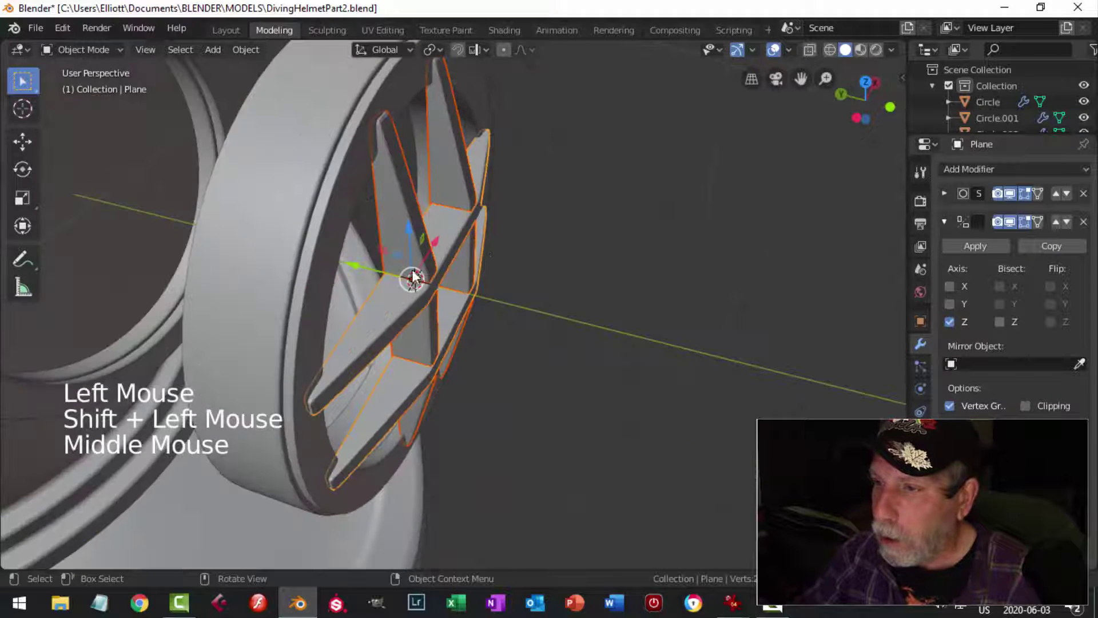
{"action": "left_click_drag", "start_coordinate": [355, 266], "coordinate": [355, 263]}
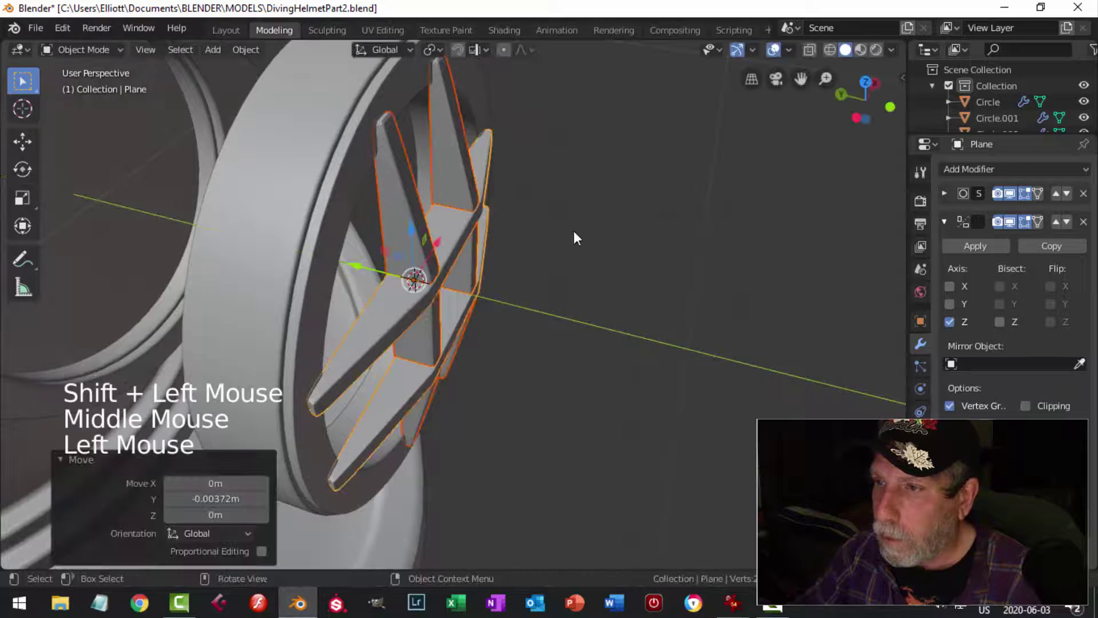
{"action": "key", "text": "alt+a"}
Step: Apply smooth shading to the vertical bars and to the horizontal bars
{"action": "middle_click_drag", "start_coordinate": [574, 231], "coordinate": [457, 200]}
{"action": "left_click", "coordinate": [397, 153]}
{"action": "right_click", "coordinate": [395, 151]}
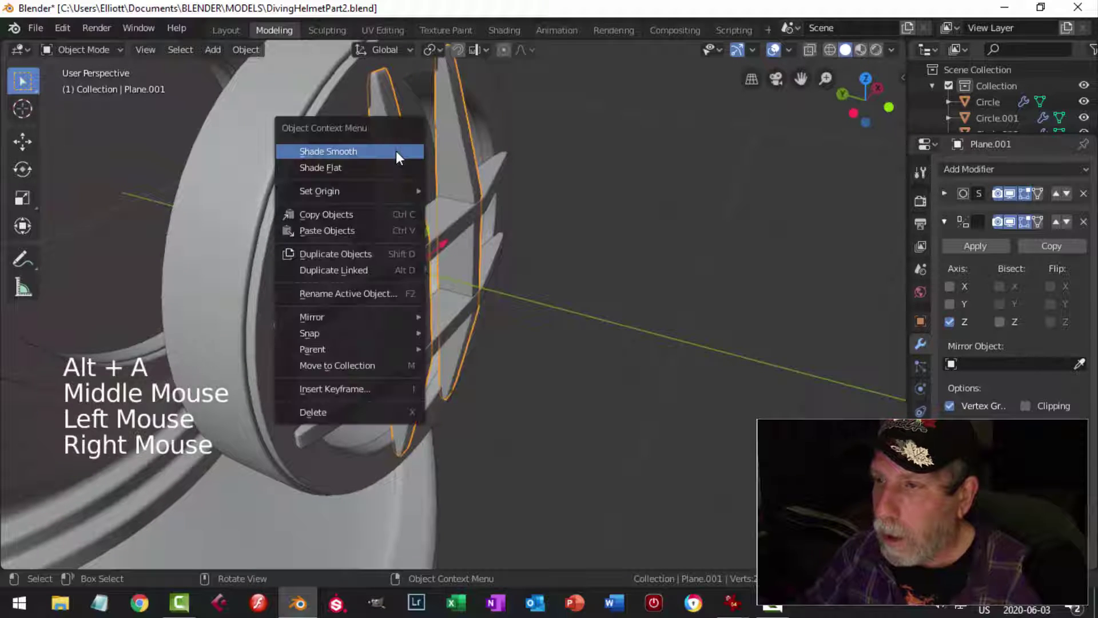
{"action": "left_click", "coordinate": [396, 151]}
{"action": "left_click", "coordinate": [346, 290]}
{"action": "right_click", "coordinate": [342, 290]}
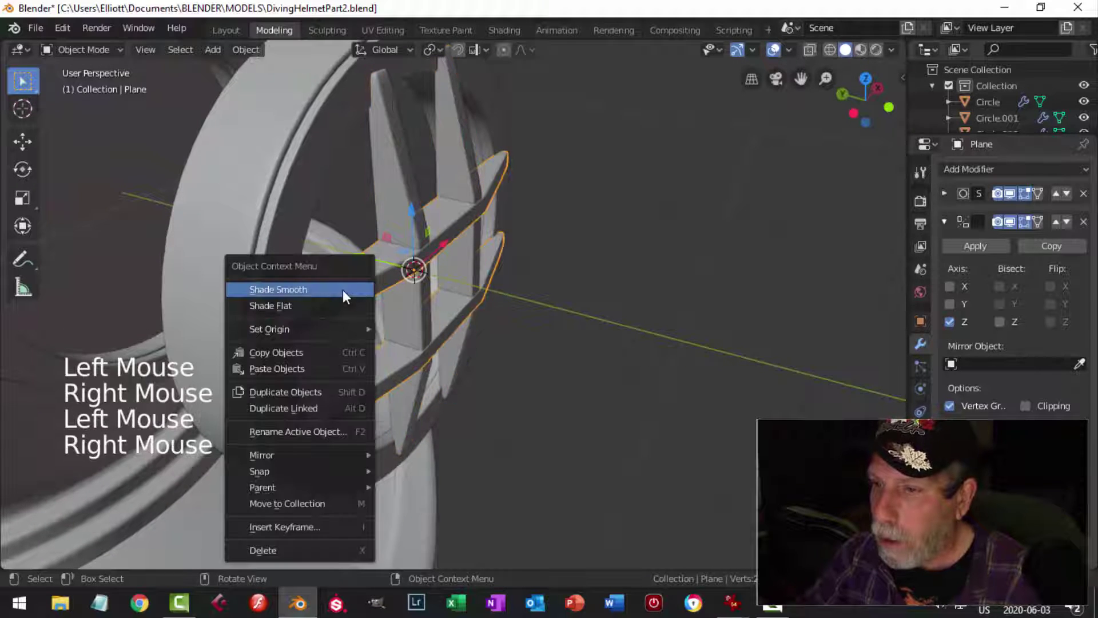
{"action": "middle_click_drag", "start_coordinate": [503, 241], "coordinate": [526, 250]}
{"action": "key", "text": "alt+a"}
Step: Isolate the horizontal bar and add a lengthwise loop cut near the back edge of its mesh, with a slide factor of -0.600
{"action": "mouse_move", "coordinate": [526, 249]}
{"action": "middle_mouse_down"}
{"action": "mouse_move", "coordinate": [476, 251]}
{"action": "mouse_move", "coordinate": [460, 229]}
{"action": "mouse_move", "coordinate": [584, 269]}
{"action": "mouse_move", "coordinate": [532, 231]}
{"action": "middle_mouse_up"}
{"action": "left_click", "coordinate": [461, 231]}
{"action": "key", "text": "shift+h"}
{"action": "key", "text": "Tab"}
{"action": "scroll", "coordinate": [622, 268], "scroll_direction": "up", "scroll_amount": 2}
{"action": "key", "text": "alt+a"}
{"action": "scroll", "coordinate": [557, 262], "scroll_direction": "up", "scroll_amount": 3}
{"action": "scroll", "coordinate": [560, 233], "scroll_direction": "up", "scroll_amount": 1}
{"action": "middle_click_drag", "start_coordinate": [532, 232], "coordinate": [496, 196]}
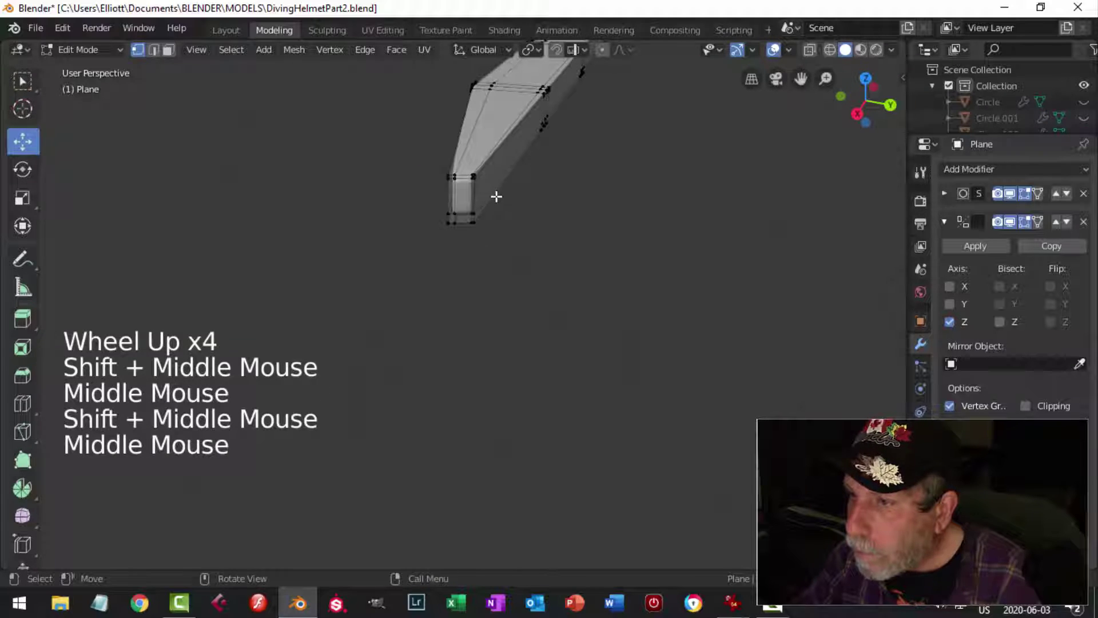
{"action": "key", "text": "ctrl+r"}
{"action": "left_click", "coordinate": [463, 179]}
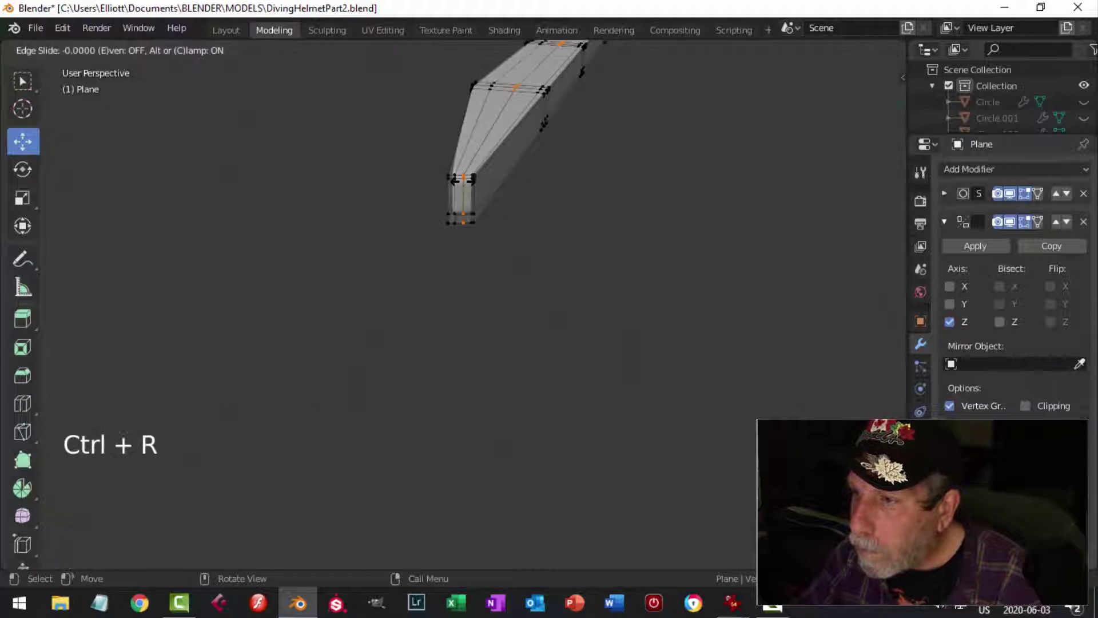
{"action": "left_click", "coordinate": [463, 189]}
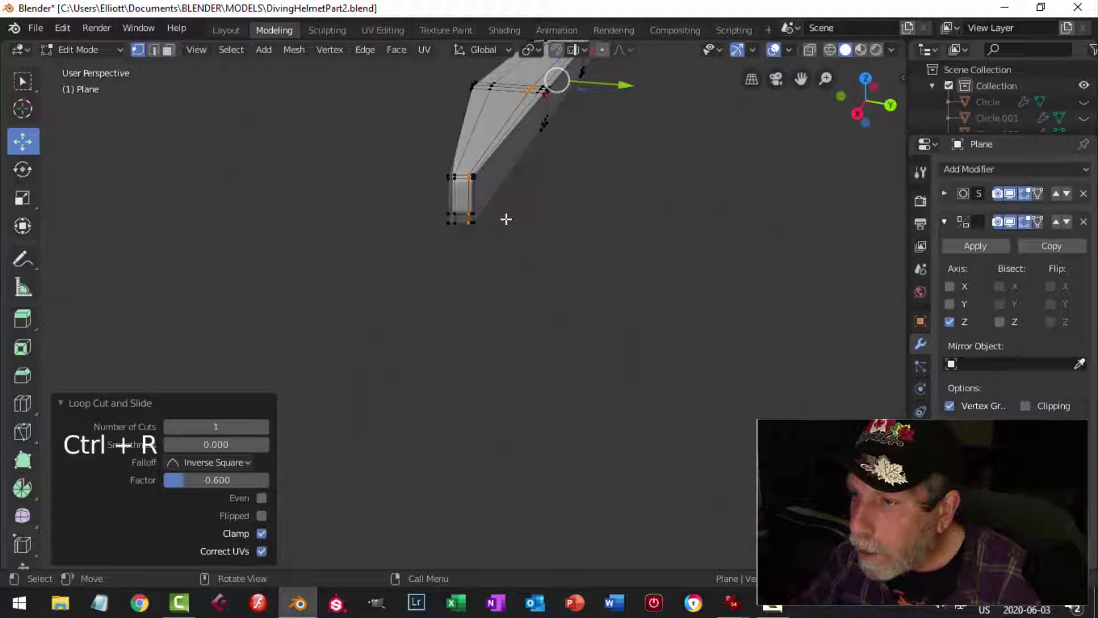
{"action": "middle_click_drag", "start_coordinate": [506, 219], "coordinate": [492, 247]}
{"action": "scroll", "coordinate": [493, 248], "scroll_direction": "up", "scroll_amount": 3}
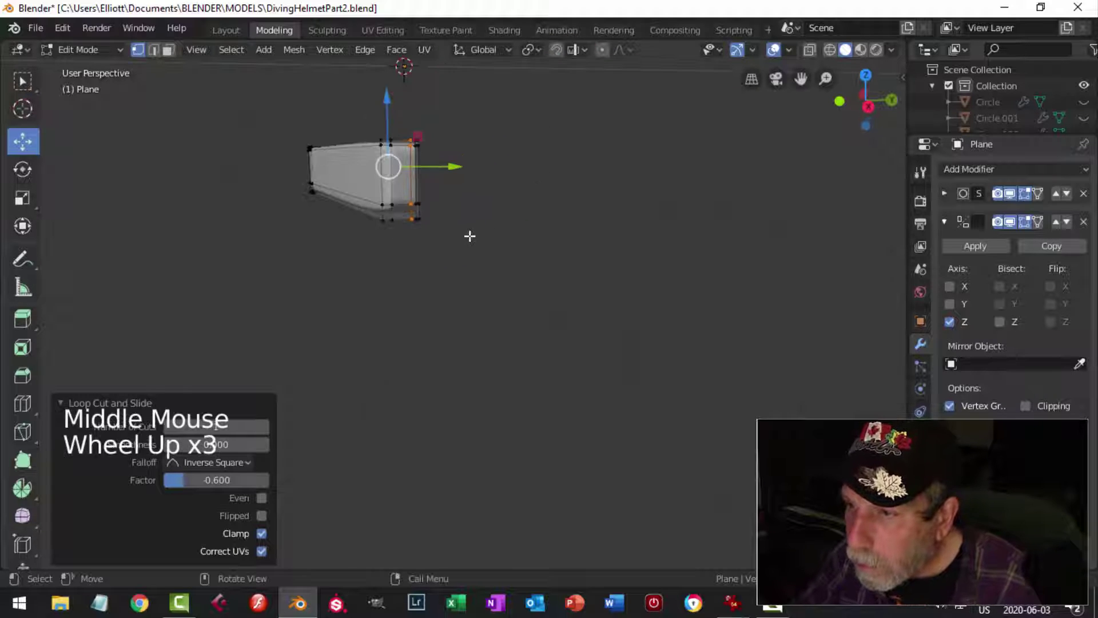
{"action": "key", "text": "alt+a"}
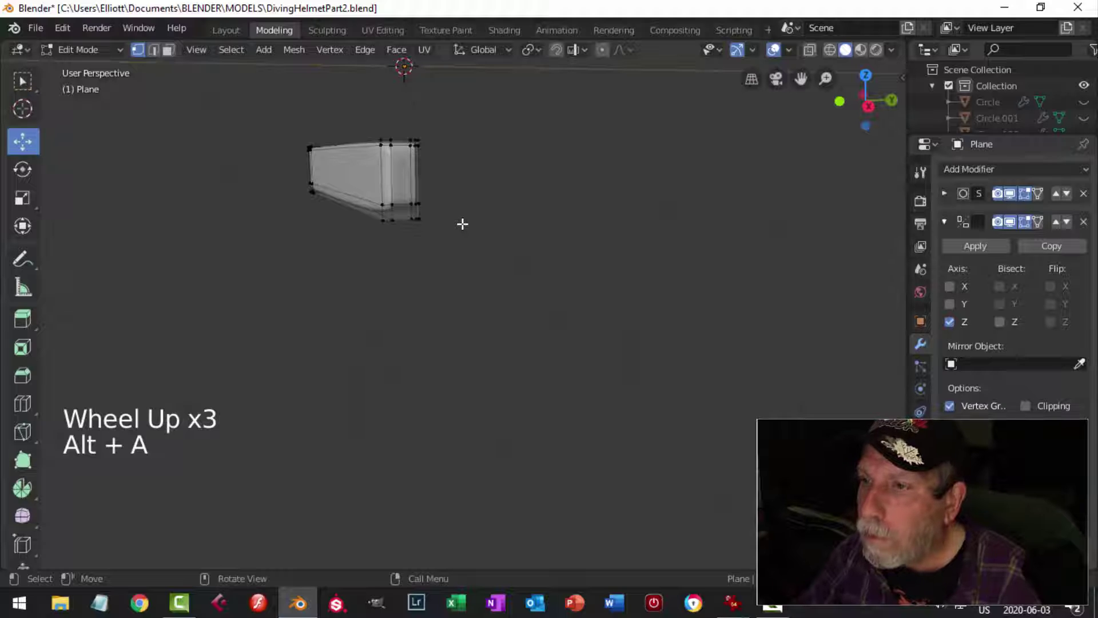
Step: Select the lengthwise edge loop along the bar's lower edge and move it -0.0019 m in Z
{"action": "key", "text": "Tab"}
{"action": "middle_click_drag", "start_coordinate": [427, 227], "coordinate": [401, 232]}
{"action": "key", "text": "Tab"}
{"action": "left_click", "coordinate": [307, 182], "text": "alt+shift"}
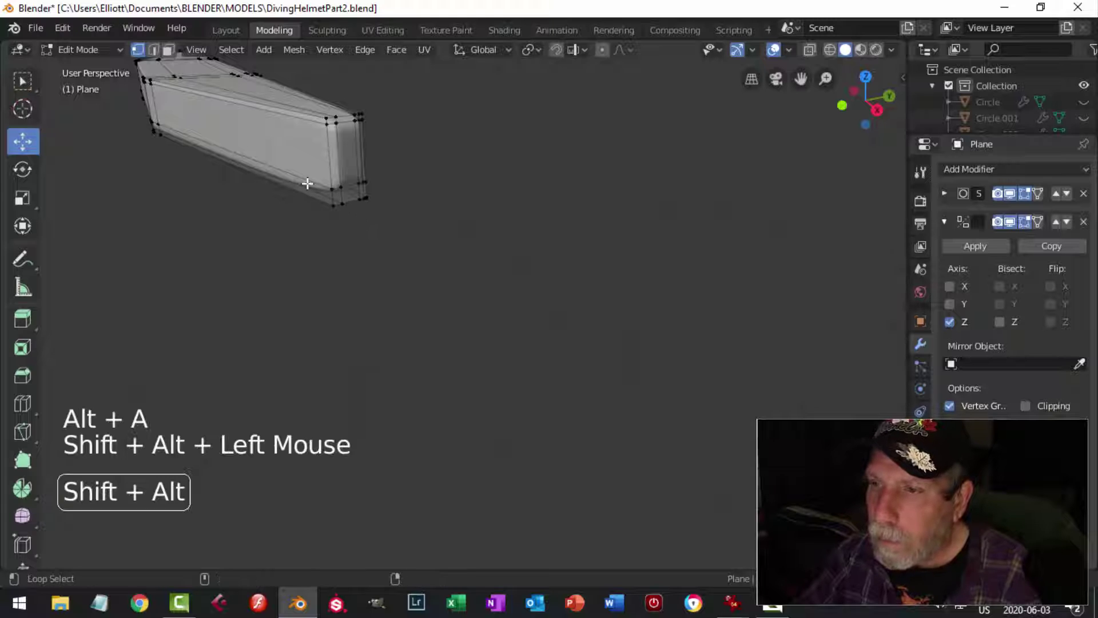
{"action": "scroll", "coordinate": [223, 124], "scroll_direction": "down", "scroll_amount": 1}
{"action": "middle_click_drag", "start_coordinate": [251, 157], "coordinate": [199, 182], "text": "shift"}
{"action": "left_click_drag", "start_coordinate": [196, 176], "coordinate": [196, 178]}
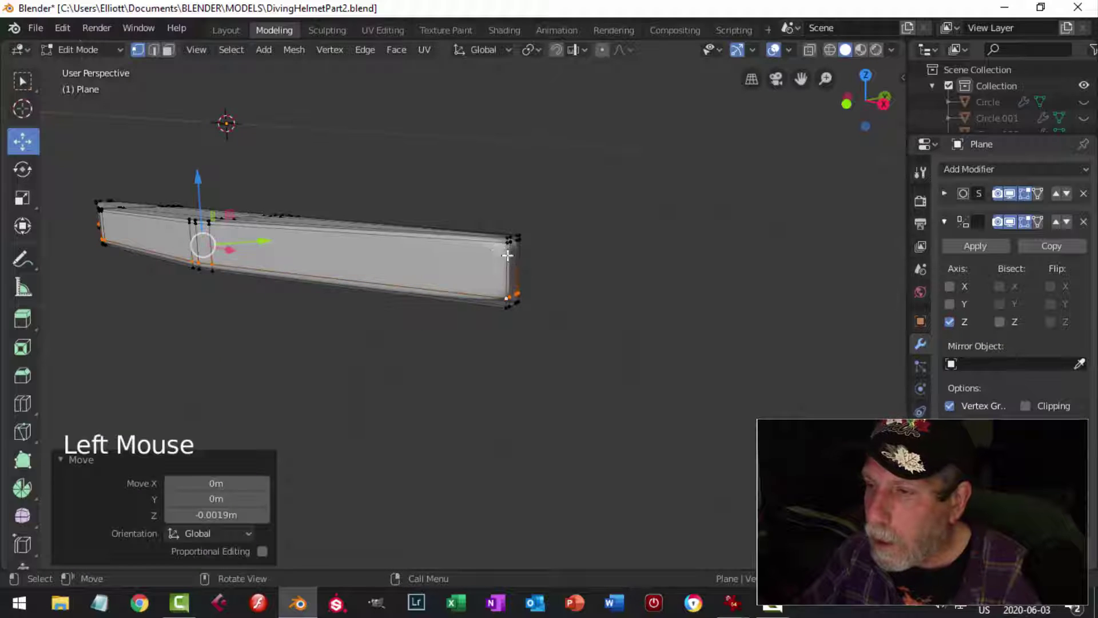
Step: Add a loop cut across the bar close to its +X end, with a slide factor of -0.950
{"action": "middle_click_drag", "start_coordinate": [508, 256], "coordinate": [534, 225]}
{"action": "key", "text": "ctrl+r"}
{"action": "left_click", "coordinate": [534, 225]}
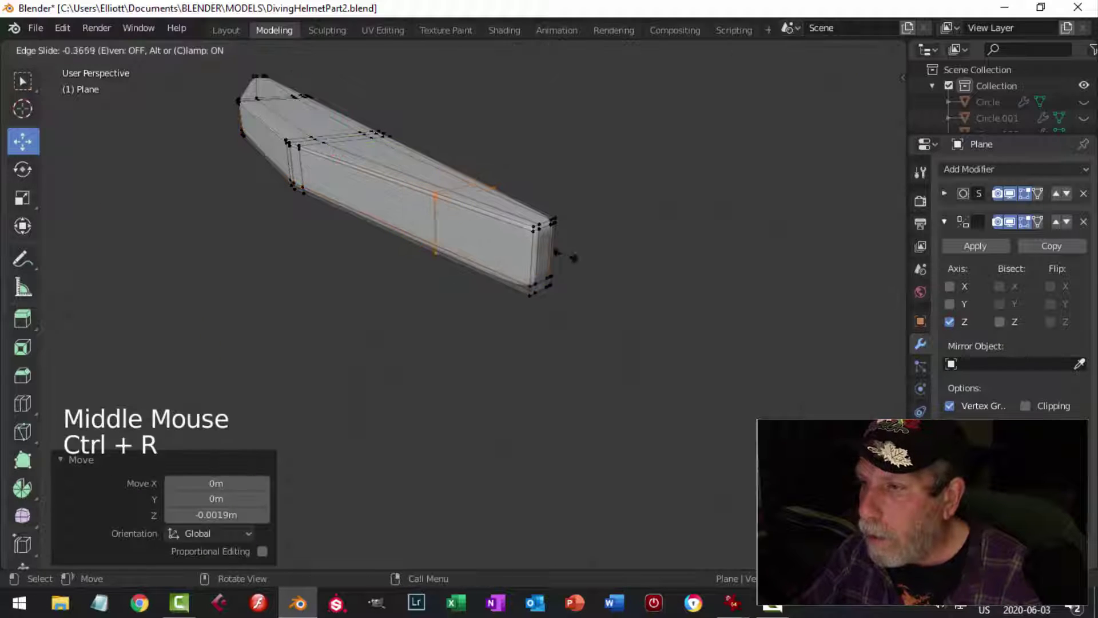
{"action": "left_click", "coordinate": [627, 286]}
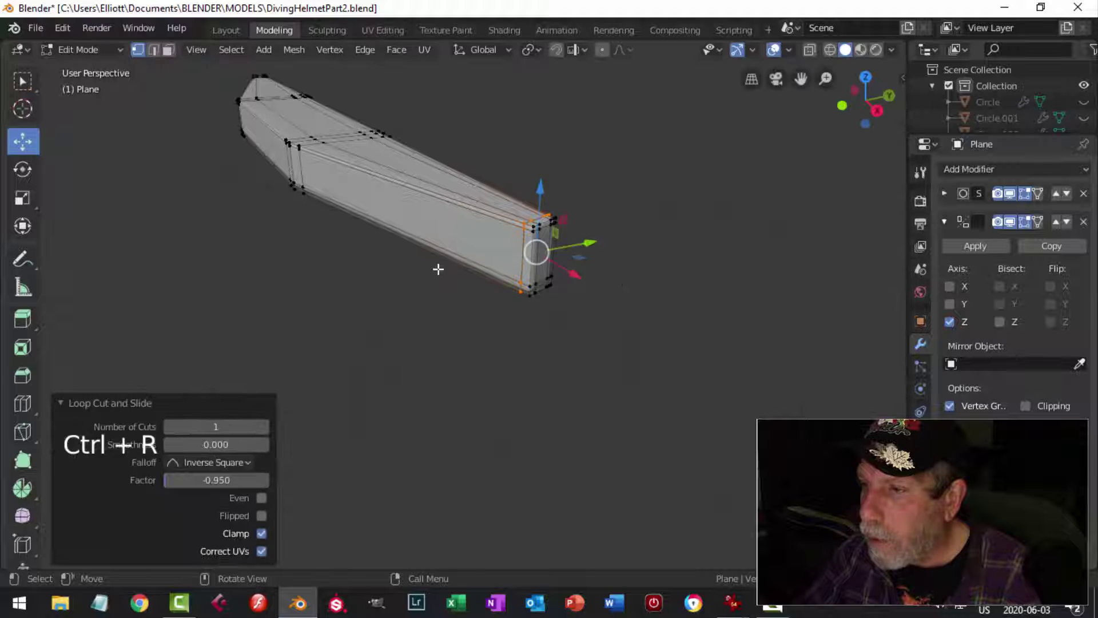
Step: Add a matching loop cut close to the bar's opposite end and leave mesh editing
{"action": "middle_click_drag", "start_coordinate": [437, 264], "coordinate": [432, 245]}
{"action": "scroll", "coordinate": [252, 275], "scroll_direction": "down", "scroll_amount": 4}
{"action": "middle_click_drag", "start_coordinate": [252, 274], "coordinate": [781, 249], "text": "shift"}
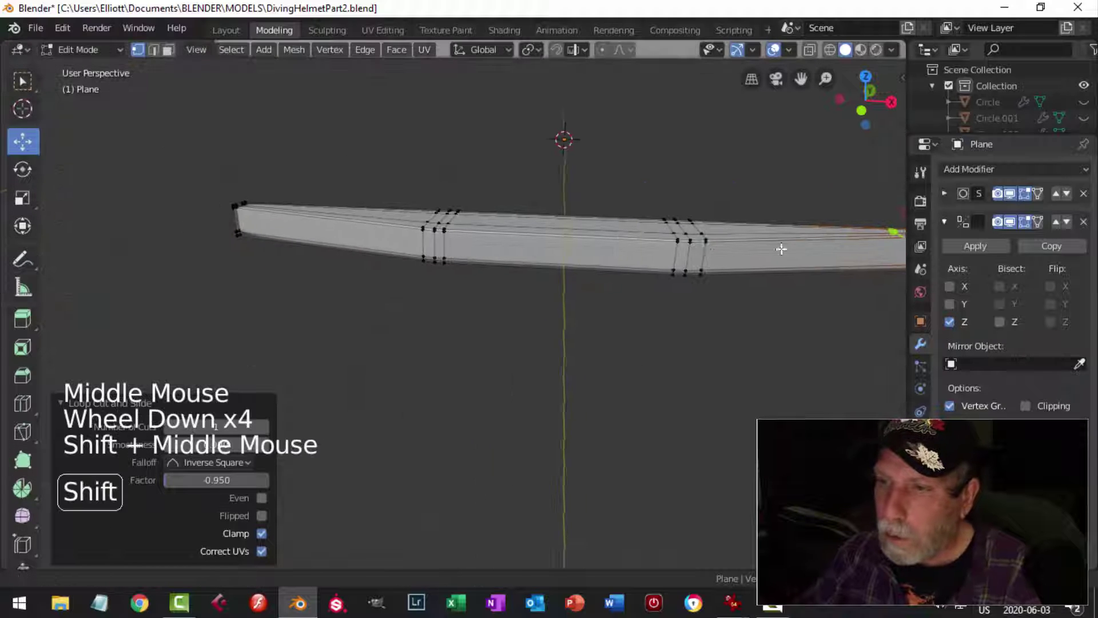
{"action": "key", "text": "ctrl+r"}
{"action": "left_click", "coordinate": [257, 216]}
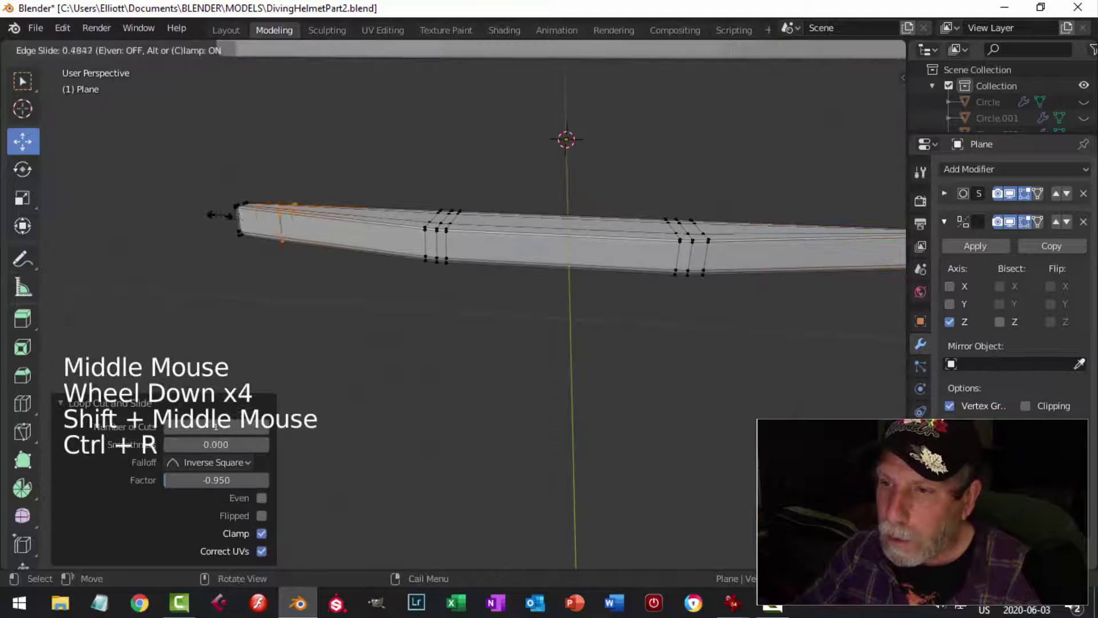
{"action": "left_click", "coordinate": [178, 213]}
{"action": "key", "text": "Tab"}
Step: Unhide the rest of the helmet and delete the old vertical bars
{"action": "scroll", "coordinate": [358, 263], "scroll_direction": "down", "scroll_amount": 3}
{"action": "key", "text": "alt+a"}
{"action": "middle_click_drag", "start_coordinate": [358, 263], "coordinate": [548, 250]}
{"action": "key", "text": "alt+h"}
{"action": "key", "text": "alt+a"}
{"action": "scroll", "coordinate": [502, 259], "scroll_direction": "down", "scroll_amount": 2}
{"action": "middle_click_drag", "start_coordinate": [548, 251], "coordinate": [519, 193]}
{"action": "left_click", "coordinate": [519, 193]}
{"action": "key", "text": "x"}
{"action": "left_click", "coordinate": [519, 184]}
Step: Move the horizontal bars 0.00135 m in Y
{"action": "middle_click_drag", "start_coordinate": [565, 238], "coordinate": [531, 303]}
{"action": "left_click", "coordinate": [581, 222]}
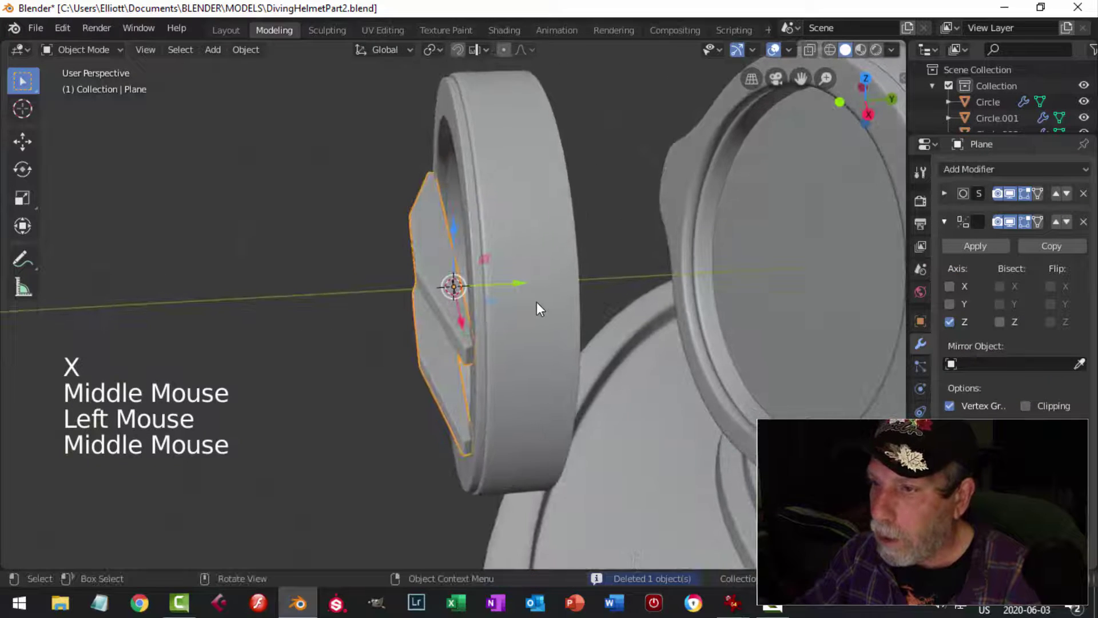
{"action": "left_click_drag", "start_coordinate": [520, 282], "coordinate": [519, 282]}
Step: Duplicate the pair of horizontal bars in place and select one of the two overlapping pairs
{"action": "middle_click_drag", "start_coordinate": [519, 282], "coordinate": [603, 250]}
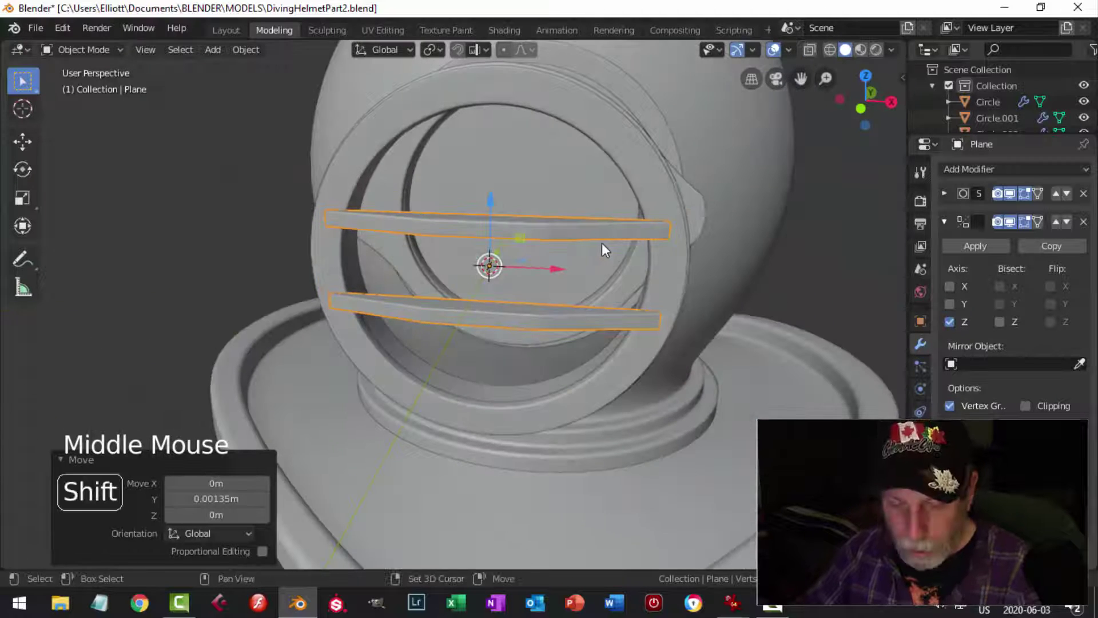
{"action": "key", "text": "shift+d"}
{"action": "key", "text": "t"}
{"action": "key", "text": "y"}
{"action": "key", "text": "9"}
{"action": "key", "text": "0"}
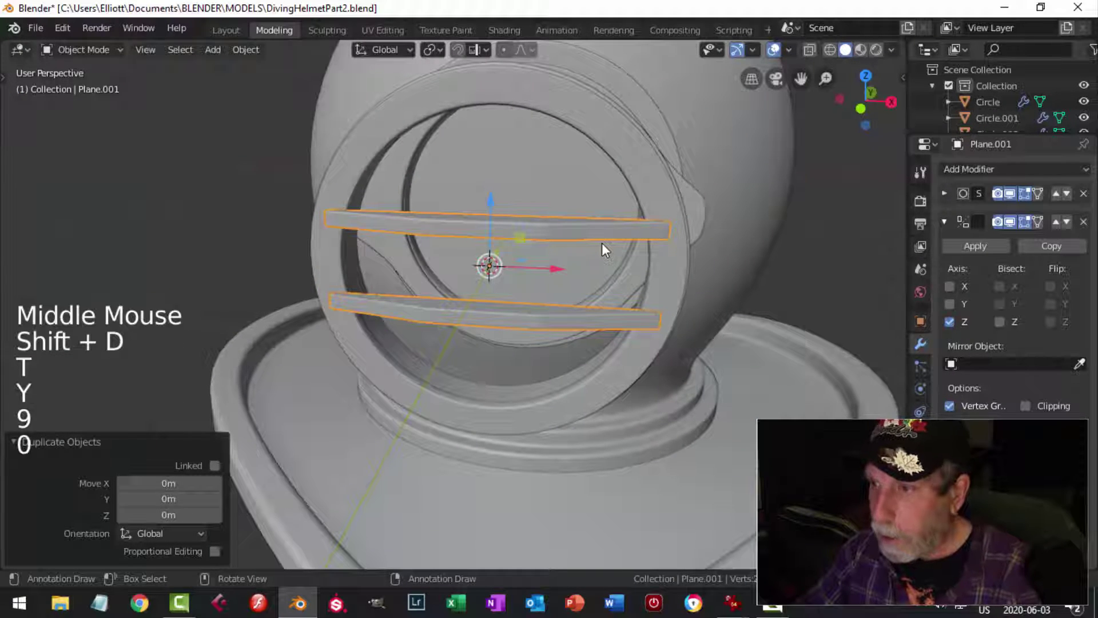
{"action": "left_click", "coordinate": [606, 236]}
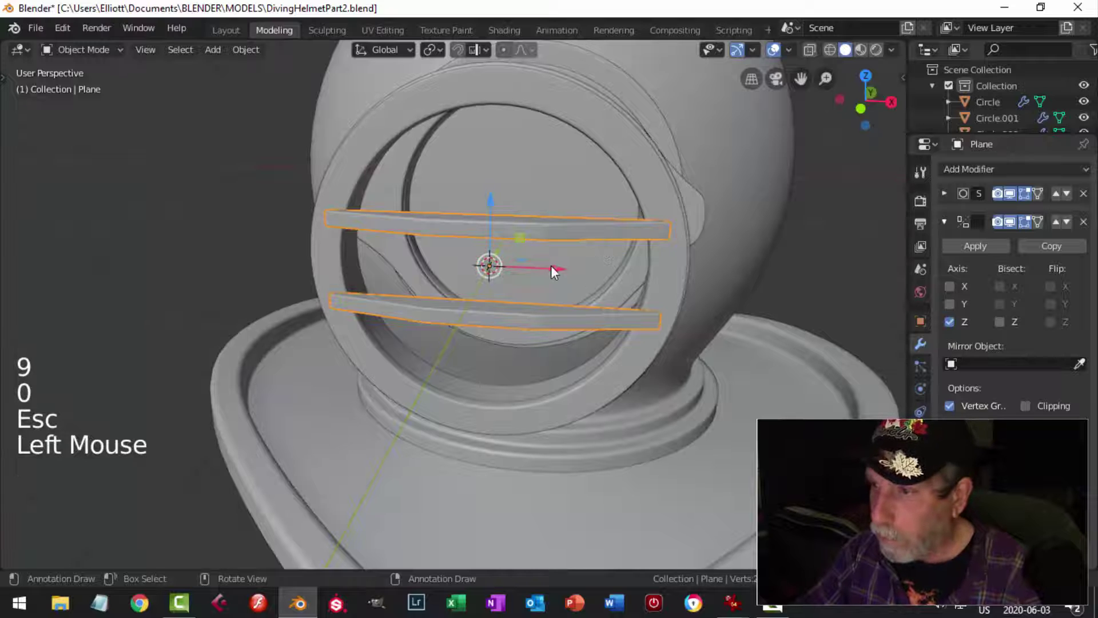
{"action": "middle_click_drag", "start_coordinate": [551, 269], "coordinate": [512, 292]}
{"action": "left_click_drag", "start_coordinate": [512, 292], "coordinate": [534, 275]}
{"action": "key", "text": "ctrl+z"}
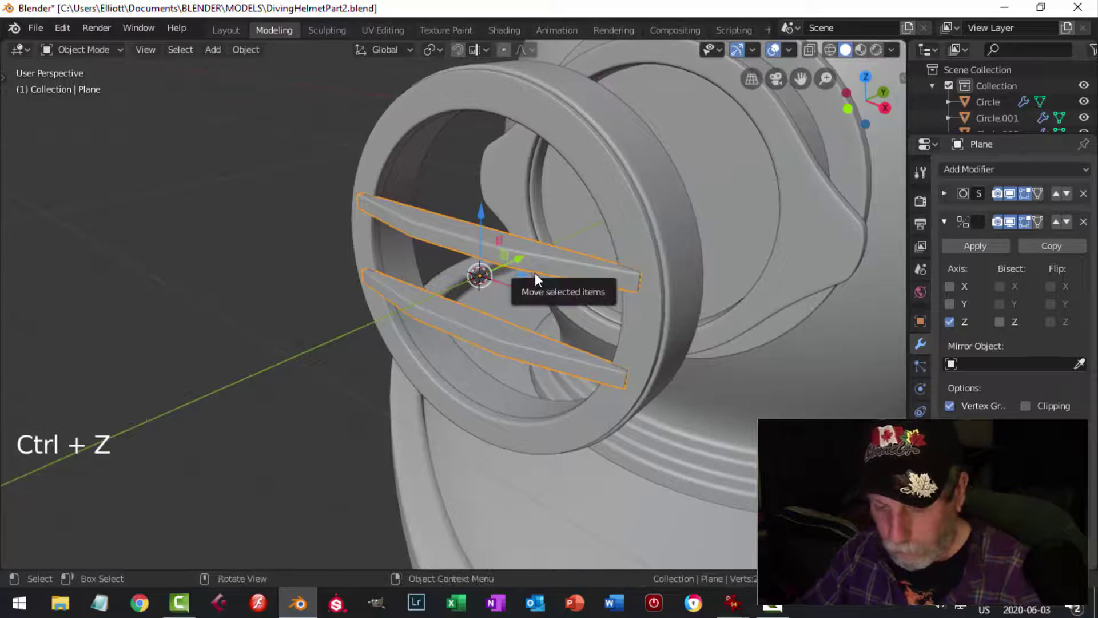
Step: Rotate the selected pair of bars 90° about the Y axis so that it runs vertically
{"action": "key", "text": "r"}
{"action": "key", "text": "y"}
{"action": "key", "text": "9"}
{"action": "key", "text": "0"}
{"action": "key", "text": "Return"}
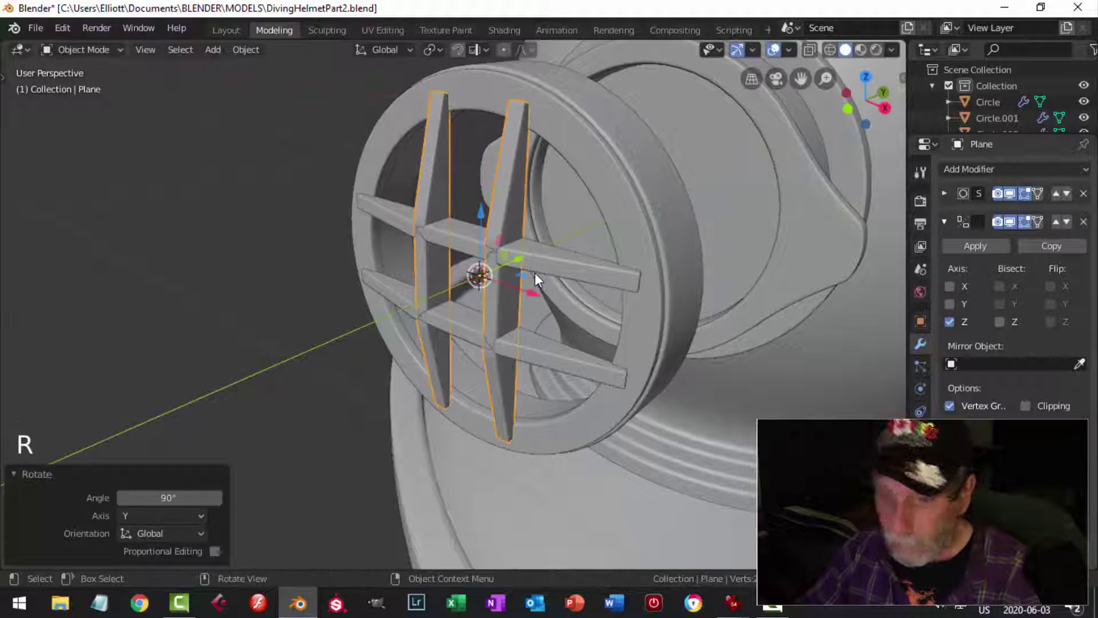
Step: Move the vertical bars 0.00574 m in Y so that they sit slightly behind the horizontal ones
{"action": "key", "text": "alt+a"}
{"action": "middle_click_drag", "start_coordinate": [534, 273], "coordinate": [498, 226]}
{"action": "left_click", "coordinate": [489, 219]}
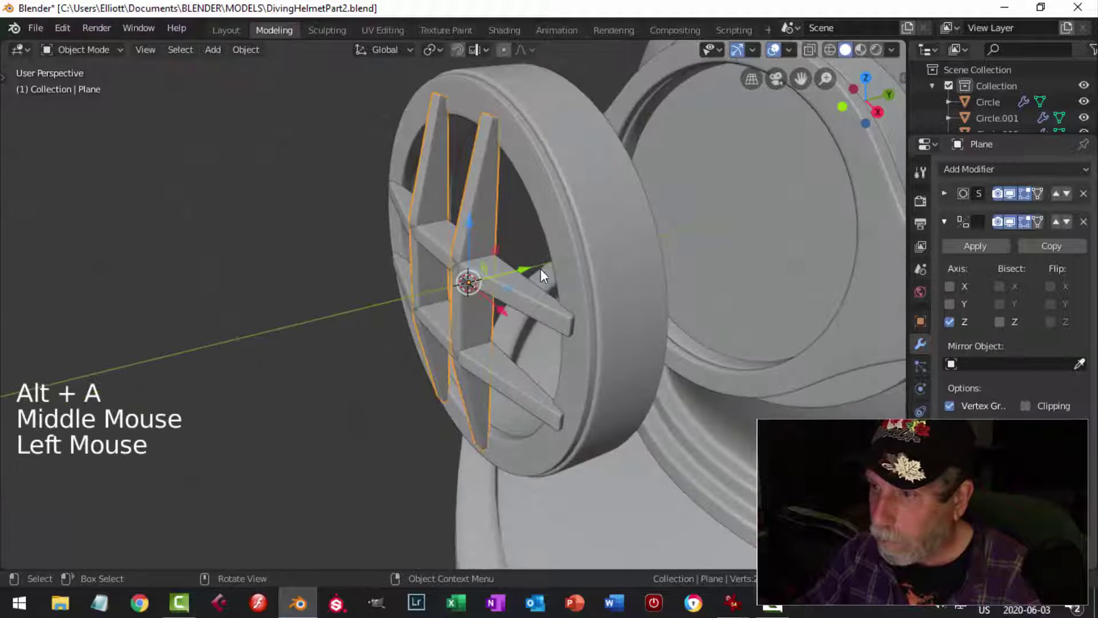
{"action": "left_click_drag", "start_coordinate": [525, 268], "coordinate": [526, 267]}
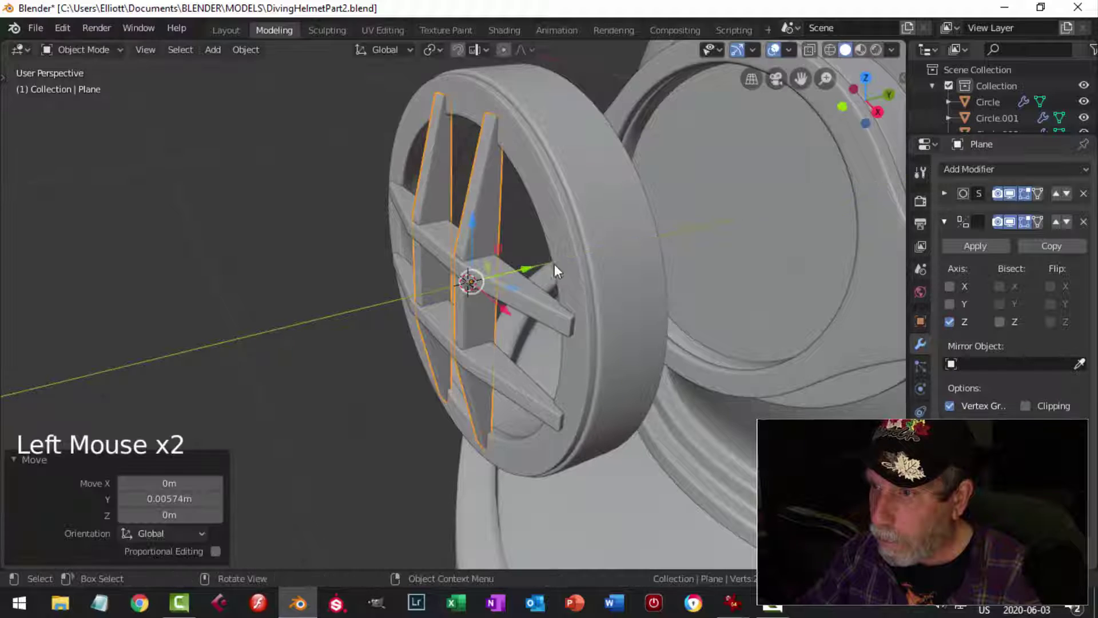
{"action": "key", "text": "alt+a"}
Step: Duplicate the glass disc of the helmet's front opening and move the copy along Y into the barred ring
{"action": "middle_click_drag", "start_coordinate": [554, 263], "coordinate": [506, 225]}
{"action": "scroll", "coordinate": [563, 257], "scroll_direction": "down", "scroll_amount": 4}
{"action": "scroll", "coordinate": [539, 283], "scroll_direction": "up", "scroll_amount": 3}
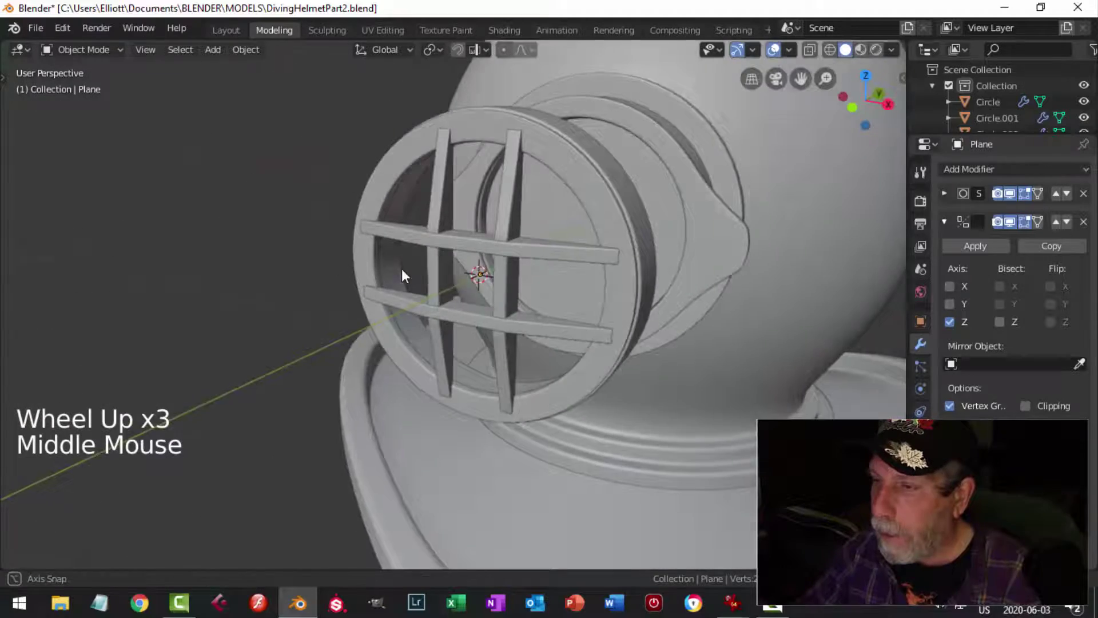
{"action": "mouse_move", "coordinate": [598, 245]}
{"action": "middle_mouse_down", "text": "shift"}
{"action": "mouse_move", "coordinate": [519, 276]}
{"action": "mouse_move", "coordinate": [599, 228]}
{"action": "middle_mouse_up", "text": "shift"}
{"action": "left_click", "coordinate": [598, 229]}
{"action": "scroll", "coordinate": [691, 246], "scroll_direction": "down", "scroll_amount": 1}
{"action": "middle_click_drag", "start_coordinate": [688, 239], "coordinate": [598, 266]}
{"action": "key", "text": "shift+d"}
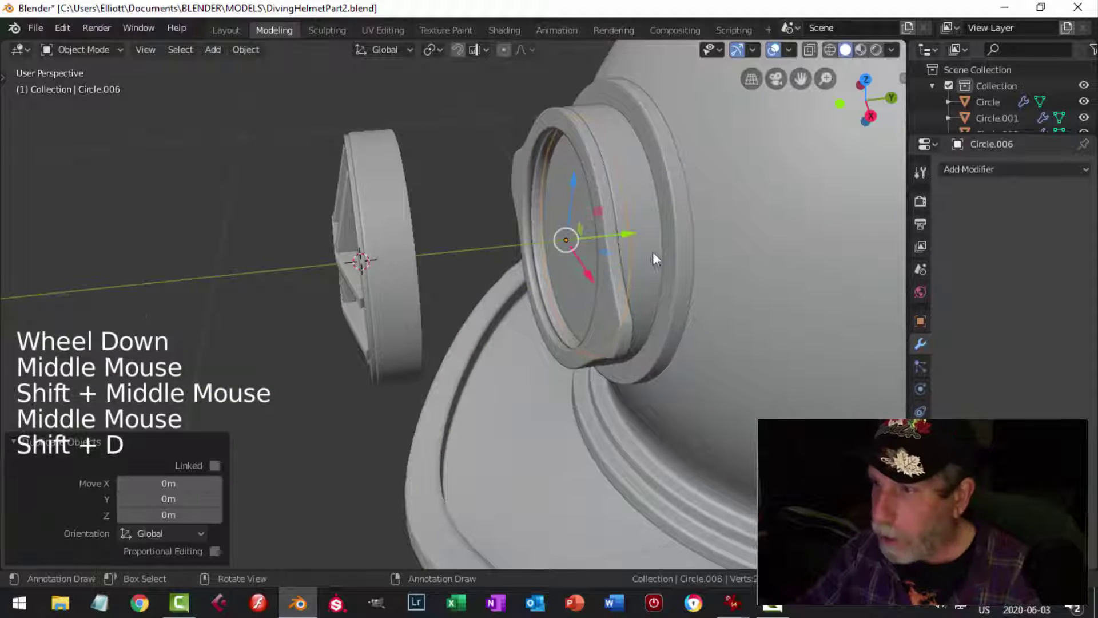
{"action": "left_click_drag", "start_coordinate": [623, 231], "coordinate": [423, 252]}
{"action": "middle_click_drag", "start_coordinate": [423, 252], "coordinate": [452, 262]}
Step: Scale the copied glass disc's whole mesh to fit the barred ring and move it 0.0242 m in Y
{"action": "key", "text": "Tab"}
{"action": "key", "text": "a"}
{"action": "key", "text": "s"}
{"action": "left_click", "coordinate": [598, 237]}
{"action": "left_click_drag", "start_coordinate": [420, 266], "coordinate": [429, 265]}
{"action": "middle_click_drag", "start_coordinate": [429, 264], "coordinate": [534, 258]}
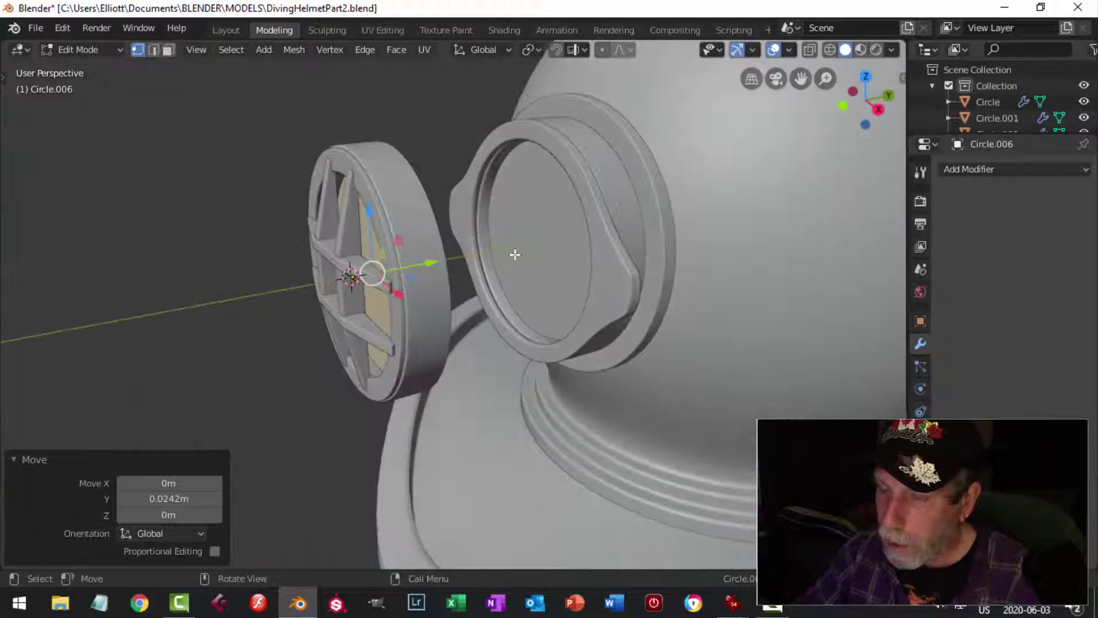
{"action": "key", "text": "alt+a"}
{"action": "key", "text": "Tab"}
{"action": "key", "text": "alt+a"}
Step: Enlarge the Outliner so that it lists more of the helmet's objects
{"action": "scroll", "coordinate": [435, 274], "scroll_direction": "down", "scroll_amount": 3}
{"action": "middle_click_drag", "start_coordinate": [434, 274], "coordinate": [853, 177]}
{"action": "scroll", "coordinate": [612, 289], "scroll_direction": "up", "scroll_amount": 4}
{"action": "scroll", "coordinate": [584, 260], "scroll_direction": "down", "scroll_amount": 1}
{"action": "scroll", "coordinate": [583, 257], "scroll_direction": "down", "scroll_amount": 1}
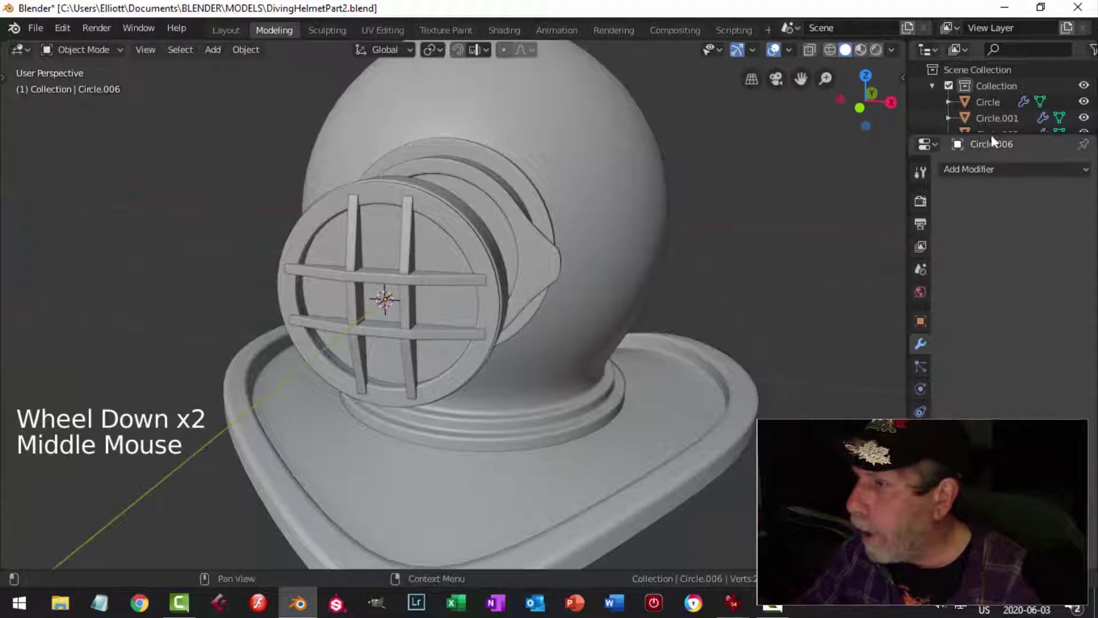
{"action": "left_click_drag", "start_coordinate": [991, 134], "coordinate": [943, 224]}
{"action": "scroll", "coordinate": [530, 268], "scroll_direction": "down", "scroll_amount": 3}
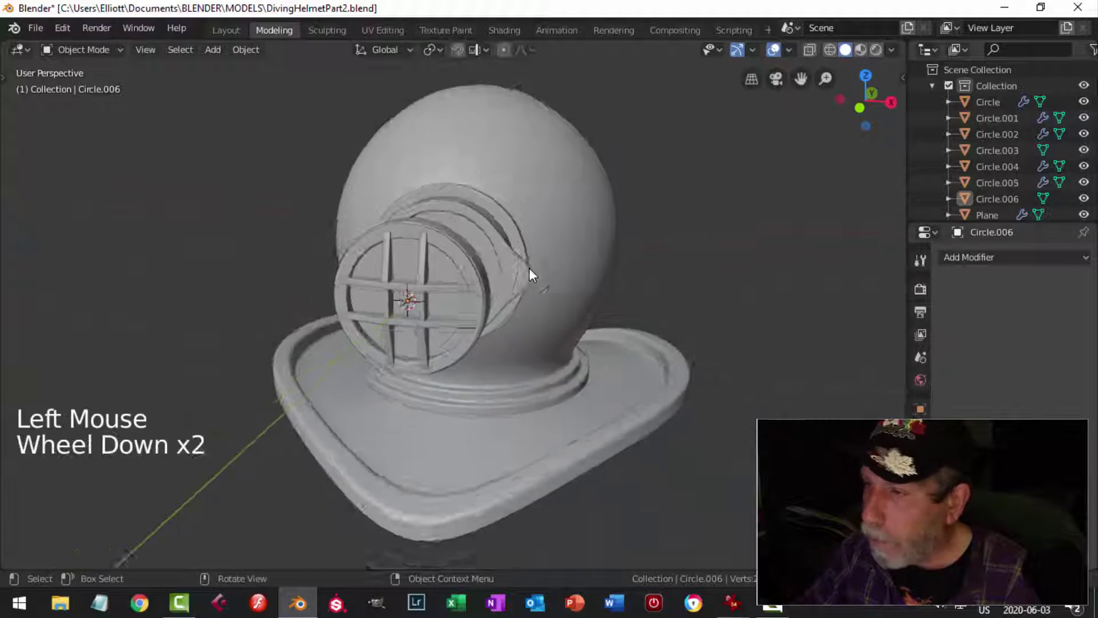
{"action": "scroll", "coordinate": [443, 293], "scroll_direction": "up", "scroll_amount": 3}
{"action": "middle_click_drag", "start_coordinate": [443, 293], "coordinate": [549, 260]}
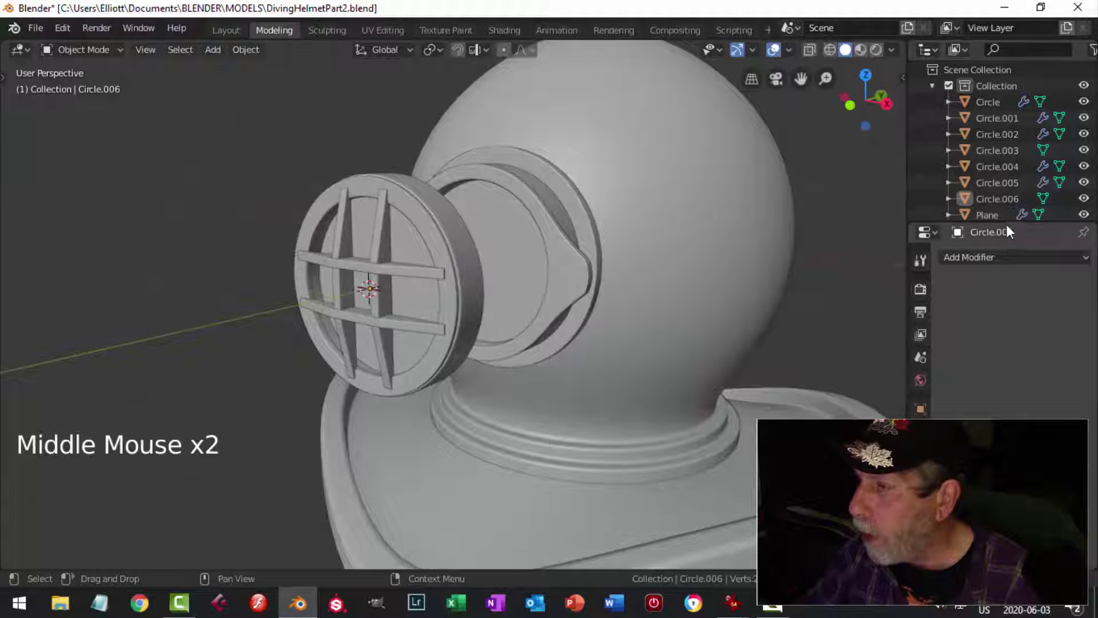
{"action": "left_click_drag", "start_coordinate": [1004, 222], "coordinate": [1003, 254]}
Step: Select both ring objects, the glass pane and both pairs of bars, and move them together 0.163 m in Y
{"action": "left_click", "coordinate": [453, 259]}
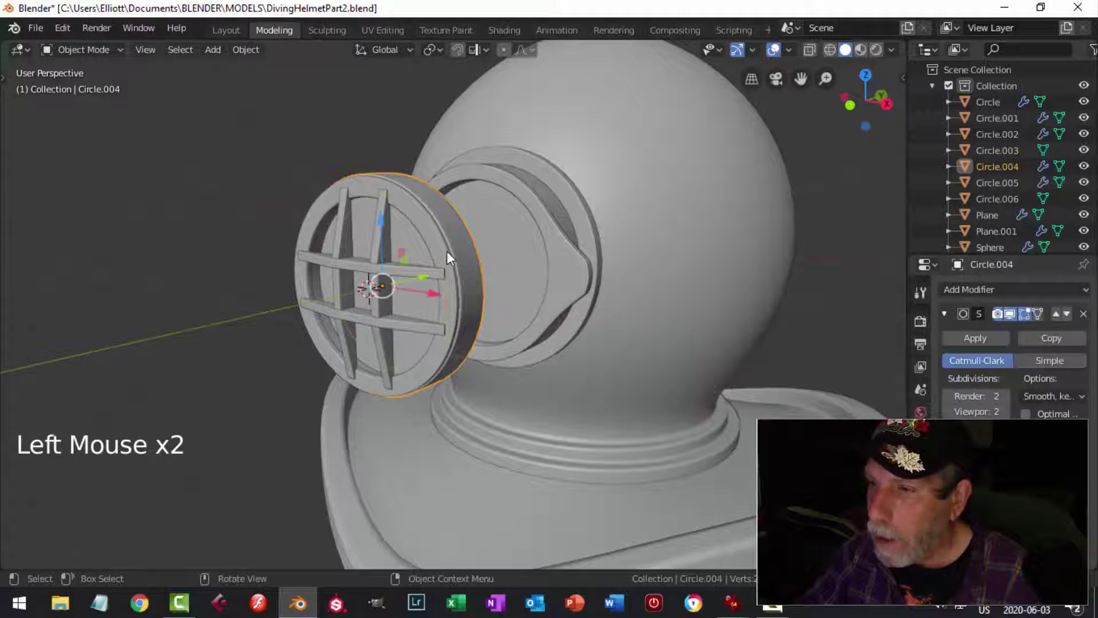
{"action": "left_click", "coordinate": [440, 253], "text": "shift"}
{"action": "left_click", "coordinate": [408, 241], "text": "shift"}
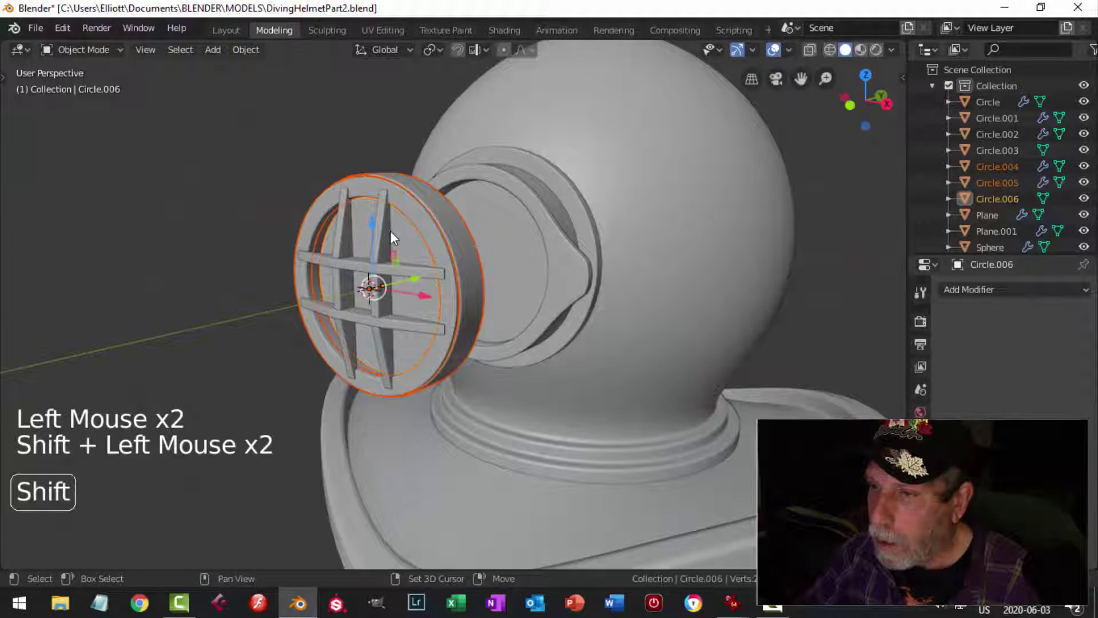
{"action": "left_click", "coordinate": [384, 222], "text": "shift"}
{"action": "left_click", "coordinate": [433, 273], "text": "shift"}
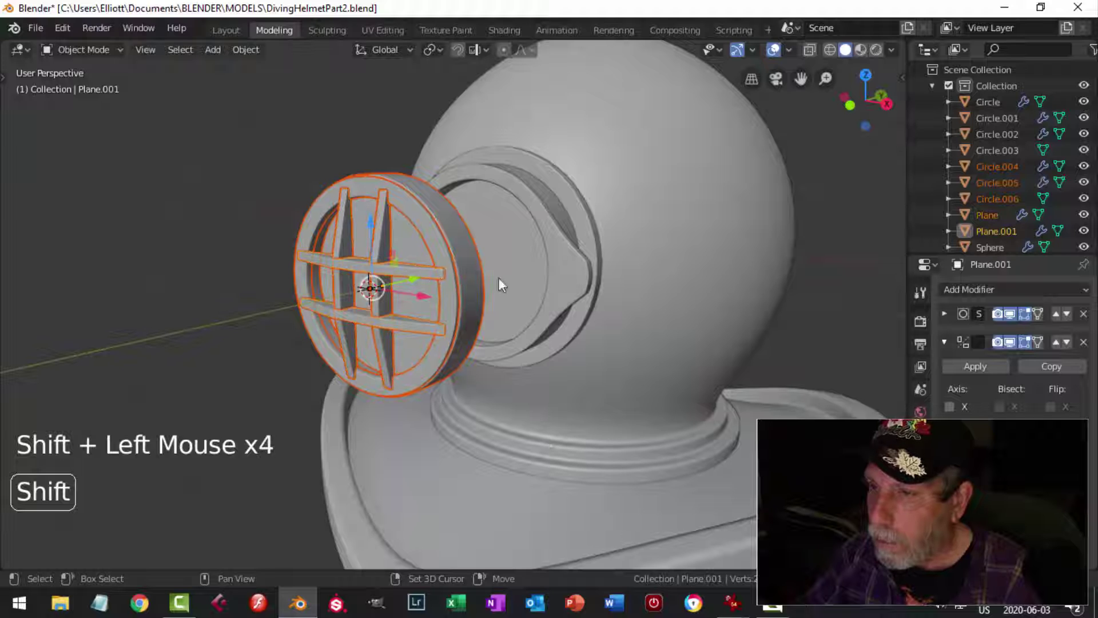
{"action": "middle_click_drag", "start_coordinate": [498, 277], "coordinate": [616, 300]}
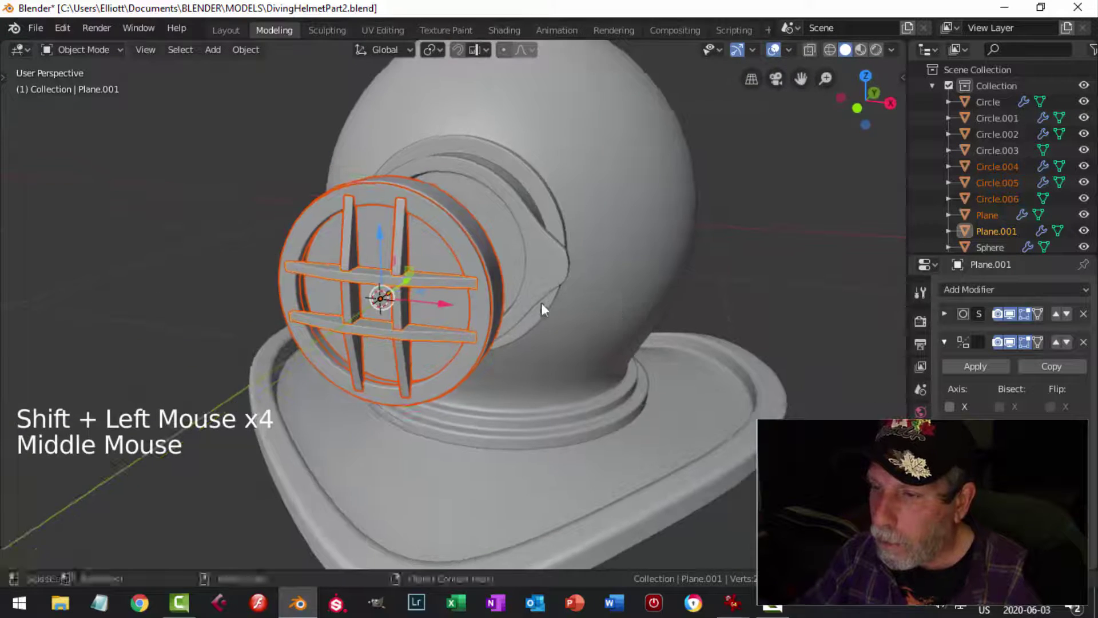
{"action": "middle_click_drag", "start_coordinate": [541, 303], "coordinate": [428, 293]}
{"action": "left_click_drag", "start_coordinate": [427, 270], "coordinate": [470, 263]}
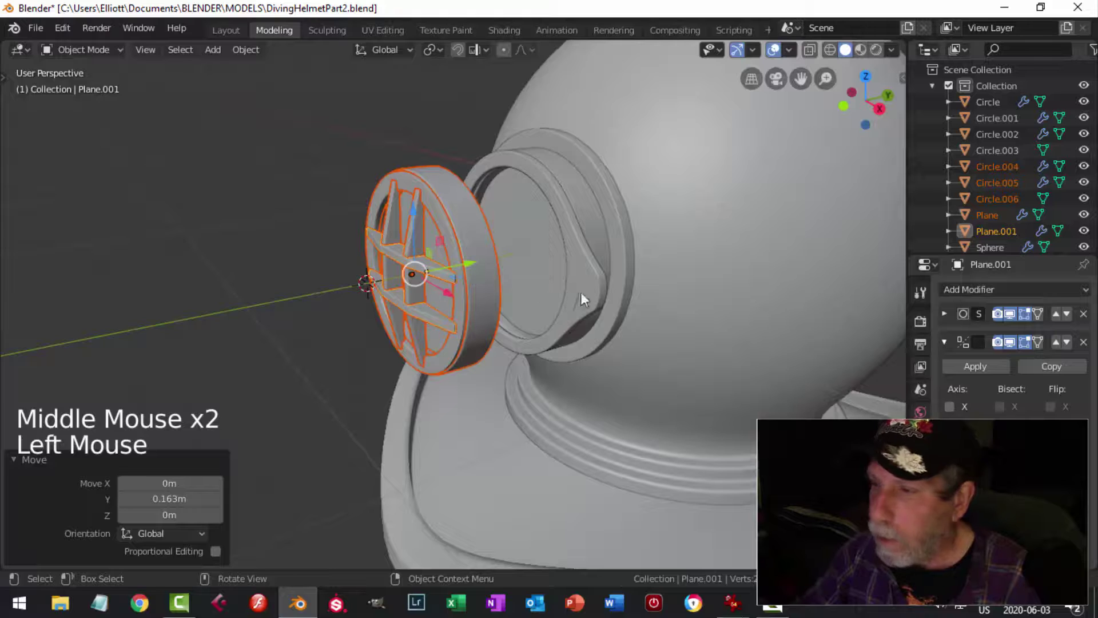
Step: Move the selected window parts to a new collection named SideVent
{"action": "right_click", "coordinate": [453, 224]}
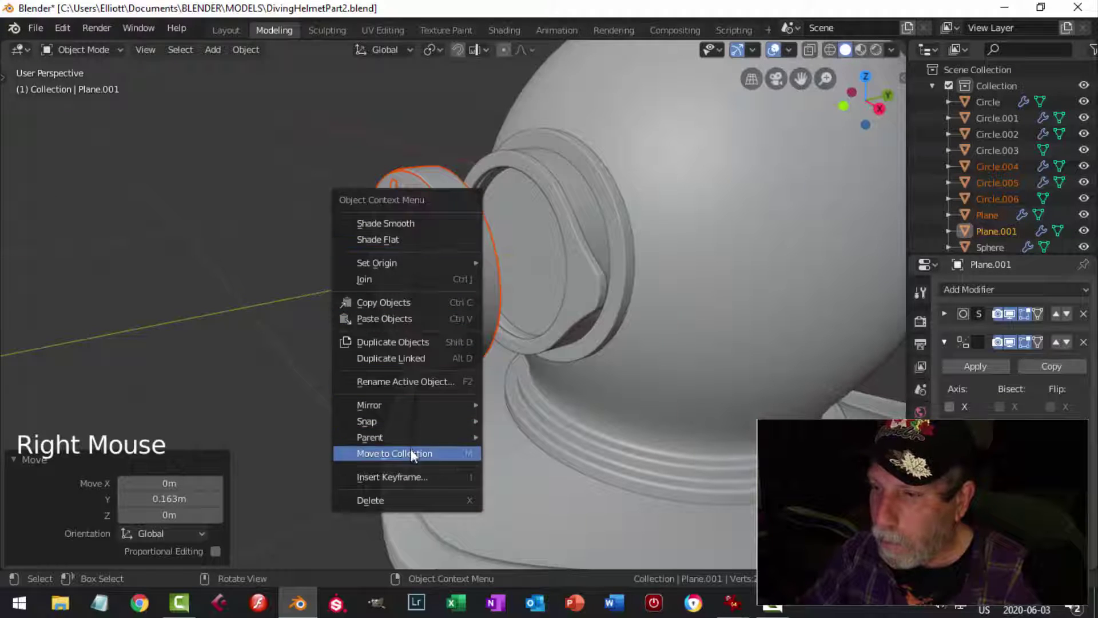
{"action": "left_click", "coordinate": [412, 453]}
{"action": "left_click", "coordinate": [383, 449]}
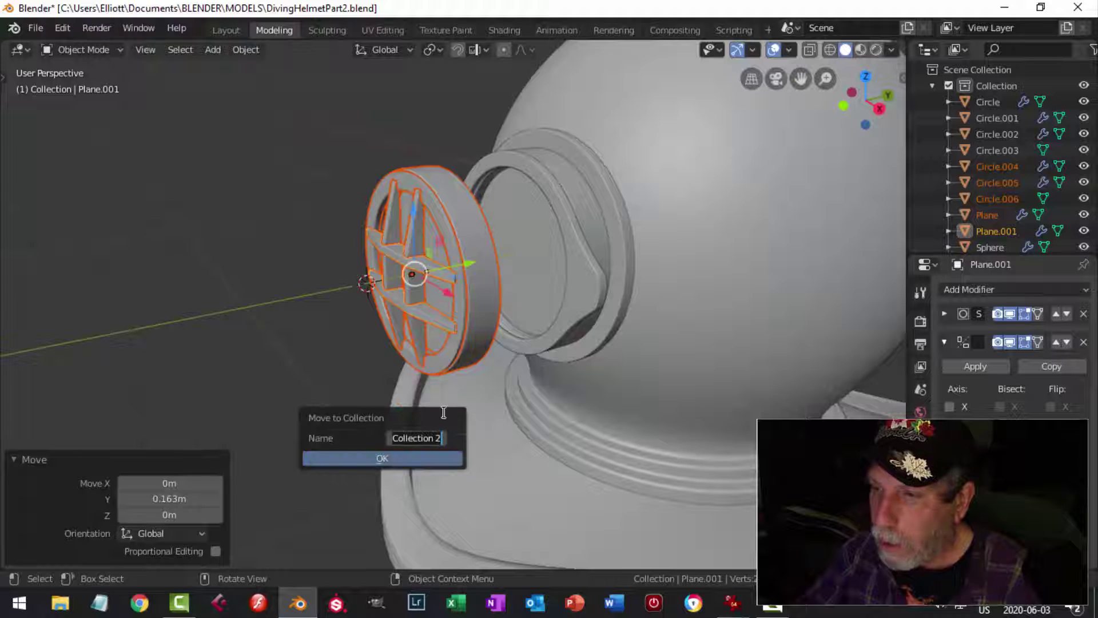
{"action": "type", "text": "Side"}
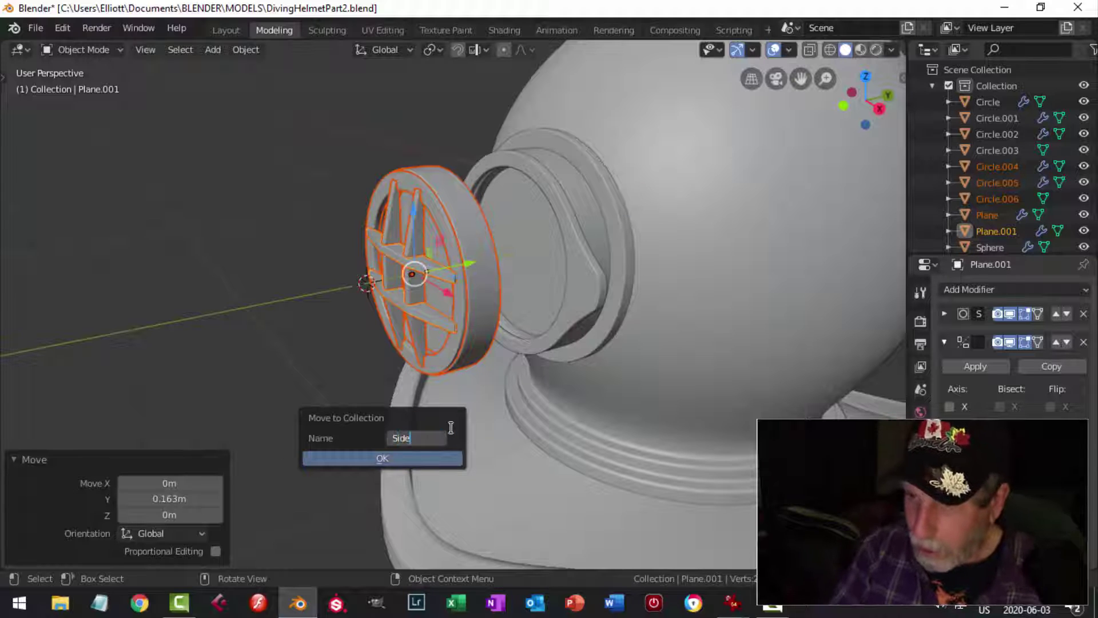
{"action": "type", "text": "Vent"}
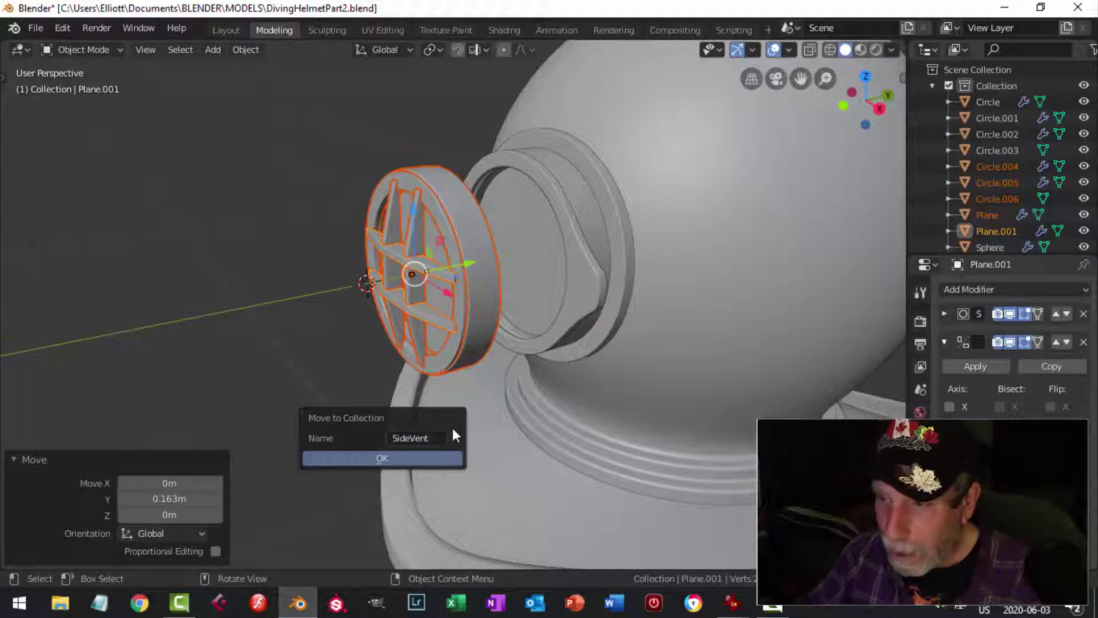
{"action": "left_click", "coordinate": [413, 458]}
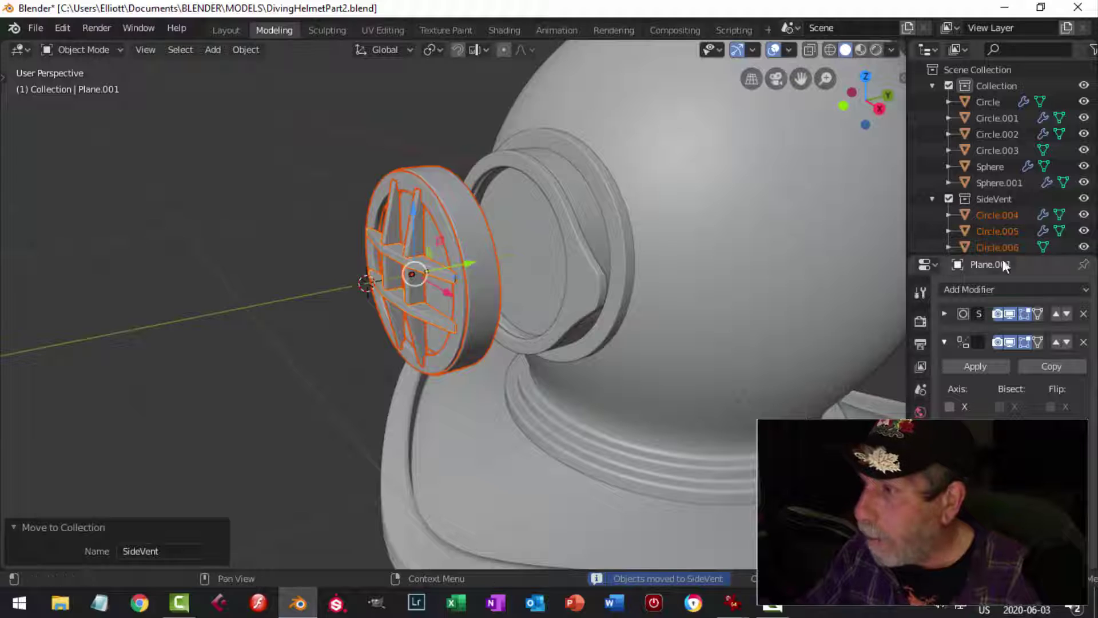
Step: Collapse both collections in the Outliner and toggle the SideVent collection off and on again
{"action": "left_click", "coordinate": [932, 85]}
{"action": "left_click", "coordinate": [932, 102]}
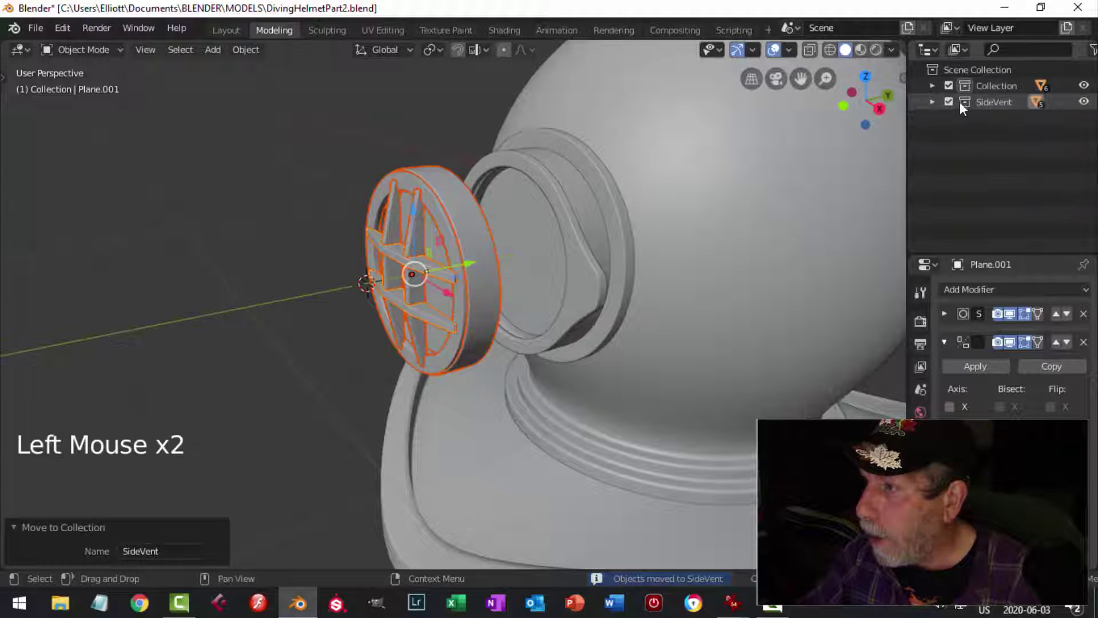
{"action": "left_click", "coordinate": [954, 98]}
{"action": "left_click", "coordinate": [954, 99]}
Step: Rotate the barred window assembly 90° about the Z axis
{"action": "scroll", "coordinate": [598, 276], "scroll_direction": "down", "scroll_amount": 3}
{"action": "middle_click_drag", "start_coordinate": [598, 276], "coordinate": [529, 308]}
{"action": "key", "text": "KP_7"}
{"action": "scroll", "coordinate": [524, 282], "scroll_direction": "down", "scroll_amount": 4}
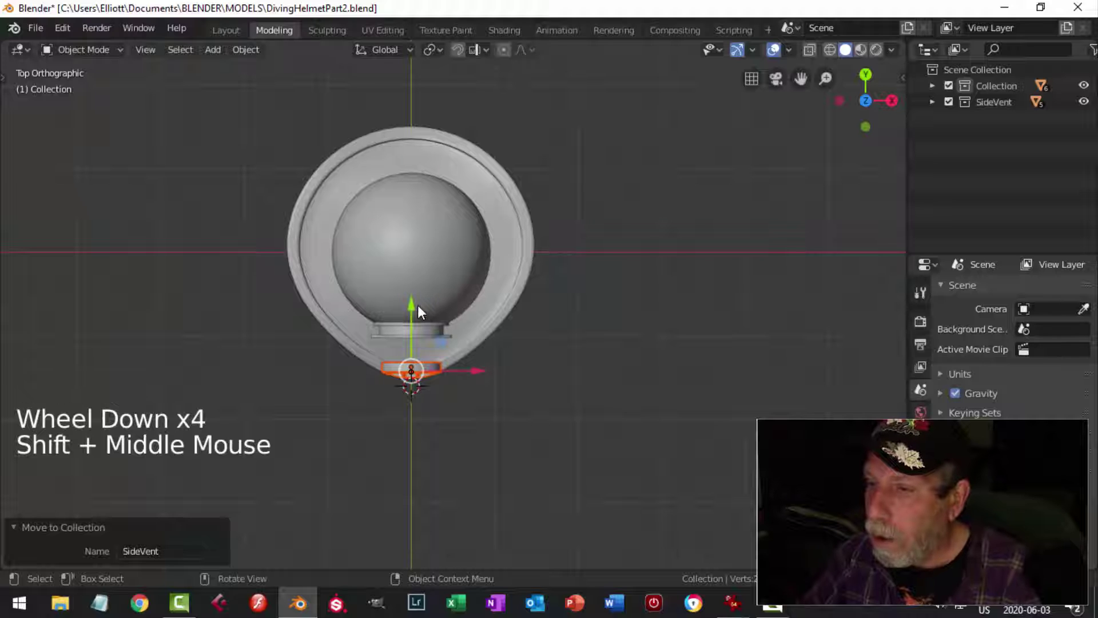
{"action": "middle_click_drag", "start_coordinate": [417, 311], "coordinate": [369, 281]}
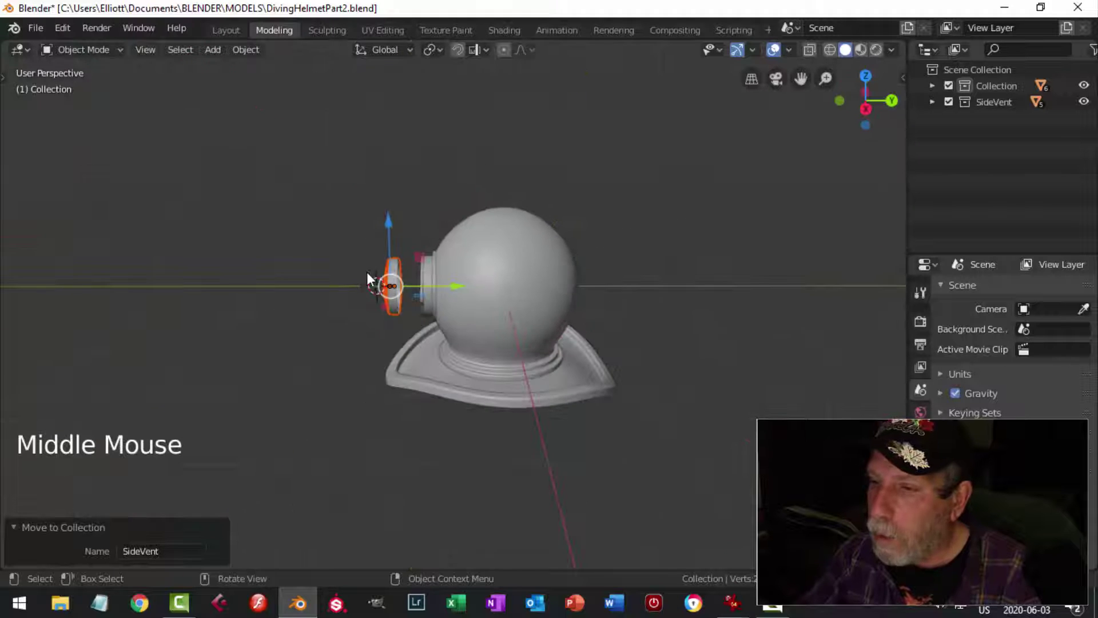
{"action": "key", "text": "r"}
{"action": "key", "text": "z"}
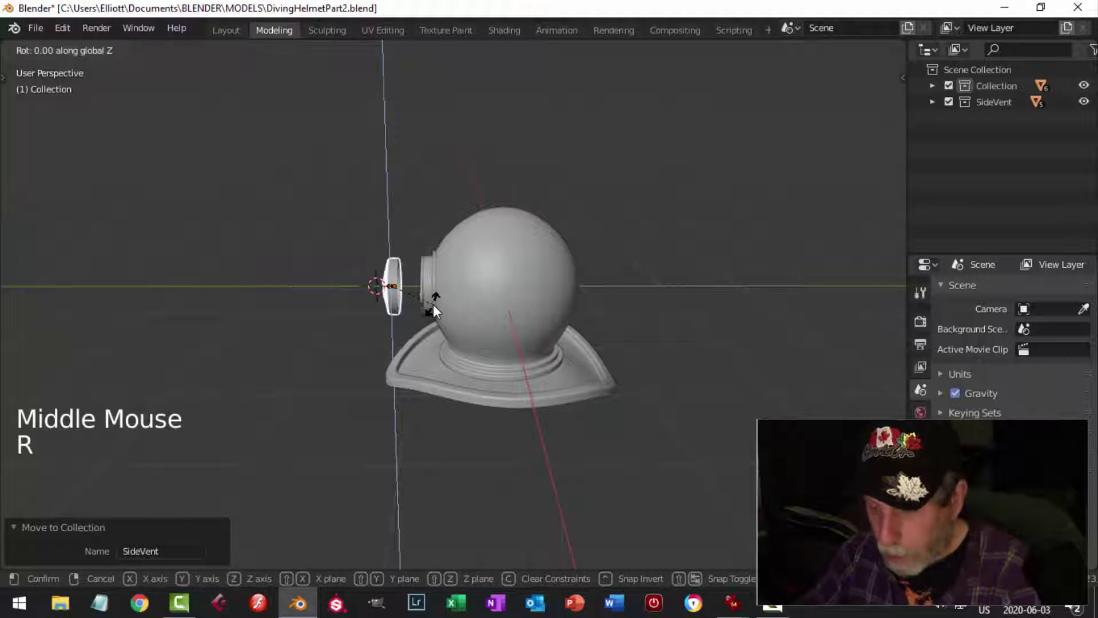
{"action": "key", "text": "9"}
{"action": "key", "text": "0"}
{"action": "key", "text": "Return"}
Step: Move the barred window assembly 1.51 m in Y and 0.958 m in X to the side of the helmet
{"action": "left_click_drag", "start_coordinate": [443, 287], "coordinate": [561, 309]}
{"action": "key", "text": "KP_7"}
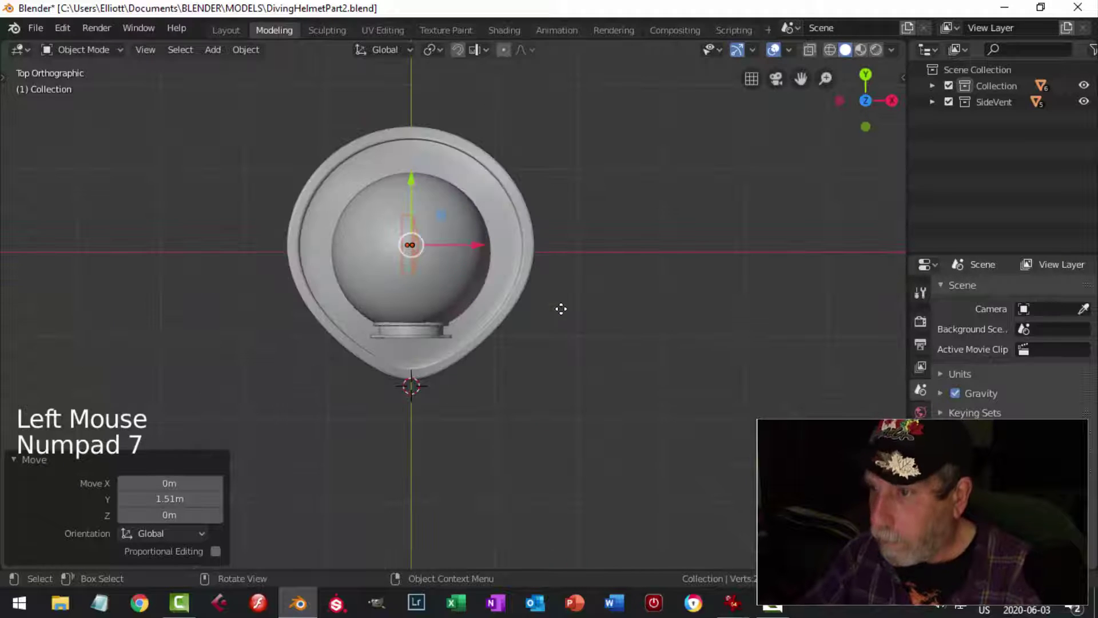
{"action": "left_click_drag", "start_coordinate": [480, 245], "coordinate": [560, 251]}
{"action": "scroll", "coordinate": [599, 251], "scroll_direction": "up", "scroll_amount": 4}
{"action": "middle_click_drag", "start_coordinate": [599, 251], "coordinate": [565, 292], "text": "shift"}
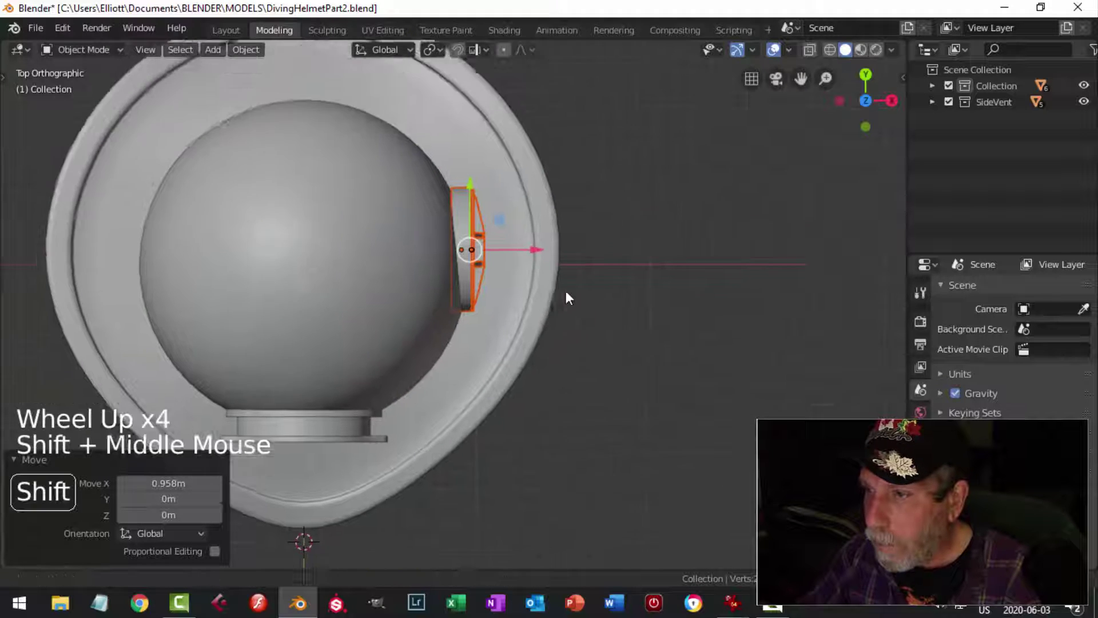
Step: Fine-tune the window assembly's Y and X position against the side of the helmet and deselect it
{"action": "scroll", "coordinate": [499, 240], "scroll_direction": "up", "scroll_amount": 3}
{"action": "left_click_drag", "start_coordinate": [458, 167], "coordinate": [466, 192]}
{"action": "left_click_drag", "start_coordinate": [524, 261], "coordinate": [532, 258]}
{"action": "key", "text": "alt+a"}
Step: Select all objects of the SideVent collection, move them 0.000359 m in X, and clear the selection
{"action": "middle_click_drag", "start_coordinate": [656, 275], "coordinate": [502, 165]}
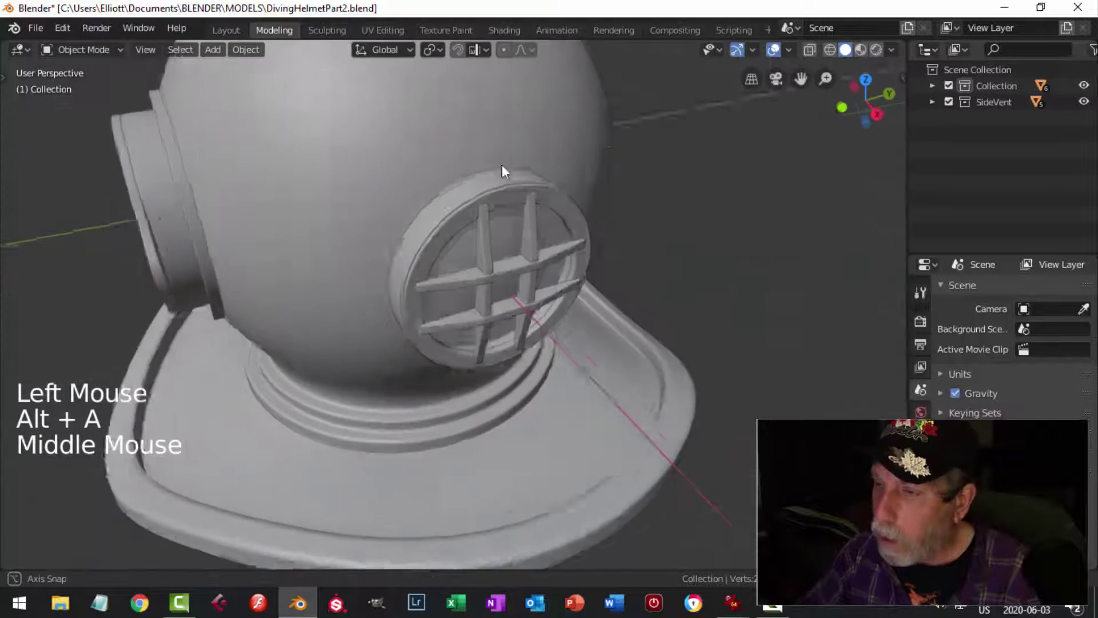
{"action": "scroll", "coordinate": [541, 246], "scroll_direction": "down", "scroll_amount": 4}
{"action": "middle_click_drag", "start_coordinate": [540, 246], "coordinate": [468, 204]}
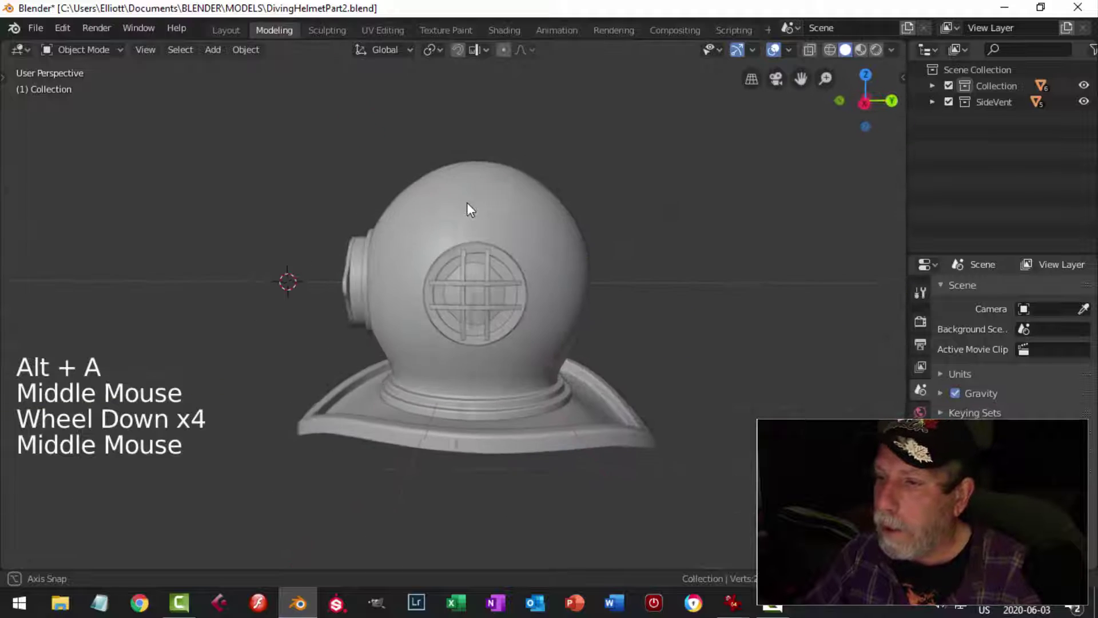
{"action": "scroll", "coordinate": [582, 252], "scroll_direction": "up", "scroll_amount": 2}
{"action": "middle_click_drag", "start_coordinate": [582, 252], "coordinate": [451, 299]}
{"action": "left_click", "coordinate": [997, 102]}
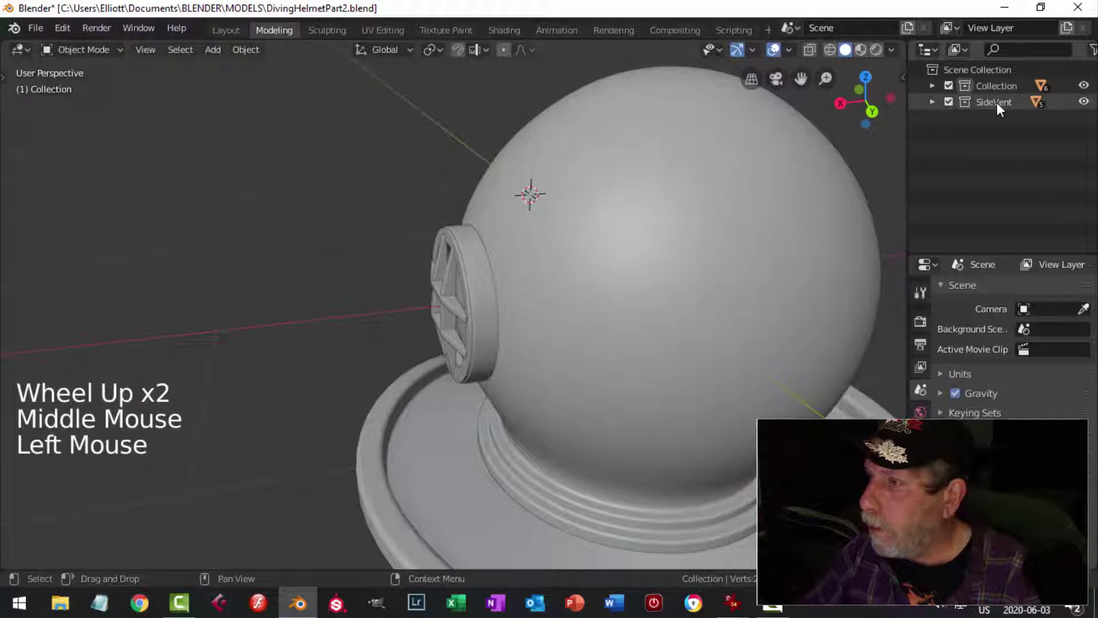
{"action": "right_click", "coordinate": [997, 102]}
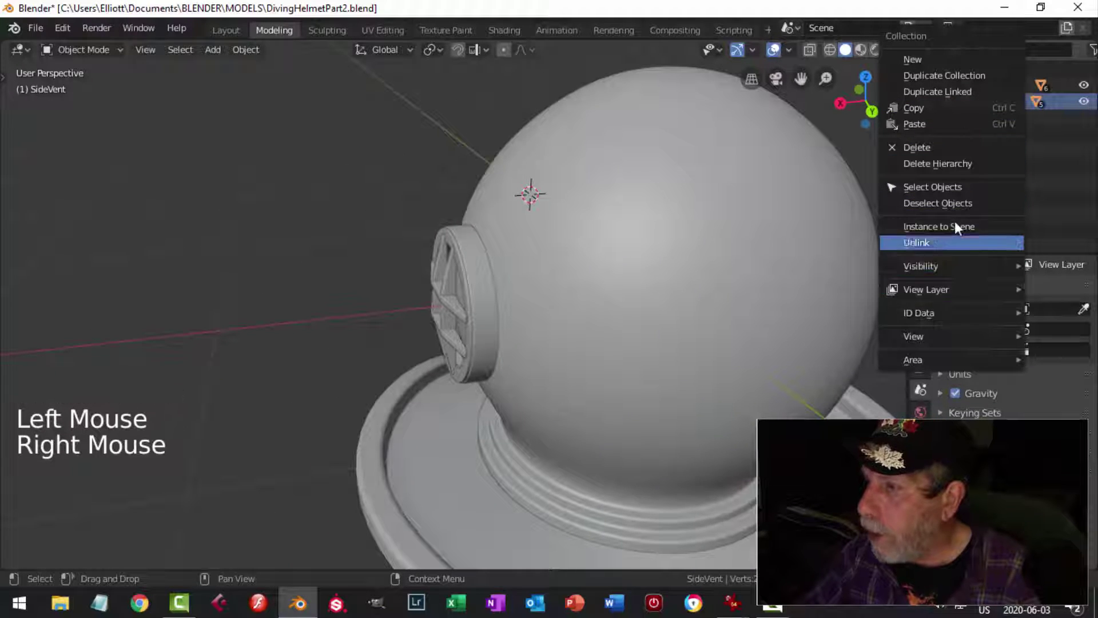
{"action": "left_click", "coordinate": [960, 189]}
{"action": "middle_click_drag", "start_coordinate": [645, 280], "coordinate": [595, 263]}
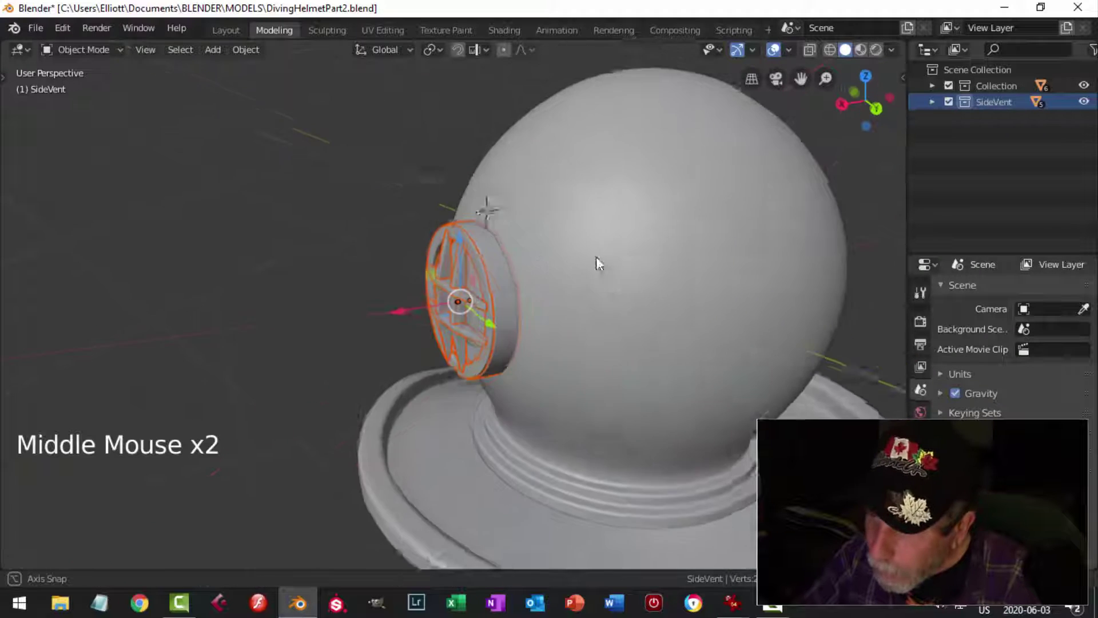
{"action": "scroll", "coordinate": [416, 287], "scroll_direction": "up", "scroll_amount": 2}
{"action": "left_click", "coordinate": [400, 306]}
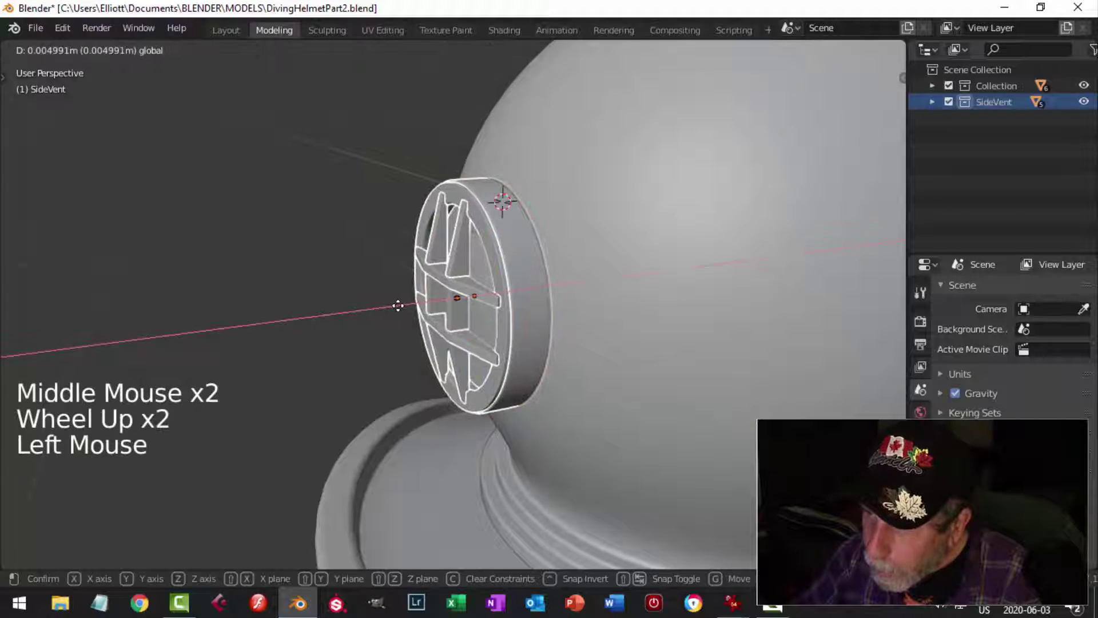
{"action": "key", "text": "a"}
{"action": "left_click", "coordinate": [486, 279]}
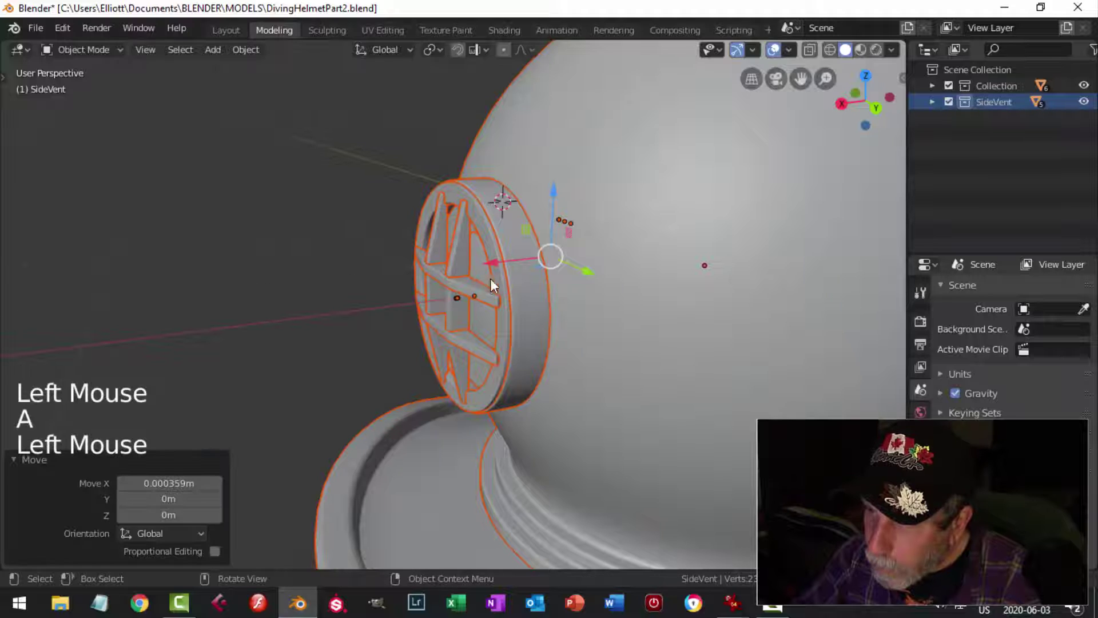
{"action": "key", "text": "alt+a"}
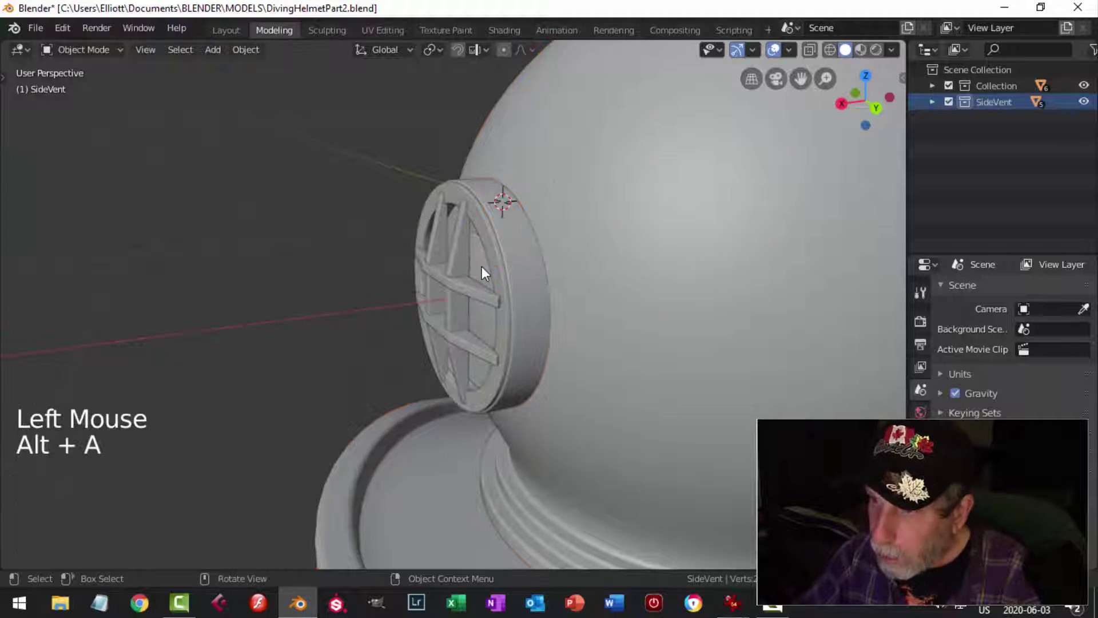
Step: Move the side window's glass pane slightly outward along X towards the guard bars and clear the selection
{"action": "left_click", "coordinate": [485, 267]}
{"action": "left_click", "coordinate": [481, 267]}
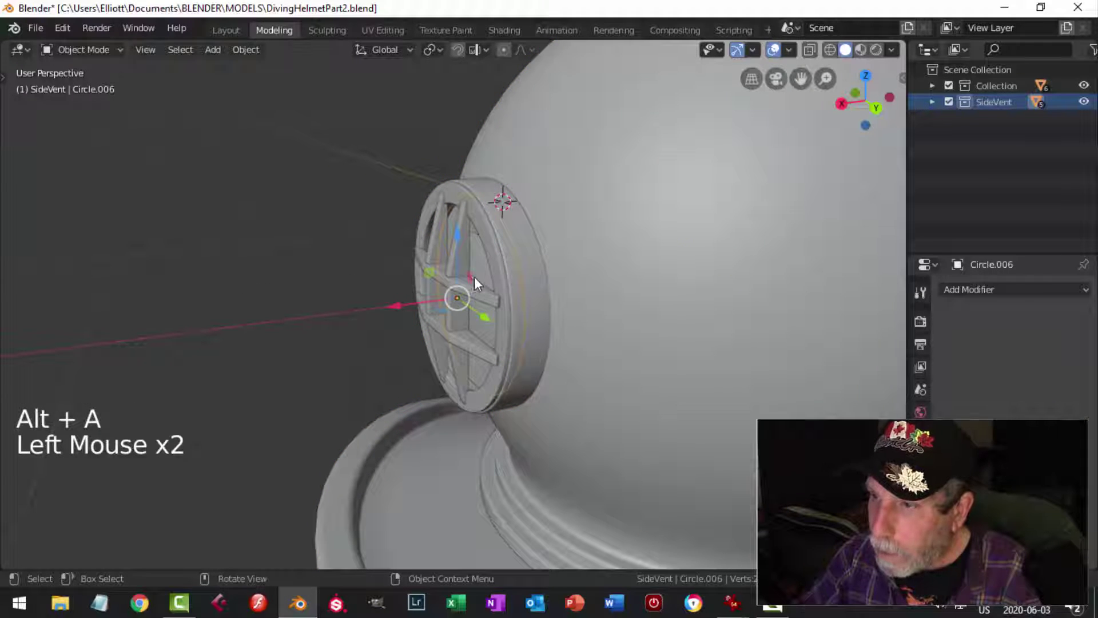
{"action": "left_click_drag", "start_coordinate": [400, 306], "coordinate": [388, 305]}
{"action": "key", "text": "a"}
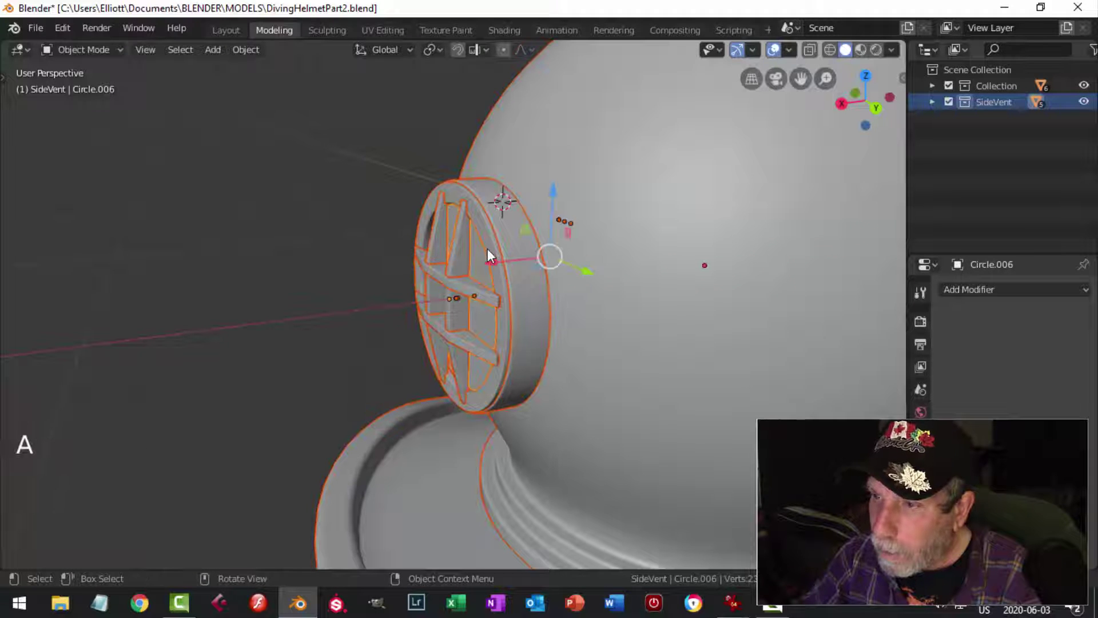
{"action": "key", "text": "alt+a"}
{"action": "middle_click_drag", "start_coordinate": [389, 218], "coordinate": [569, 216]}
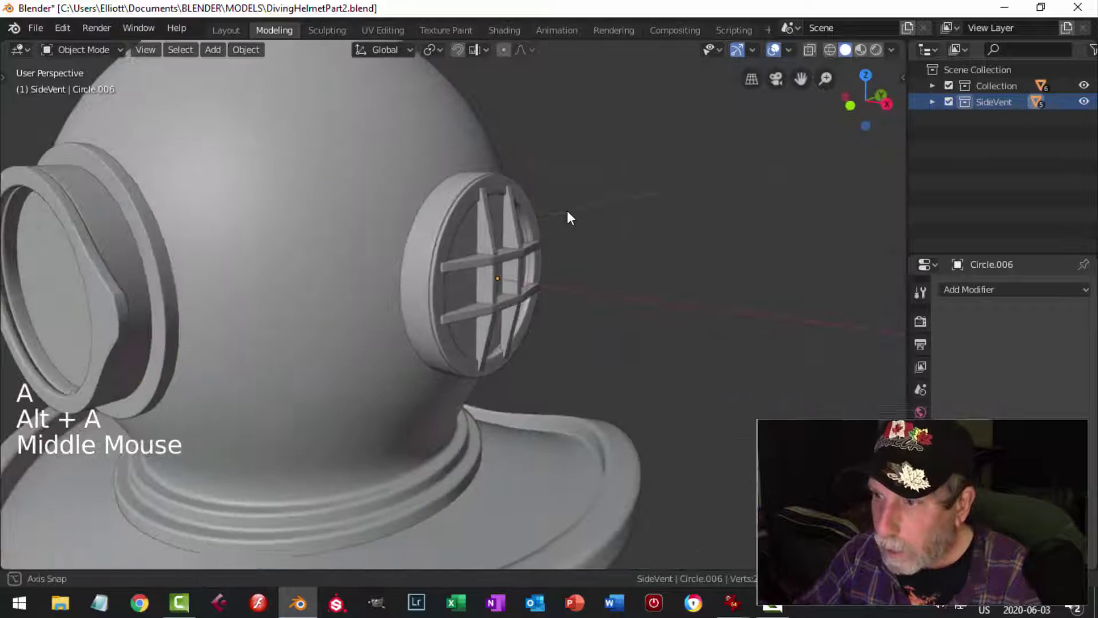
{"action": "scroll", "coordinate": [480, 231], "scroll_direction": "down", "scroll_amount": 3}
{"action": "middle_click_drag", "start_coordinate": [475, 226], "coordinate": [475, 266]}
{"action": "scroll", "coordinate": [511, 266], "scroll_direction": "down", "scroll_amount": 2}
{"action": "middle_click_drag", "start_coordinate": [475, 267], "coordinate": [506, 208]}
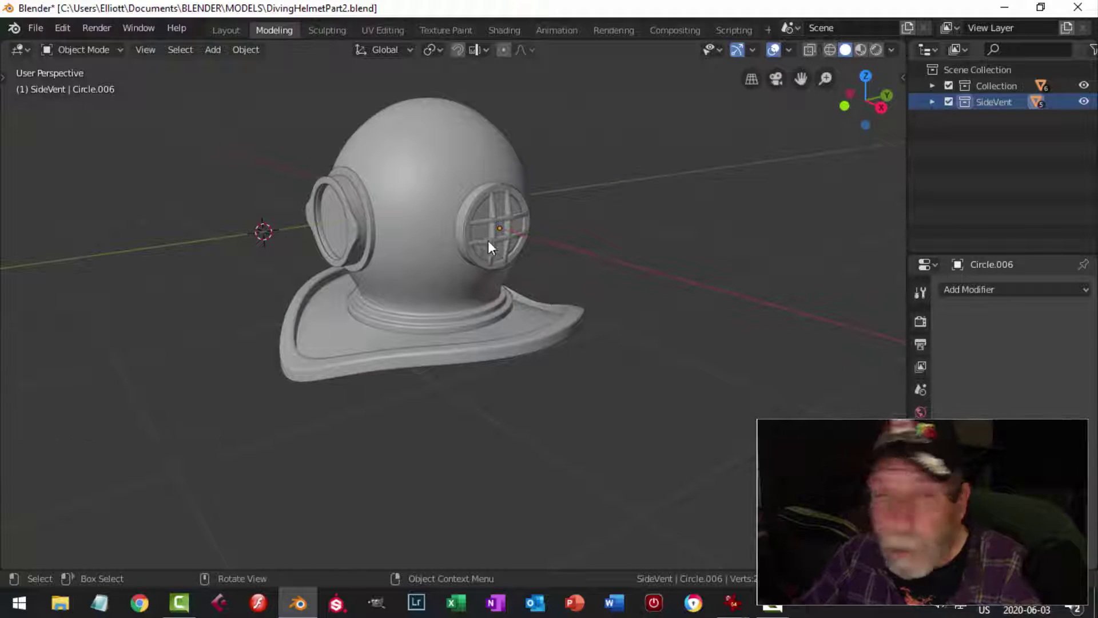
{"action": "middle_click_drag", "start_coordinate": [488, 278], "coordinate": [440, 267]}
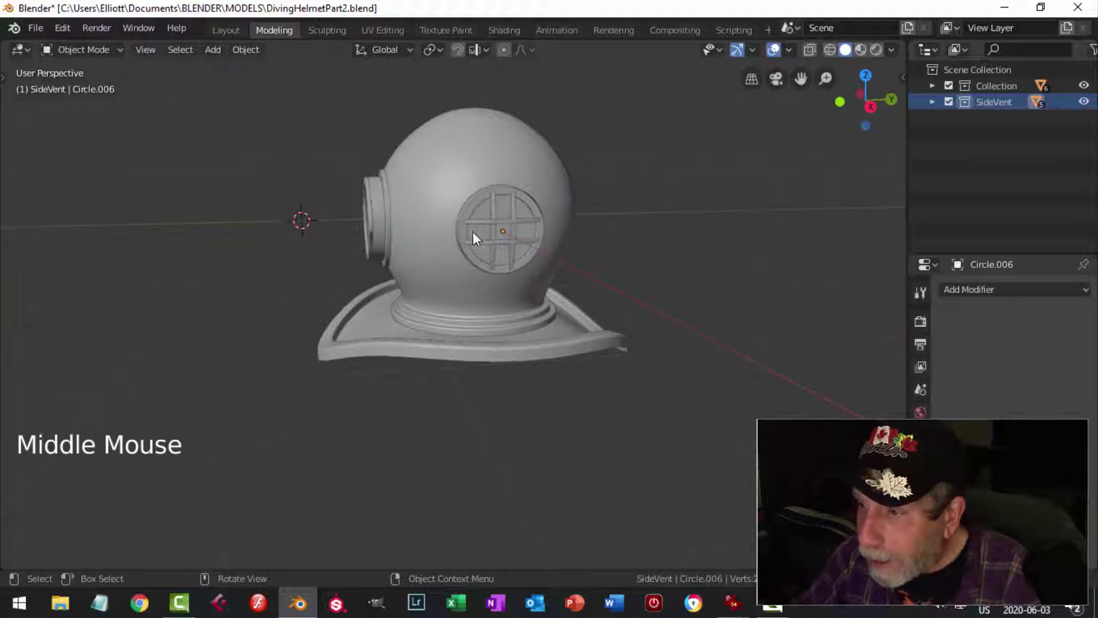
Step: Select the helmet sphere and snap the 3D cursor to its centre, working in top view
{"action": "middle_click_drag", "start_coordinate": [530, 207], "coordinate": [571, 250]}
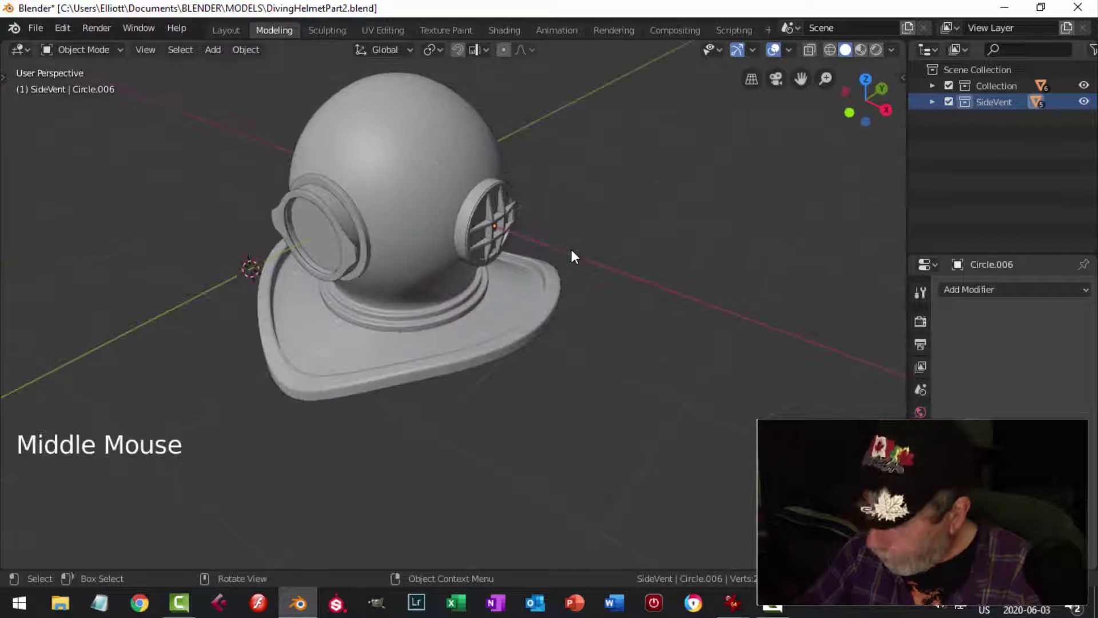
{"action": "key", "text": "KP_7"}
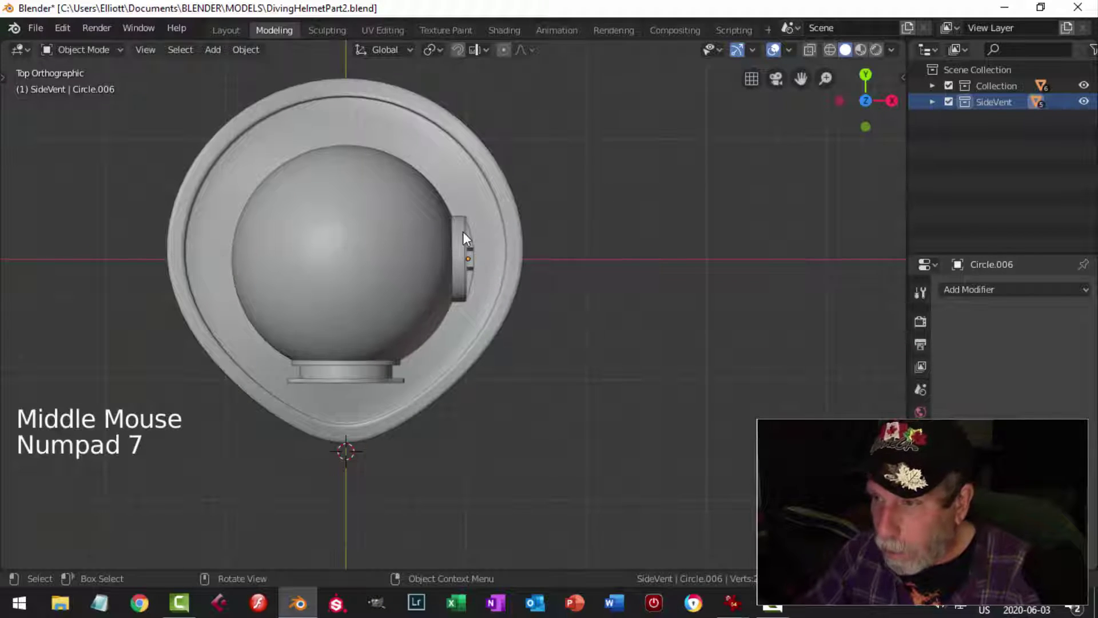
{"action": "right_click", "coordinate": [984, 103]}
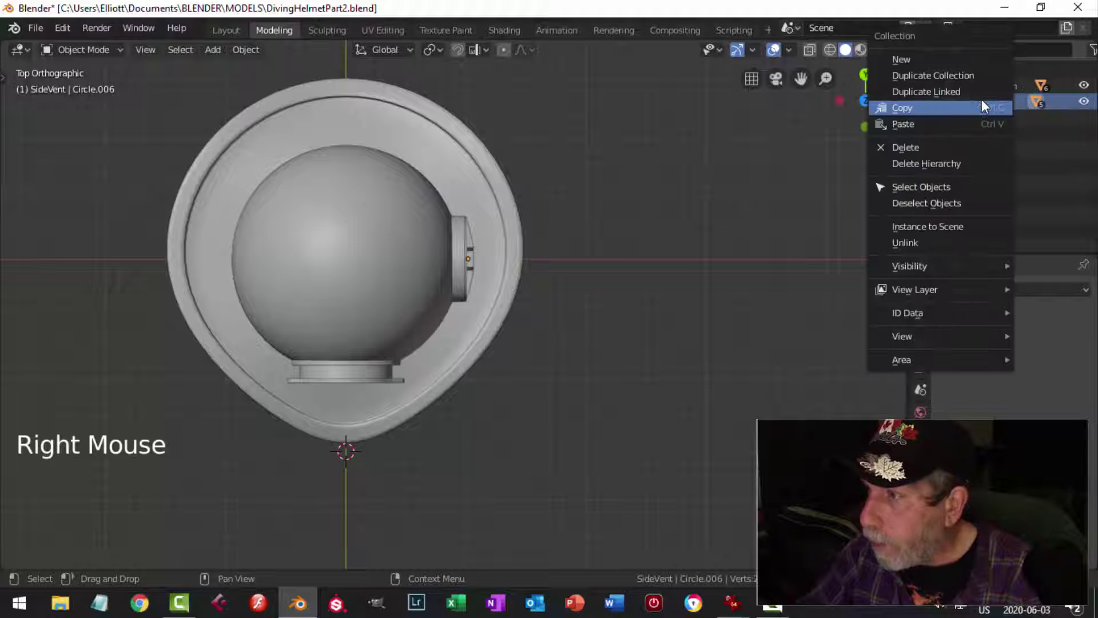
{"action": "left_click", "coordinate": [928, 187]}
{"action": "left_click", "coordinate": [467, 265]}
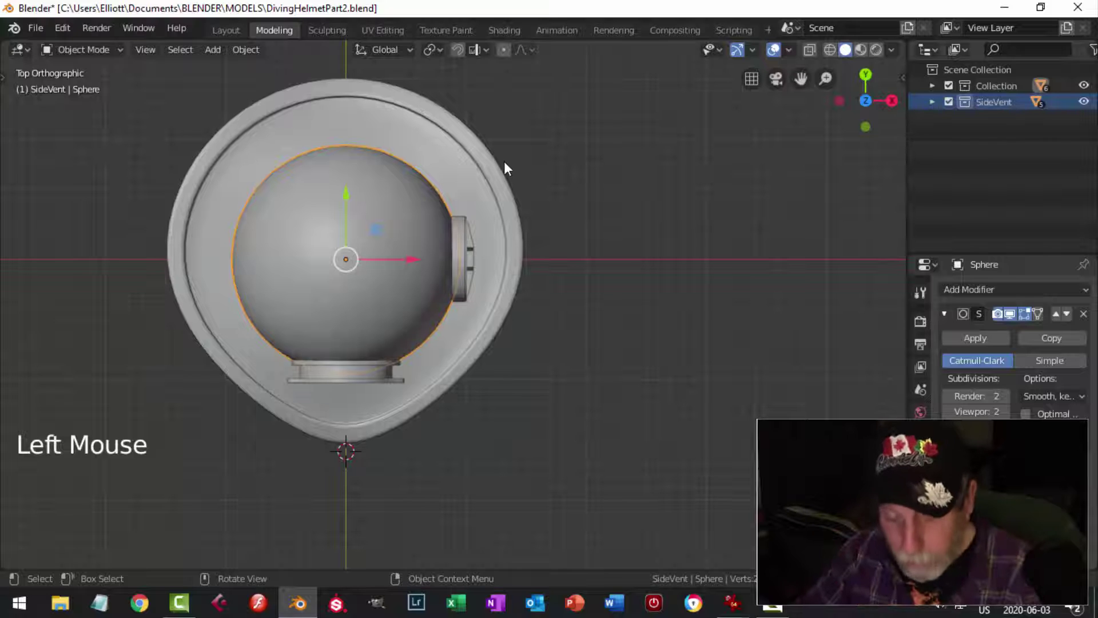
{"action": "key", "text": "shift+s"}
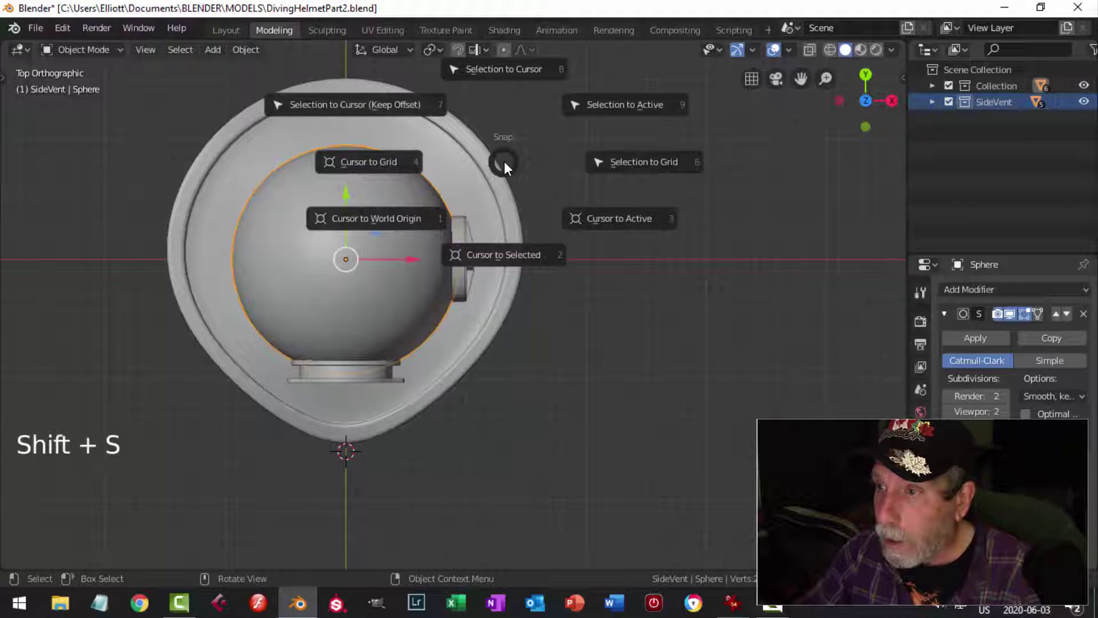
{"action": "left_click", "coordinate": [503, 252]}
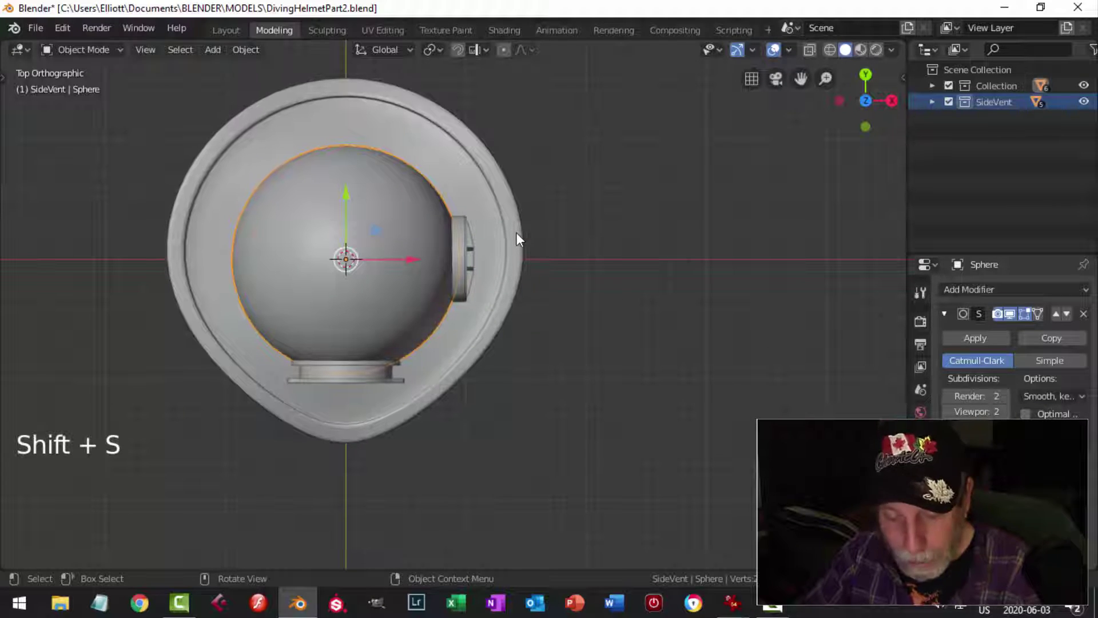
{"action": "key", "text": "shift+c"}
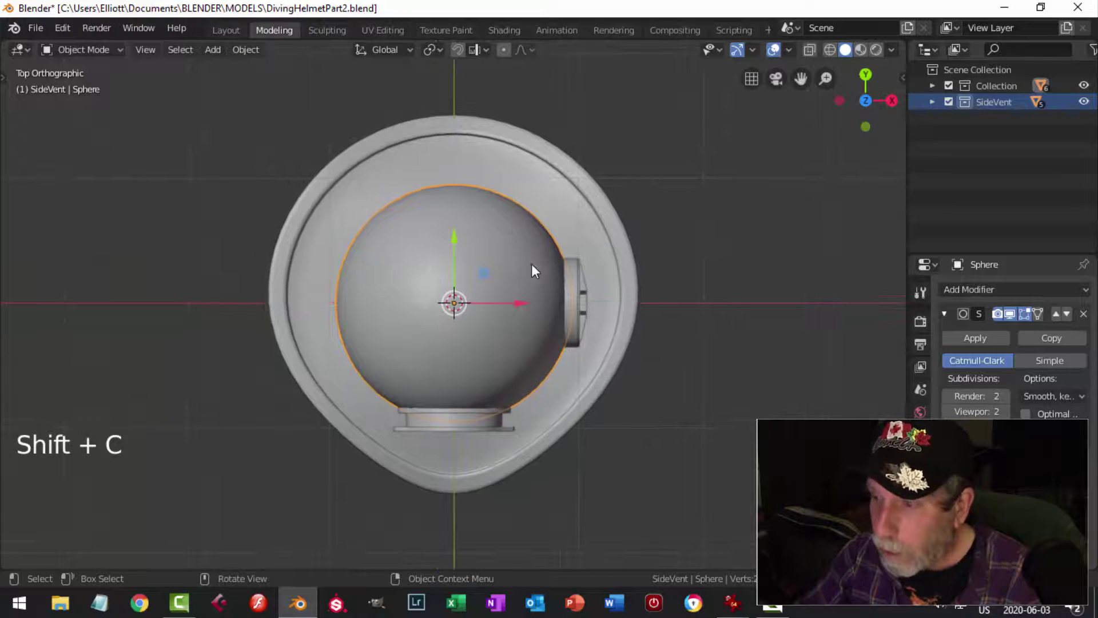
Step: Select all objects of the SideVent collection and set the transform pivot point to the 3D Cursor
{"action": "middle_click_drag", "start_coordinate": [609, 288], "coordinate": [543, 228], "text": "shift"}
{"action": "right_click", "coordinate": [989, 101]}
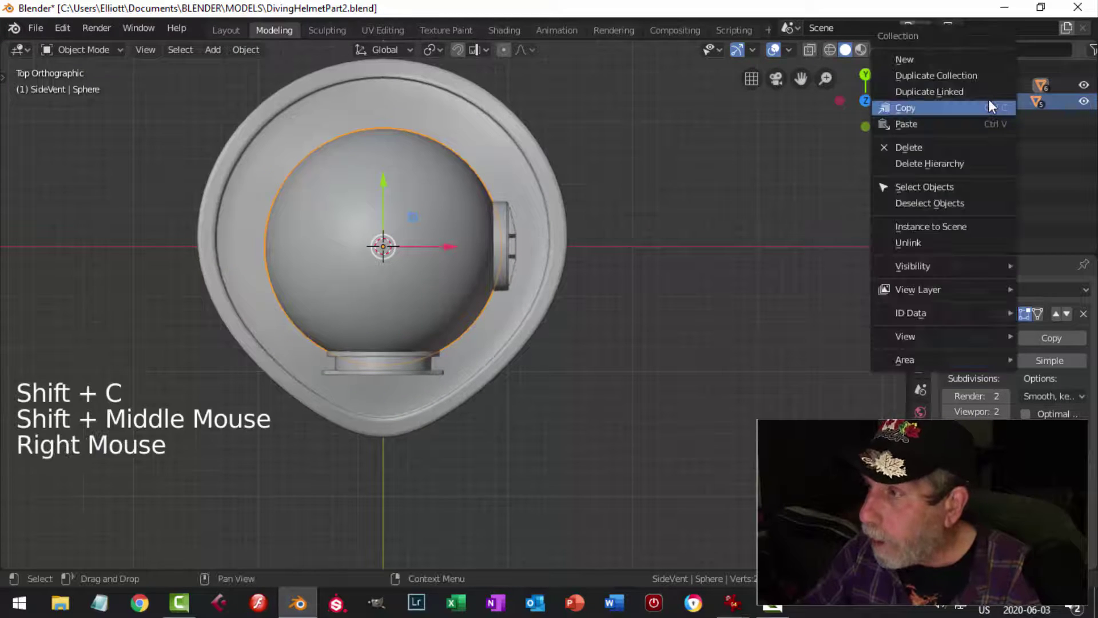
{"action": "left_click", "coordinate": [903, 187]}
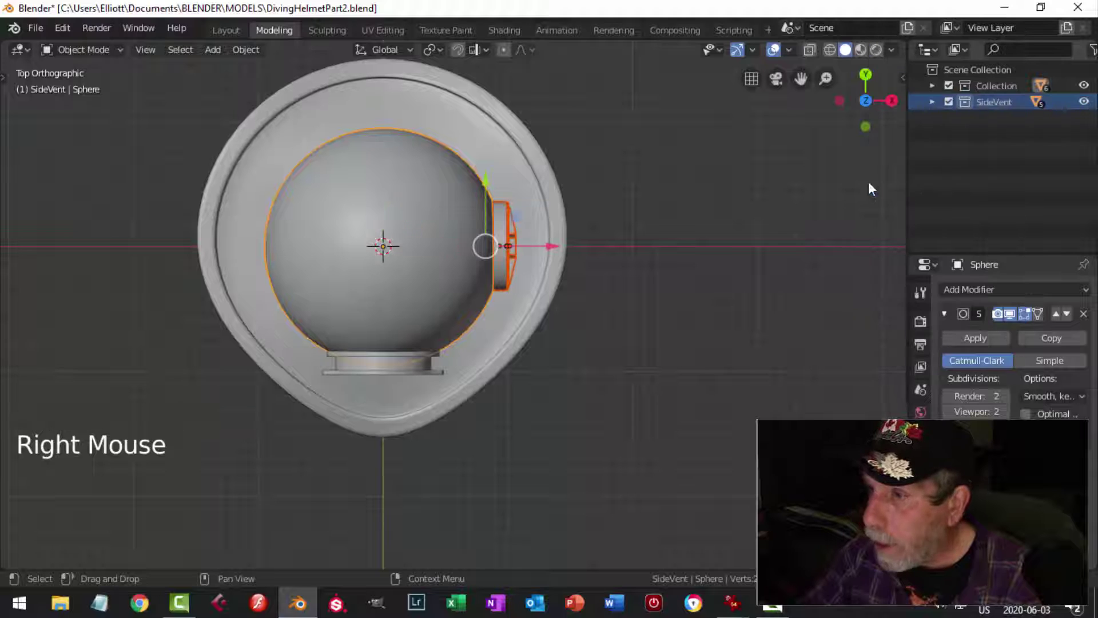
{"action": "left_click", "coordinate": [389, 51]}
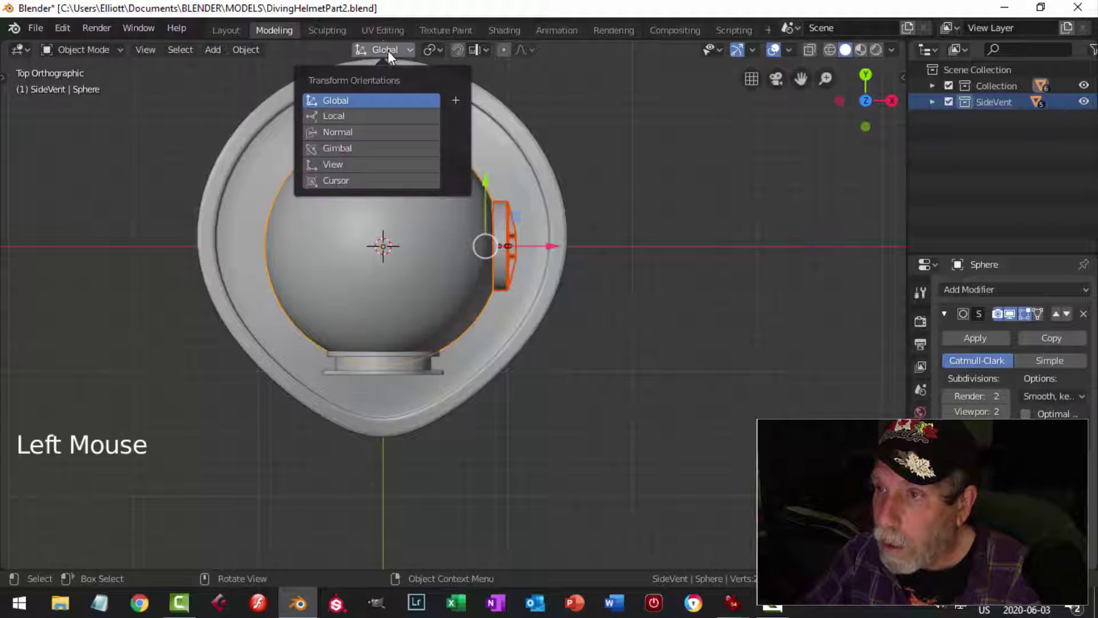
{"action": "left_click", "coordinate": [433, 49]}
{"action": "left_click", "coordinate": [407, 112]}
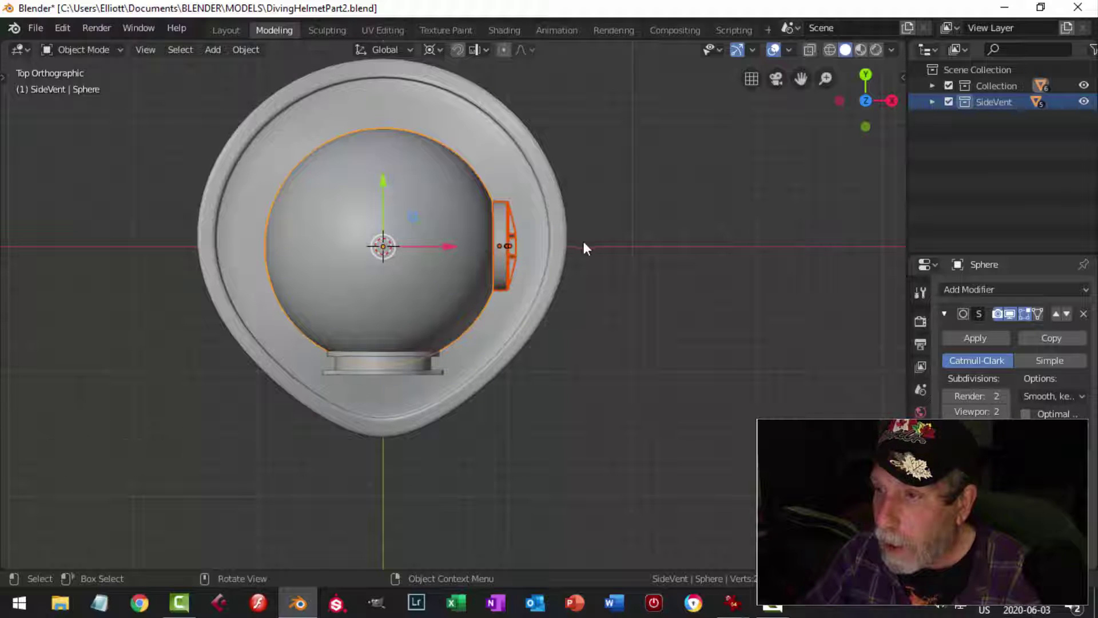
Step: Try rotating a duplicate of only the SideVent objects around the helmet's centre, and delete the duplicate
{"action": "key", "text": "alt+a"}
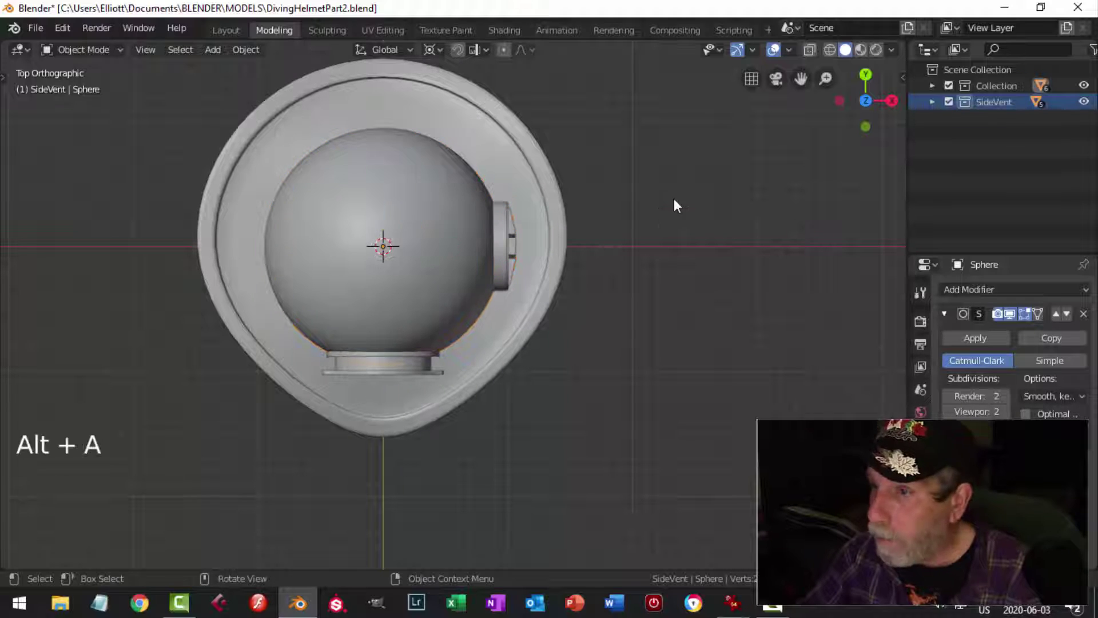
{"action": "right_click", "coordinate": [982, 101]}
{"action": "left_click", "coordinate": [950, 186]}
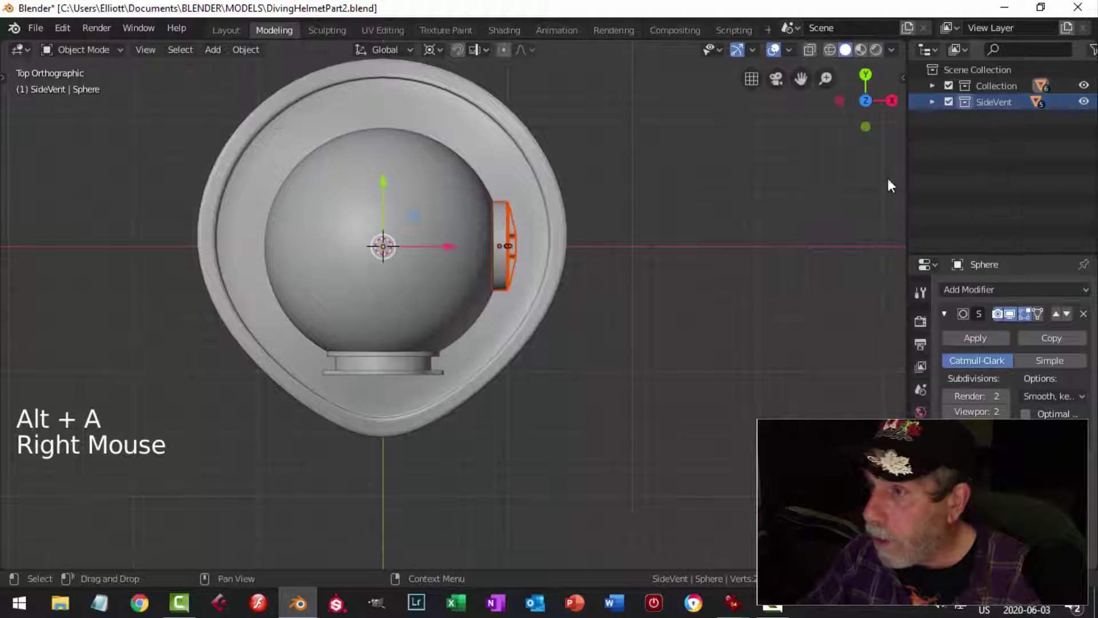
{"action": "key", "text": "shift+d"}
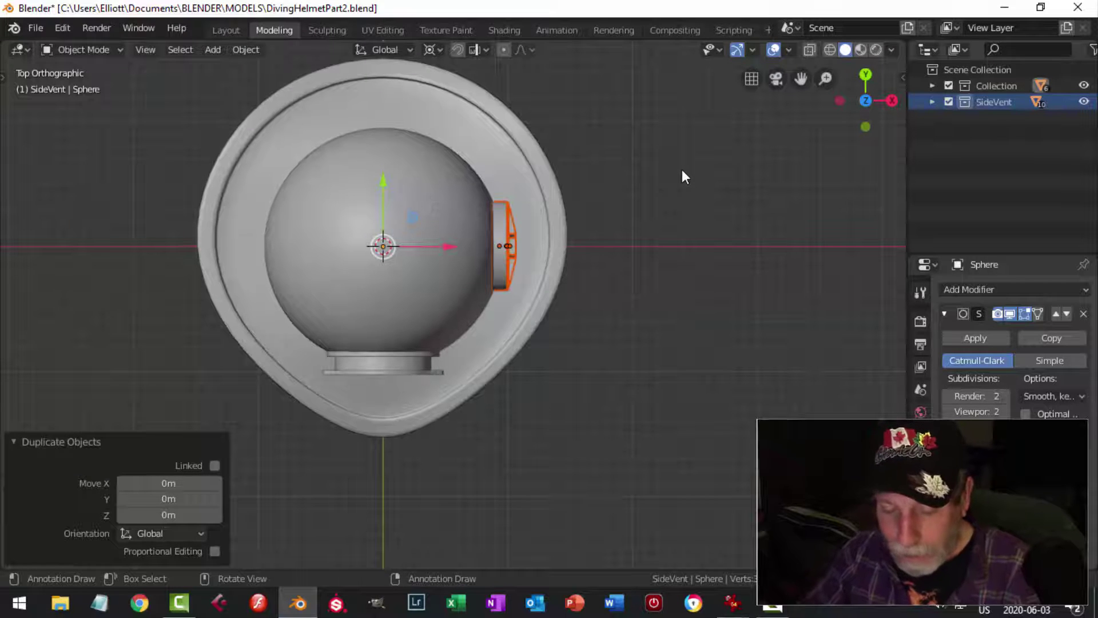
{"action": "key", "text": "r"}
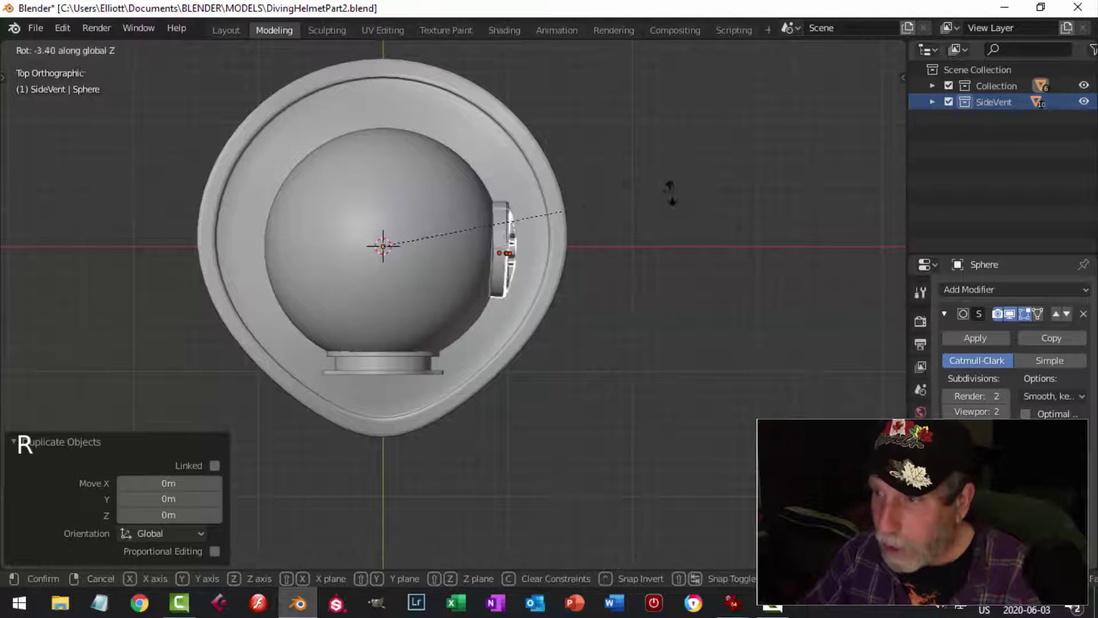
{"action": "left_click", "coordinate": [549, 297]}
{"action": "key", "text": "x"}
{"action": "left_click", "coordinate": [541, 305]}
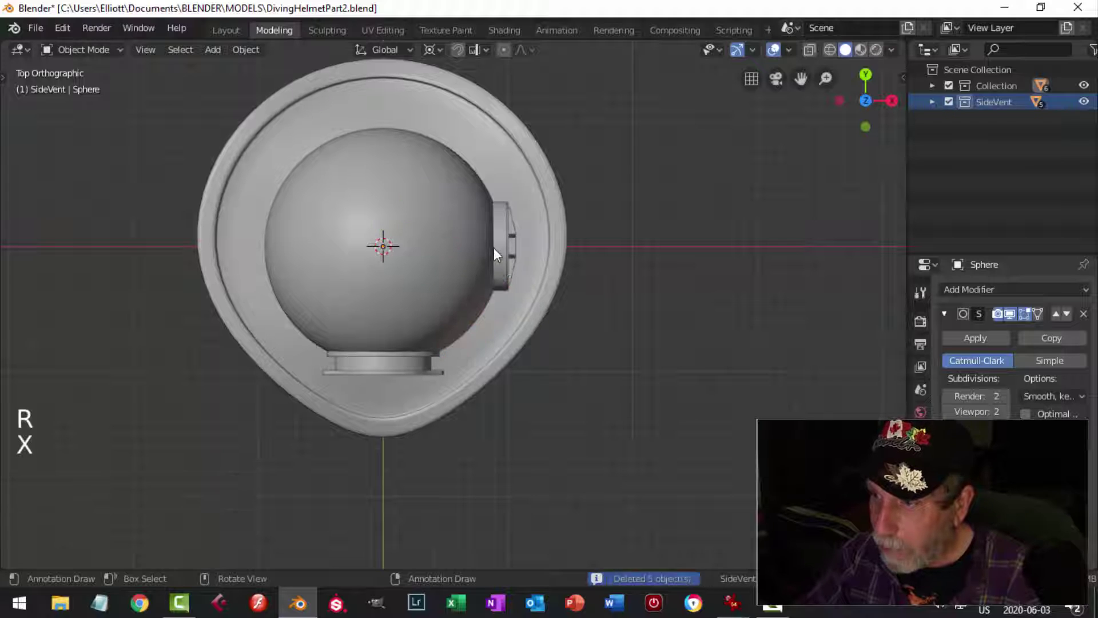
Step: Try rotating the original SideVent objects about -17° around the helmet's vertical axis, undo the rotation and clear the selection
{"action": "right_click", "coordinate": [986, 103]}
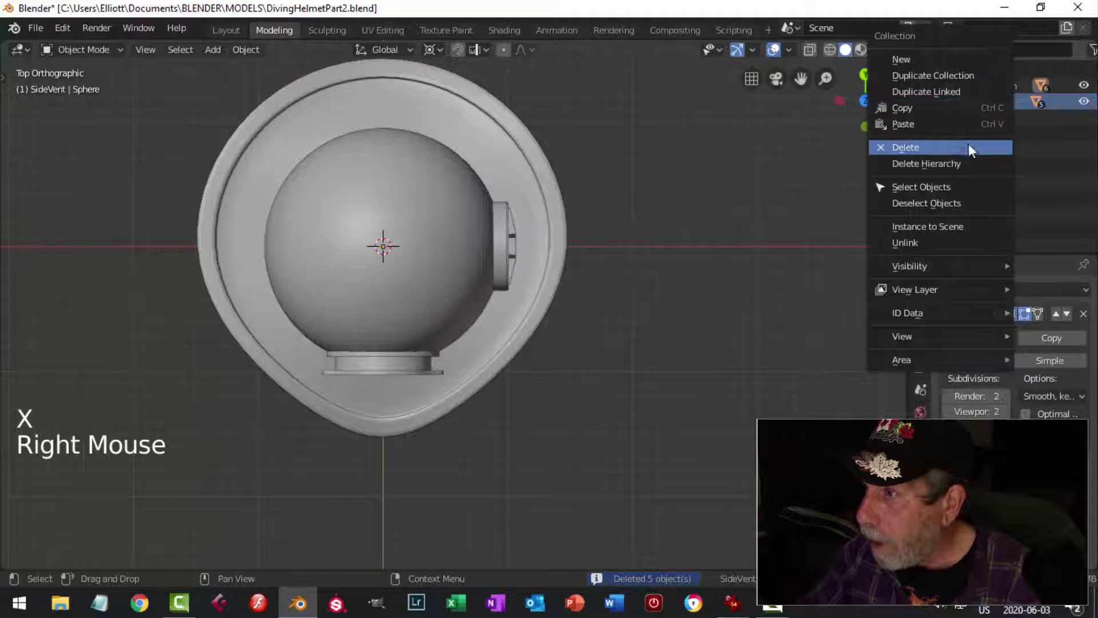
{"action": "left_click", "coordinate": [945, 186]}
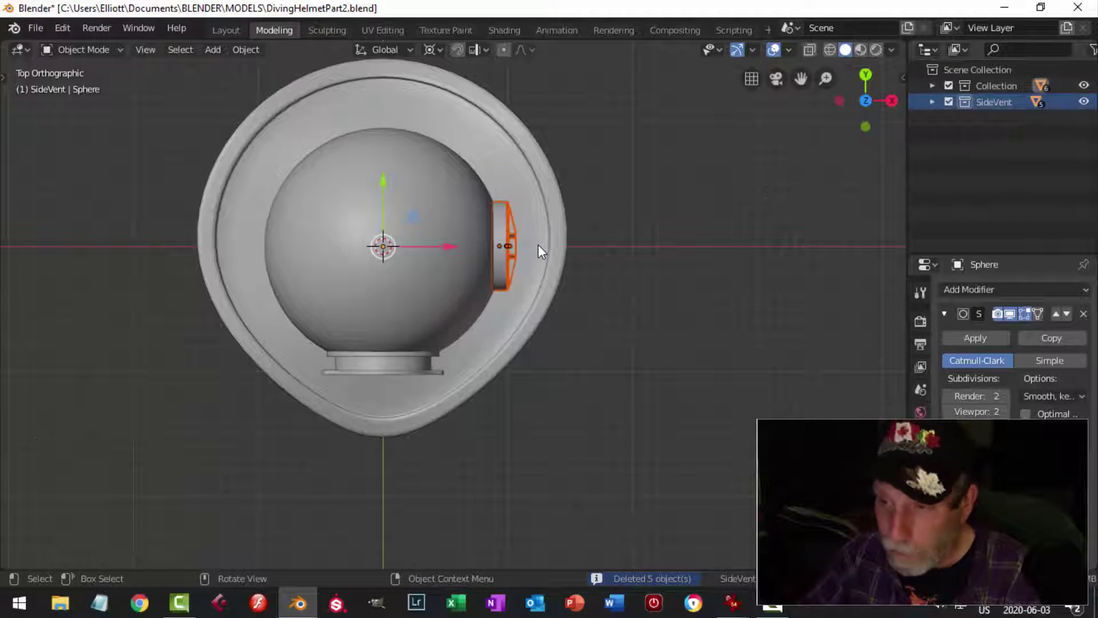
{"action": "key", "text": "r"}
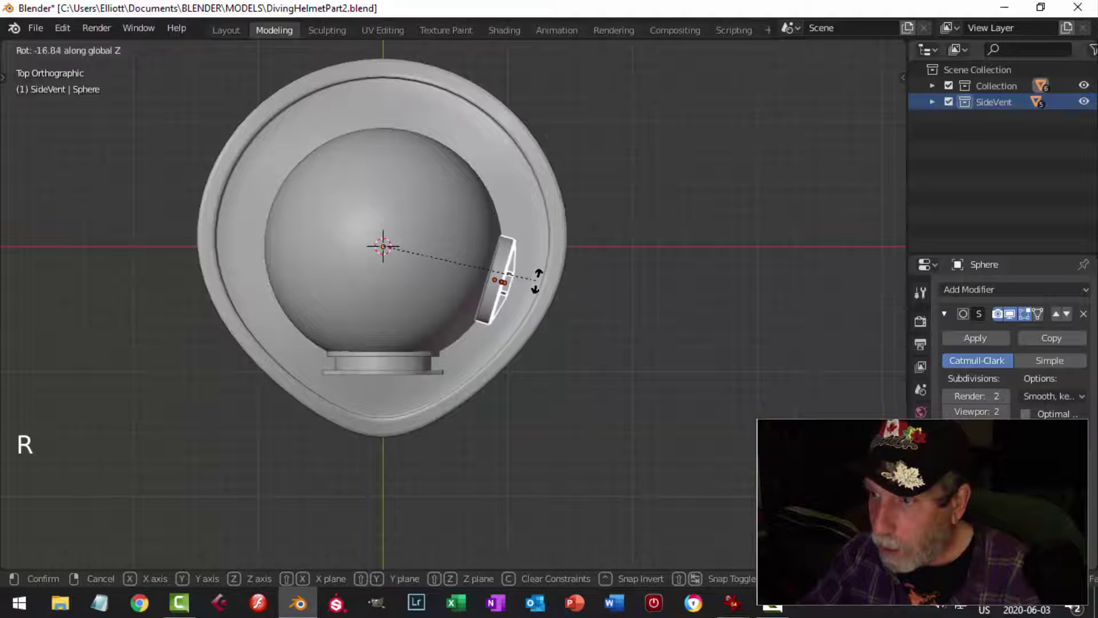
{"action": "left_click", "coordinate": [535, 279]}
{"action": "middle_click_drag", "start_coordinate": [654, 281], "coordinate": [538, 267]}
{"action": "key", "text": "ctrl+z"}
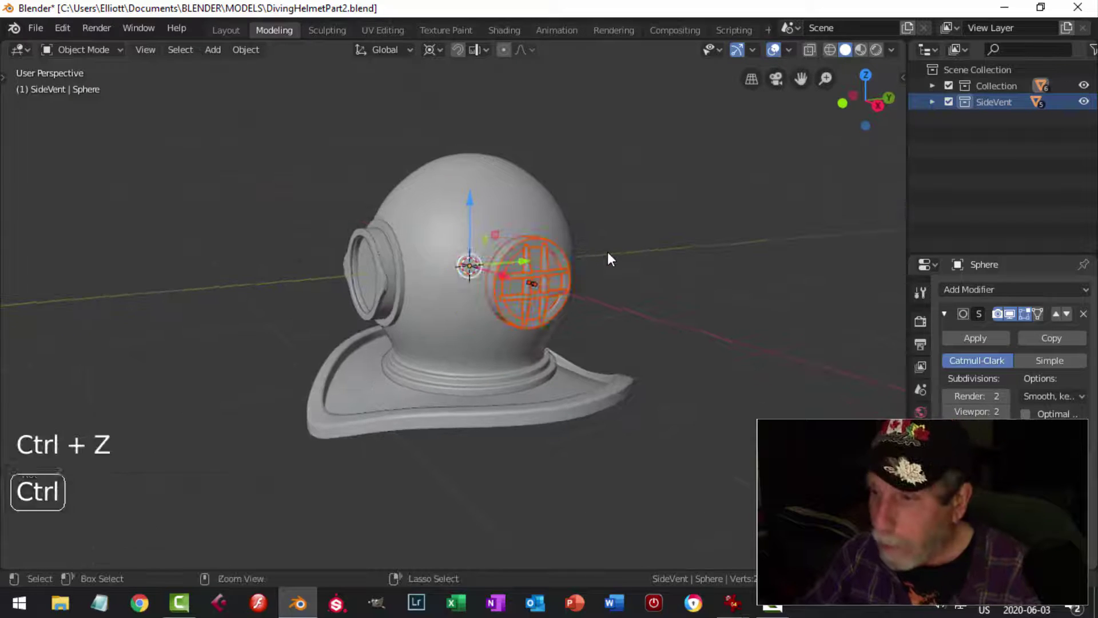
{"action": "key", "text": "alt+a"}
{"action": "middle_click_drag", "start_coordinate": [613, 252], "coordinate": [648, 276]}
Step: Set the transform pivot point to Median Point
{"action": "left_click", "coordinate": [433, 49]}
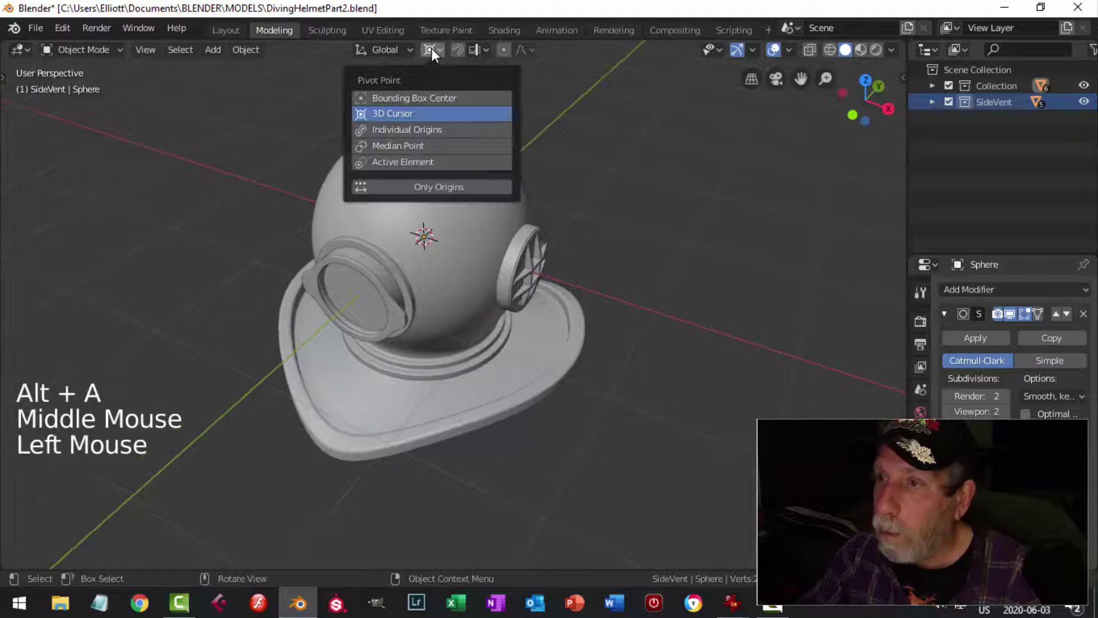
{"action": "left_click", "coordinate": [409, 145]}
{"action": "middle_click_drag", "start_coordinate": [699, 219], "coordinate": [821, 139]}
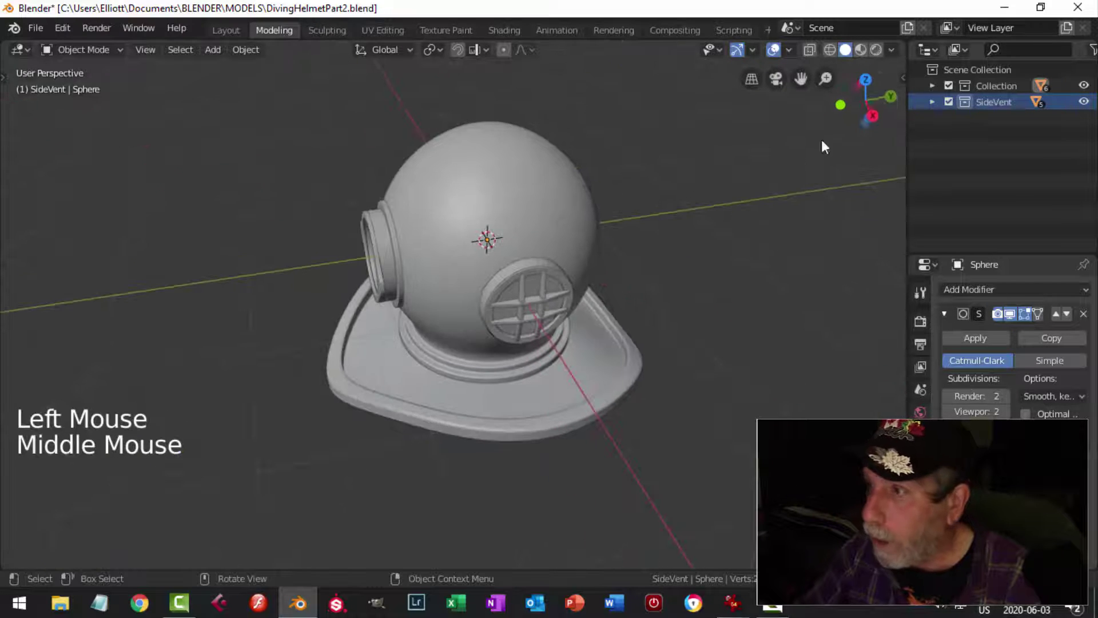
Step: Enable the Cavity option in the viewport shading and inspect the helmet from the front
{"action": "left_click", "coordinate": [889, 49]}
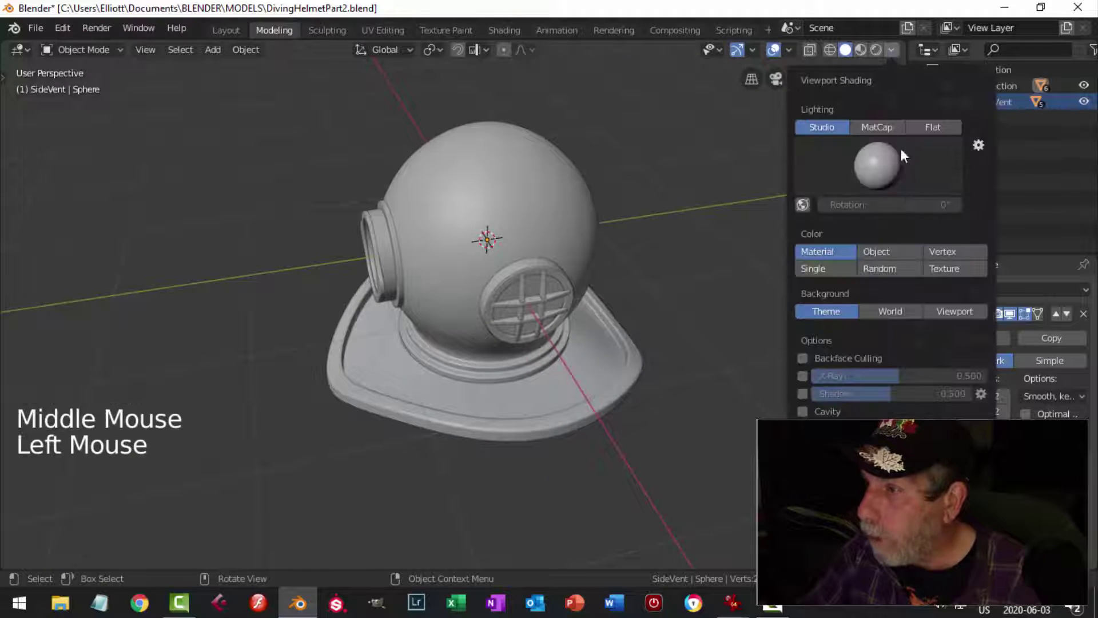
{"action": "left_click", "coordinate": [825, 407]}
{"action": "mouse_move", "coordinate": [275, 190]}
{"action": "middle_mouse_down"}
{"action": "mouse_move", "coordinate": [438, 135]}
{"action": "mouse_move", "coordinate": [644, 132]}
{"action": "middle_mouse_up"}
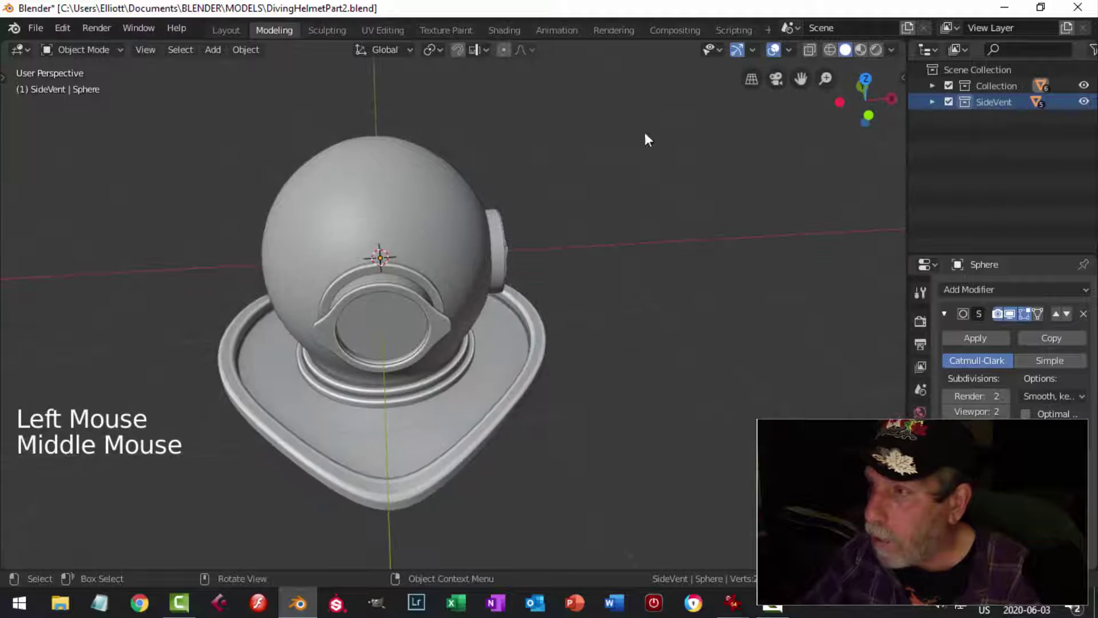
Step: Switch the viewport lighting to MatCap with the green metallic matcap and check the helmet's surfaces
{"action": "left_click", "coordinate": [892, 51]}
{"action": "left_click", "coordinate": [880, 129]}
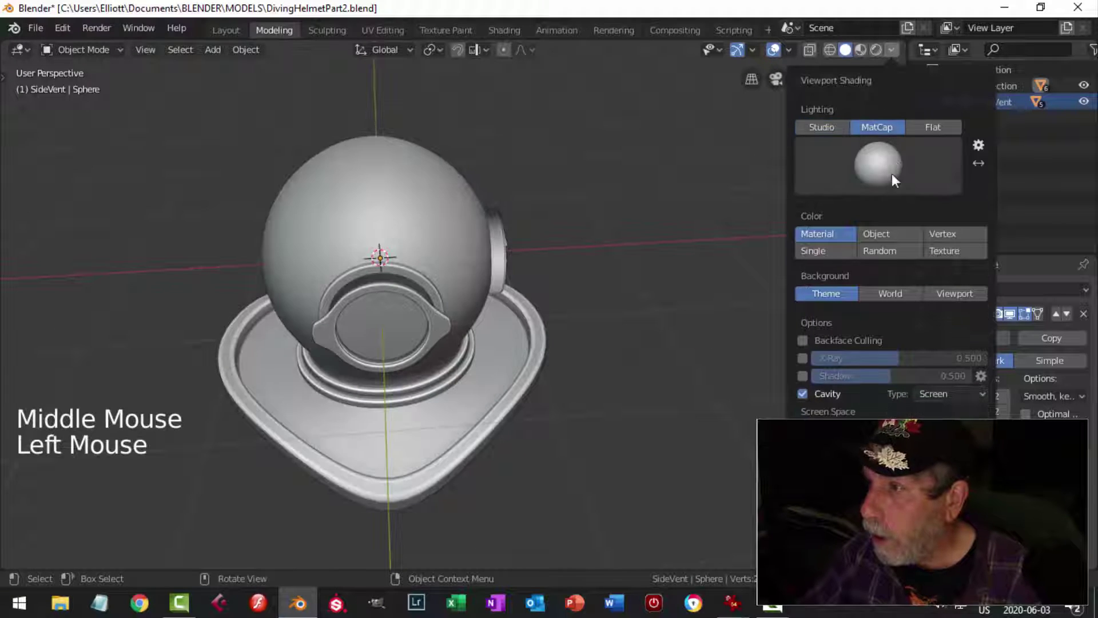
{"action": "left_click", "coordinate": [876, 163]}
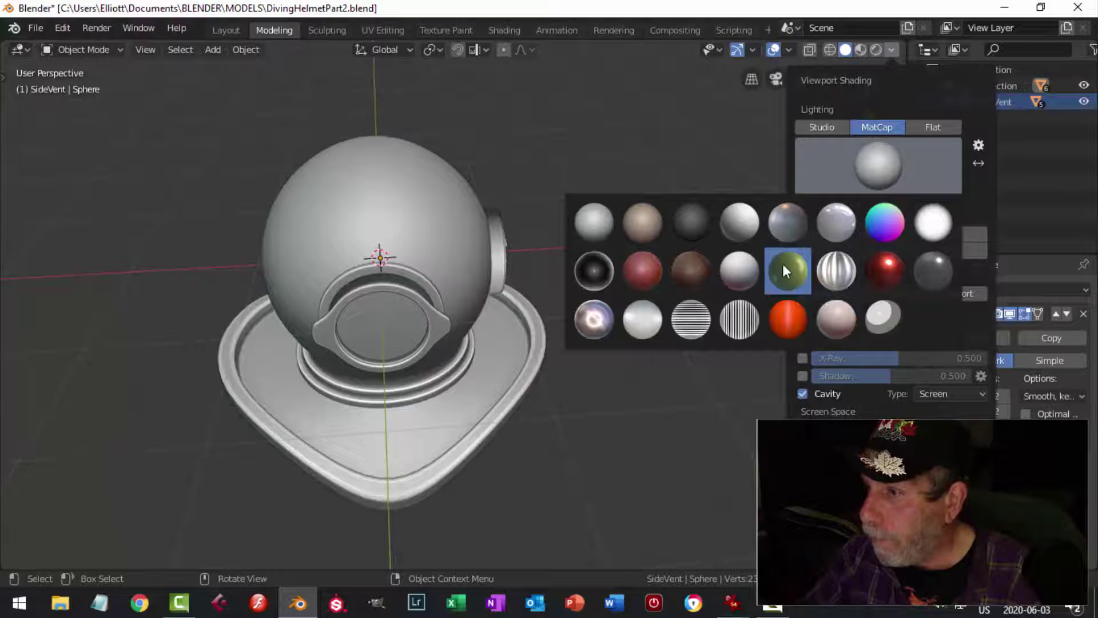
{"action": "left_click", "coordinate": [787, 271]}
{"action": "mouse_move", "coordinate": [578, 115]}
{"action": "middle_mouse_down"}
{"action": "mouse_move", "coordinate": [448, 147]}
{"action": "mouse_move", "coordinate": [530, 184]}
{"action": "middle_mouse_up"}
{"action": "scroll", "coordinate": [566, 255], "scroll_direction": "down", "scroll_amount": 2}
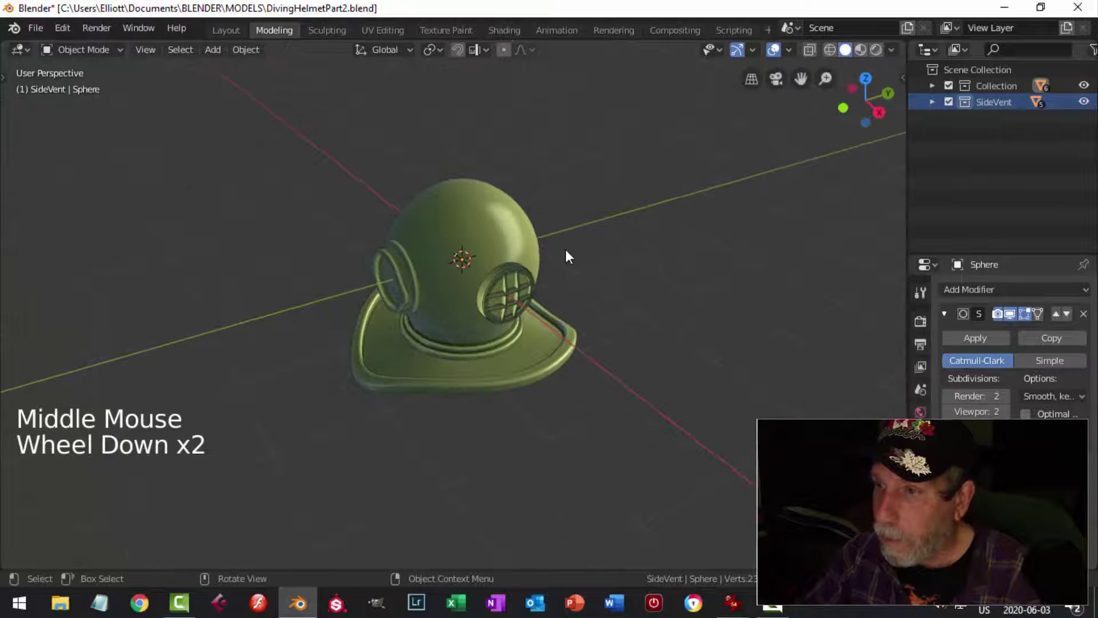
{"action": "scroll", "coordinate": [567, 256], "scroll_direction": "up", "scroll_amount": 2}
{"action": "middle_click_drag", "start_coordinate": [608, 270], "coordinate": [543, 240], "text": "shift"}
{"action": "middle_click_drag", "start_coordinate": [543, 240], "coordinate": [445, 210]}
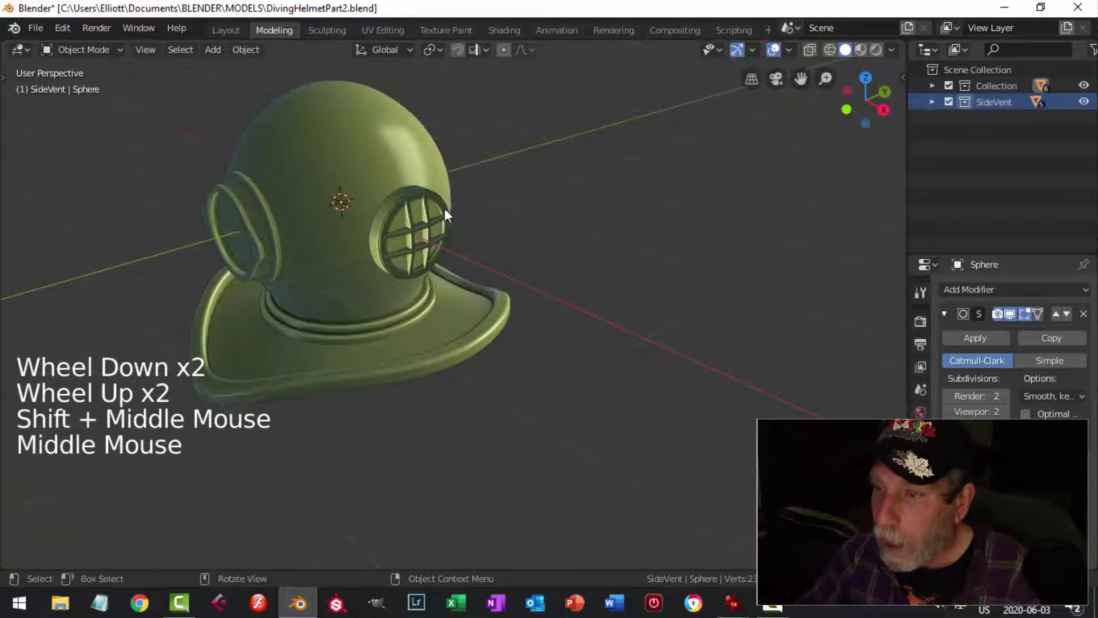
Step: Recalculate the normals outside for the whole mesh of the side window's front ring and return to Object Mode
{"action": "scroll", "coordinate": [444, 208], "scroll_direction": "up", "scroll_amount": 3}
{"action": "left_click", "coordinate": [439, 115]}
{"action": "key", "text": "Tab"}
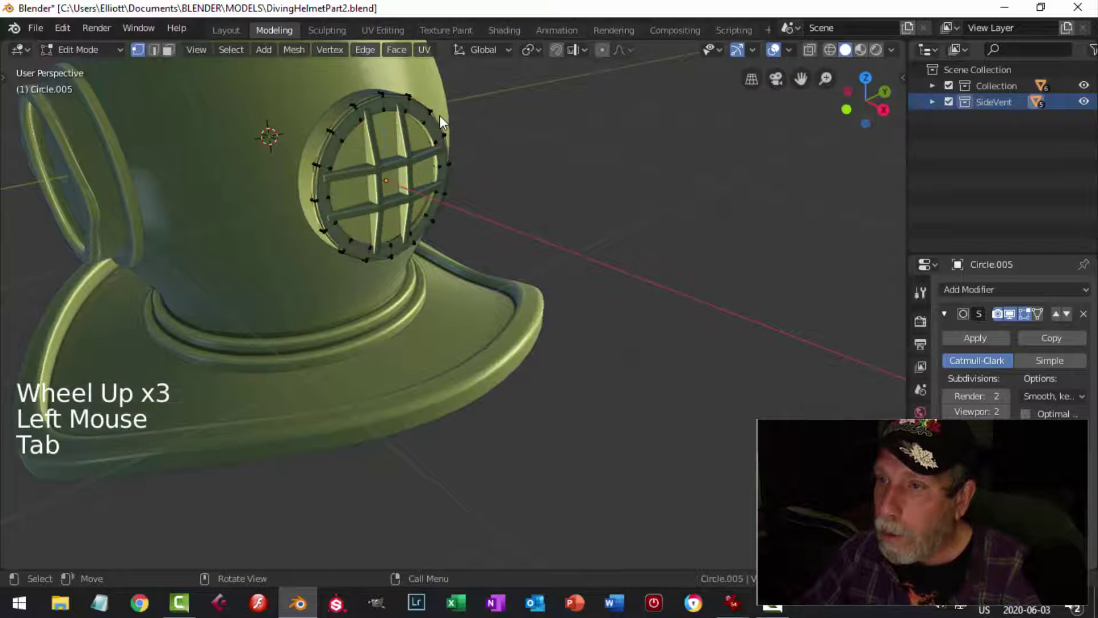
{"action": "key", "text": "a"}
{"action": "key", "text": "alt+n"}
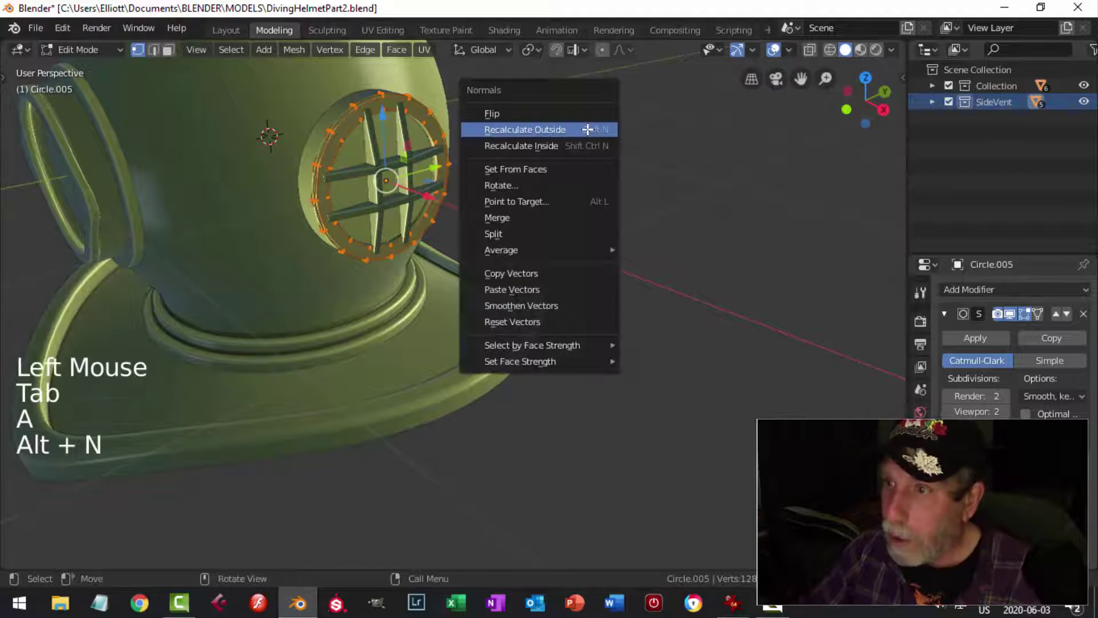
{"action": "left_click", "coordinate": [588, 130]}
{"action": "key", "text": "alt+a"}
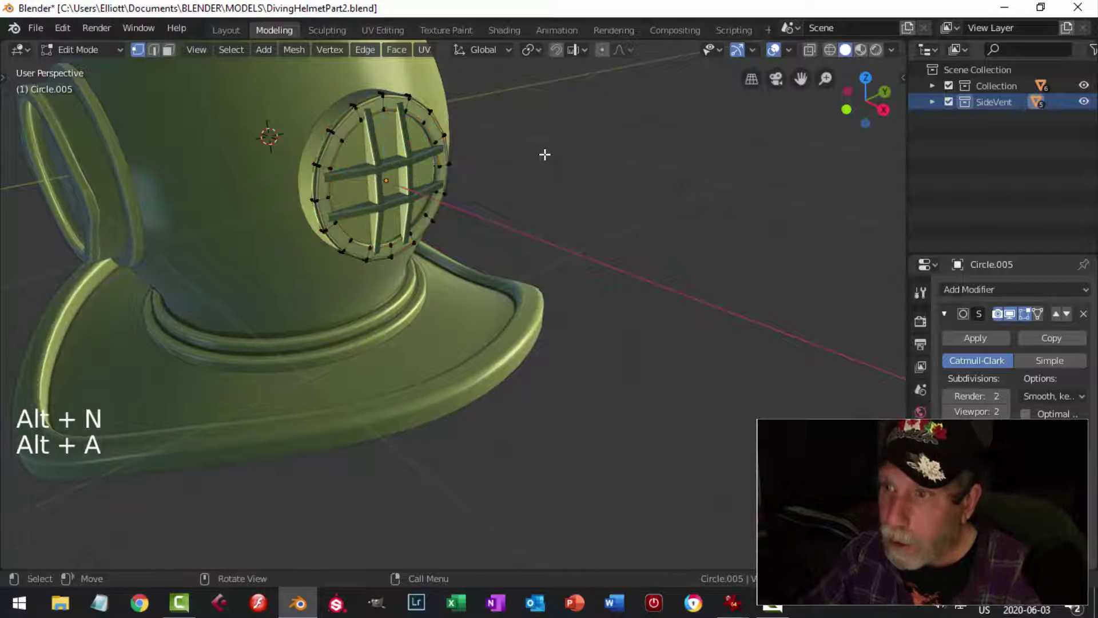
{"action": "key", "text": "Tab"}
Step: Recalculate the normals outside for the entire mesh of the side window's outer frame ring against the helmet
{"action": "left_click", "coordinate": [339, 109]}
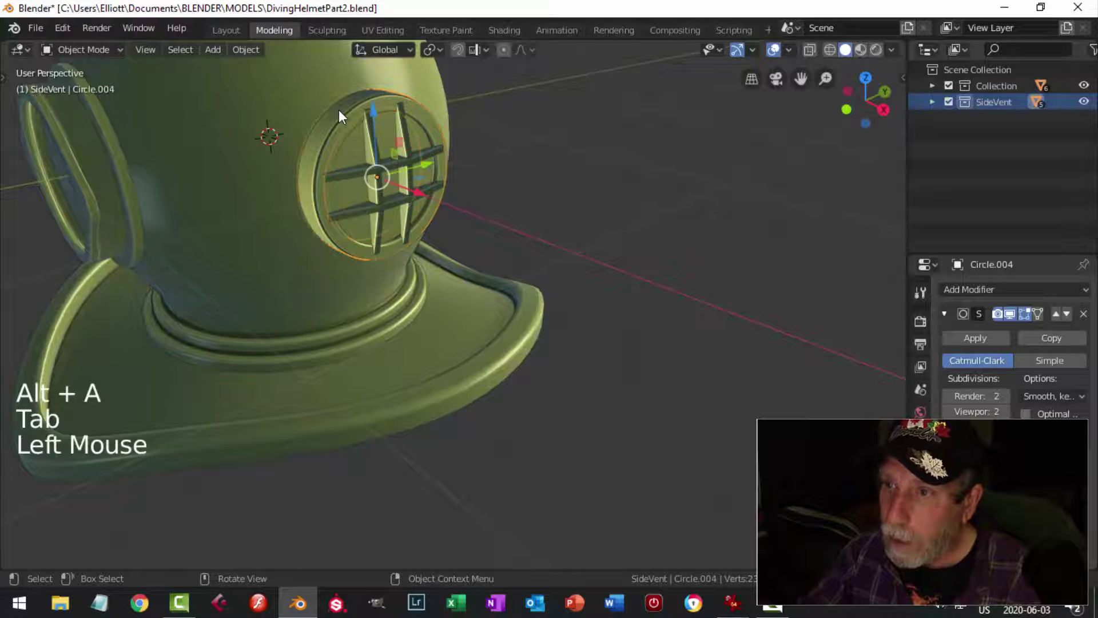
{"action": "key", "text": "Tab"}
{"action": "key", "text": "a"}
{"action": "key", "text": "alt+n"}
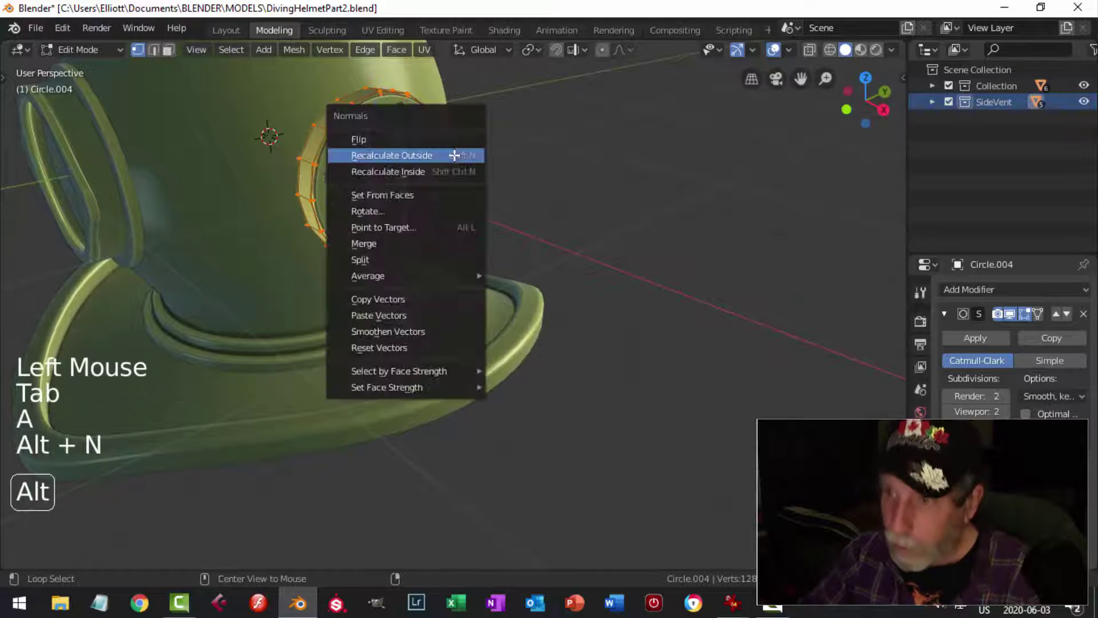
{"action": "left_click", "coordinate": [437, 158]}
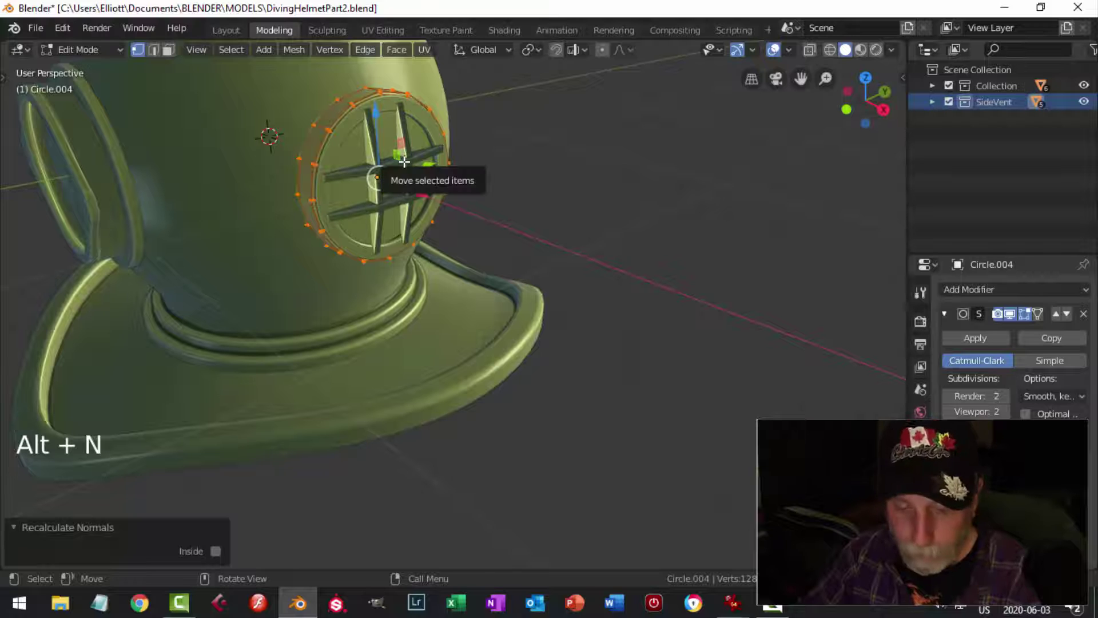
{"action": "key", "text": "alt+n"}
{"action": "left_click", "coordinate": [423, 160]}
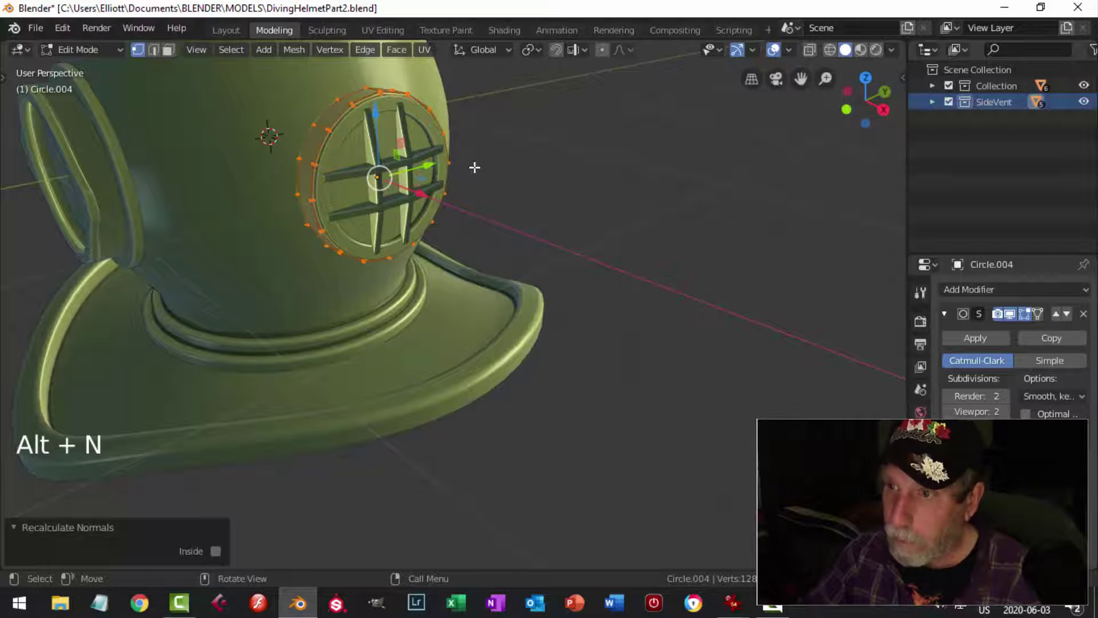
Step: Recalculate the normals outside for the entire mesh of the side window's horizontal bars and return to Object Mode
{"action": "key", "text": "alt+a"}
{"action": "key", "text": "Tab"}
{"action": "key", "text": "alt+a"}
{"action": "middle_click_drag", "start_coordinate": [476, 167], "coordinate": [443, 173]}
{"action": "left_click", "coordinate": [437, 159]}
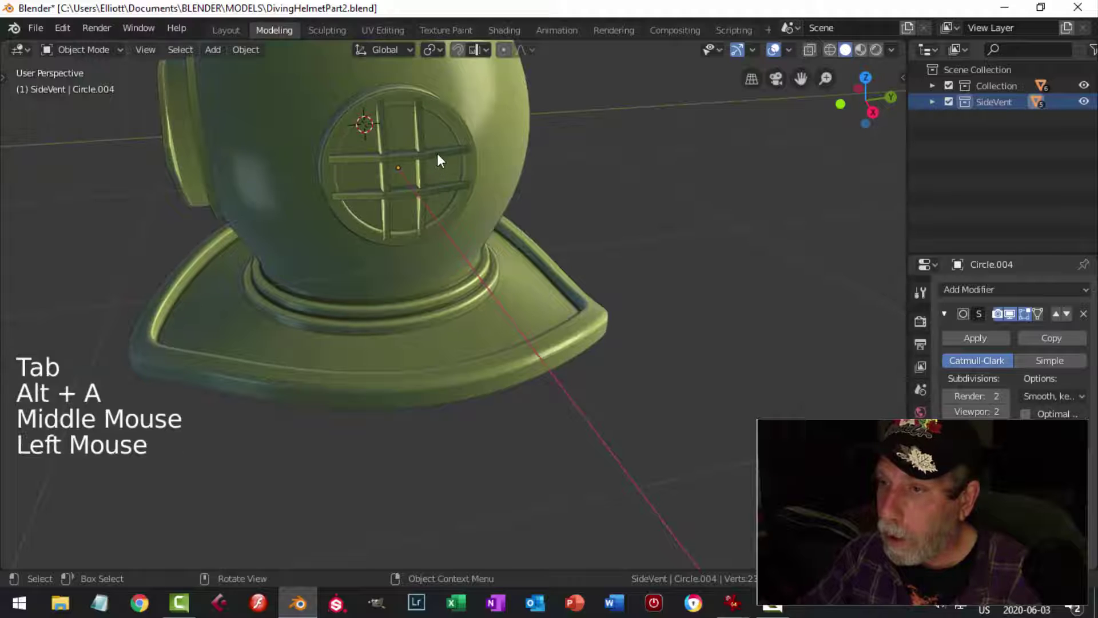
{"action": "key", "text": "Tab"}
{"action": "key", "text": "a"}
{"action": "key", "text": "alt+n"}
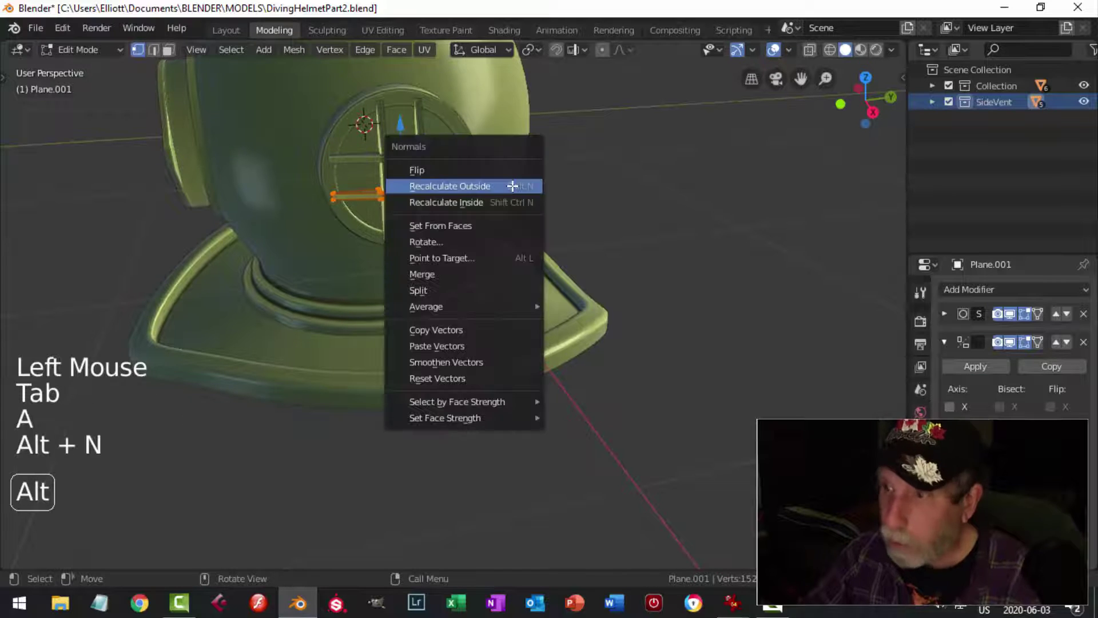
{"action": "left_click", "coordinate": [516, 186]}
{"action": "key", "text": "alt+a"}
{"action": "key", "text": "Tab"}
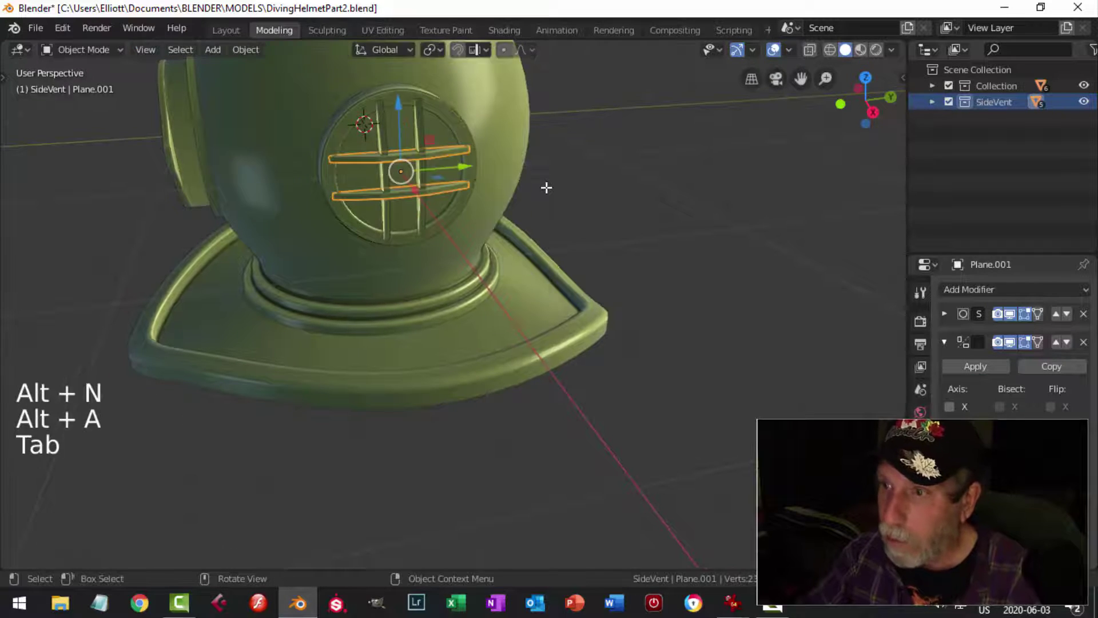
{"action": "key", "text": "alt+a"}
Step: Recalculate the normals outside for the whole mesh of the front window's ring between its rim and the helmet
{"action": "scroll", "coordinate": [423, 197], "scroll_direction": "down", "scroll_amount": 3}
{"action": "middle_click_drag", "start_coordinate": [423, 197], "coordinate": [509, 179]}
{"action": "left_click", "coordinate": [504, 165]}
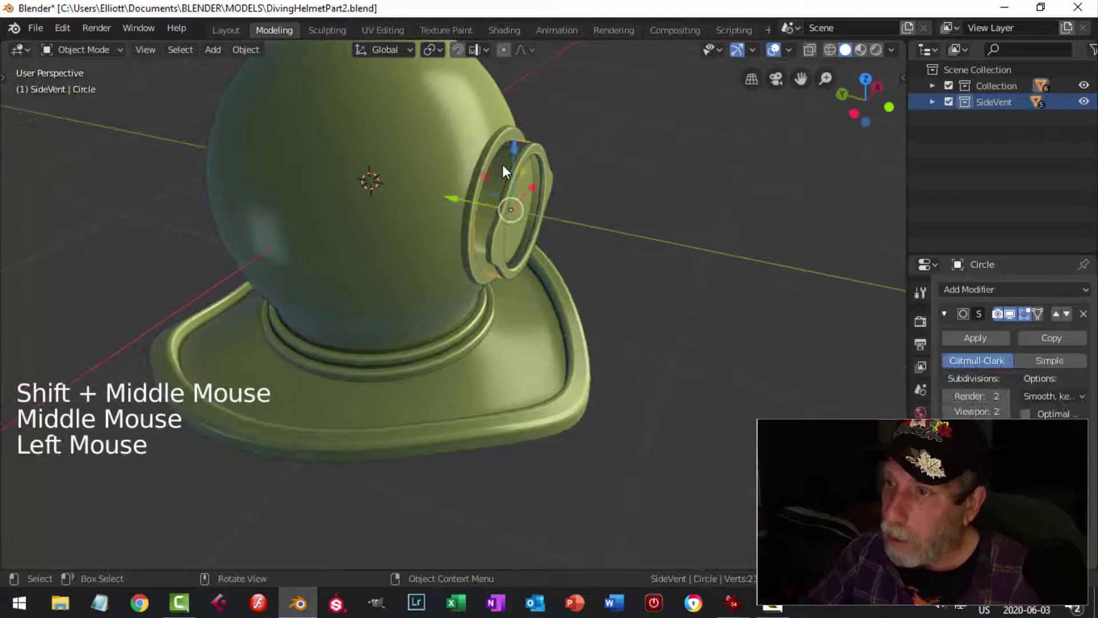
{"action": "key", "text": "Tab"}
{"action": "key", "text": "a"}
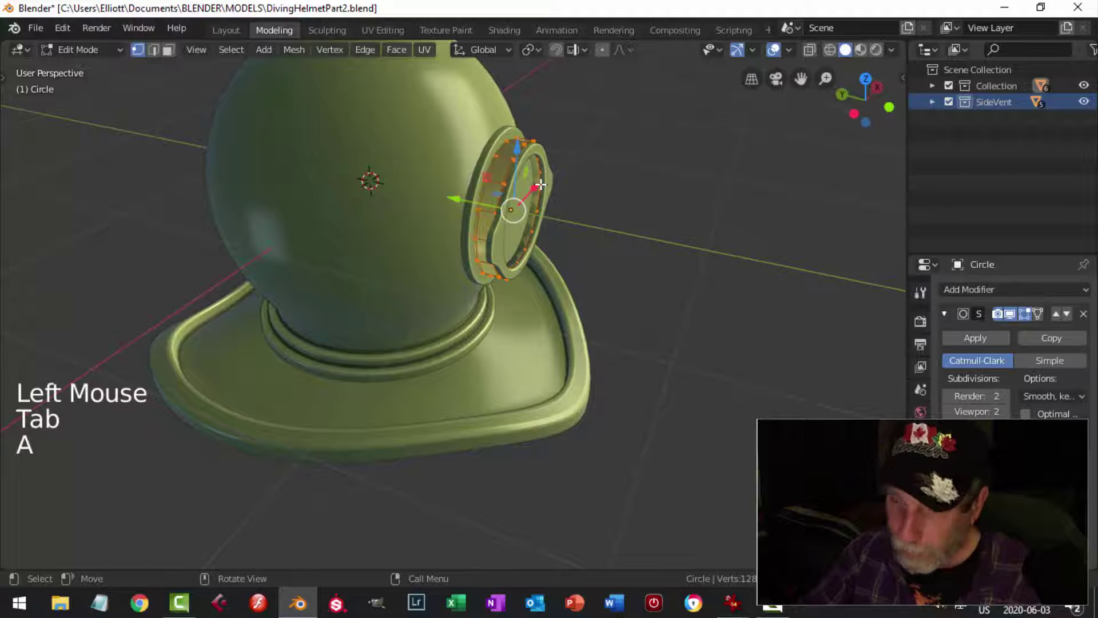
{"action": "key", "text": "alt"}
{"action": "key", "text": "alt+n"}
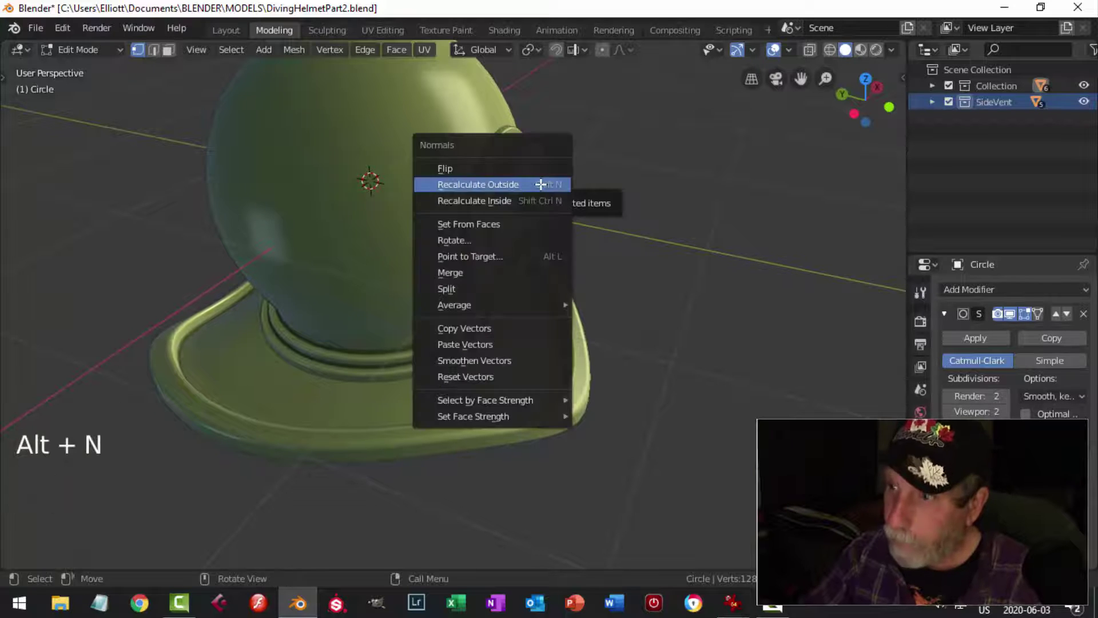
{"action": "left_click", "coordinate": [542, 185]}
{"action": "key", "text": "alt+a"}
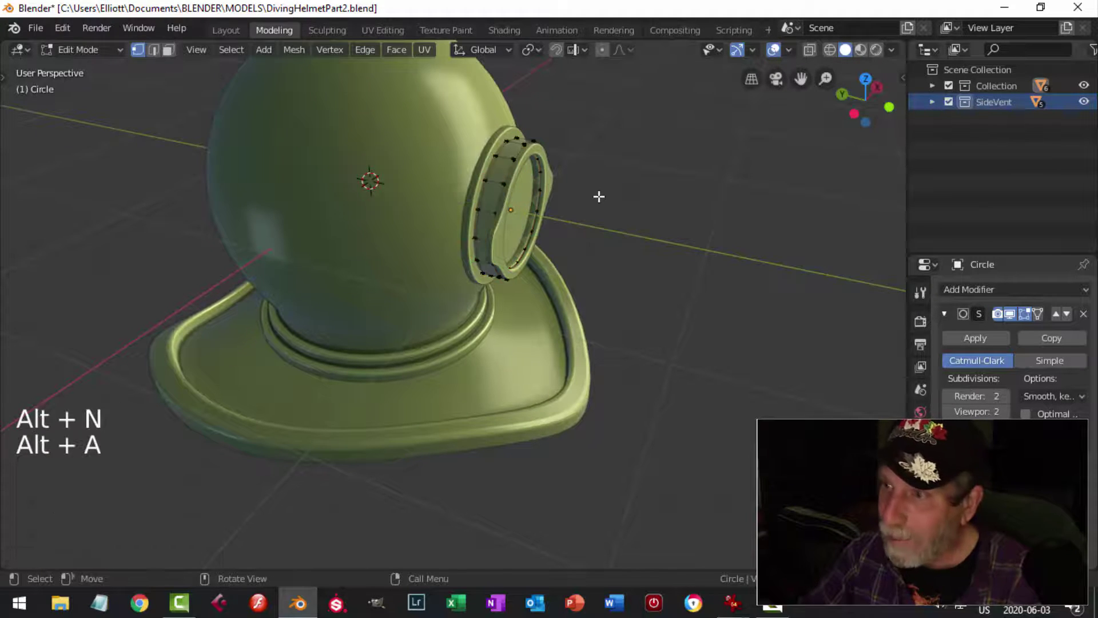
{"action": "key", "text": "Tab"}
{"action": "key", "text": "alt+a"}
Step: Select all helmet objects, recalculate their normals outside together in Edit Mode, and return to Object Mode with nothing selected
{"action": "middle_click_drag", "start_coordinate": [598, 193], "coordinate": [439, 231]}
{"action": "scroll", "coordinate": [478, 239], "scroll_direction": "up", "scroll_amount": 2}
{"action": "scroll", "coordinate": [484, 234], "scroll_direction": "down", "scroll_amount": 4}
{"action": "key", "text": "Tab"}
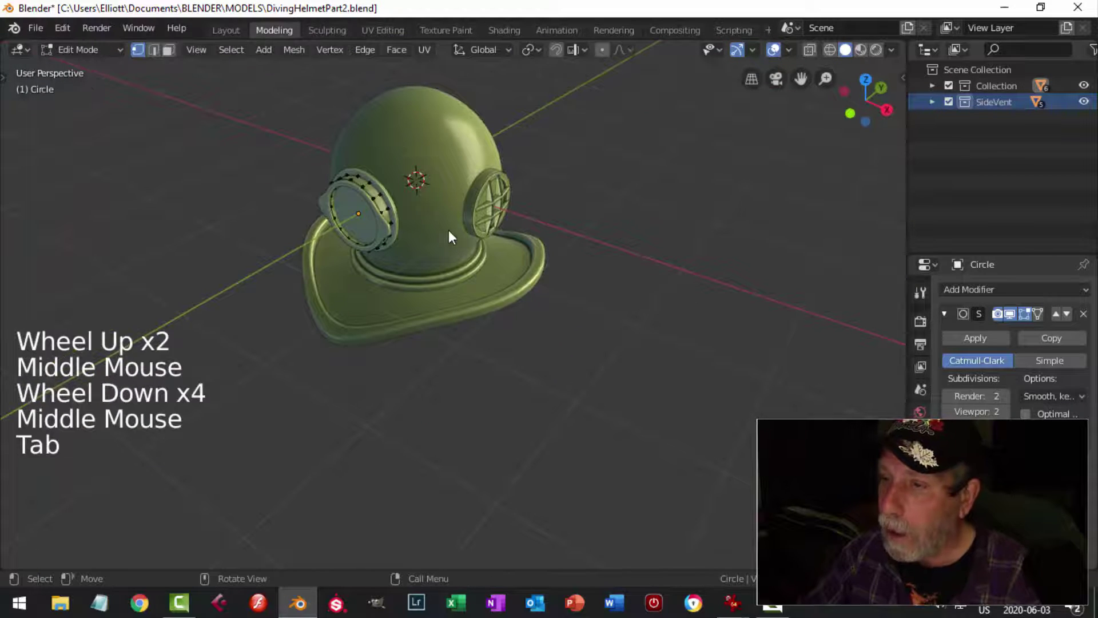
{"action": "key", "text": "Tab"}
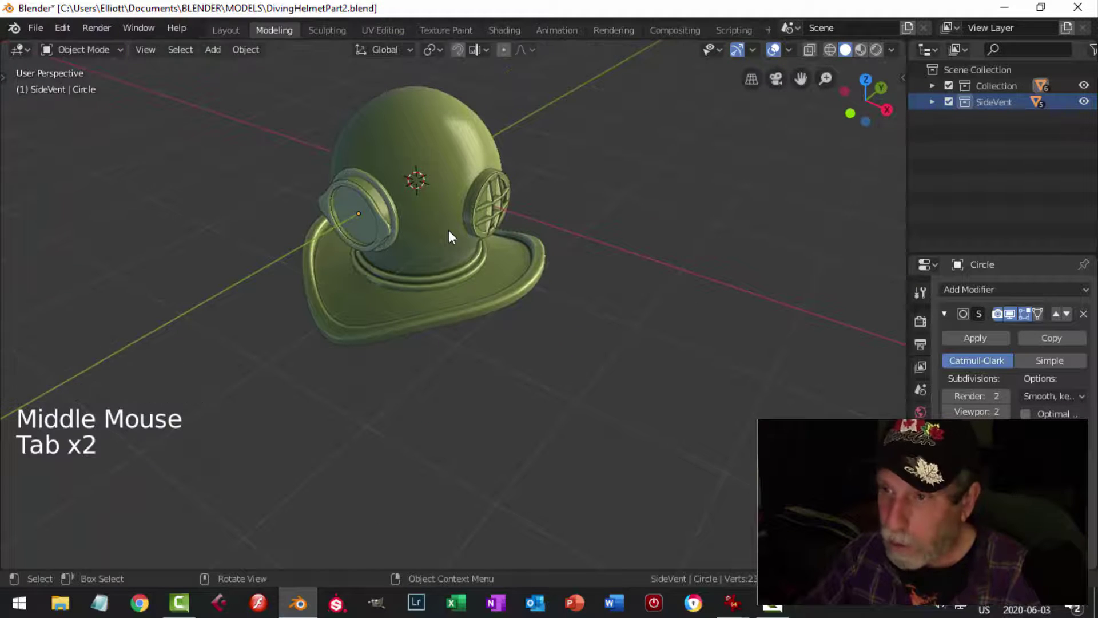
{"action": "key", "text": "a"}
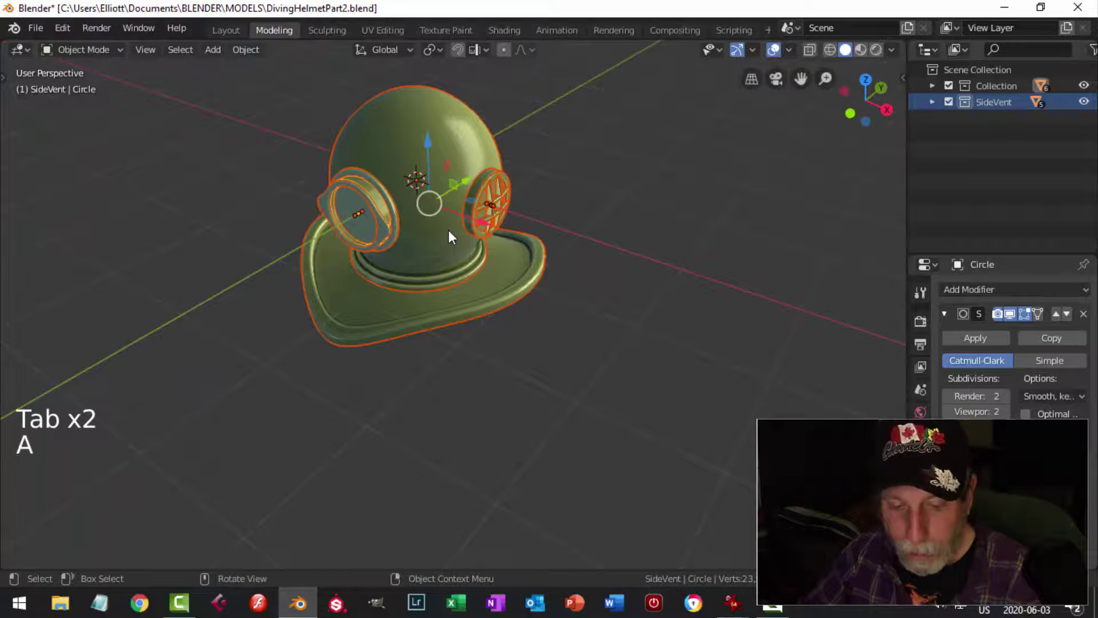
{"action": "key", "text": "Tab"}
{"action": "key", "text": "a"}
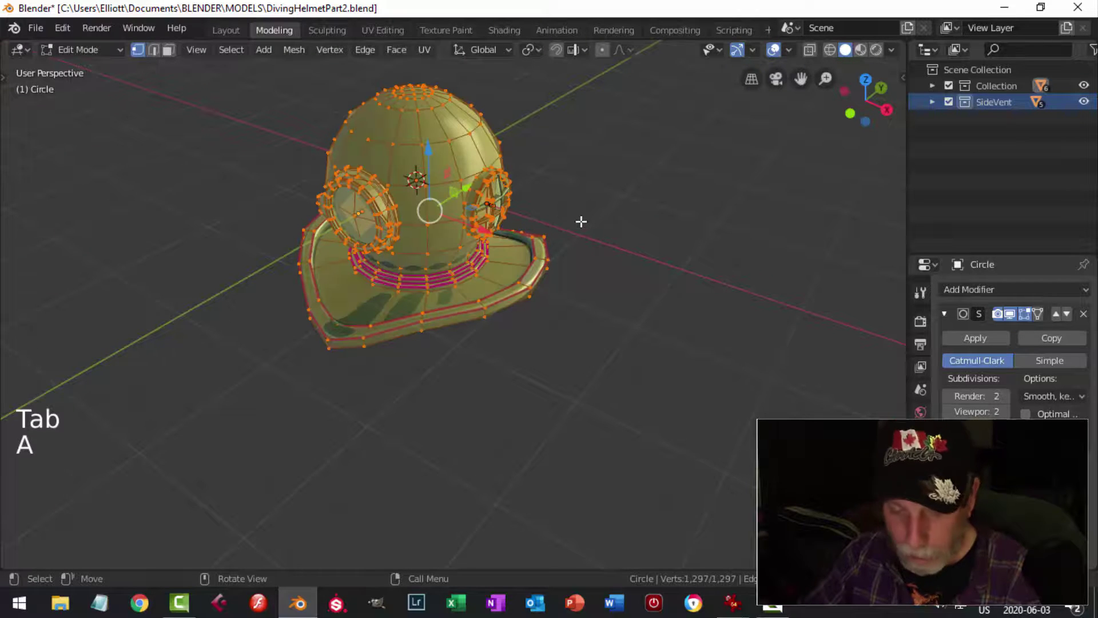
{"action": "key", "text": "alt+n"}
{"action": "left_click", "coordinate": [581, 221]}
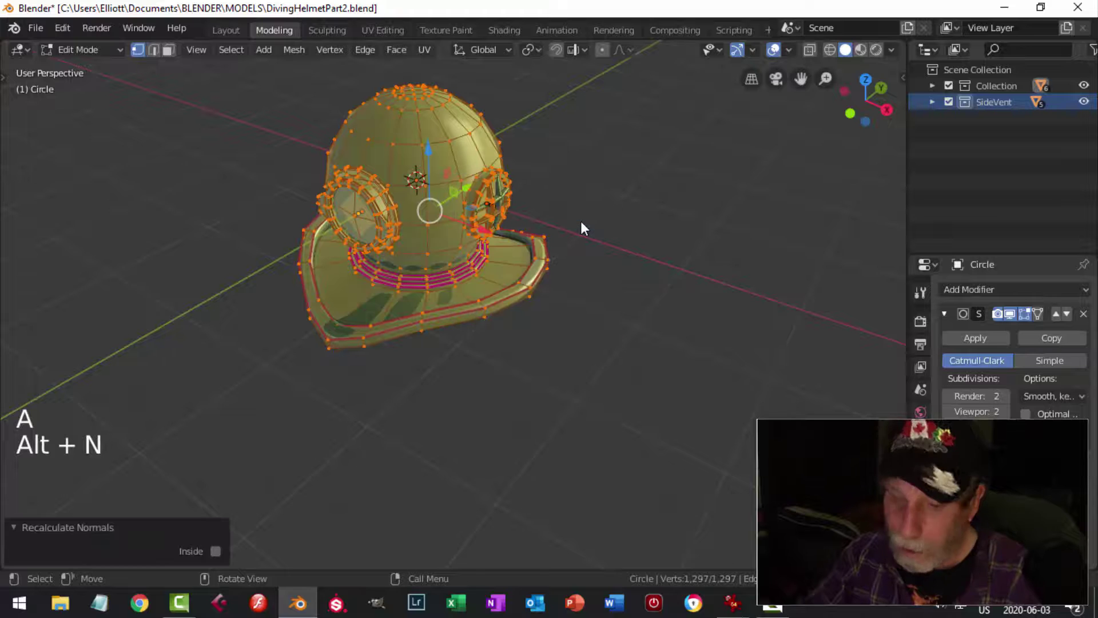
{"action": "key", "text": "alt+a"}
{"action": "key", "text": "Tab"}
{"action": "key", "text": "alt+a"}
{"action": "scroll", "coordinate": [503, 252], "scroll_direction": "down", "scroll_amount": 3}
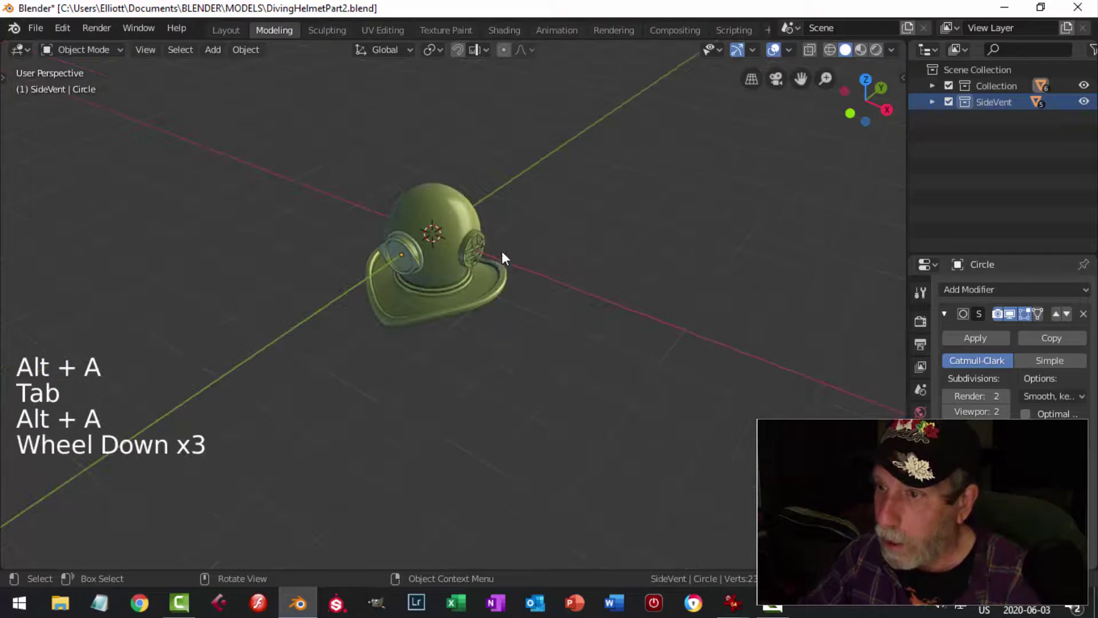
Step: Inspect the finished helmet with its barred side window up close and save the file DivingHelmetPart2.blend
{"action": "middle_click_drag", "start_coordinate": [502, 252], "coordinate": [543, 251]}
{"action": "scroll", "coordinate": [538, 274], "scroll_direction": "up", "scroll_amount": 4}
{"action": "mouse_move", "coordinate": [528, 294]}
{"action": "middle_mouse_down"}
{"action": "mouse_move", "coordinate": [409, 232]}
{"action": "mouse_move", "coordinate": [346, 216]}
{"action": "mouse_move", "coordinate": [477, 267]}
{"action": "mouse_move", "coordinate": [645, 205]}
{"action": "mouse_move", "coordinate": [701, 222]}
{"action": "mouse_move", "coordinate": [634, 258]}
{"action": "mouse_move", "coordinate": [480, 285]}
{"action": "mouse_move", "coordinate": [410, 255]}
{"action": "mouse_move", "coordinate": [561, 240]}
{"action": "mouse_move", "coordinate": [489, 230]}
{"action": "mouse_move", "coordinate": [518, 280]}
{"action": "middle_mouse_up"}
{"action": "scroll", "coordinate": [580, 216], "scroll_direction": "up", "scroll_amount": 3}
{"action": "key", "text": "ctrl+s"}
{"action": "scroll", "coordinate": [506, 255], "scroll_direction": "down", "scroll_amount": 2}
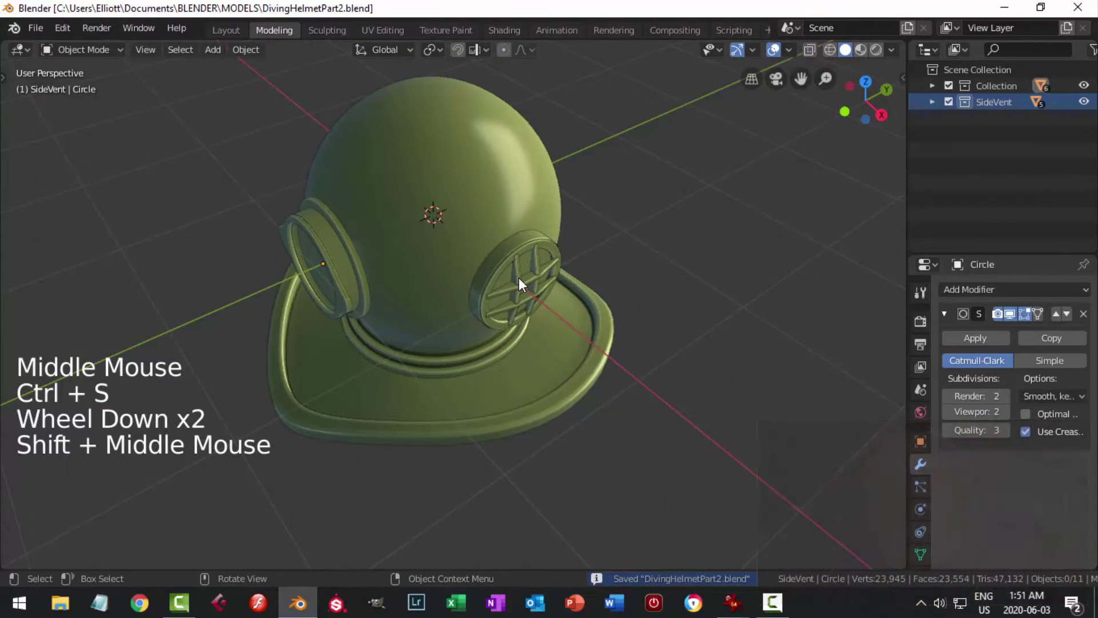